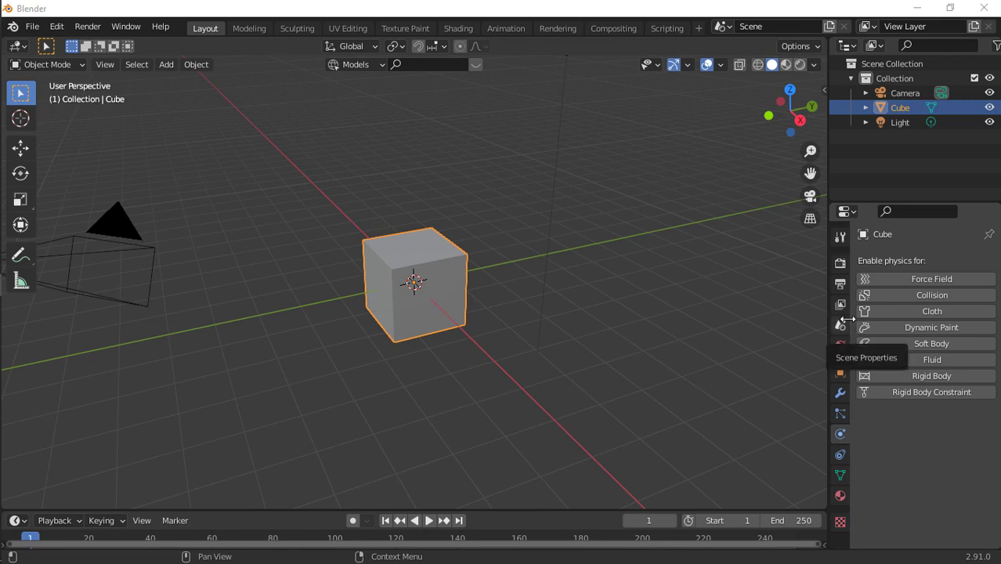
Enable Rigid Body physics on the cube and play the animation to preview its fall.
left_click(892, 373)
key("space")
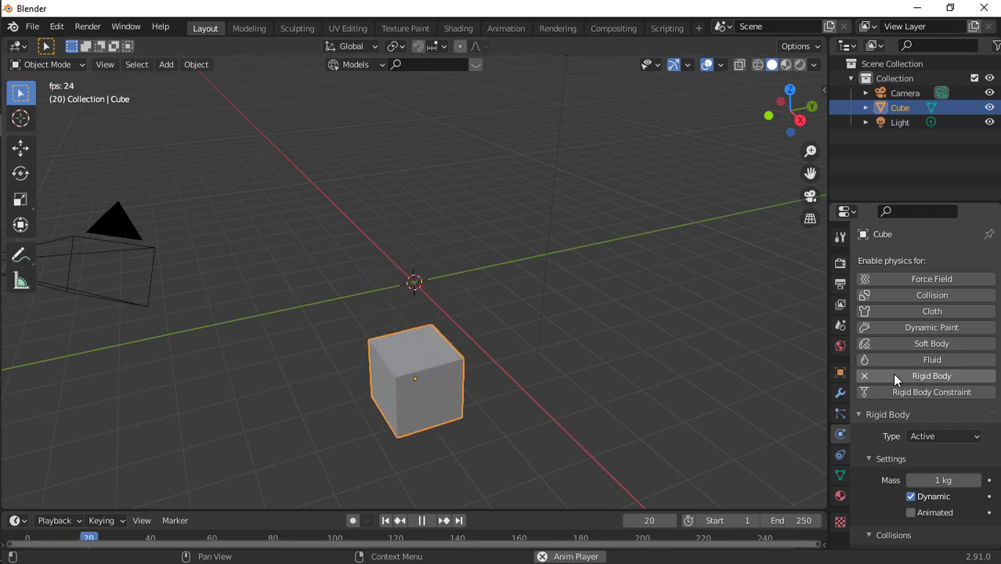
key("space")
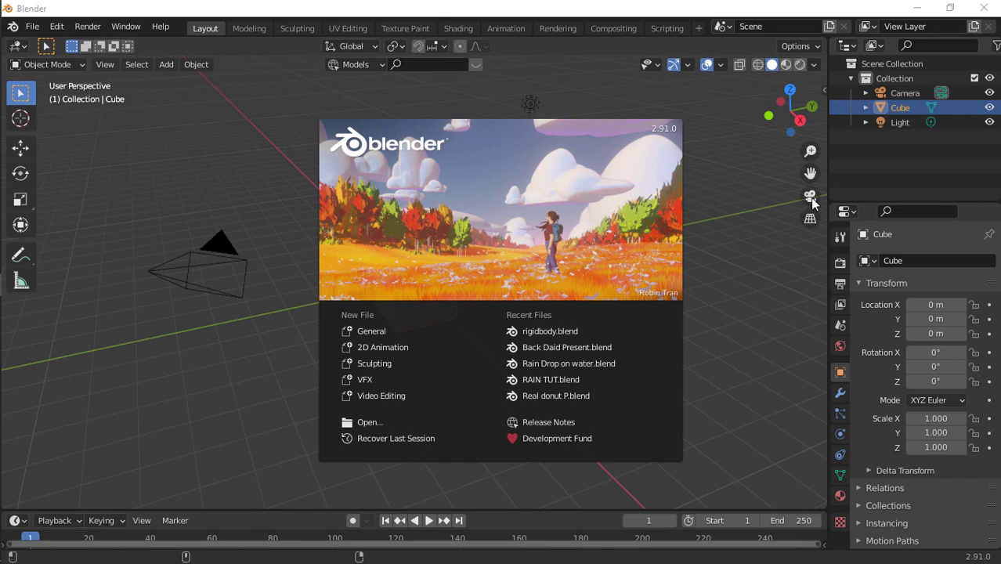
Dismiss the splash screen and enable Rigid Body physics on the default cube.
left_click(795, 272)
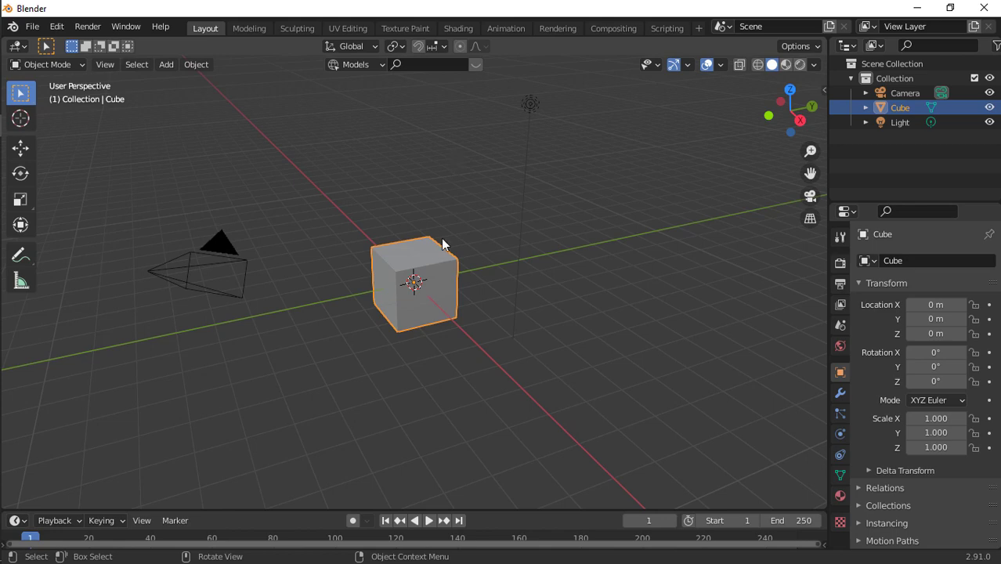
left_click(840, 497)
left_click(837, 438)
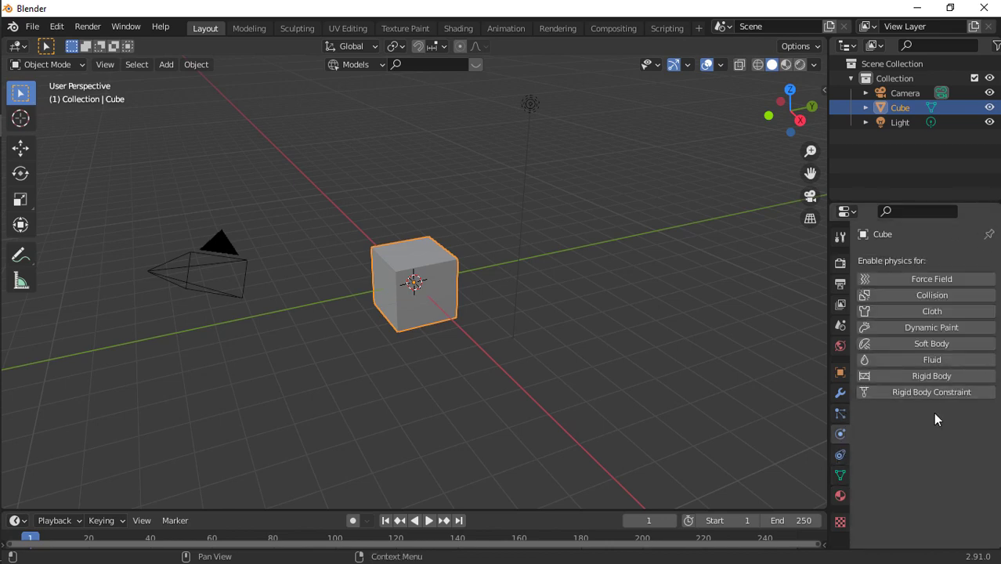
left_click(940, 376)
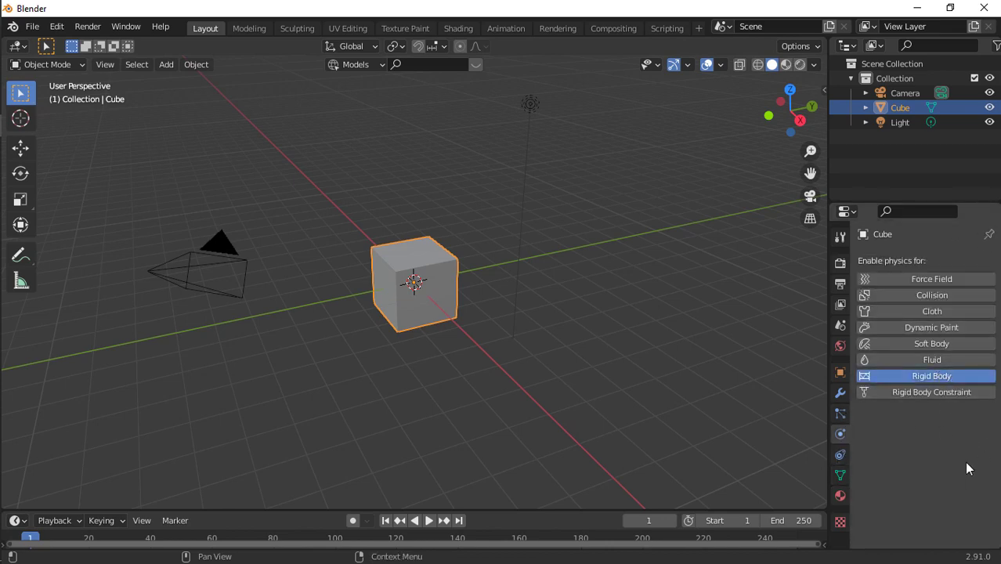
scroll(873, 434, "down", 3)
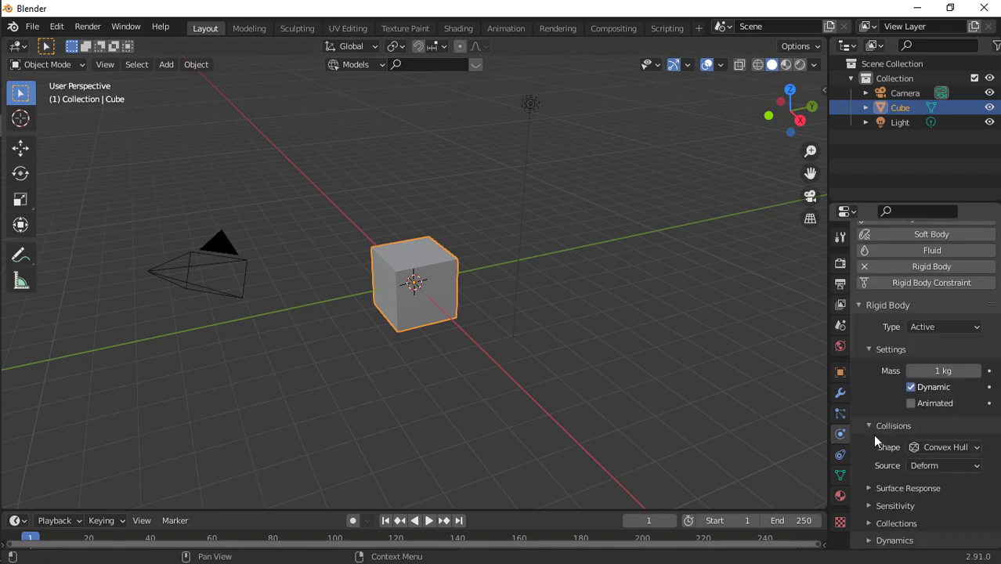
scroll(518, 364, "up", 2)
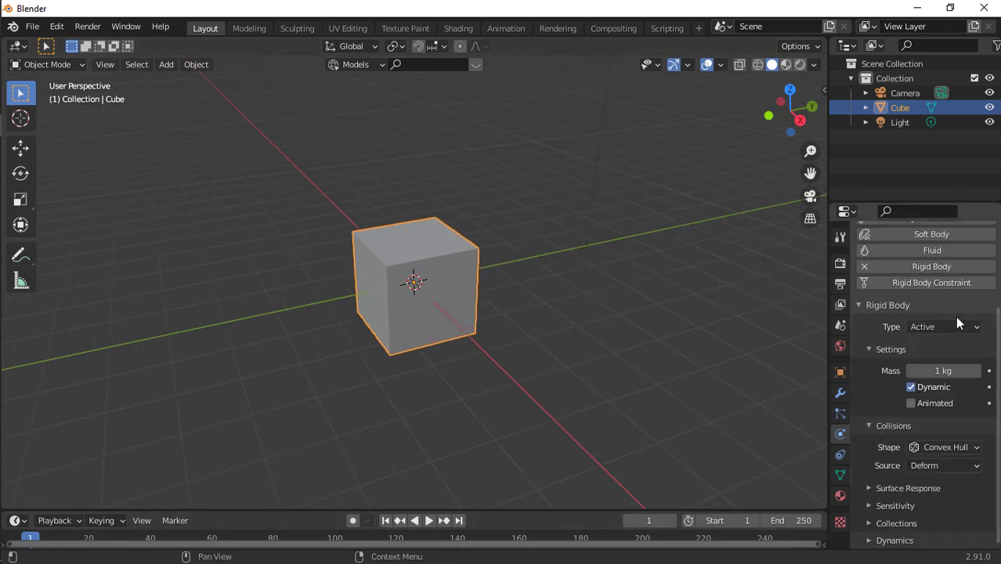
Play the simulation of the rigid-body cube on its own, stop it and return to frame 1.
key("space")
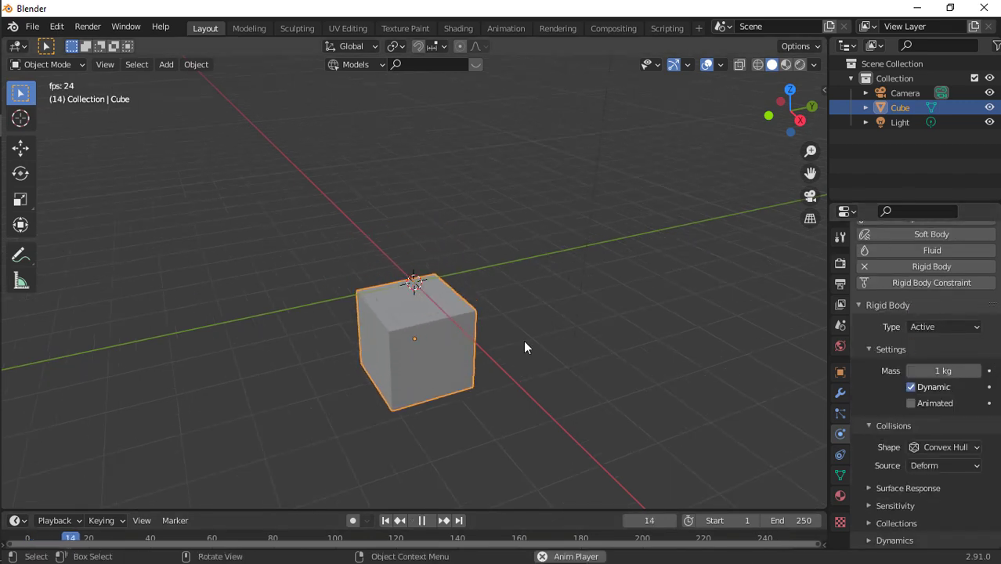
key("space")
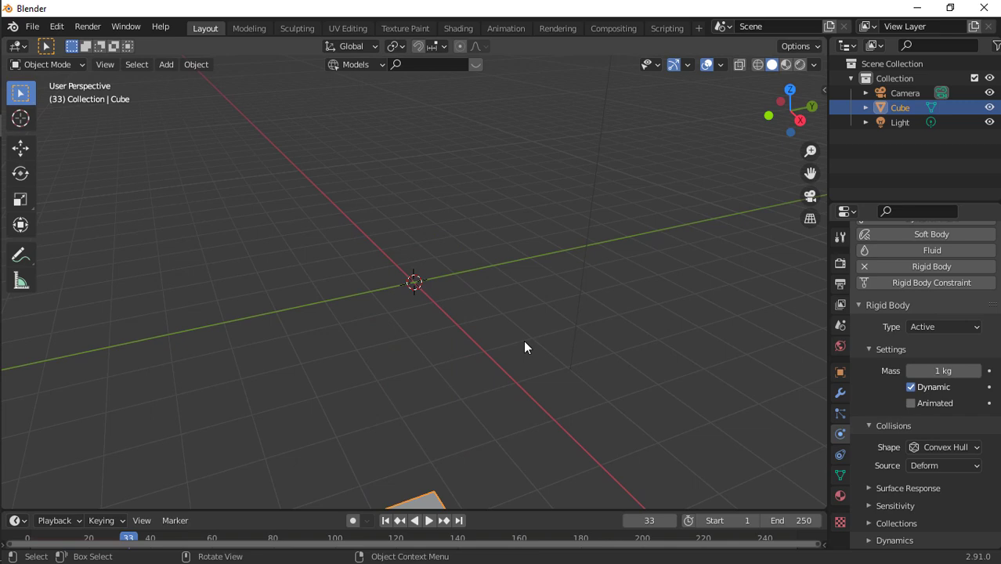
left_click(384, 520)
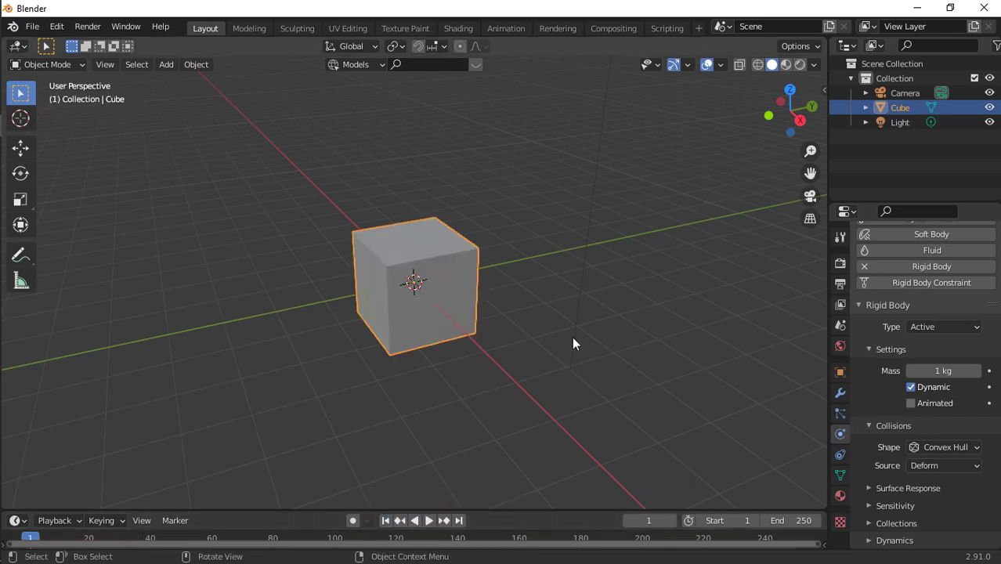
Move the cube up 1 m along the global Z axis.
key("g")
key("z")
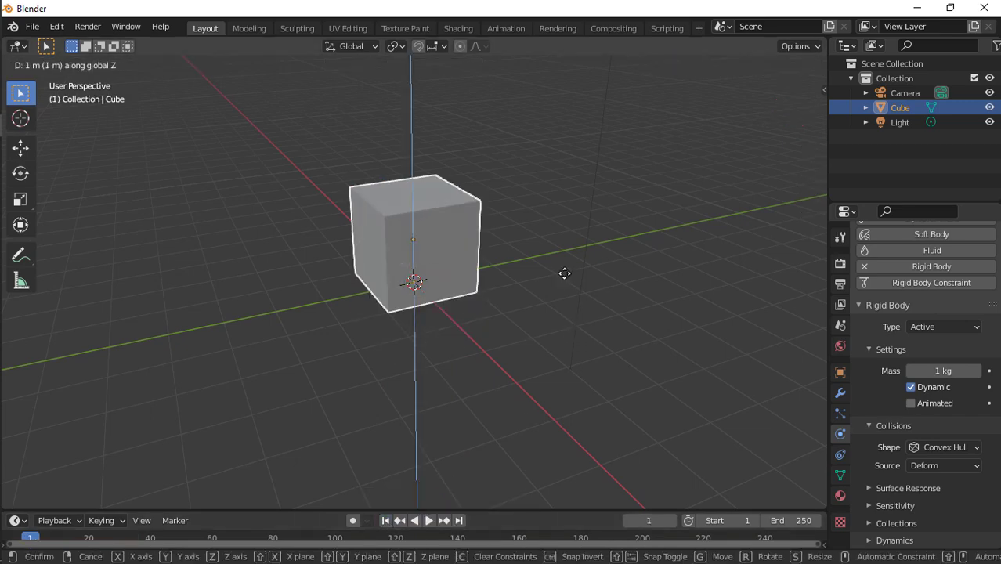
left_click(564, 276)
Add a plane mesh beneath the cube and scale it up into a large floor.
key("shift+a")
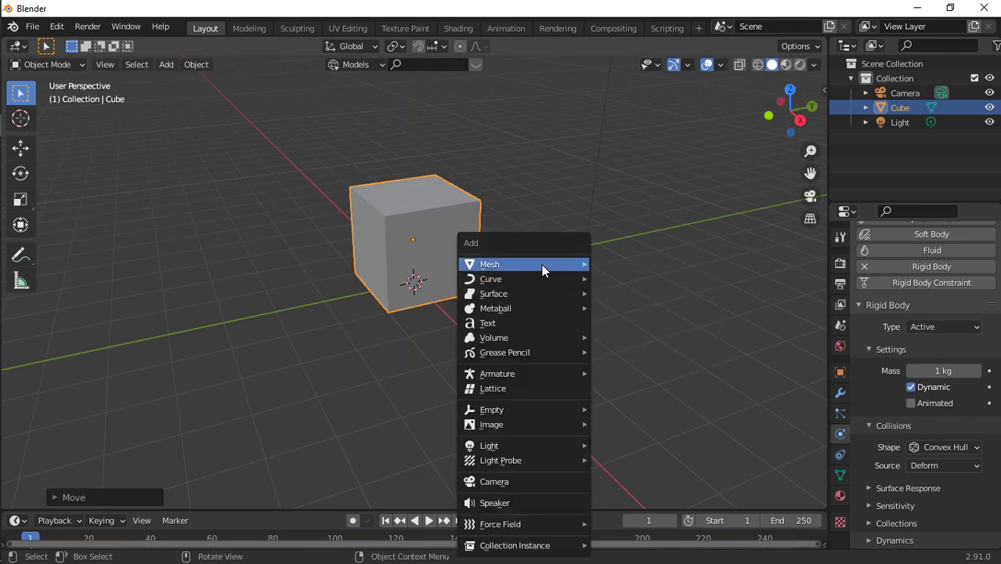
mouse_move(542, 264)
left_click(599, 263)
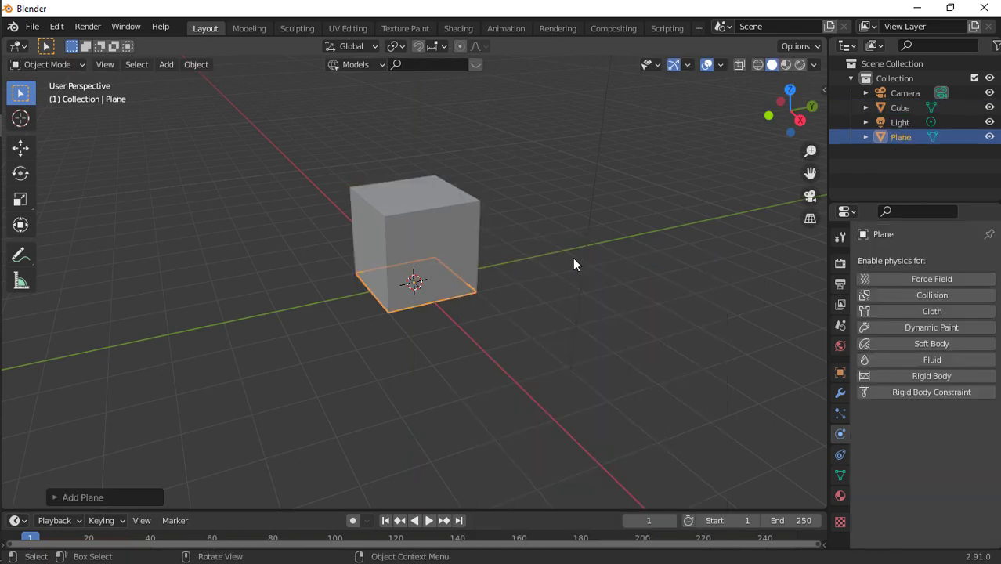
left_click(363, 273)
left_click(405, 299)
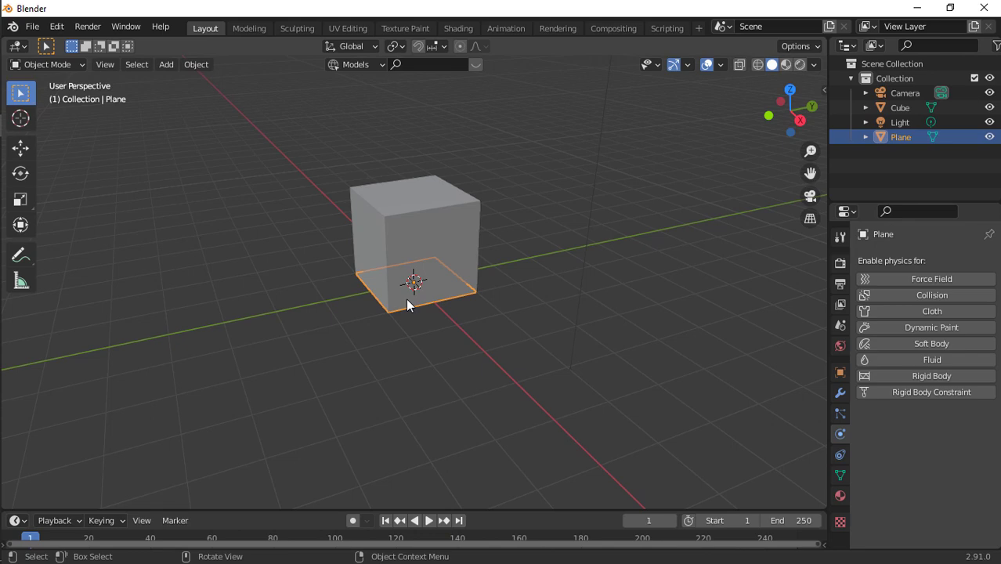
key("s")
left_click(702, 248)
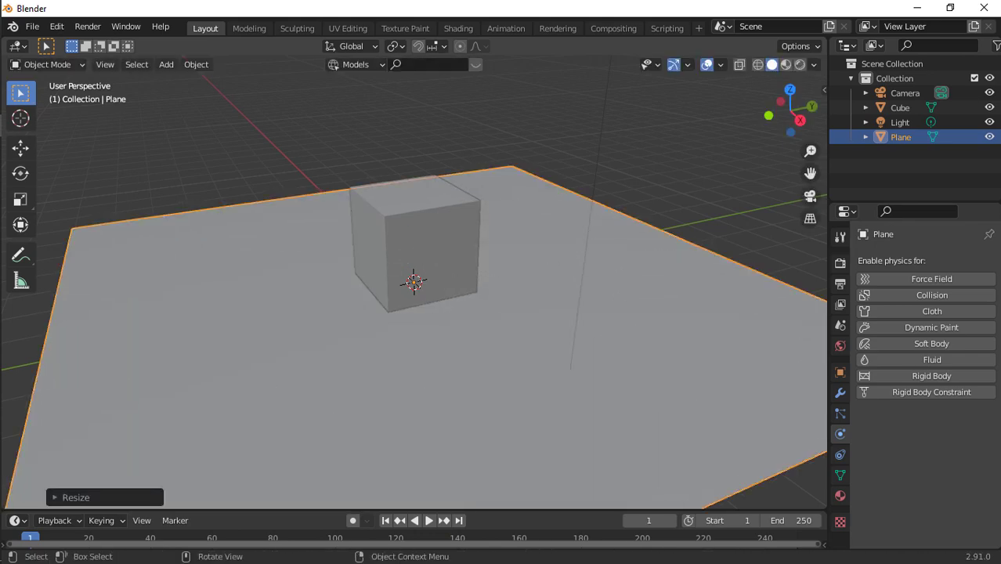
Raise the cube along the global Z axis so that it hangs well above the plane.
left_click(418, 296)
key("g")
key("z")
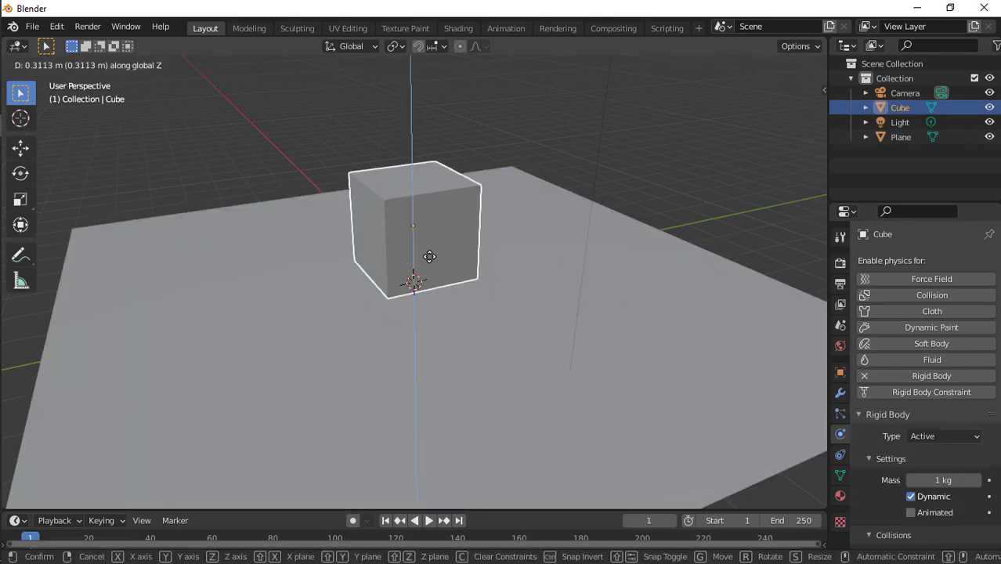
left_click(443, 95)
Play the raised cube's fall toward the plane, stop playback and return to frame 1.
scroll(443, 95, "down", 5)
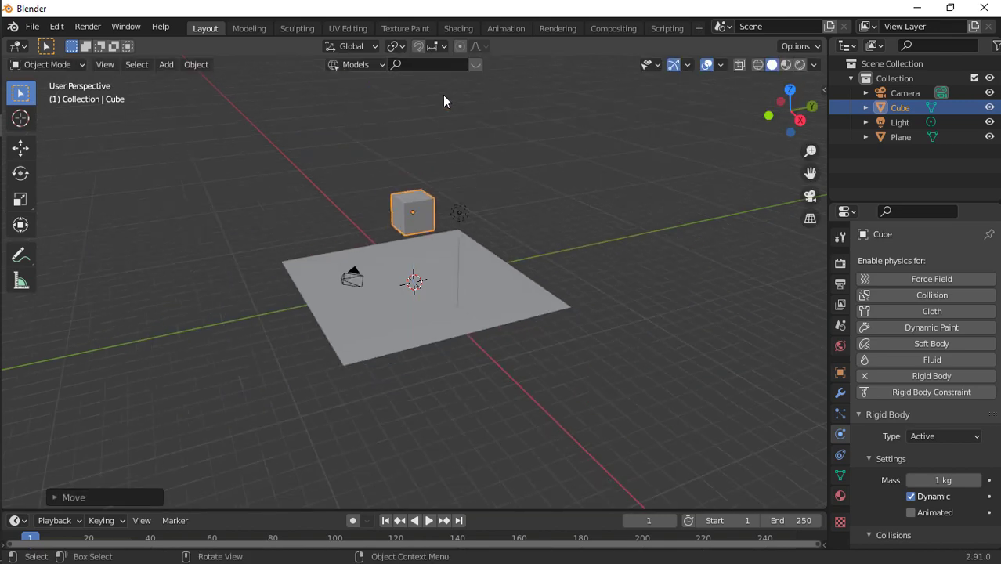
key("space")
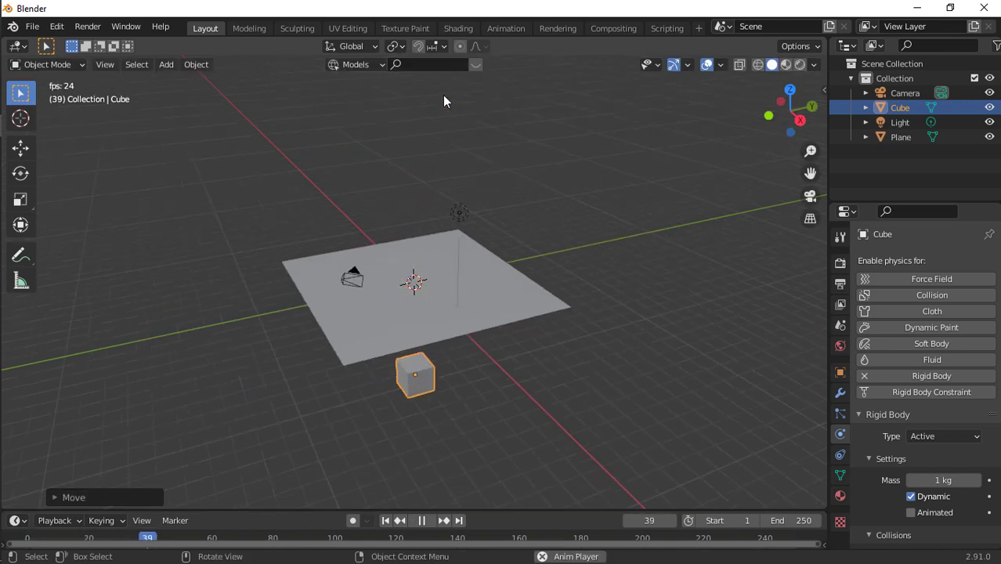
scroll(404, 437, "down", 8)
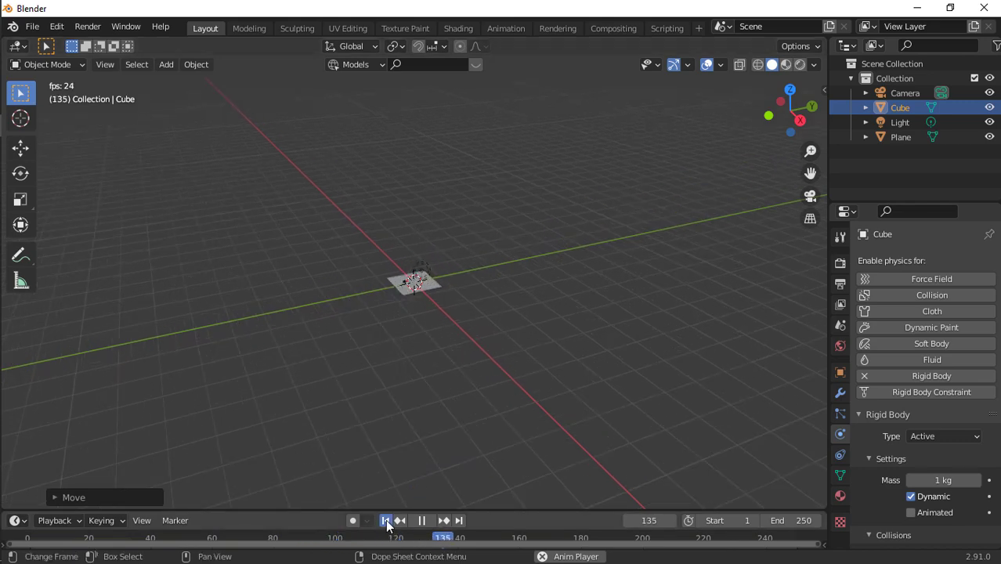
key("Escape")
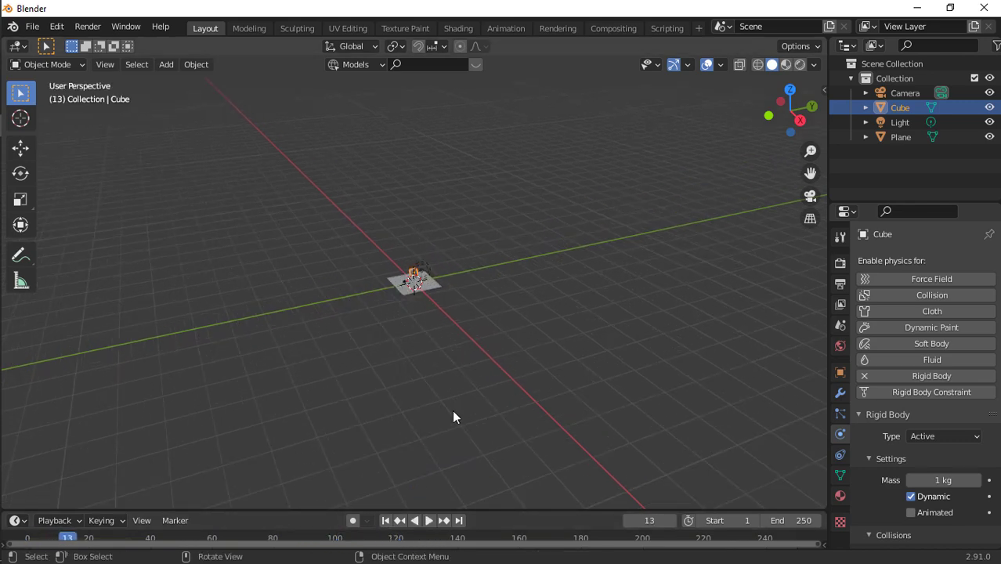
scroll(453, 417, "up", 8)
left_click(387, 524)
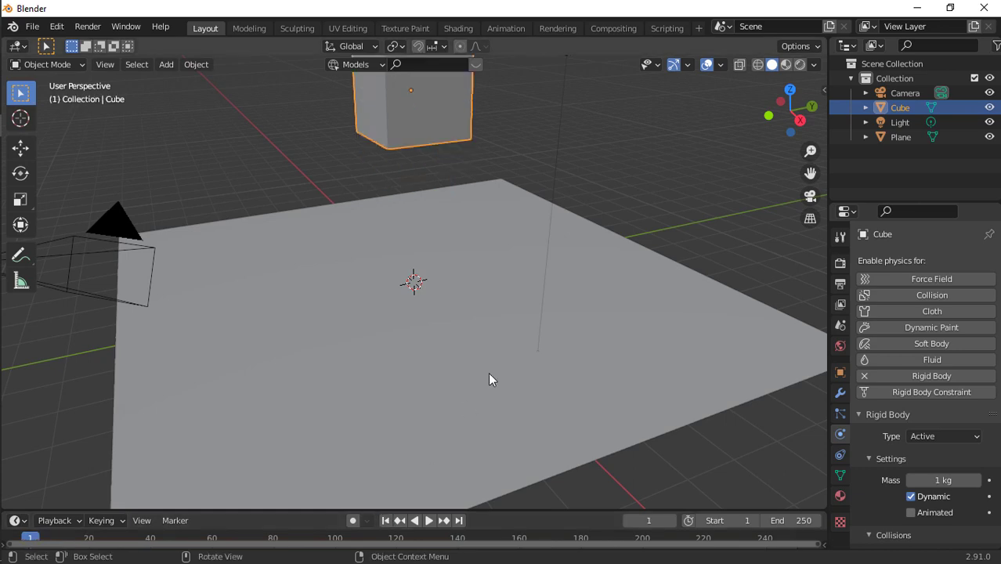
Try Collision physics on the plane in place of Rigid Body.
left_click(498, 358)
scroll(595, 231, "down", 6)
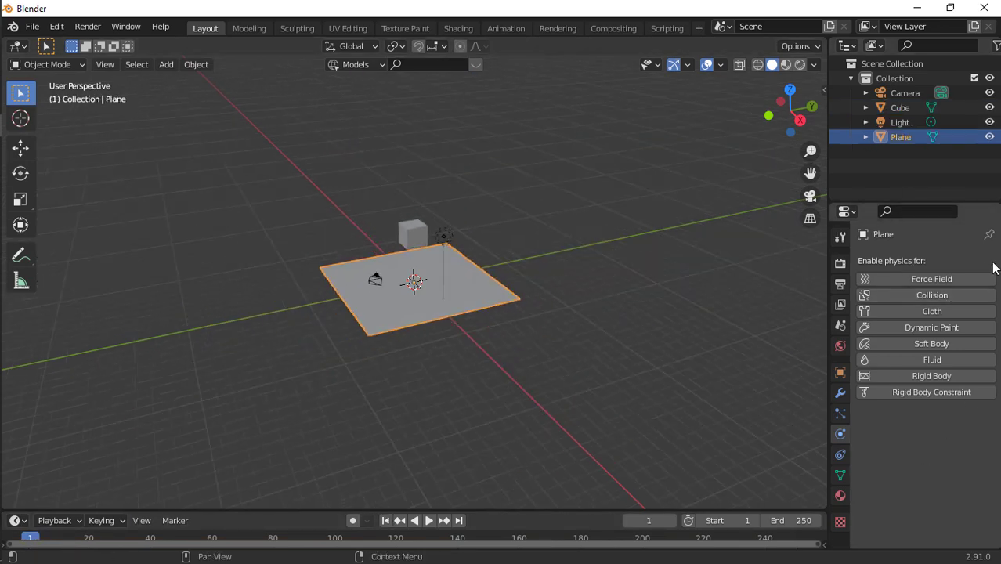
left_click(933, 376)
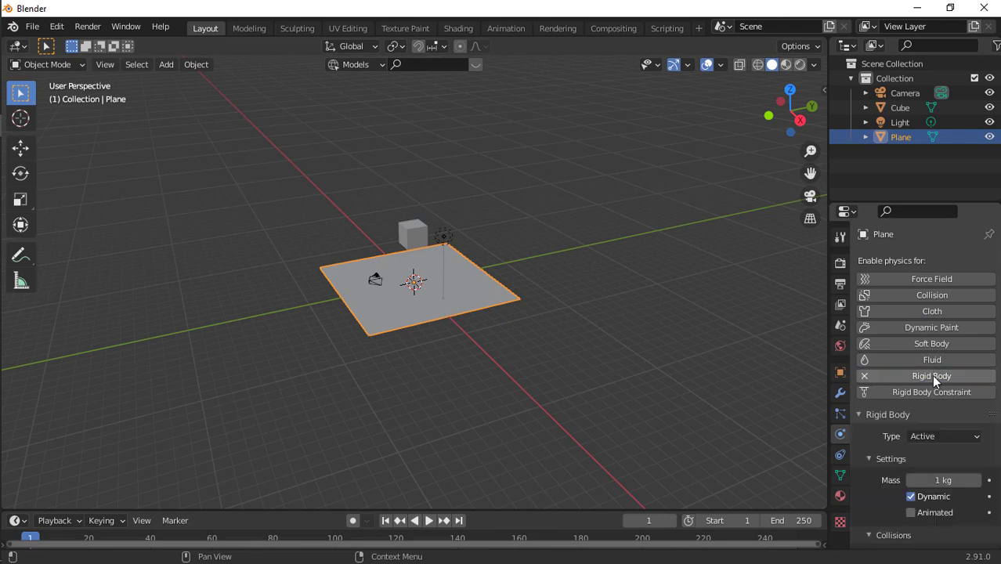
left_click(932, 376)
left_click(932, 297)
Play the simulation to test the plane's Collision physics against the falling cube, and return to frame 1.
key("space")
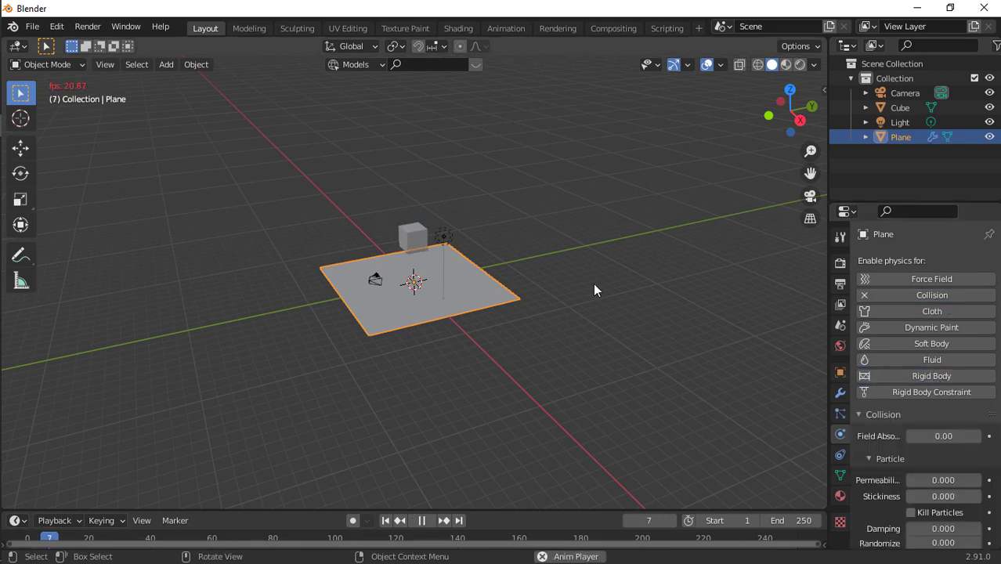
key("space")
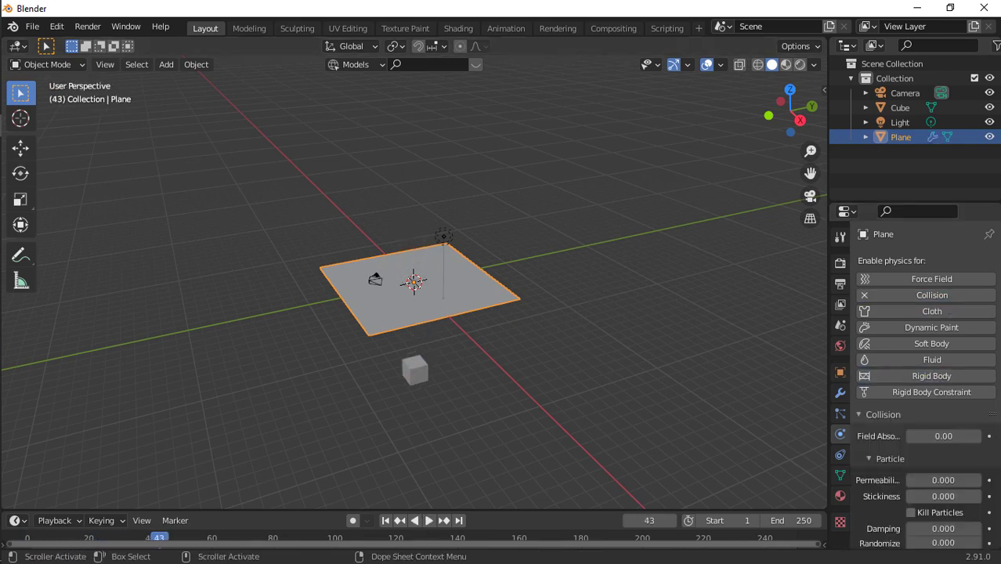
left_click(384, 521)
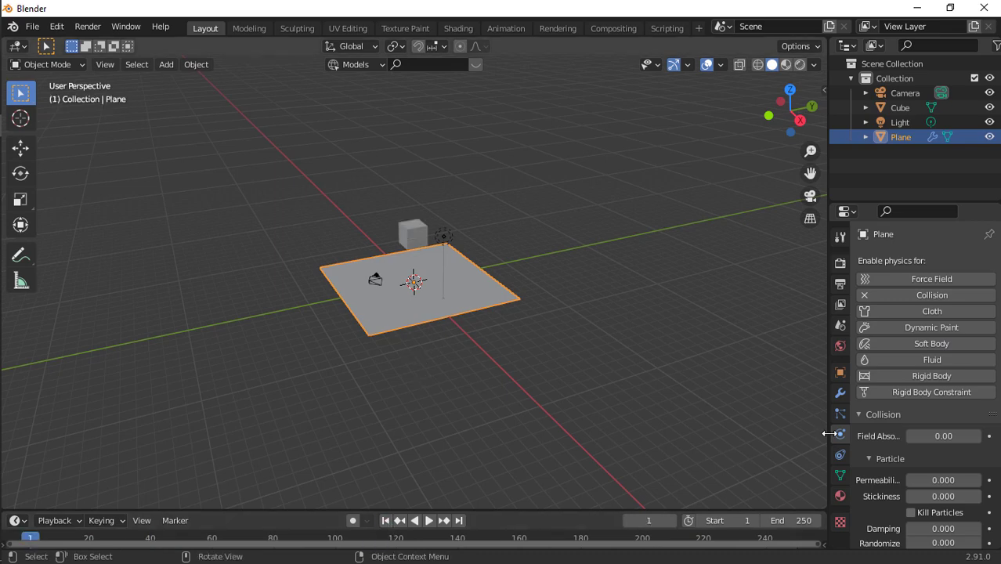
Replace the plane's Collision physics with Rigid Body and collapse its settings.
left_click(940, 296)
left_click(940, 376)
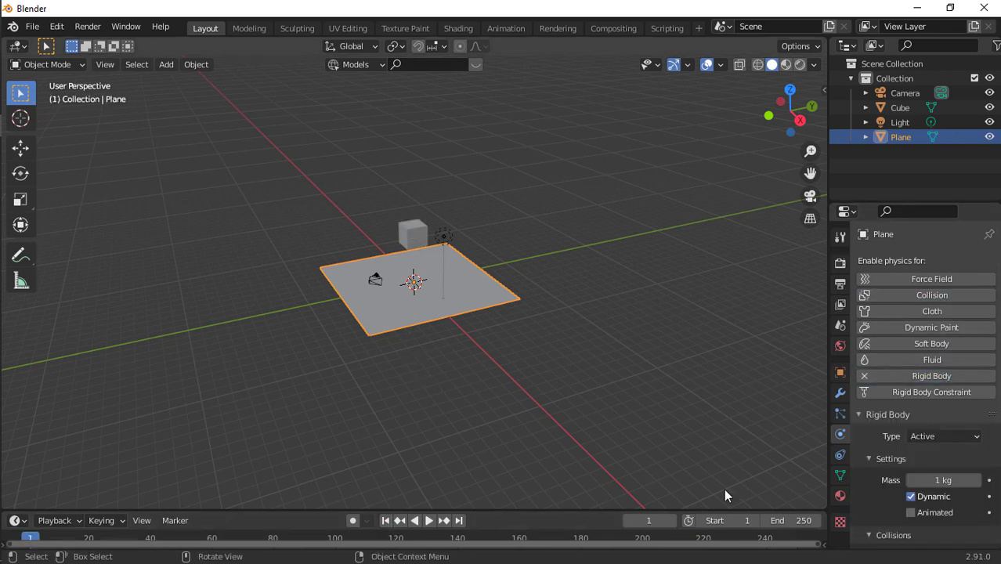
left_click(869, 415)
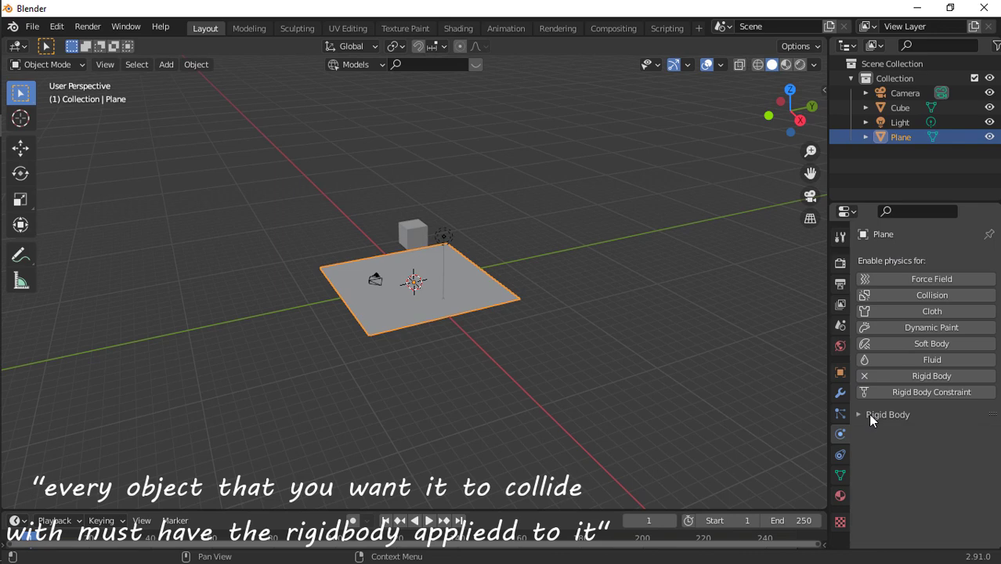
Play the simulation with Rigid Body on both the cube and the plane, stop it and return to frame 1.
key("space")
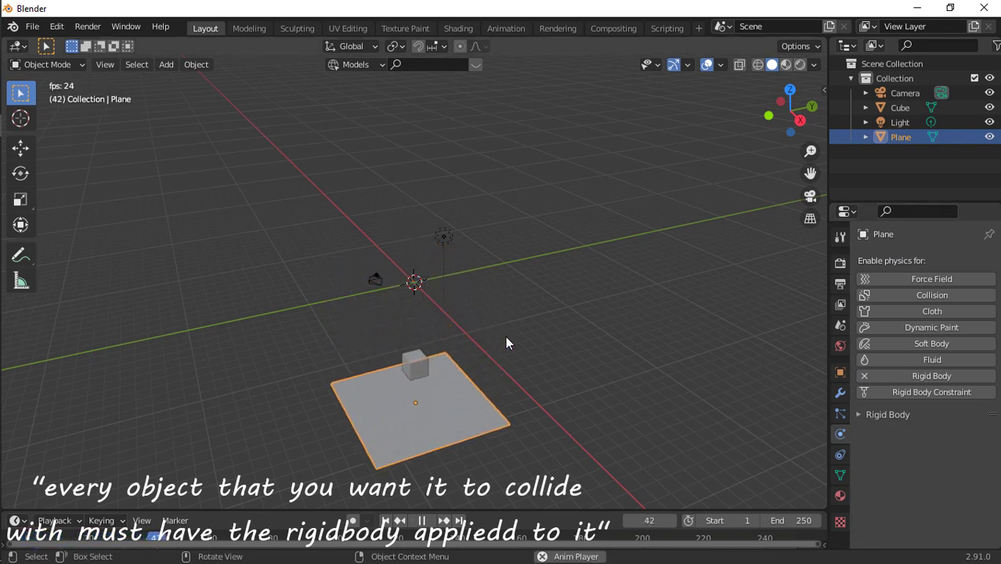
left_click(386, 521)
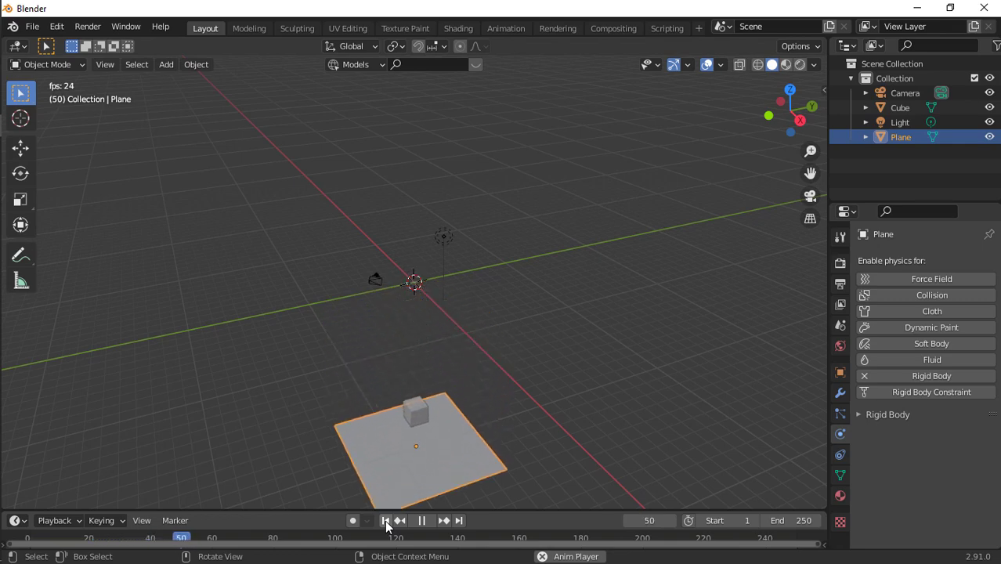
key("space")
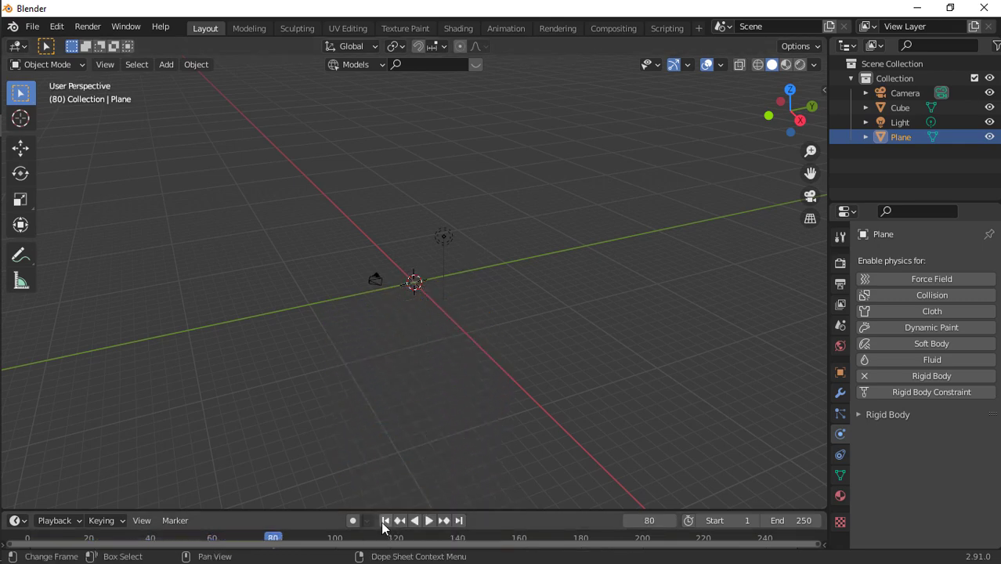
left_click(385, 521)
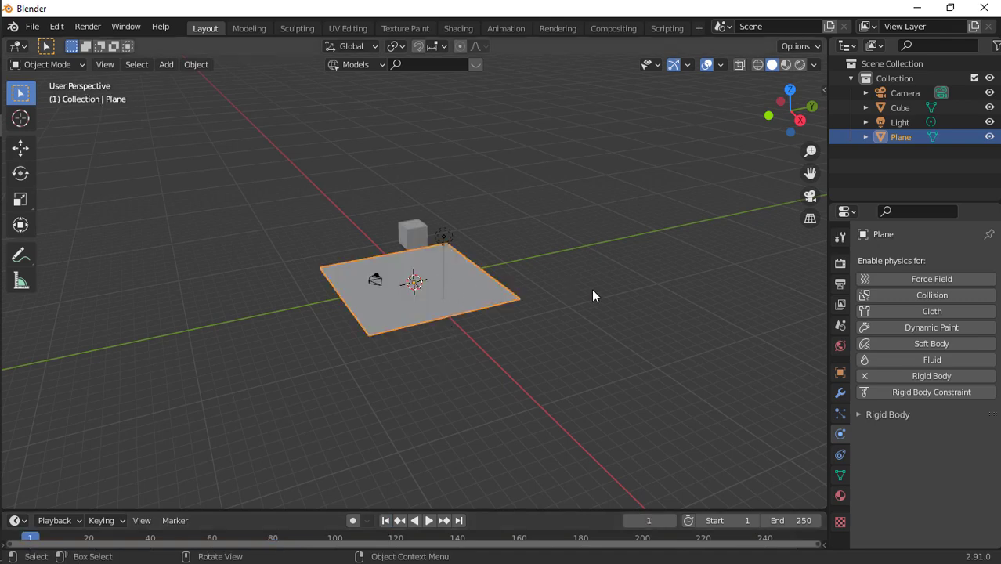
Expand the plane's Rigid Body settings and set its type to Passive.
left_click(871, 412)
scroll(878, 400, "down", 3)
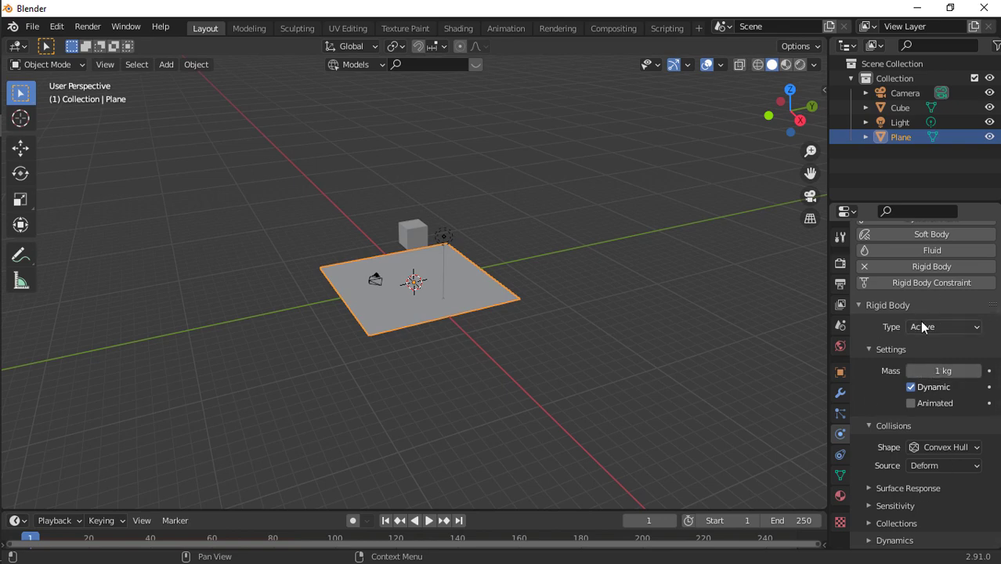
left_click(921, 325)
left_click(931, 360)
Play the simulation to check the cube's drop onto the passive plane, and stop playback.
key("space")
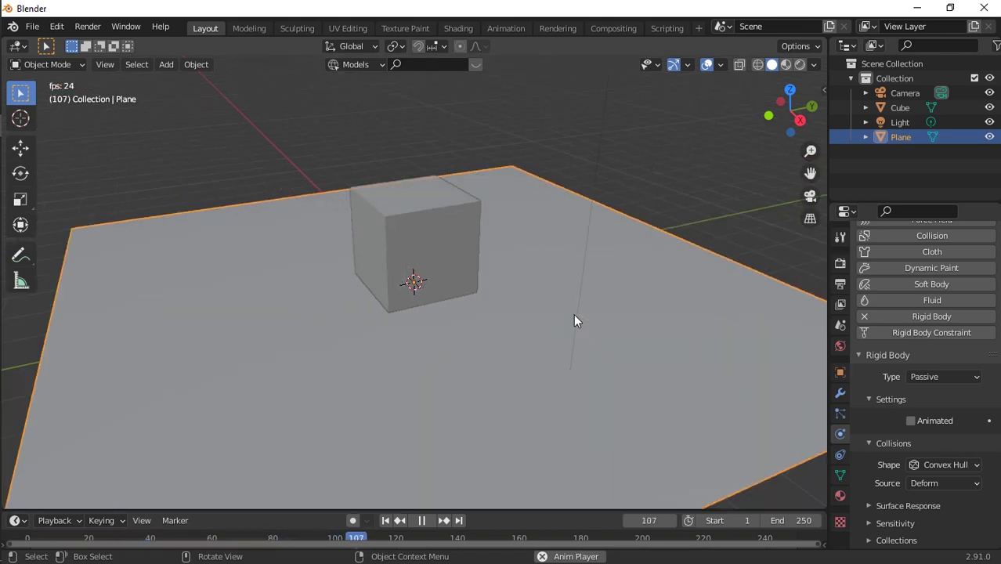
scroll(574, 320, "down", 3)
key("space")
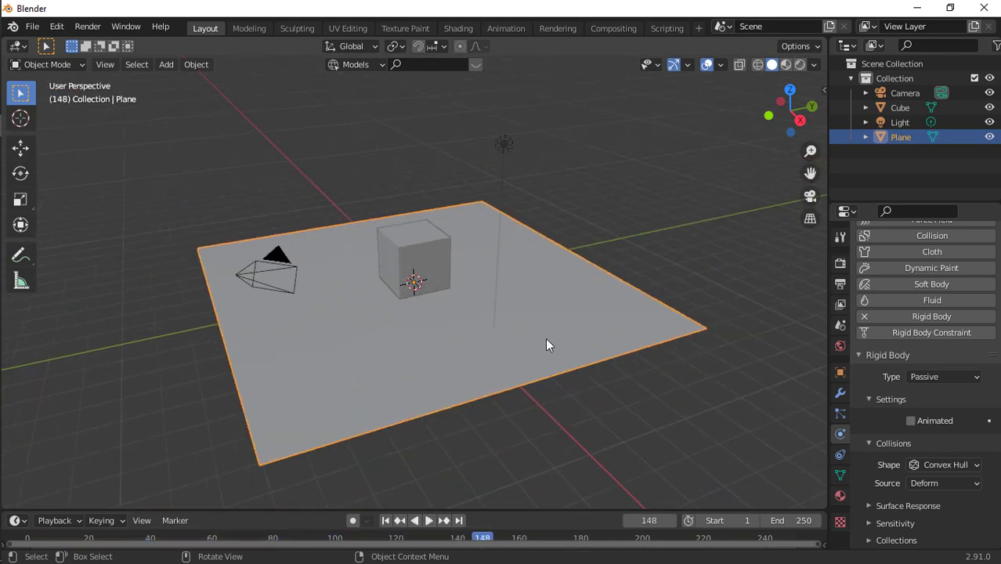
Select the cube, play the simulation from frame 1 to check its fall, and return to frame 1.
left_click(384, 521)
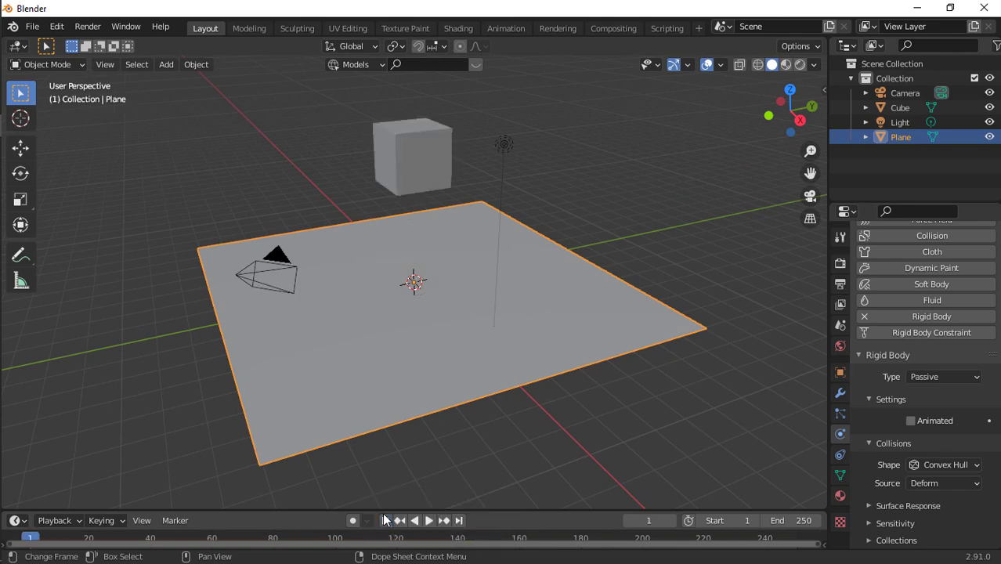
left_click(439, 144)
key("space")
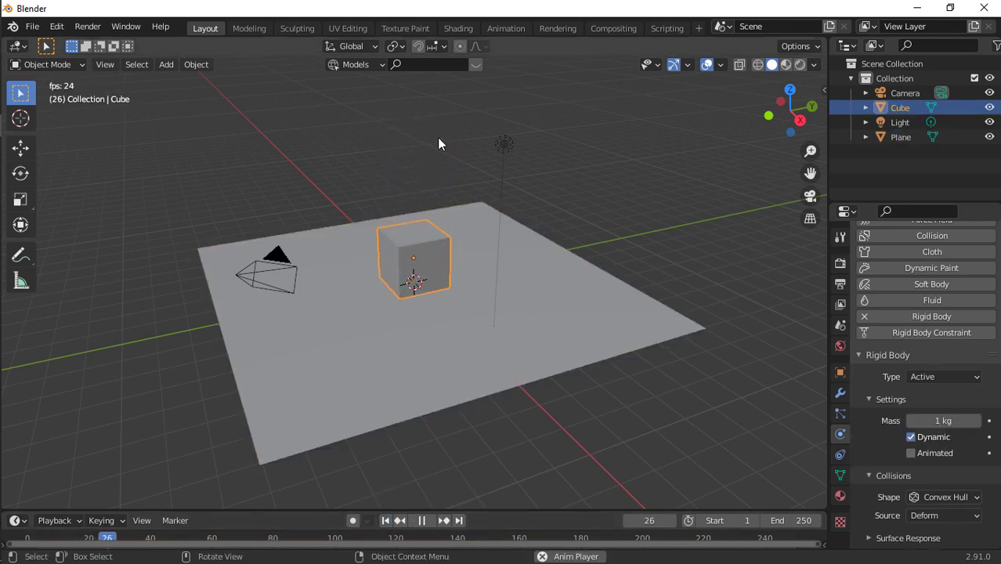
key("space")
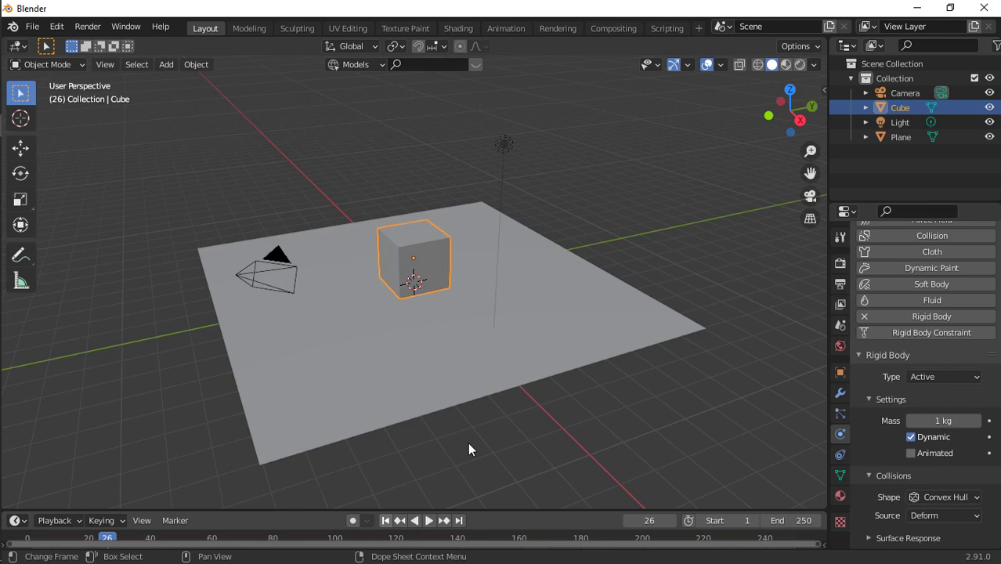
left_click(385, 521)
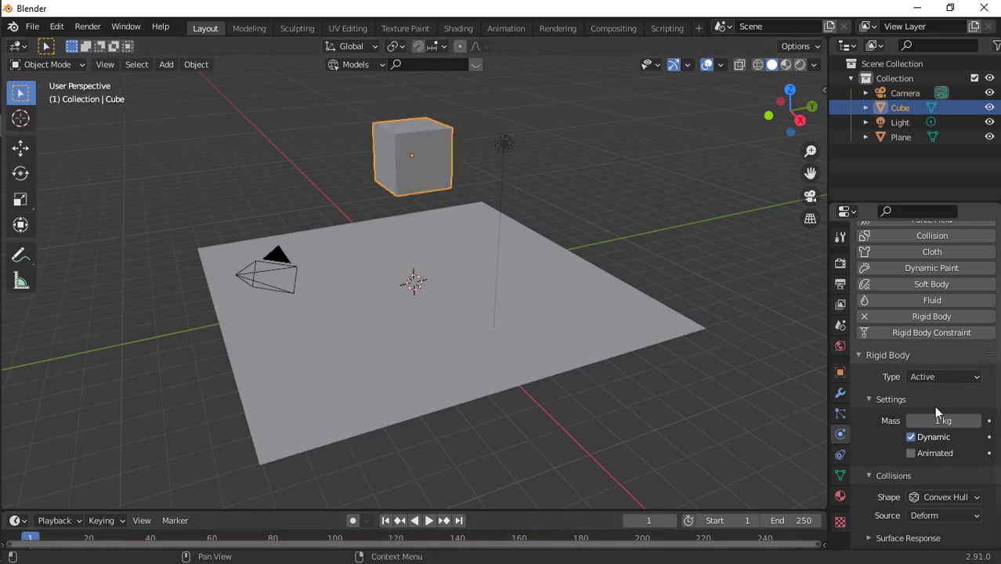
Review the cube's available rigid body collision shapes and set the shape to Mesh.
scroll(935, 406, "down", 2)
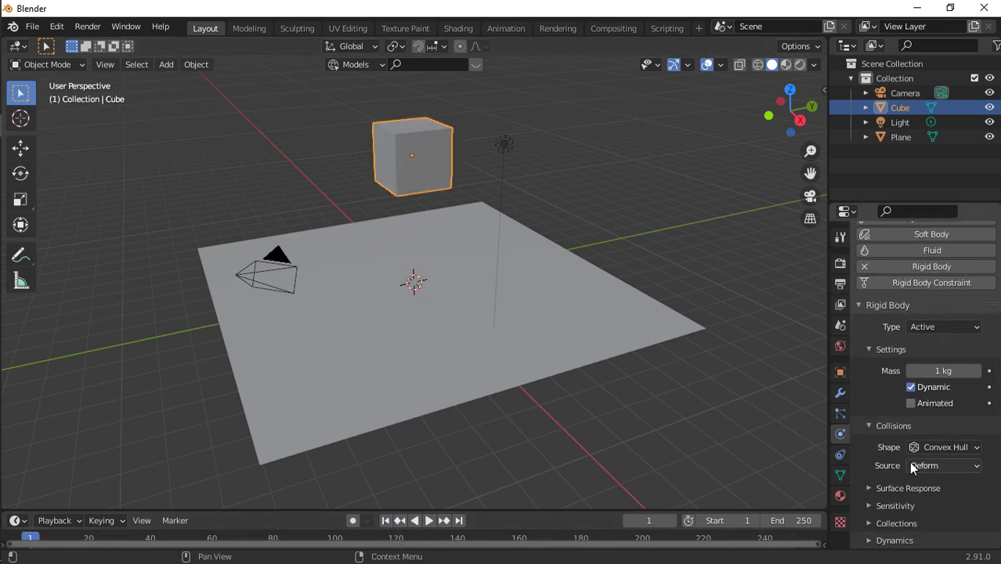
left_click(940, 447)
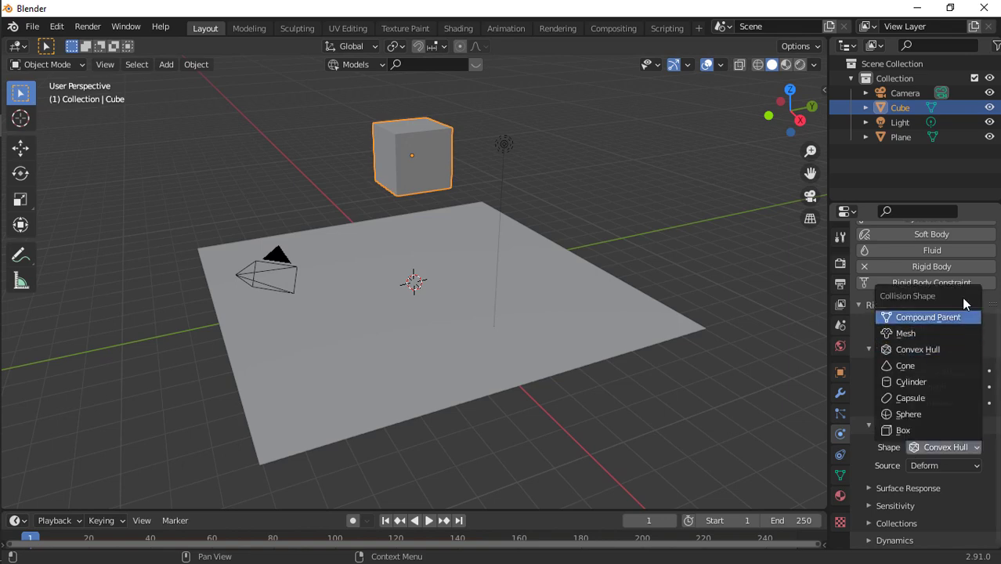
left_click(940, 447)
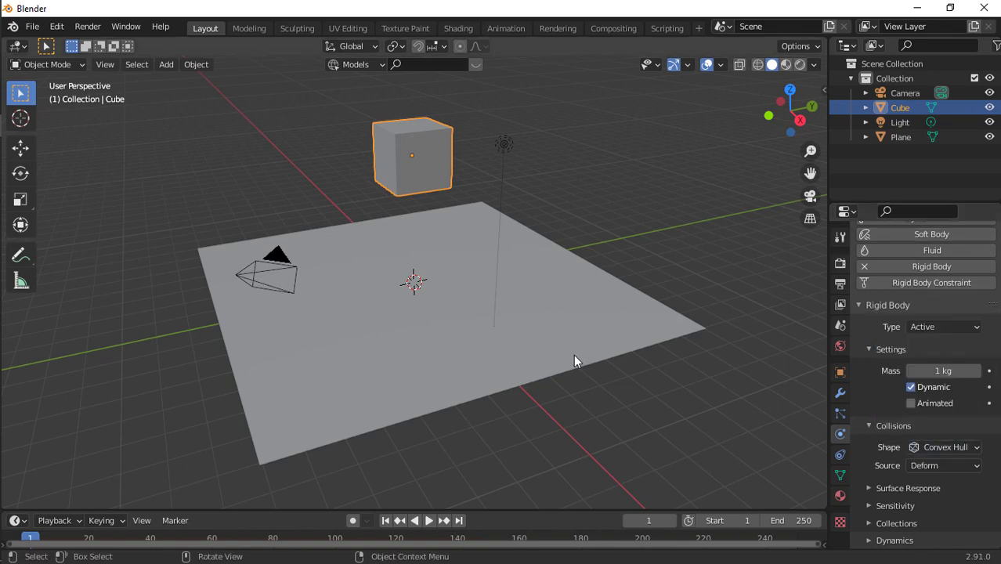
left_click(919, 447)
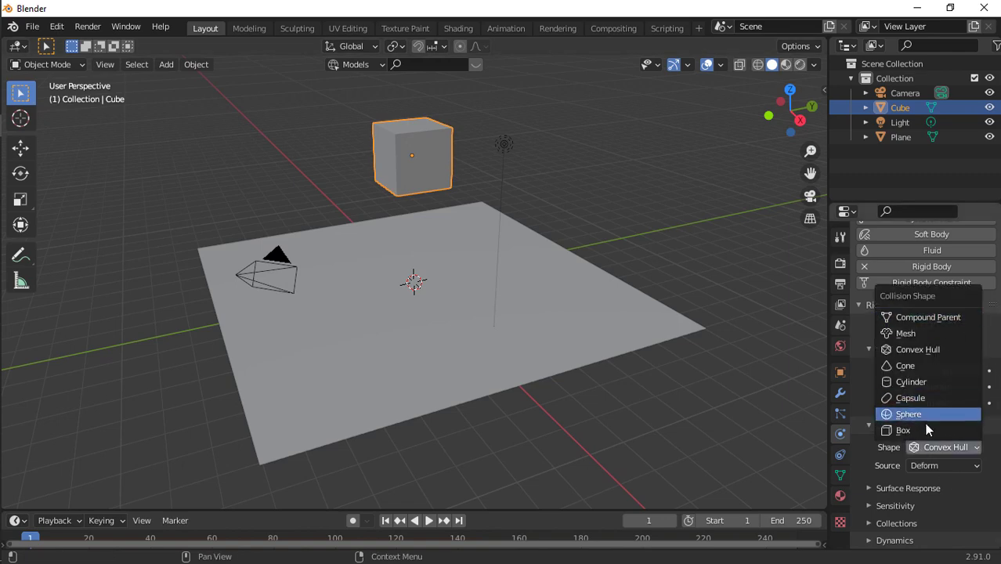
left_click(906, 333)
Play the simulation with the Mesh shape, inspect the cube's contact with the plane up close, and return to frame 1.
key("space")
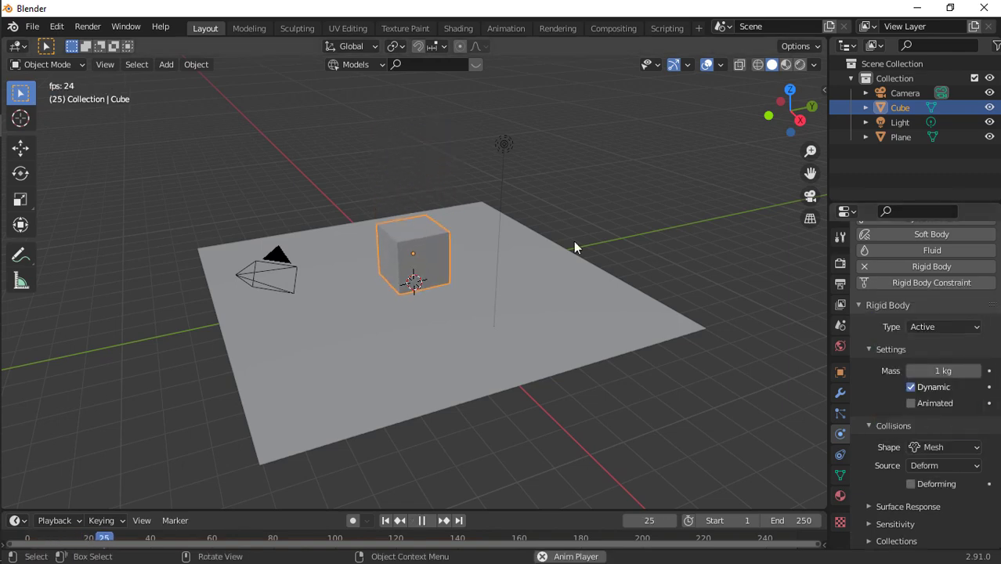
scroll(571, 247, "up", 6)
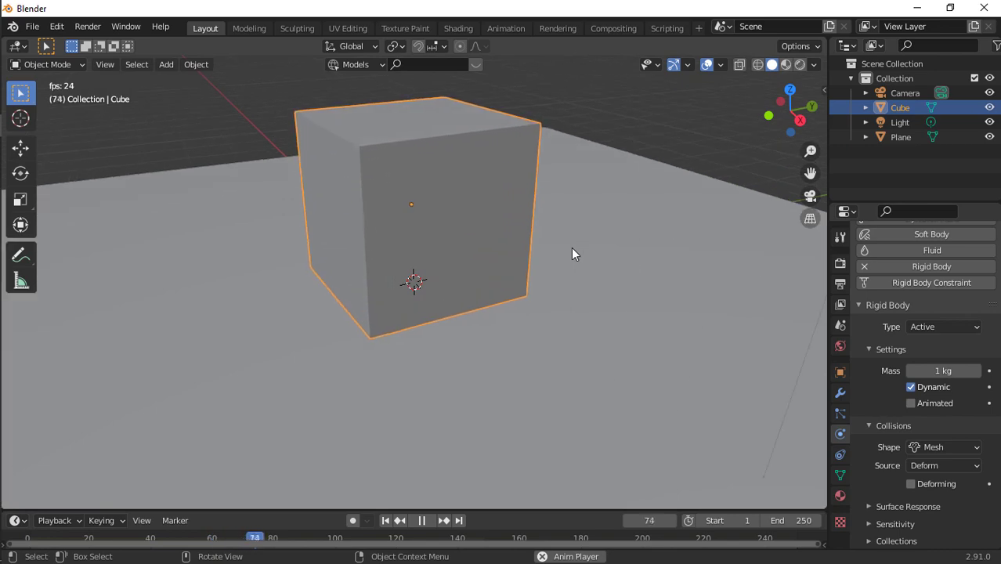
scroll(571, 248, "down", 6)
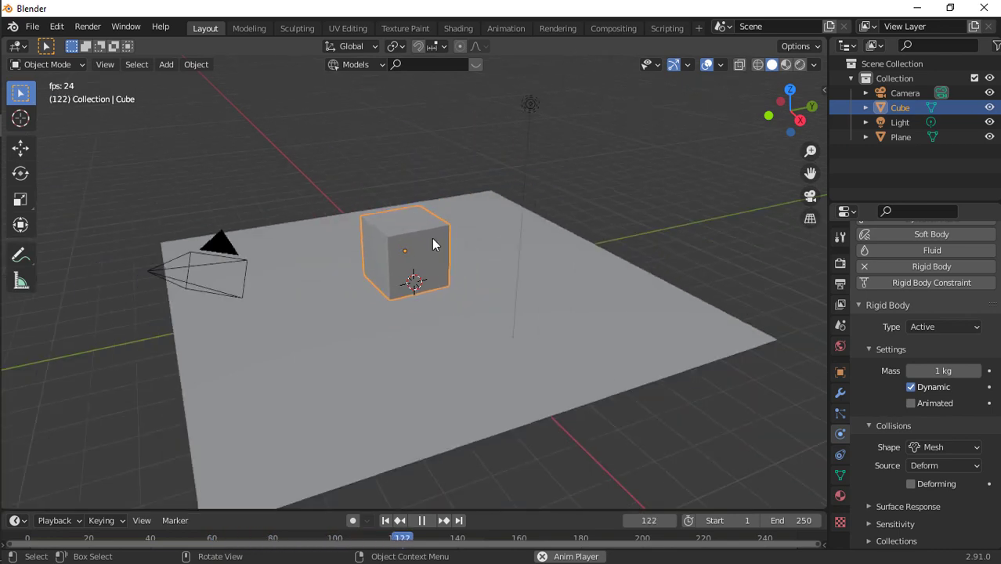
left_click(421, 521)
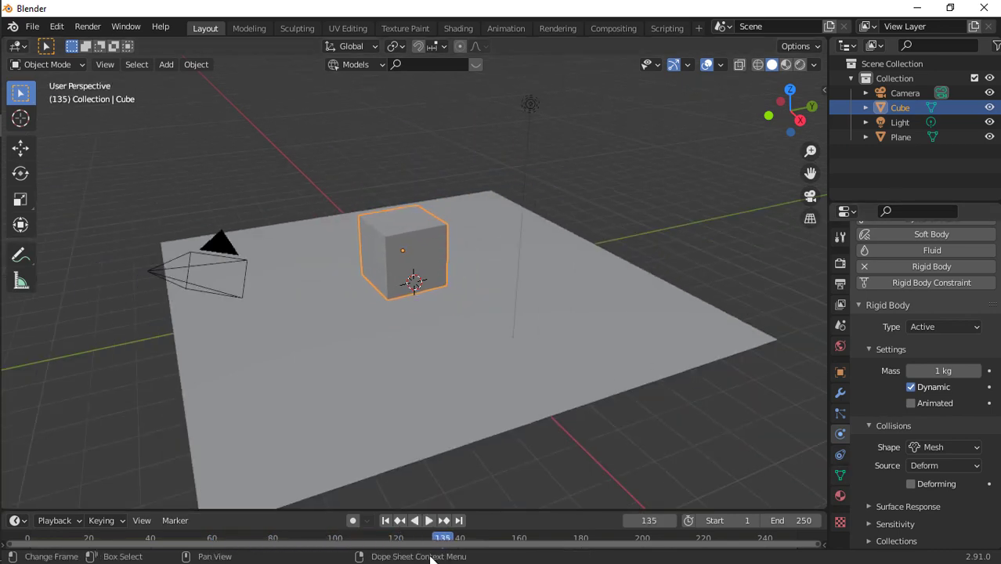
left_click(385, 521)
Set the cube's collision shape to Sphere, test it by playing the simulation, and return to frame 1.
left_click(928, 447)
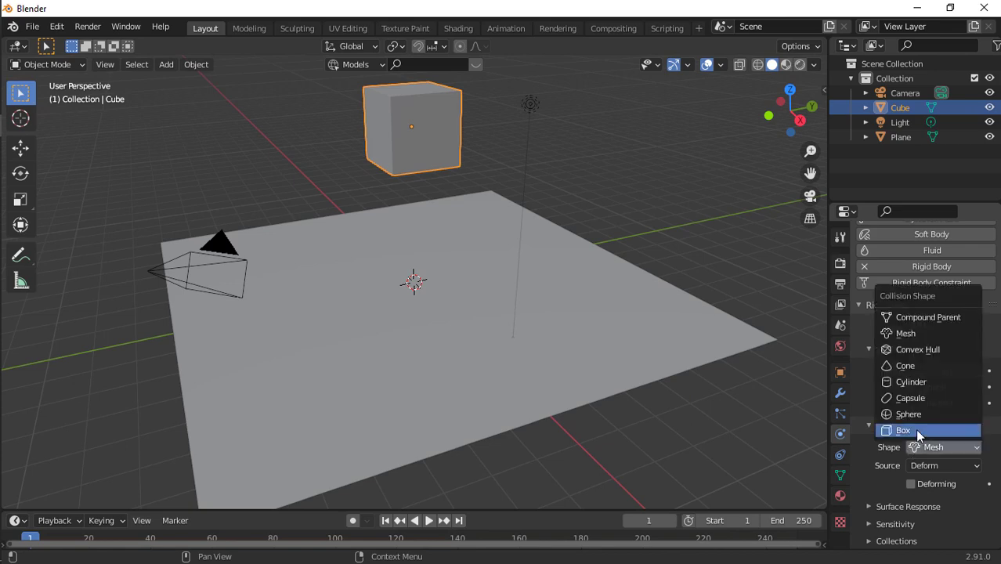
left_click(909, 415)
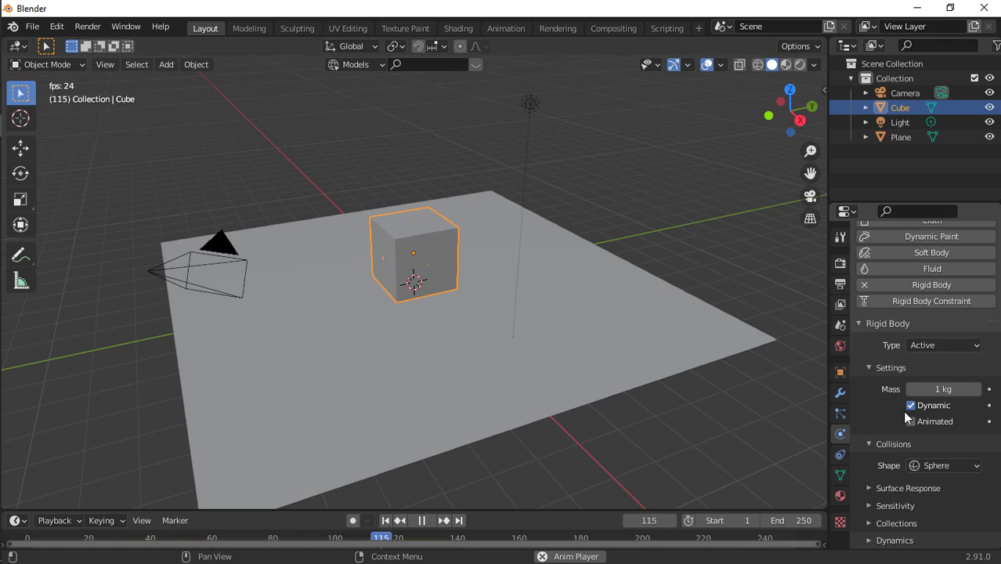
key("space")
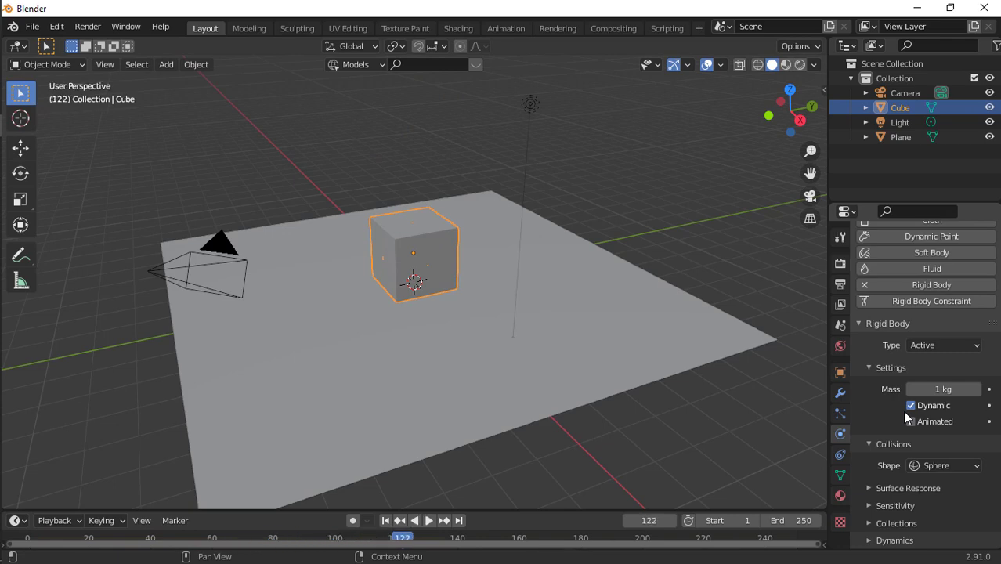
left_click(385, 521)
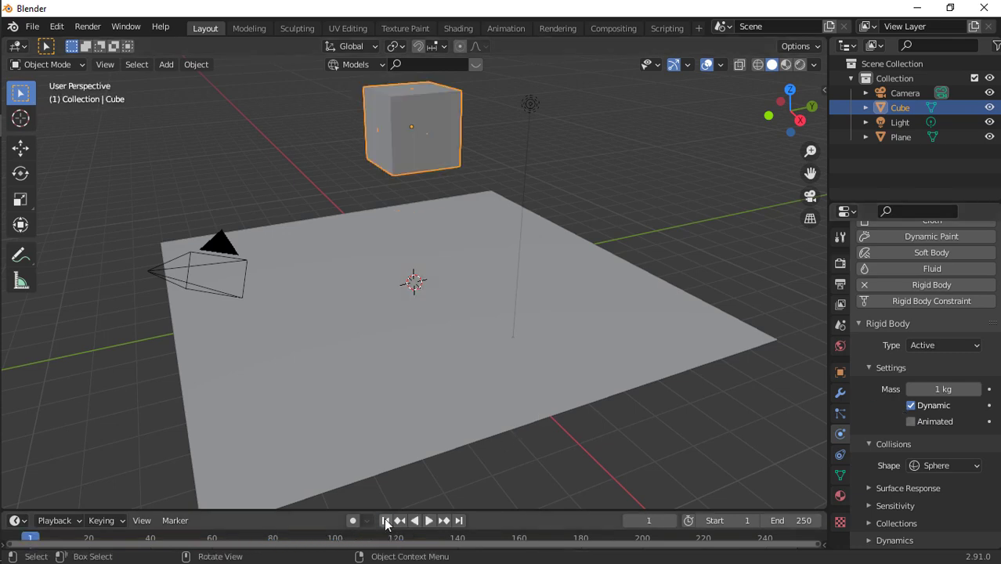
Try the Capsule collision shape on the cube, and switch the shape to Box.
left_click(933, 465)
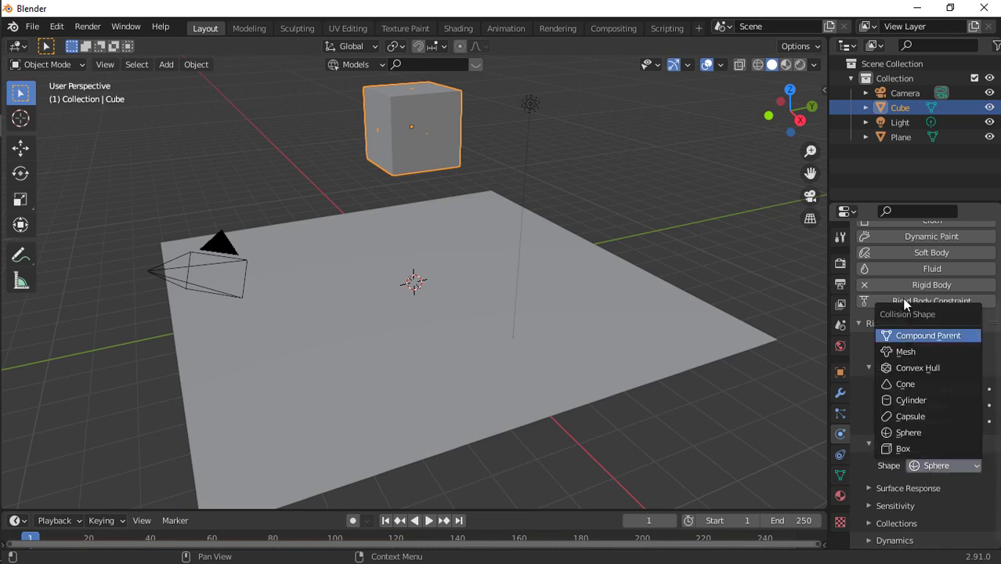
left_click(933, 416)
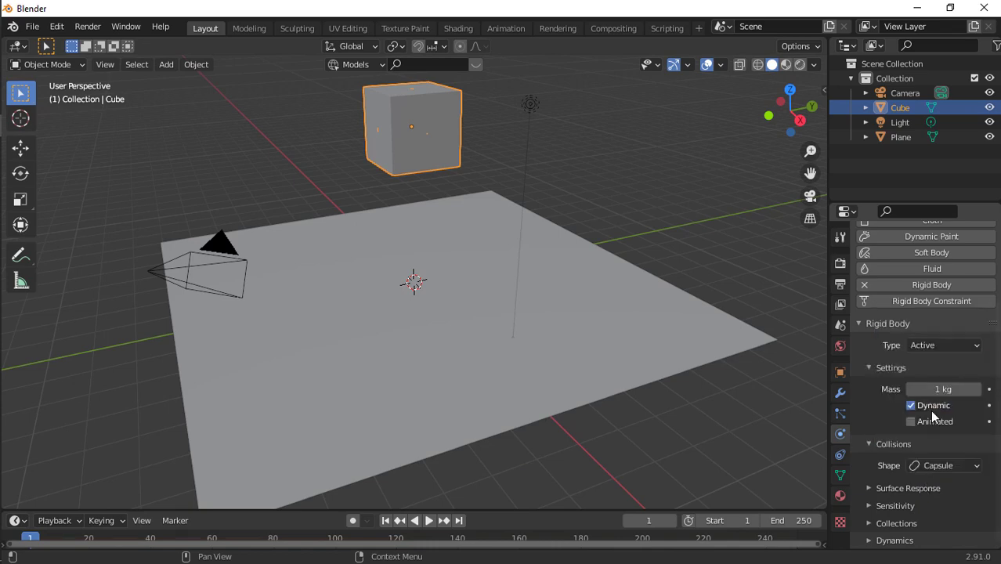
left_click(956, 464)
left_click(977, 467)
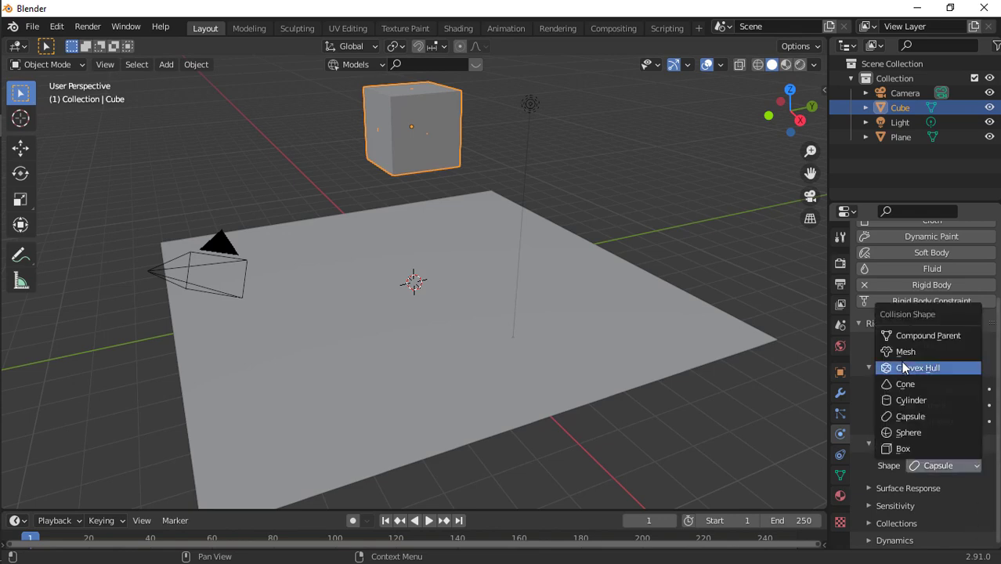
left_click(922, 446)
Play the simulation with the Box shape, inspect the cube's landing up close, and return to frame 1.
key("space")
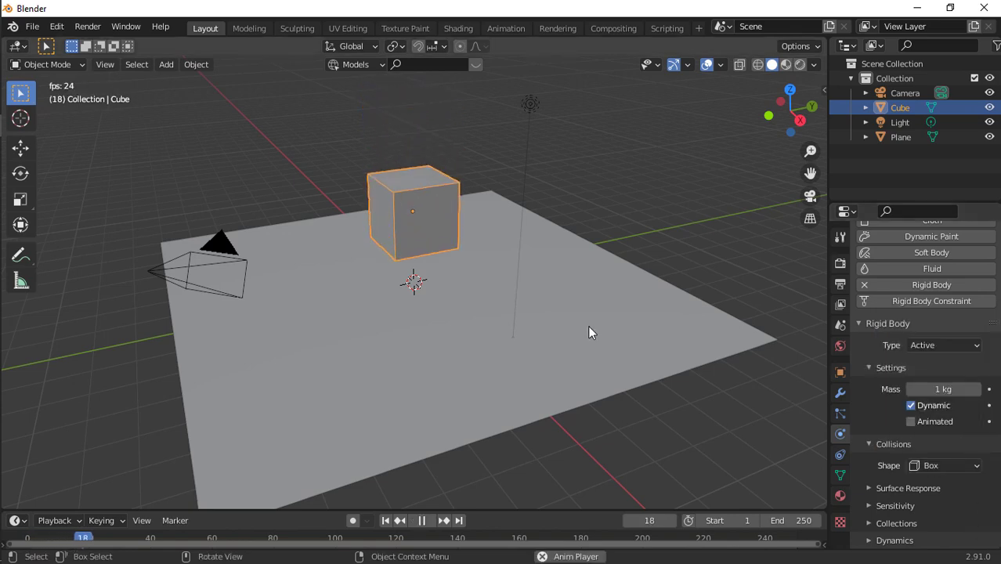
scroll(587, 325, "up", 4)
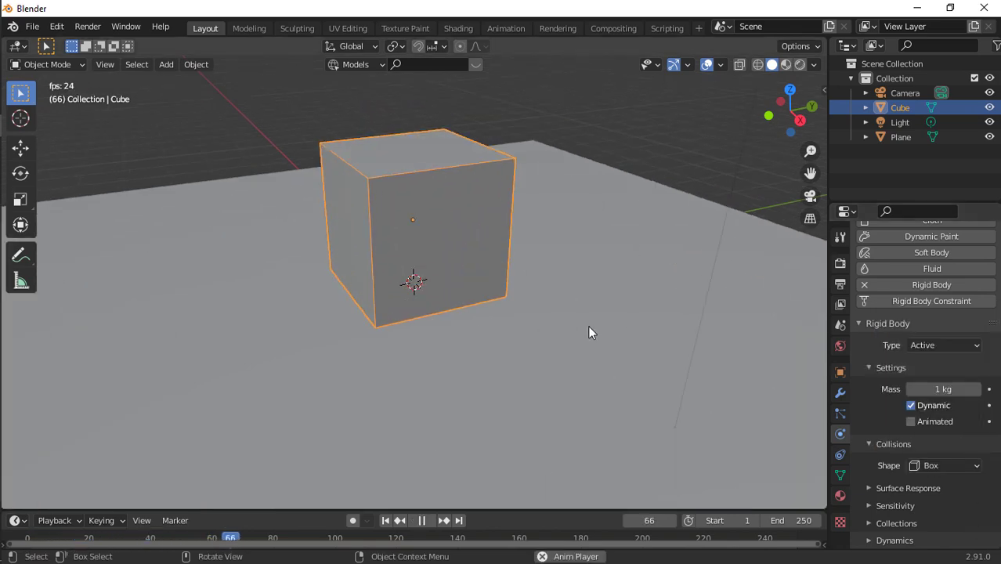
key("space")
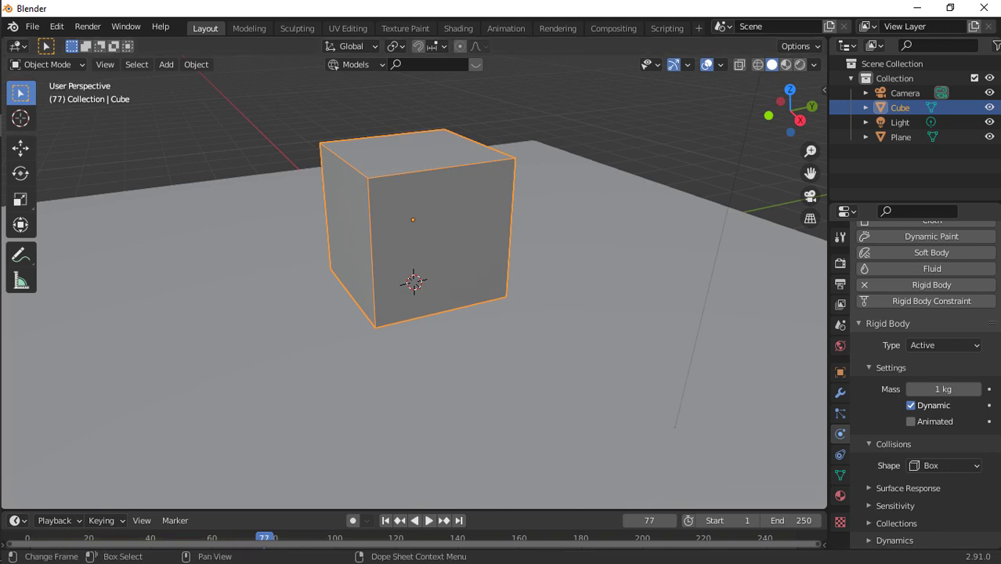
left_click(386, 520)
Set the cube's collision shape back to Convex Hull and bring the whole scene into view.
left_click(927, 466)
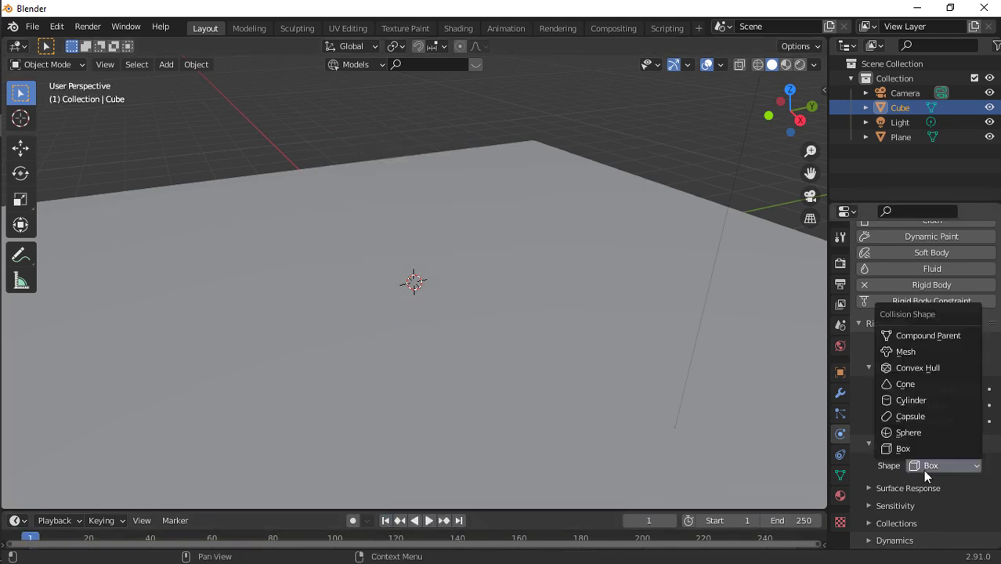
left_click(949, 368)
scroll(605, 422, "down", 5)
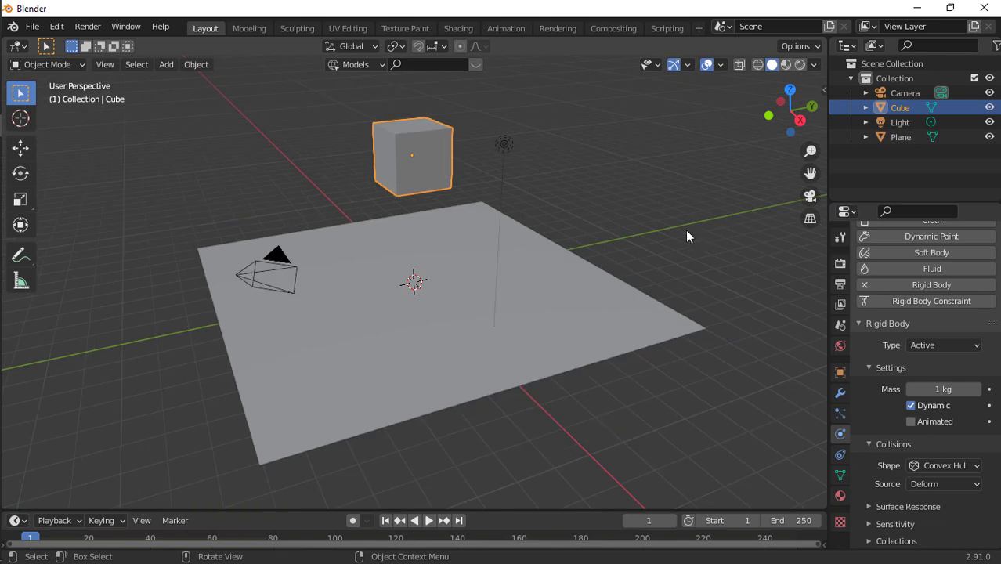
Expand the cube's Surface Response settings and set its bounciness to 1.000.
scroll(935, 429, "down", 1)
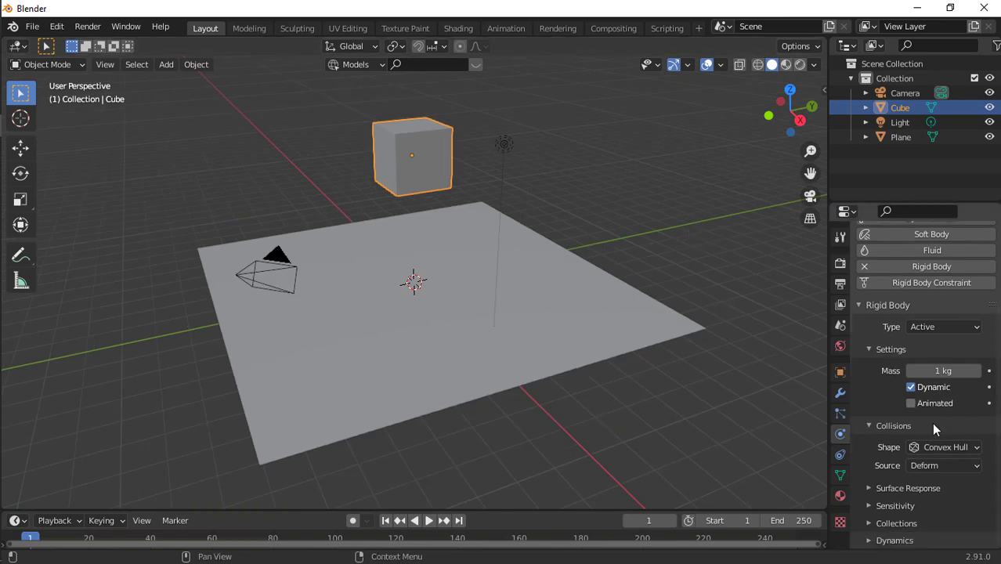
left_click(931, 479)
scroll(931, 480, "down", 2)
left_click_drag(930, 481, 993, 483)
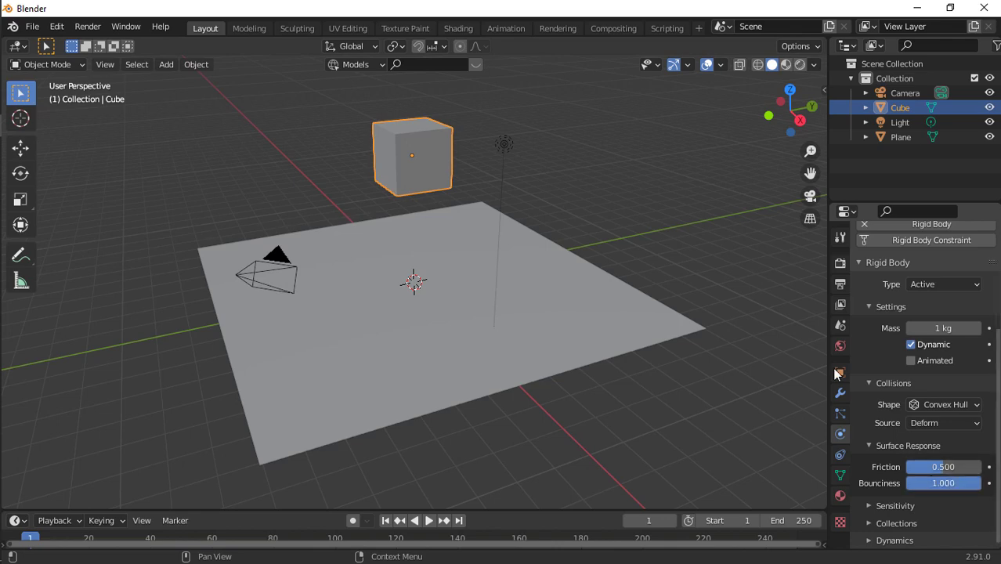
Play the simulation to check the cube's bounce with its own bounciness raised, and return to frame 1.
key("space")
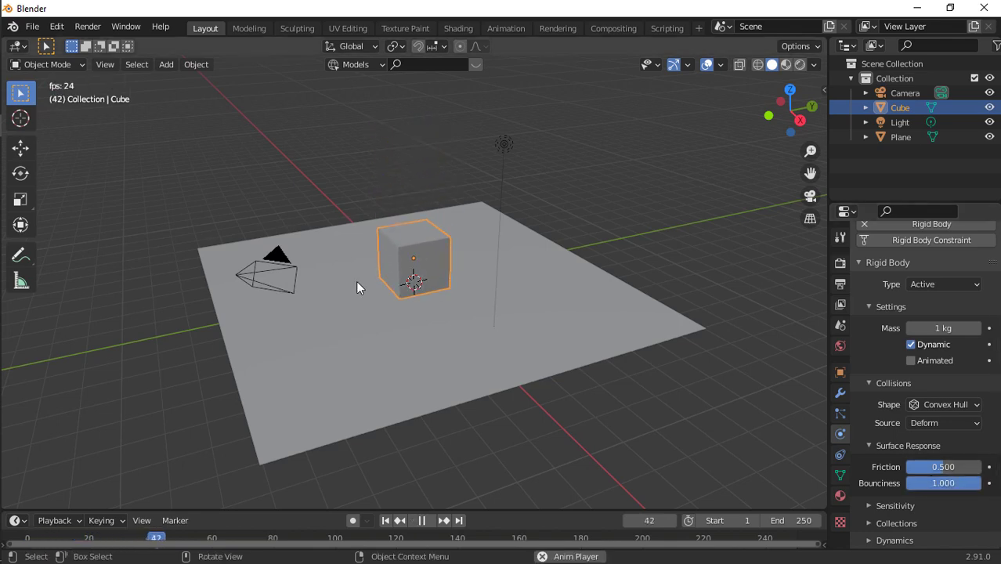
key("space")
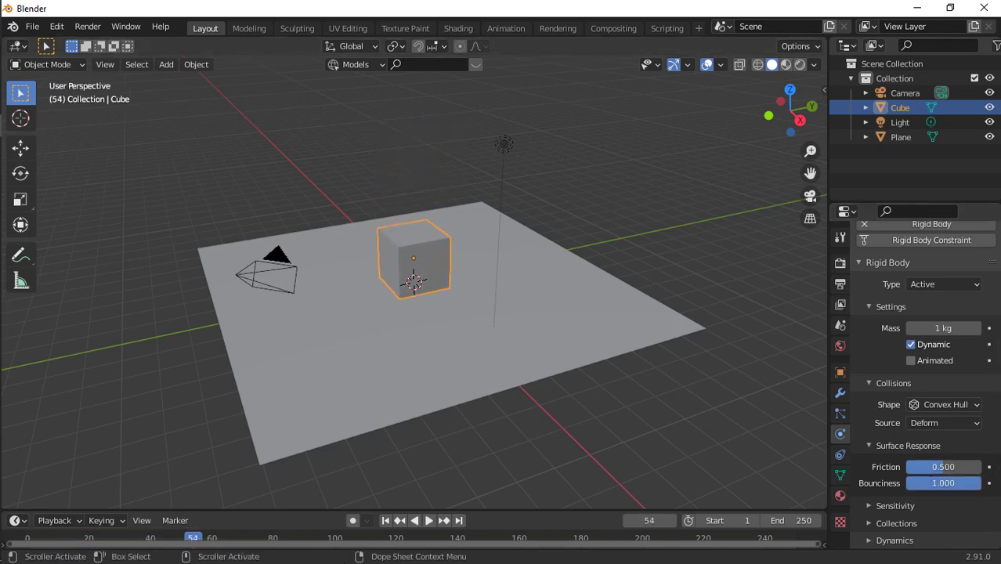
left_click(386, 522)
Select the plane and set its Surface Response bounciness to 1.000.
left_click(470, 392)
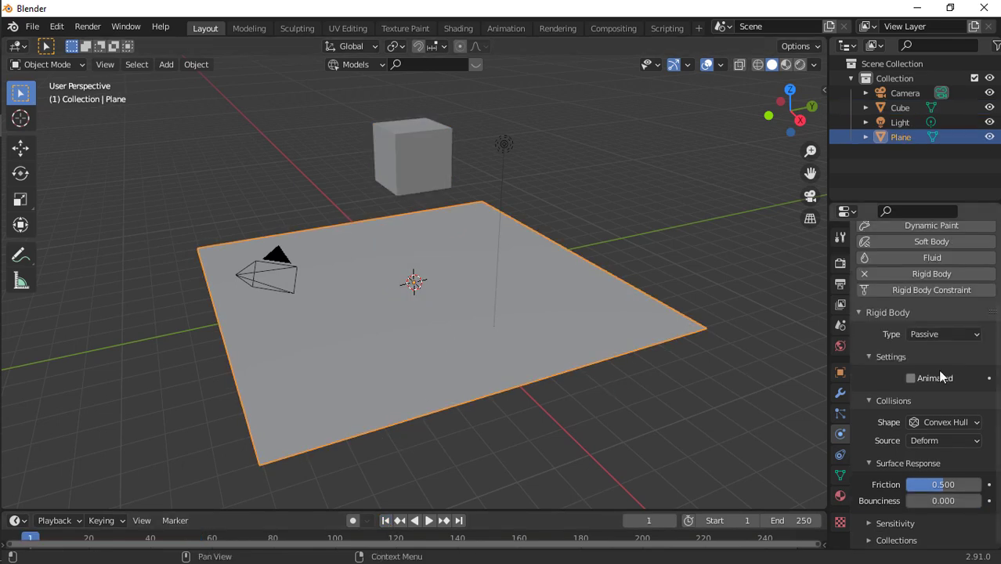
left_click_drag(931, 500, 983, 501)
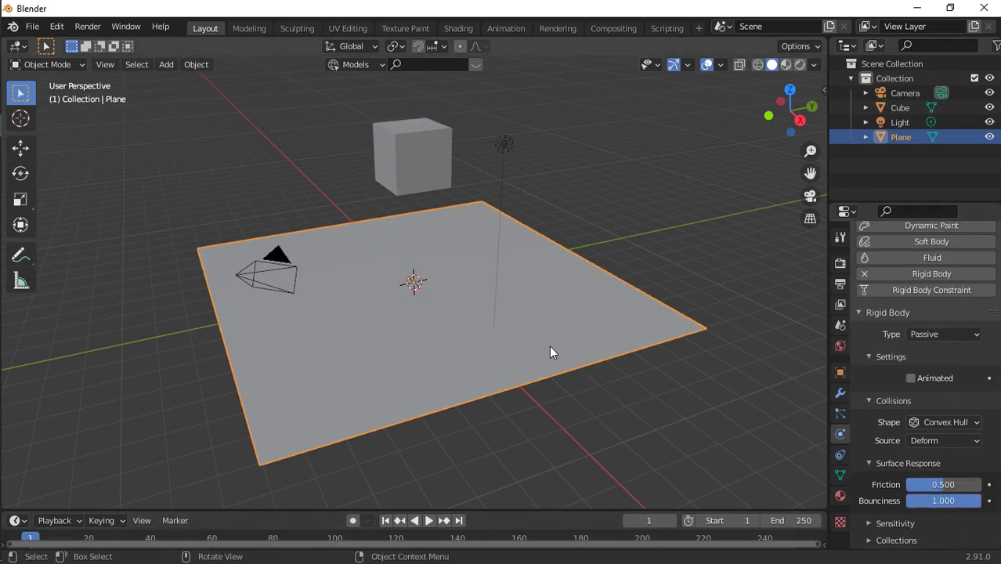
Play the simulation to watch the cube bounce on the plane from another angle, and restart it from frame 1.
key("space")
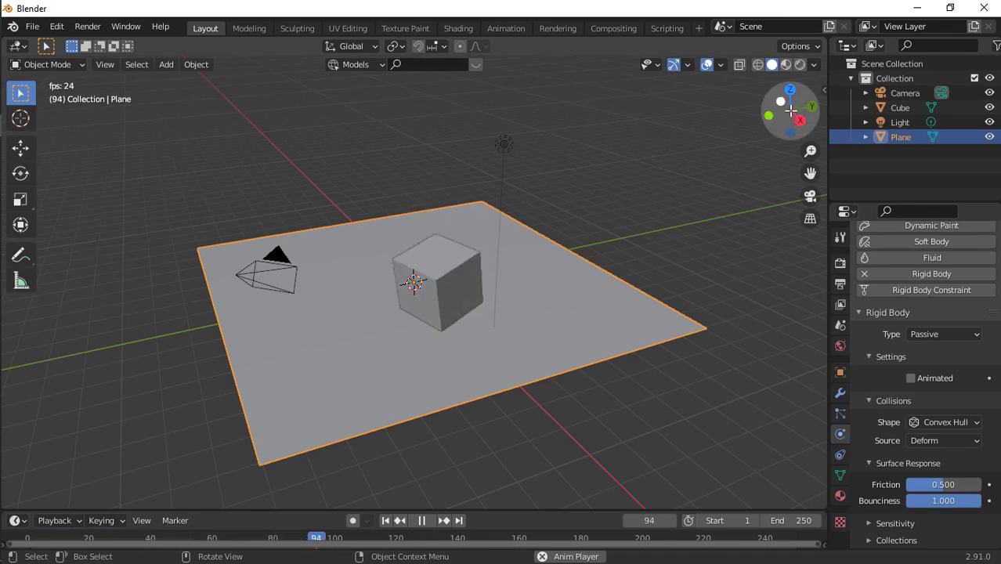
left_click_drag(780, 117, 694, 141)
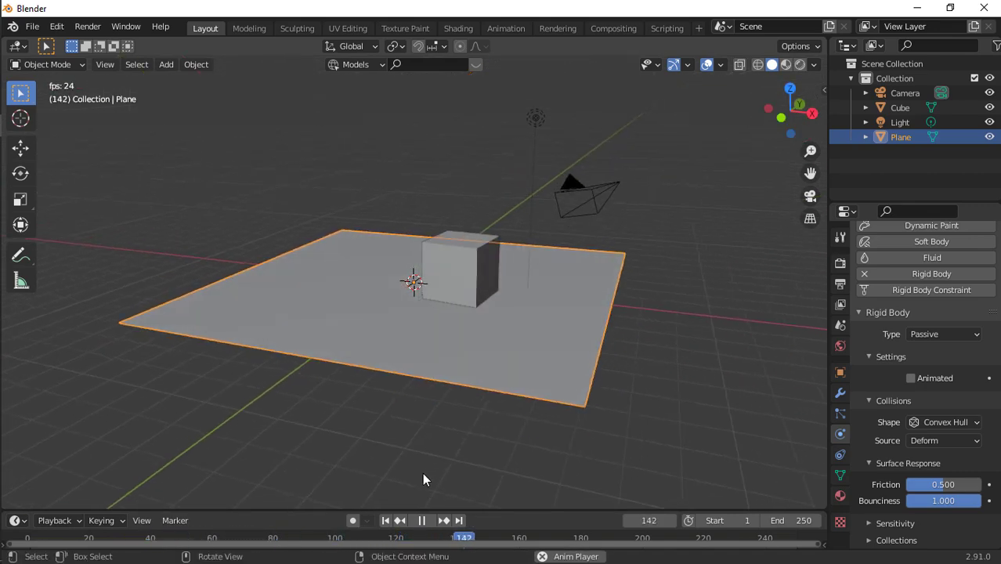
left_click(386, 522)
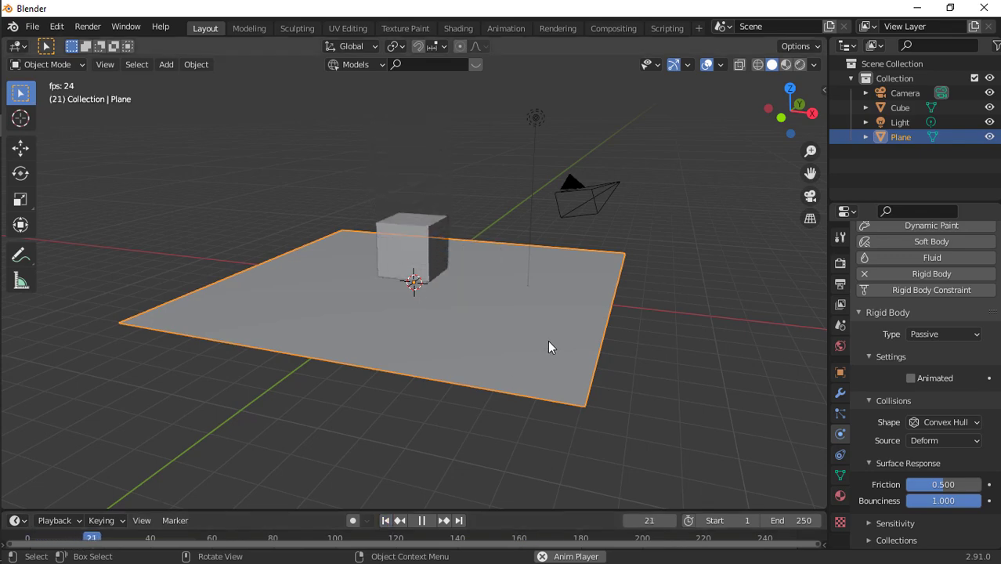
Stop the playback and set the friction to 0.000 on both the plane and the cube.
key("space")
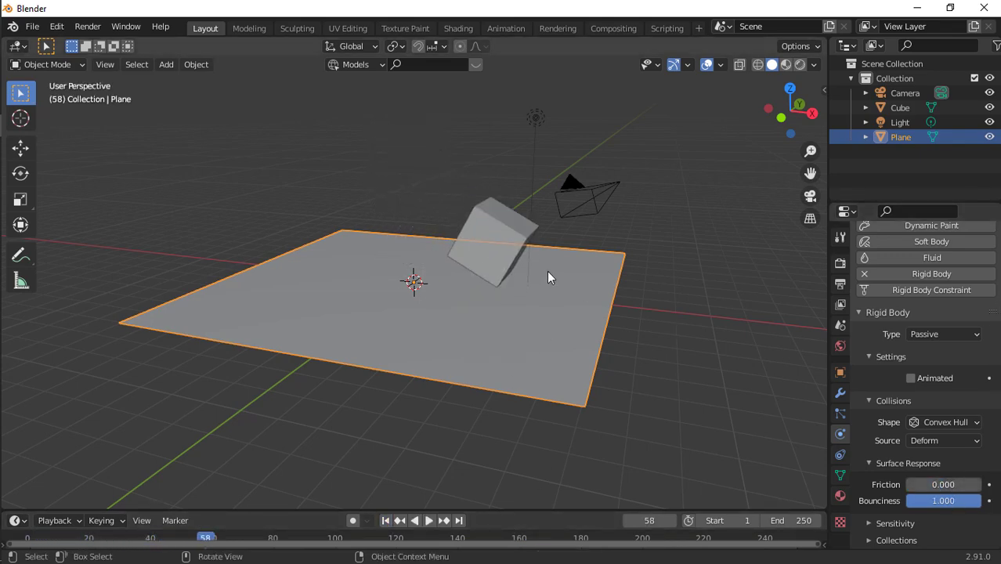
left_click(507, 241)
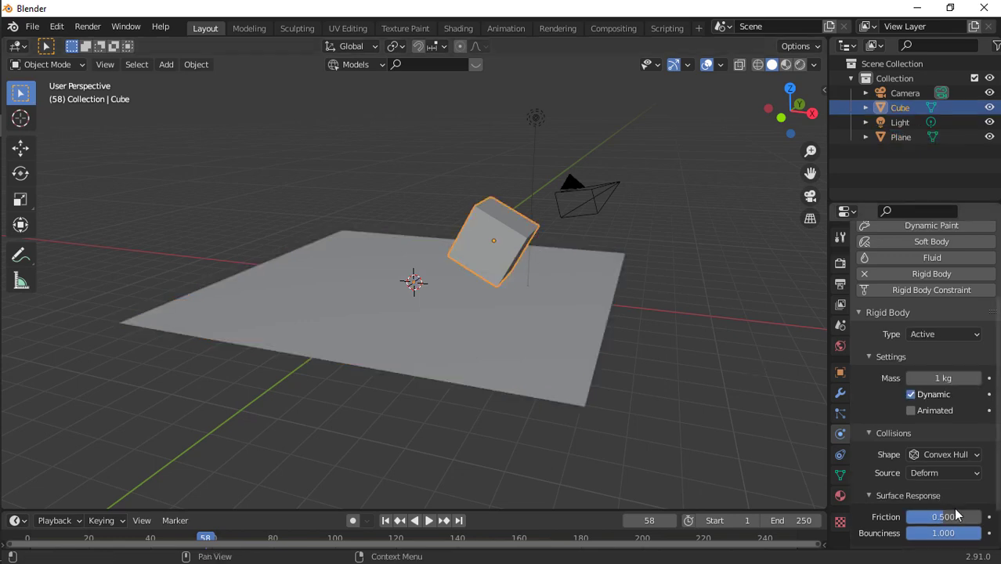
Play the simulation from frame 1 to check how the cube bounces without friction, and stop it.
key("space")
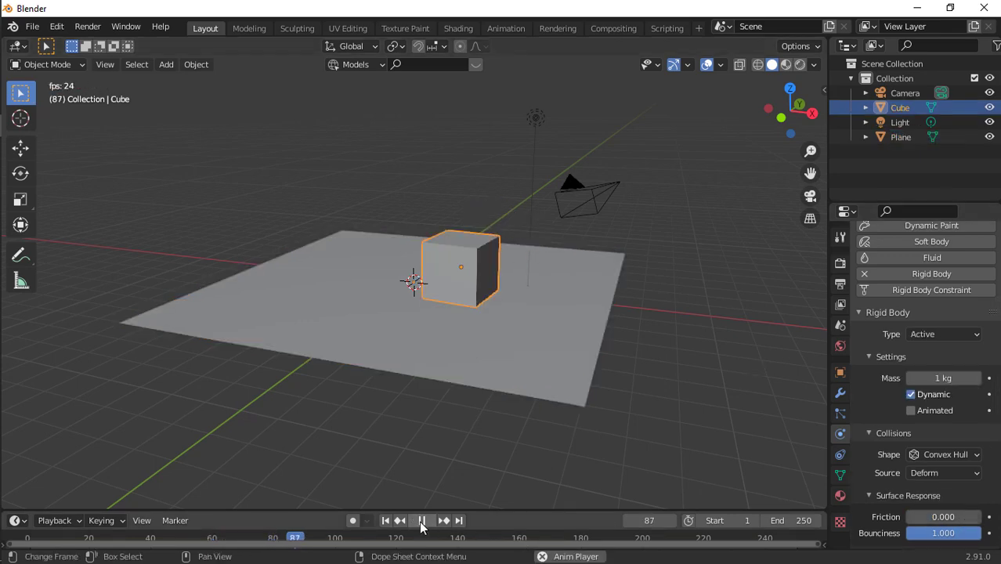
left_click(387, 521)
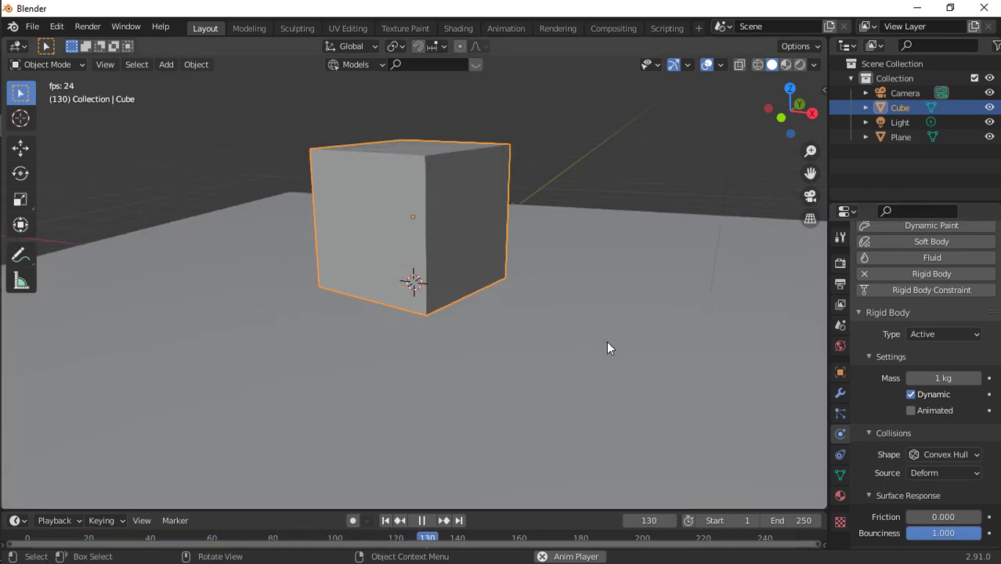
key("space")
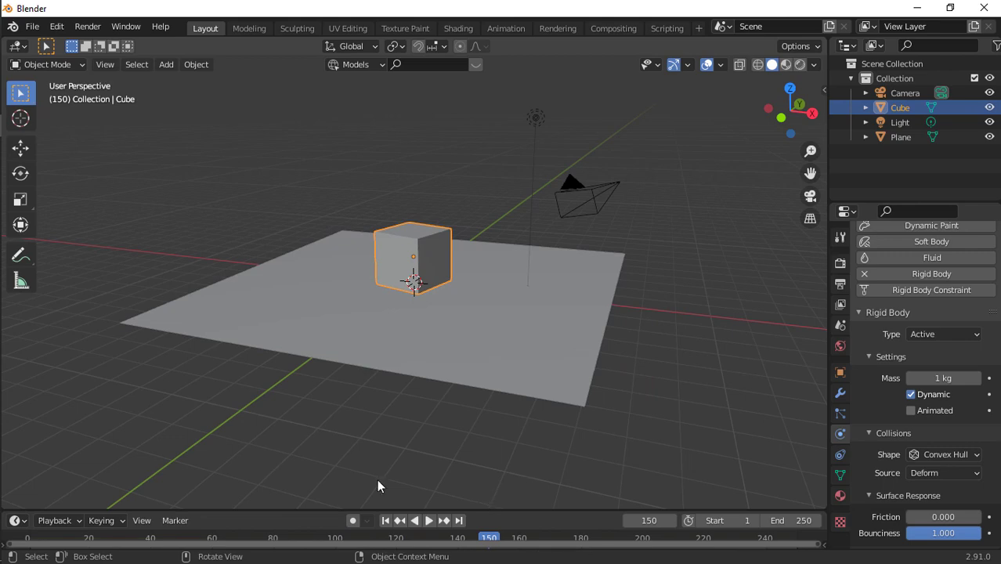
Add a UV sphere and raise it about 6.2 m along the Z axis above the cube.
key("shift+a")
mouse_move(317, 265)
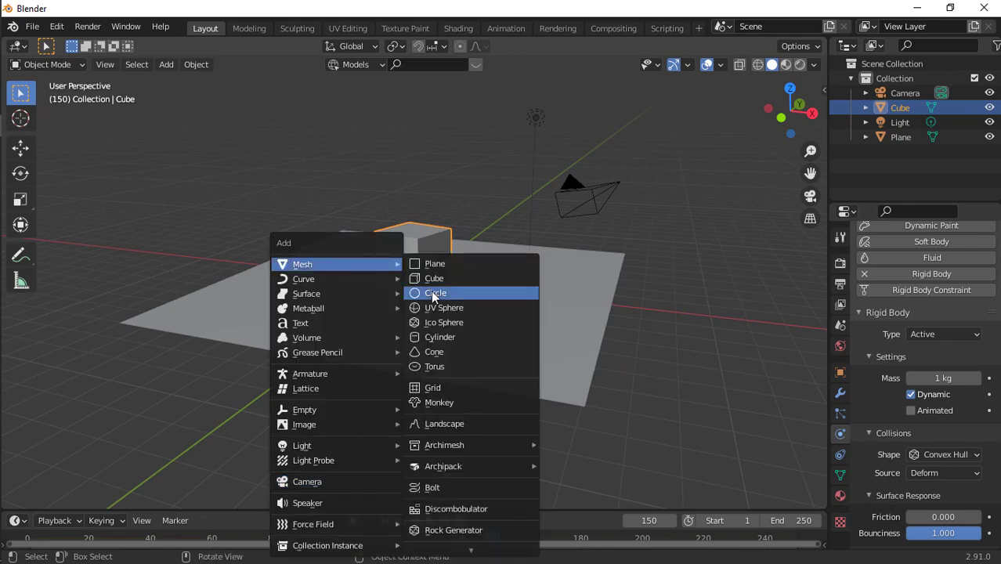
left_click(445, 303)
scroll(445, 301, "up", 2)
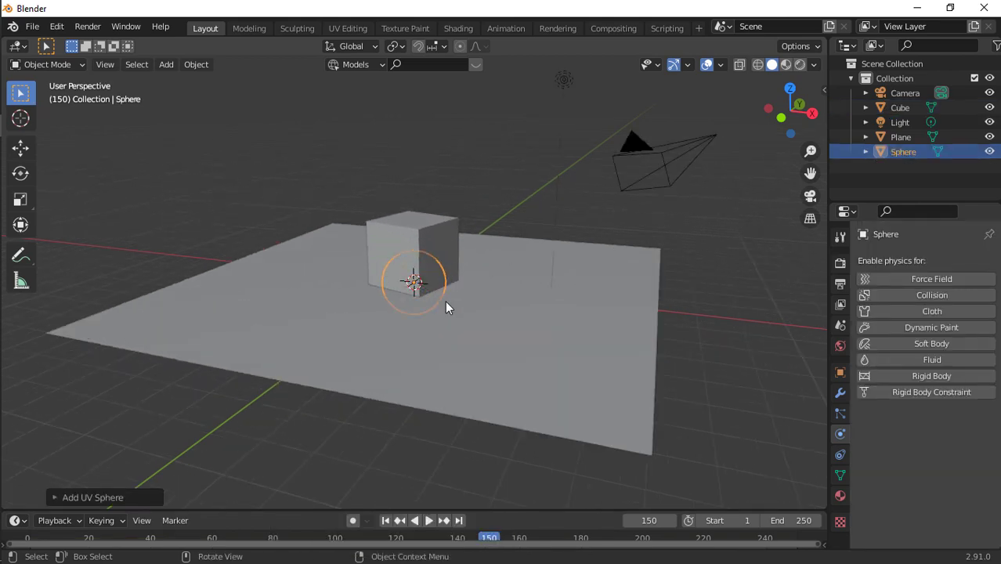
key("g")
key("z")
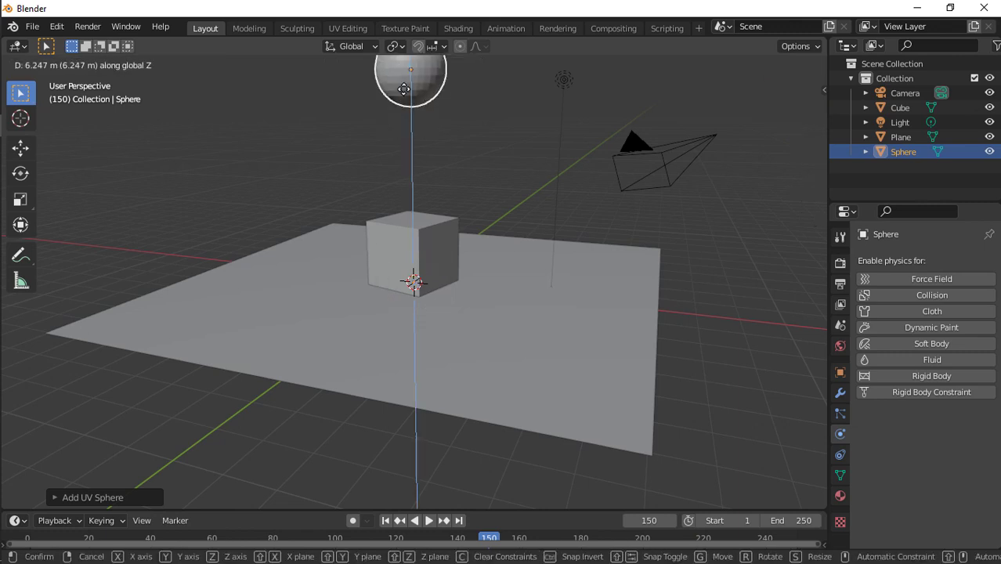
left_click(403, 89)
Enable Rigid Body physics of type Active on the sphere and set its collision shape to Sphere.
left_click(929, 378)
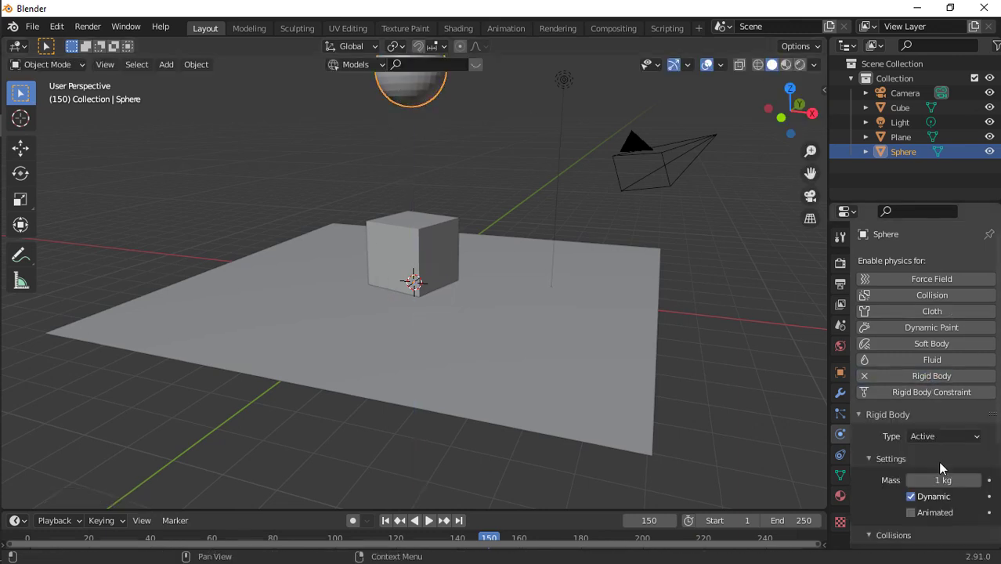
scroll(943, 468, "down", 5)
left_click_drag(952, 446, 967, 400)
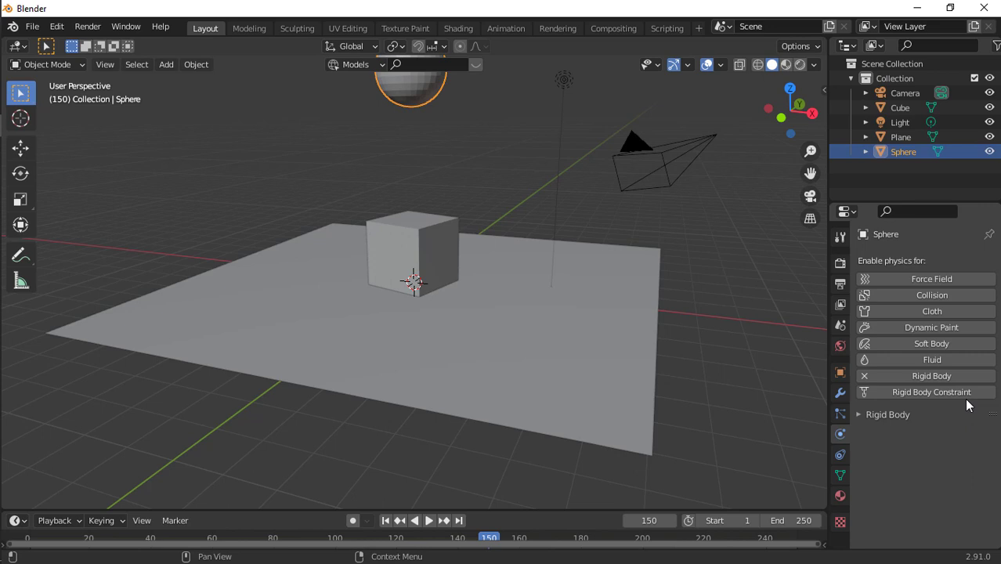
left_click(926, 413)
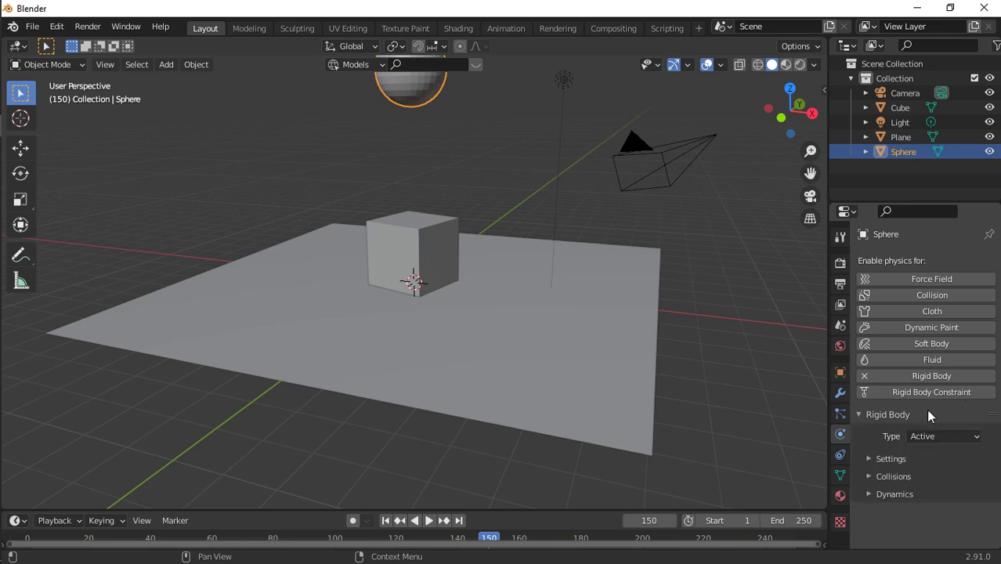
left_click(891, 459)
scroll(899, 464, "down", 1)
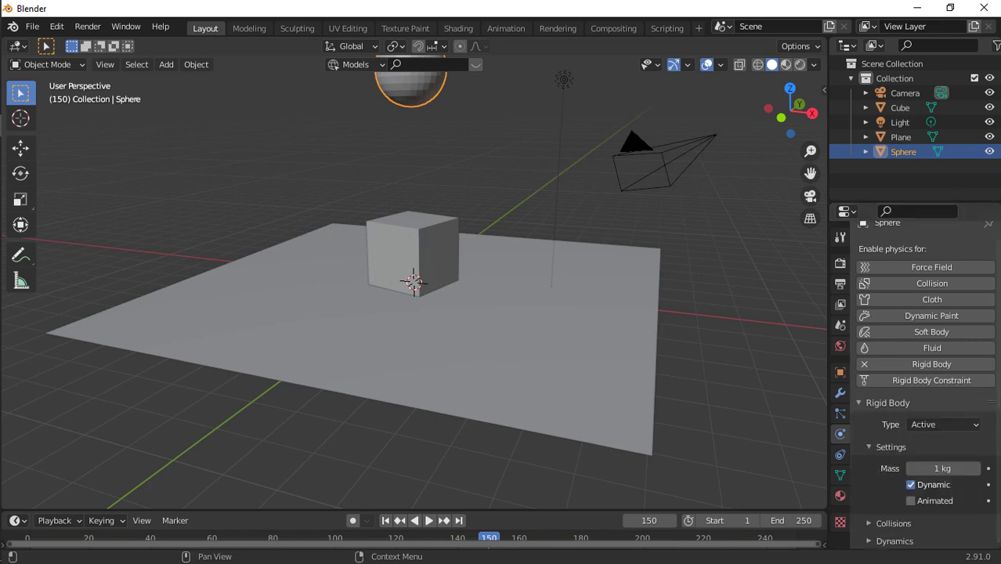
left_click(897, 523)
scroll(924, 470, "down", 5)
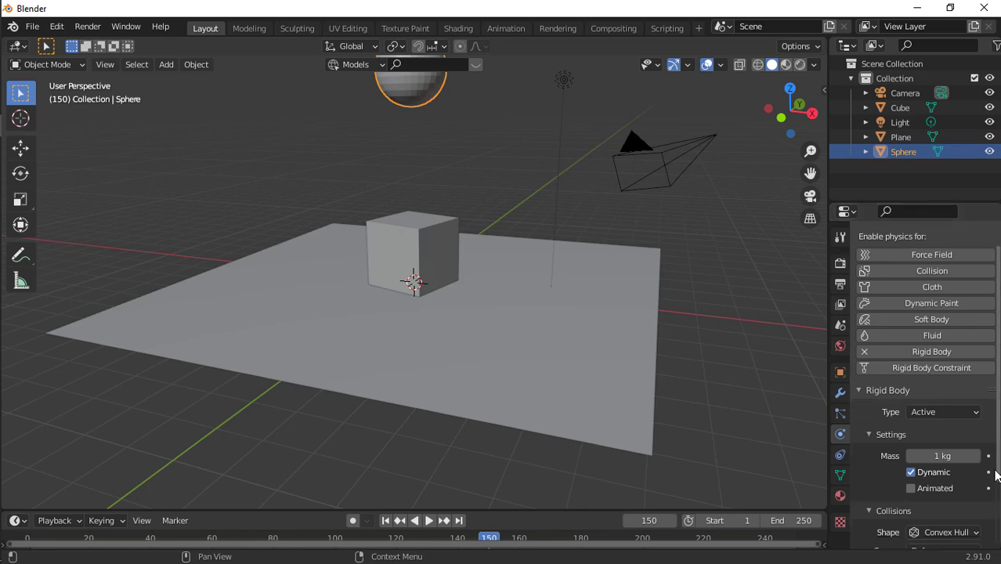
left_click(926, 447)
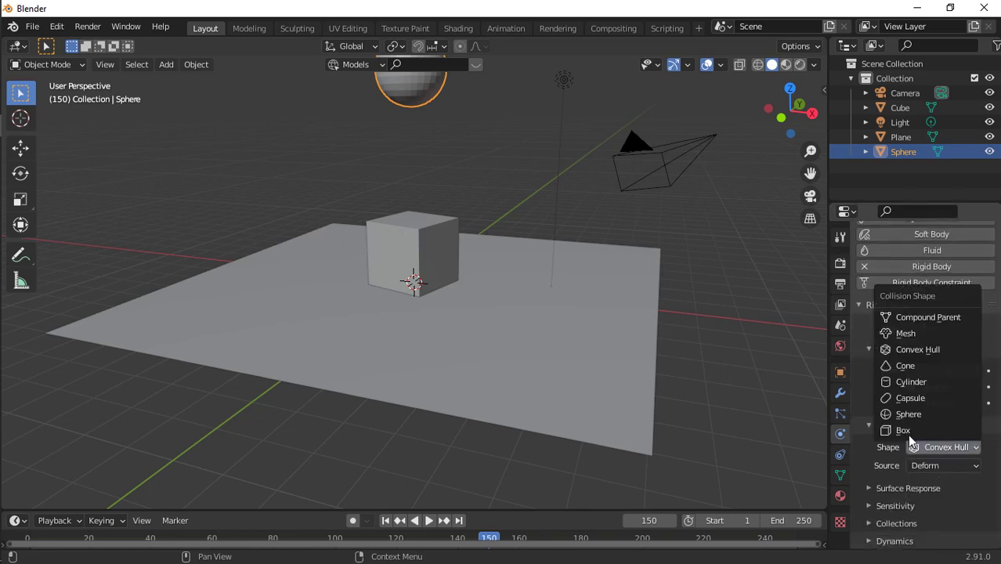
left_click(908, 414)
Expand the sphere's Surface Response settings and set friction to 0.000 and bounciness to 1.000.
left_click(909, 489)
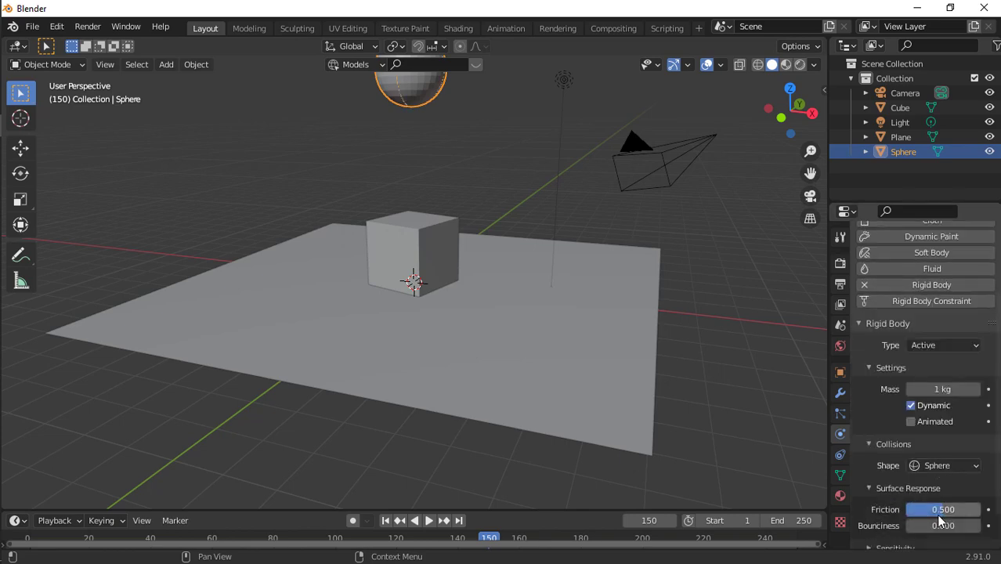
left_click_drag(939, 515, 907, 515)
scroll(901, 507, "down", 2)
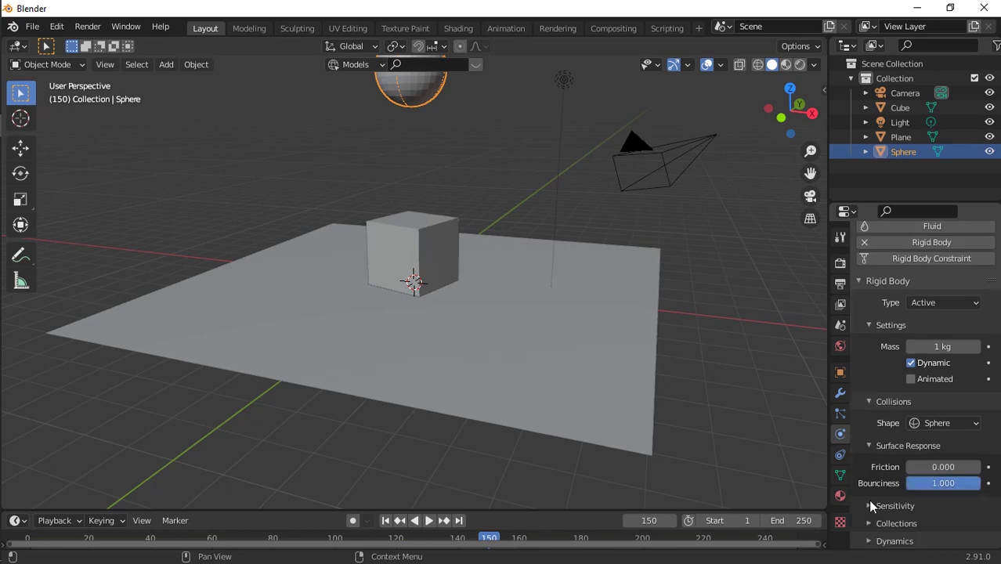
Expand the sphere's Sensitivity and Collections settings to look at the collision margin and collection options.
left_click(871, 501)
scroll(868, 500, "down", 2)
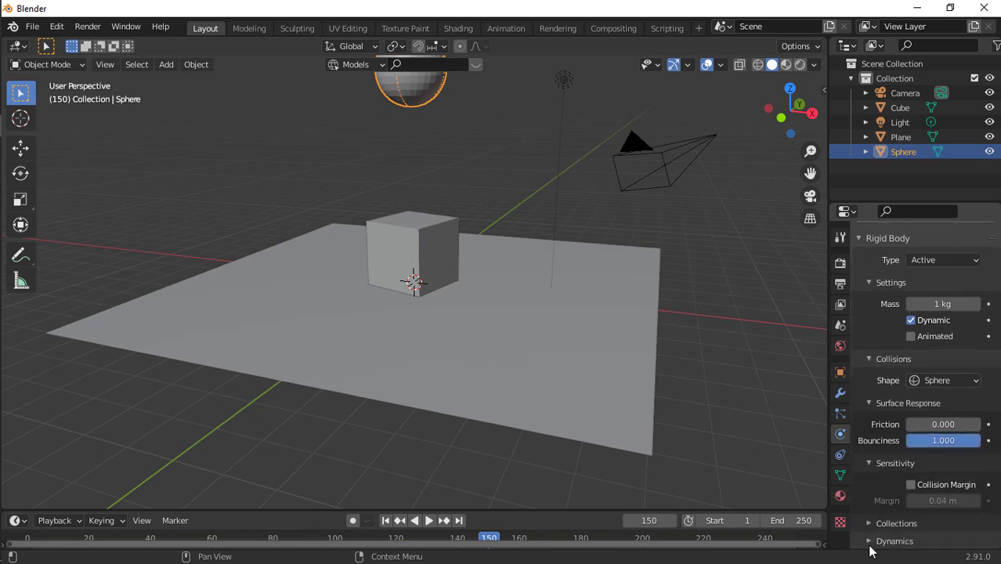
scroll(901, 501, "down", 1)
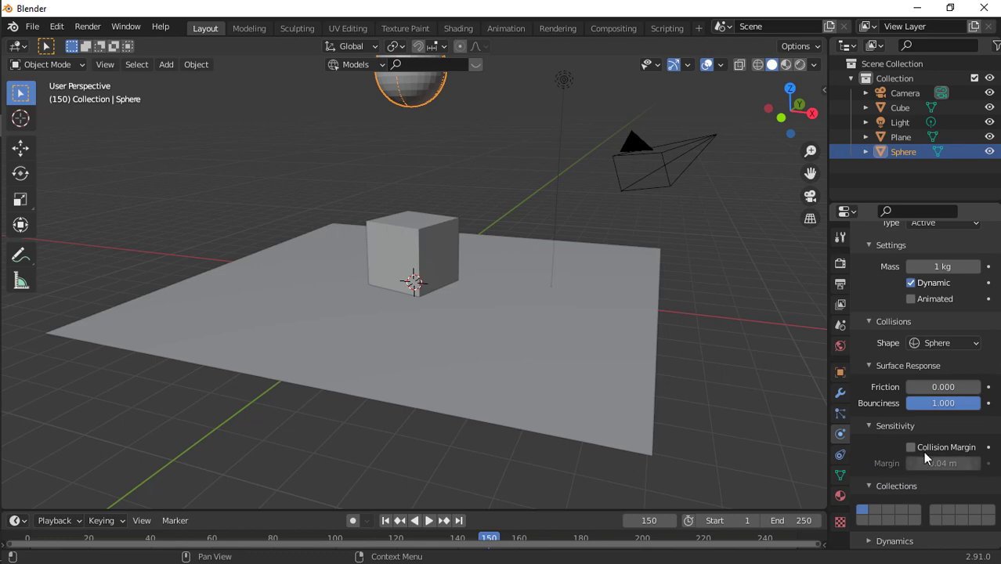
Play the simulation from a wider, higher view to watch the sphere and cube collide, restarting it from frame 1.
key("space")
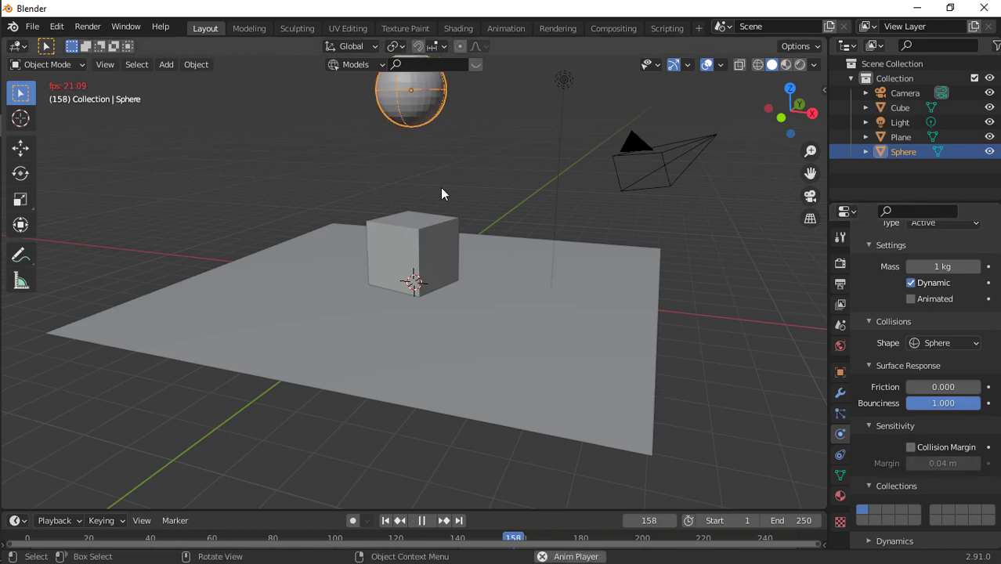
left_click(564, 79)
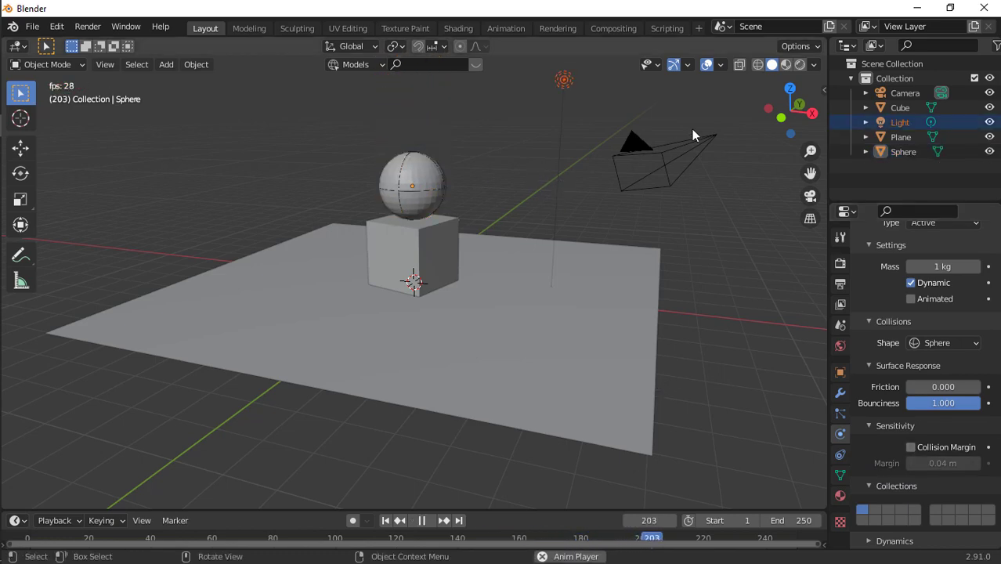
left_click_drag(772, 119, 806, 159)
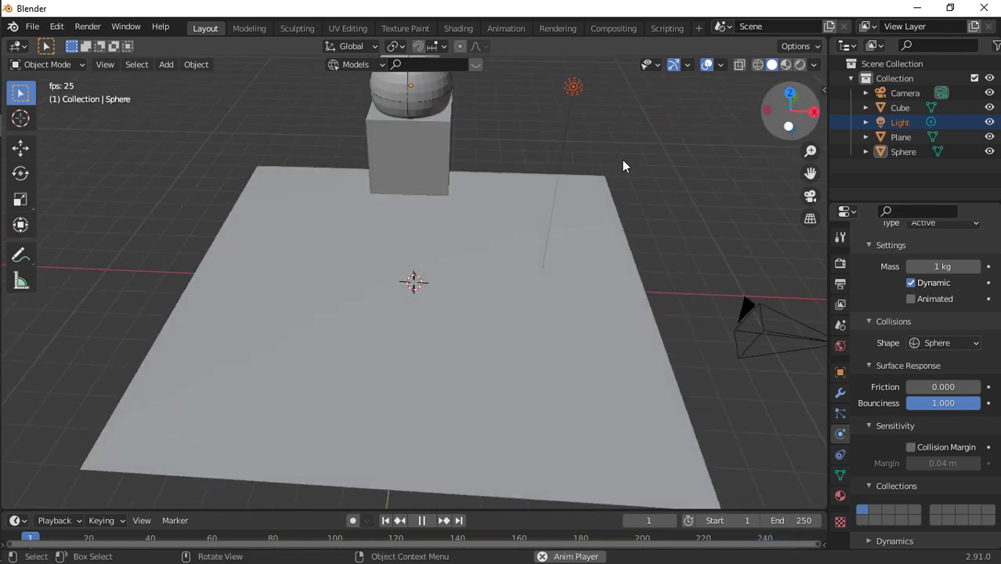
scroll(473, 218, "down", 5)
scroll(473, 219, "down", 2)
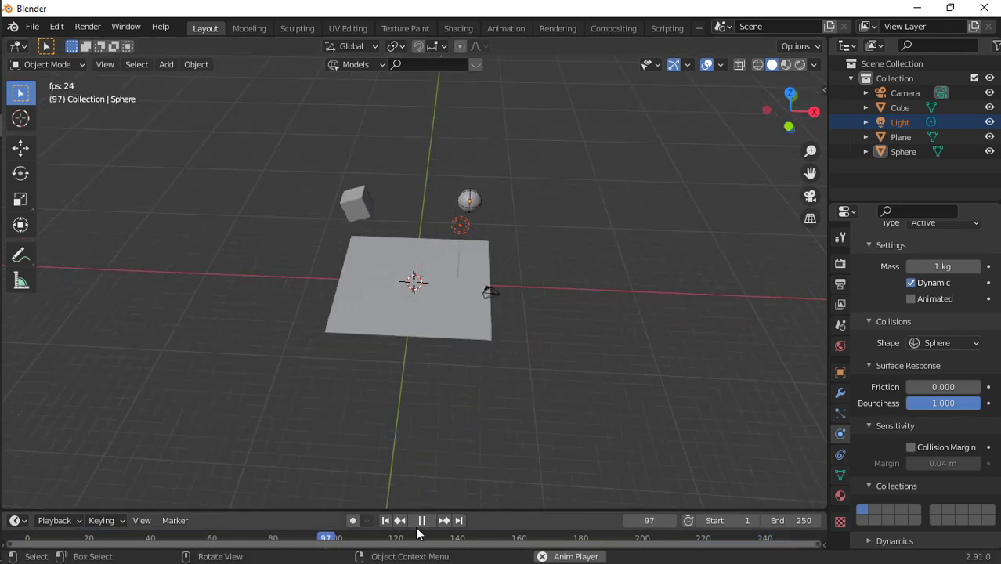
left_click(385, 520)
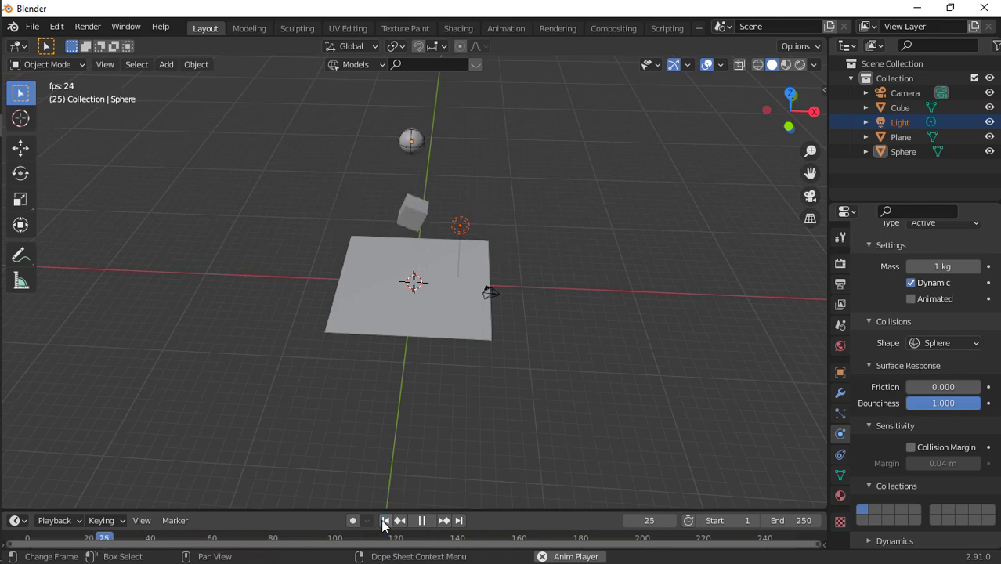
scroll(460, 350, "up", 3)
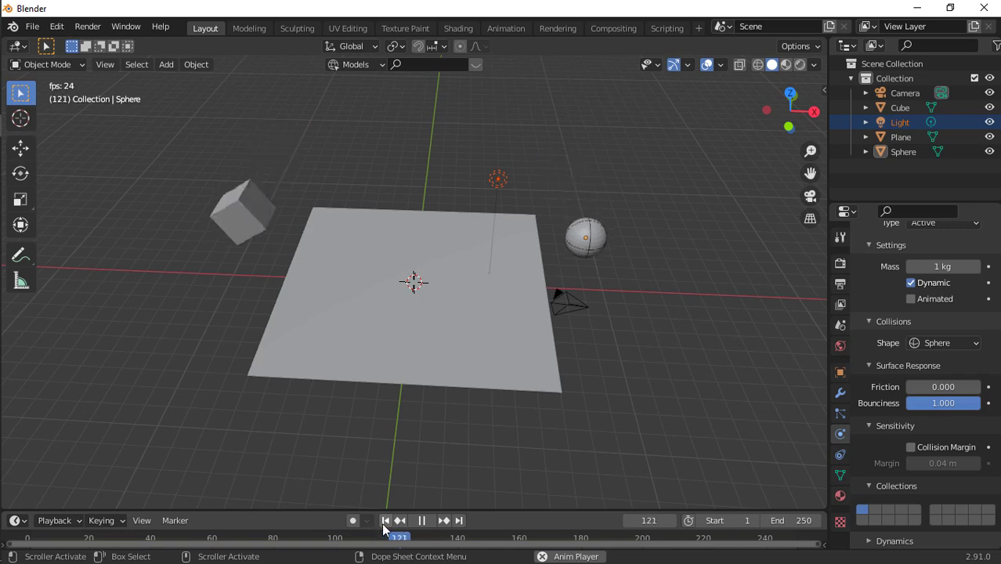
left_click(385, 523)
Select the plane and scale it up into a much larger floor.
left_click(479, 375)
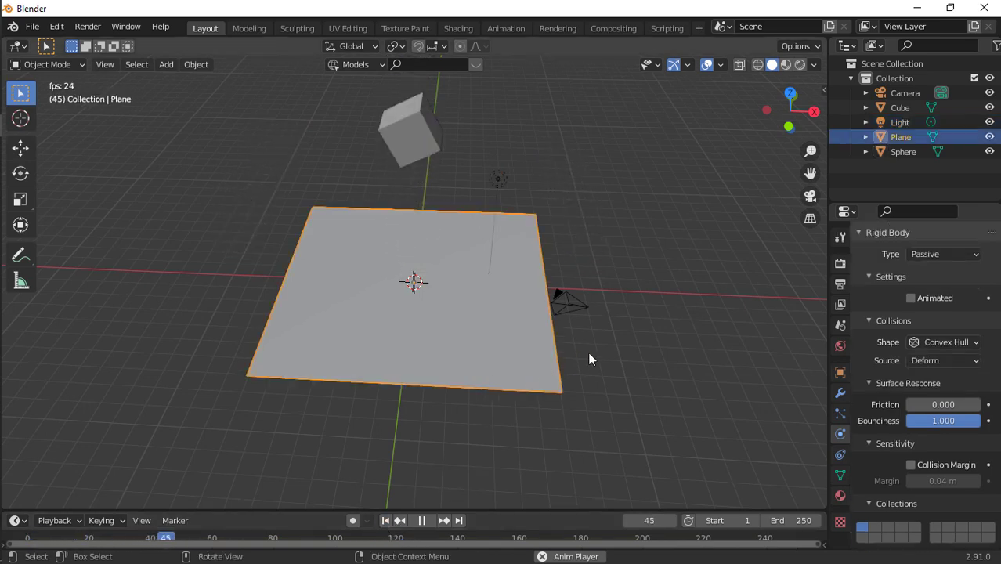
key("s")
left_click(405, 205)
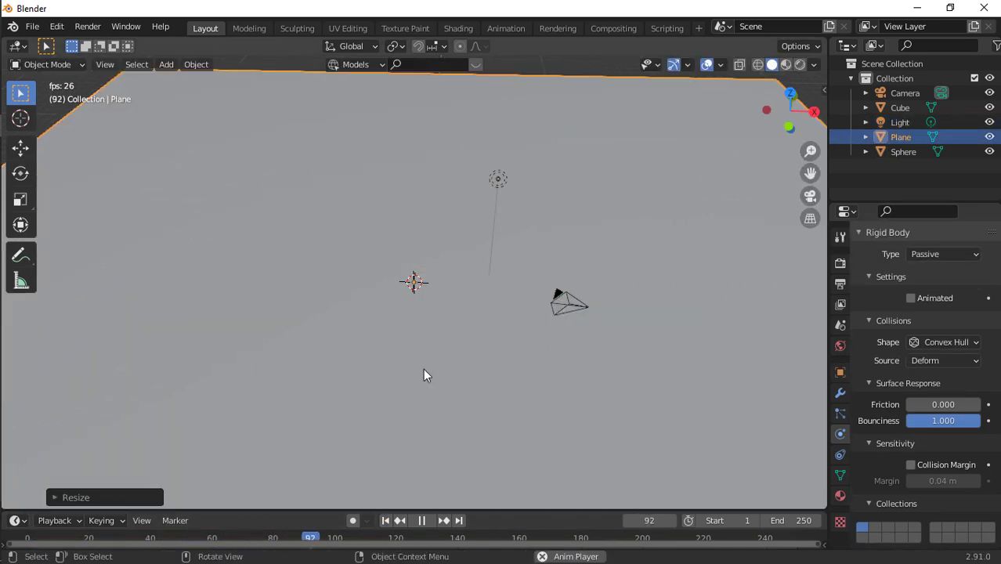
Replay the simulation on the enlarged plane, watch it from several angles, and stop it at frame 1.
left_click(386, 521)
scroll(473, 393, "down", 7)
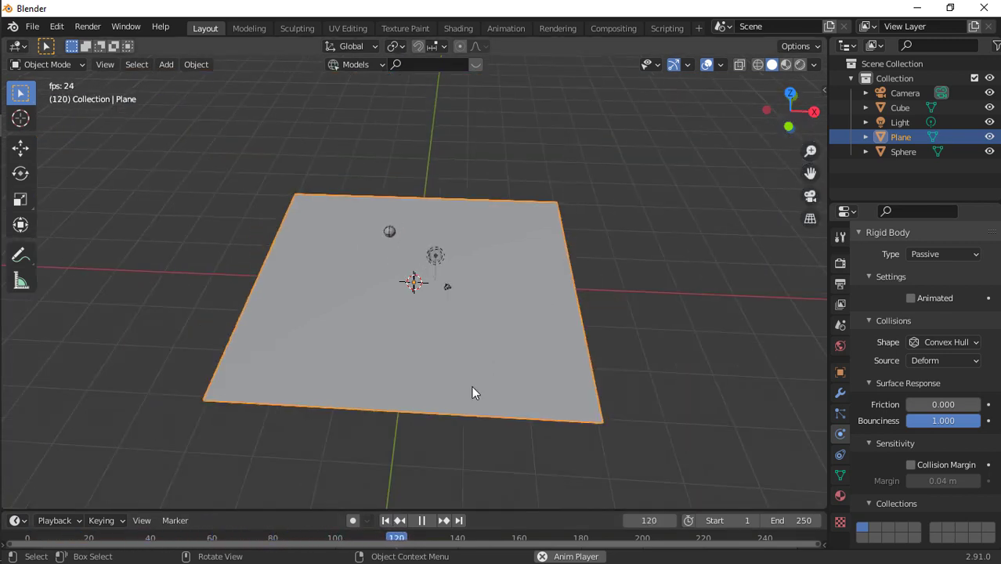
scroll(473, 392, "up", 4)
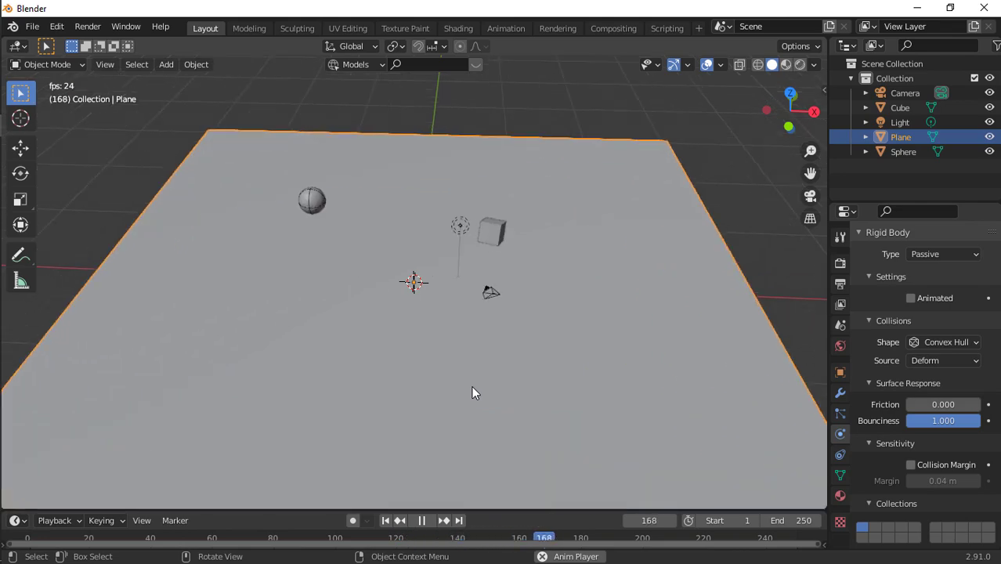
left_click_drag(800, 112, 682, 141)
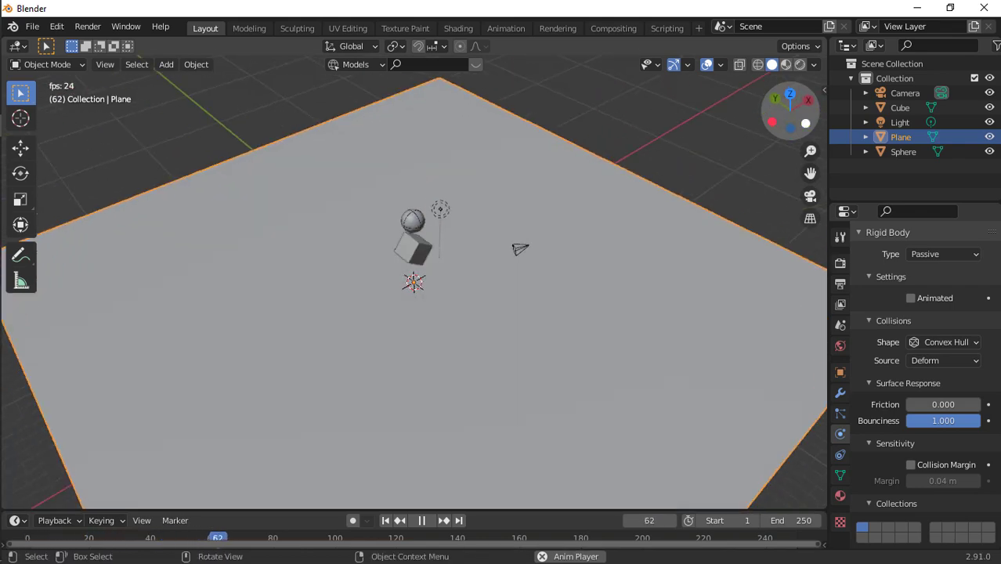
scroll(535, 179, "down", 5)
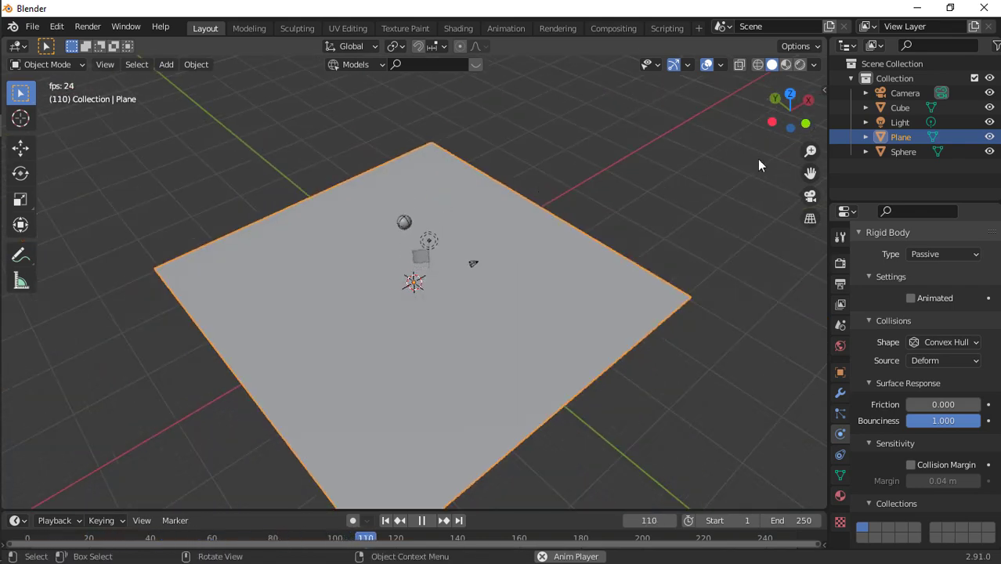
left_click_drag(821, 101, 955, 90)
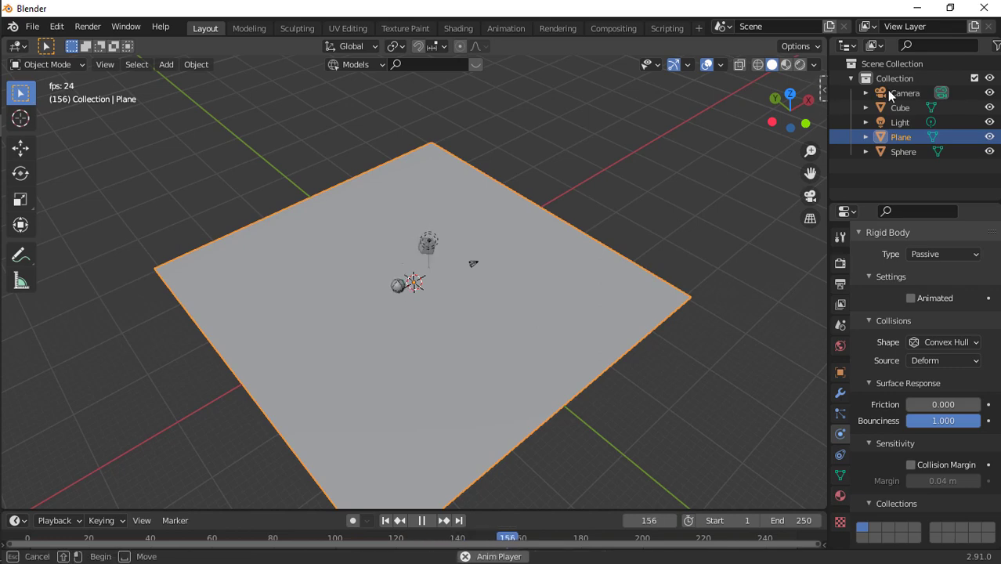
left_click_drag(888, 91, 872, 92)
left_click_drag(792, 111, 283, 93)
key("space")
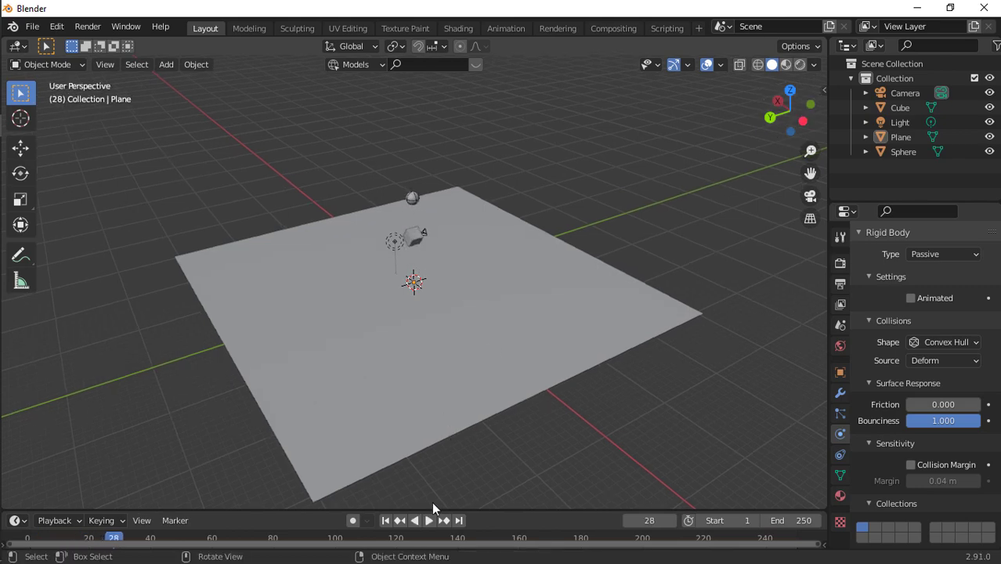
left_click(385, 520)
Move the sphere straight up along the Z axis until it floats clear above the cube, and resize it.
scroll(552, 306, "up", 8)
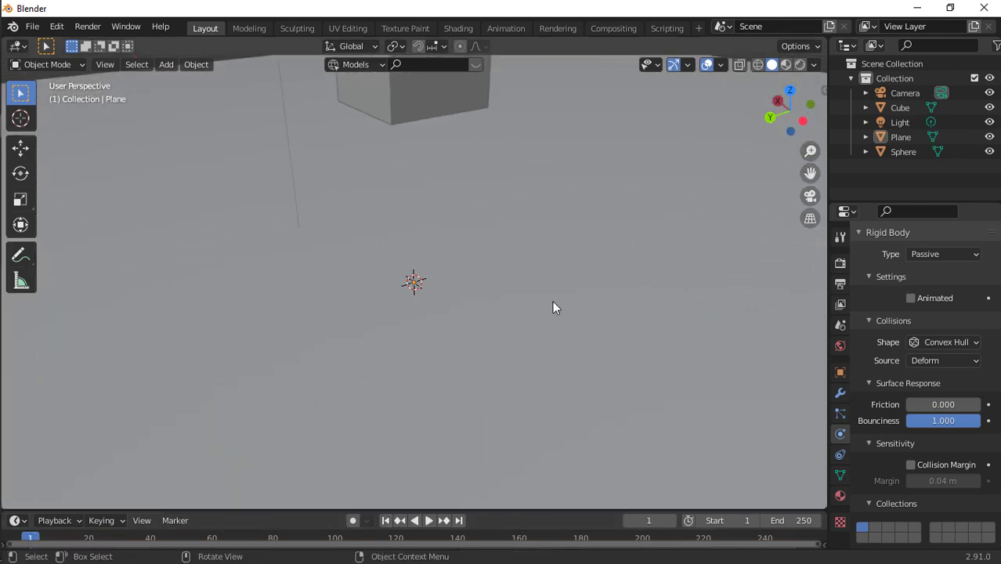
scroll(552, 301, "down", 7)
left_click_drag(775, 104, 680, 90)
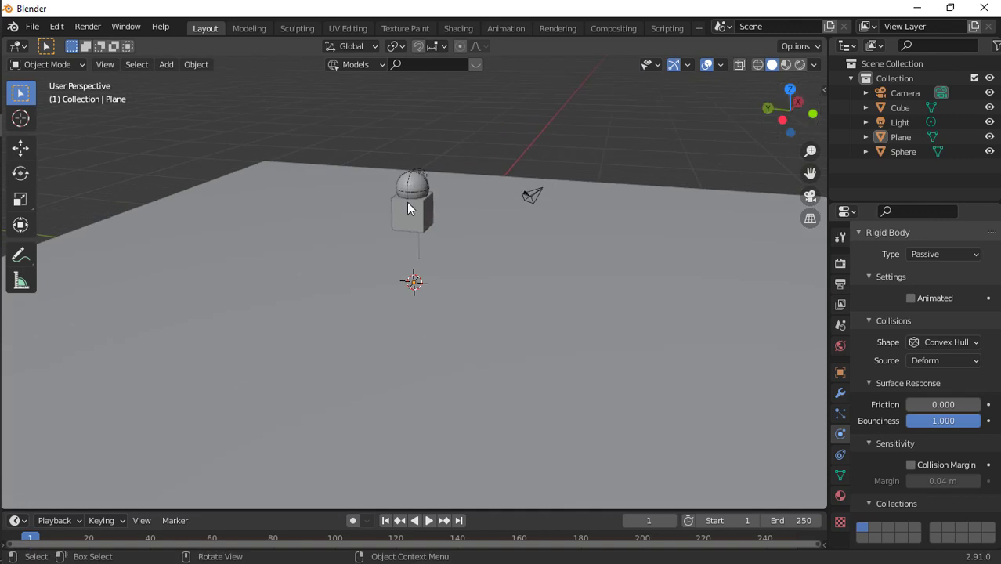
left_click(407, 207)
left_click(413, 190)
key("g")
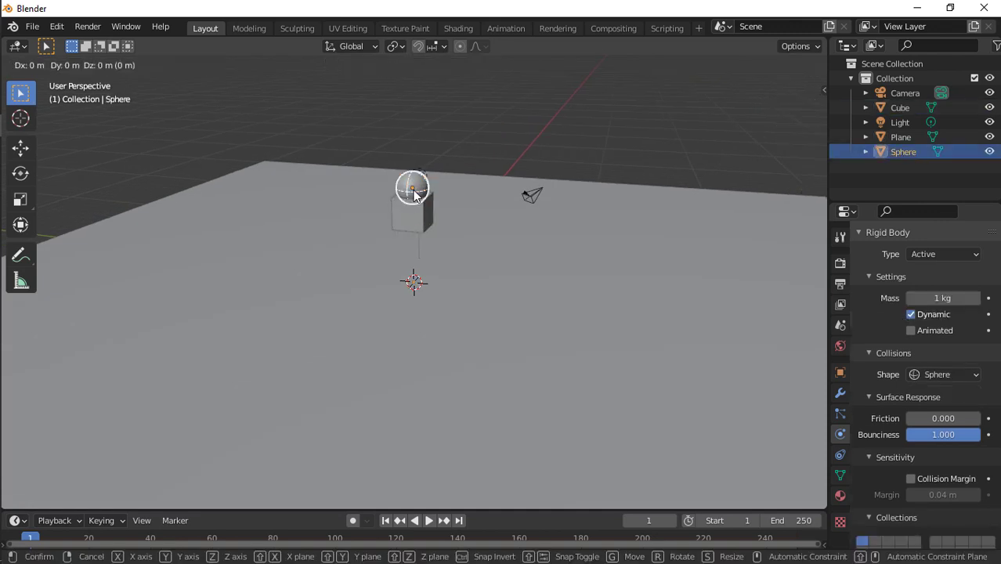
key("z")
left_click(423, 144)
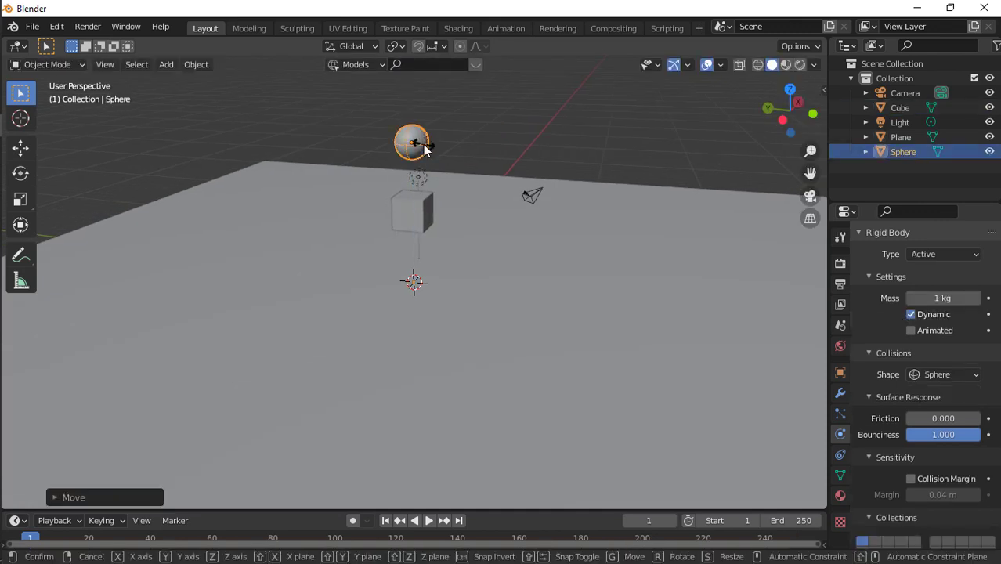
key("s")
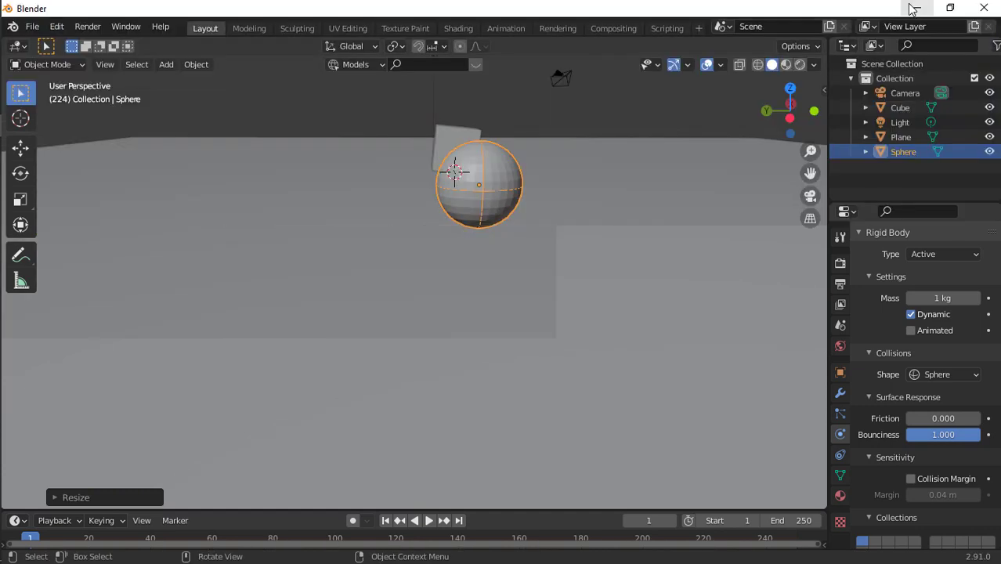
Turn off the sphere's collision margin in its rigid body sensitivity settings.
scroll(635, 337, "down", 5)
scroll(635, 338, "up", 3)
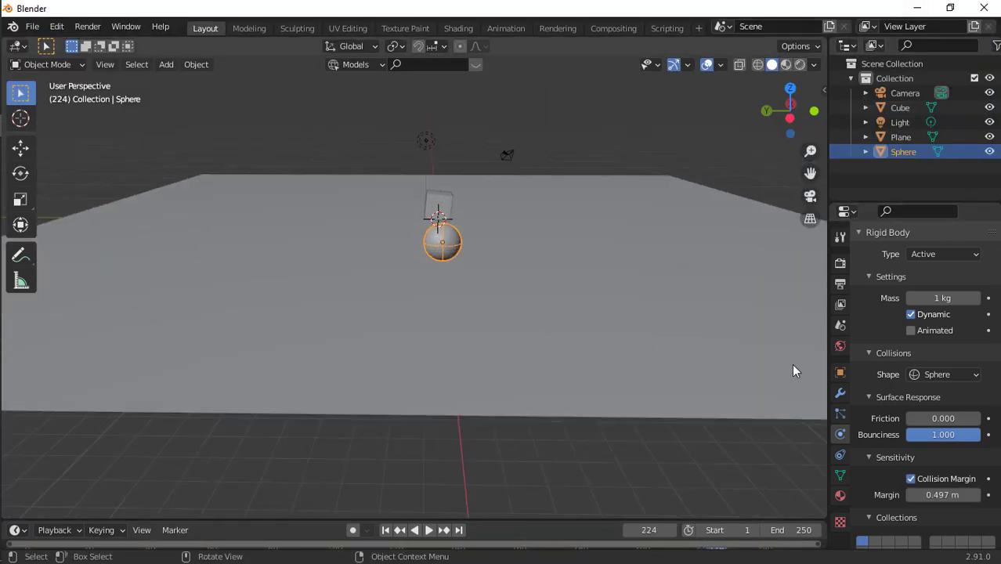
left_click(911, 479)
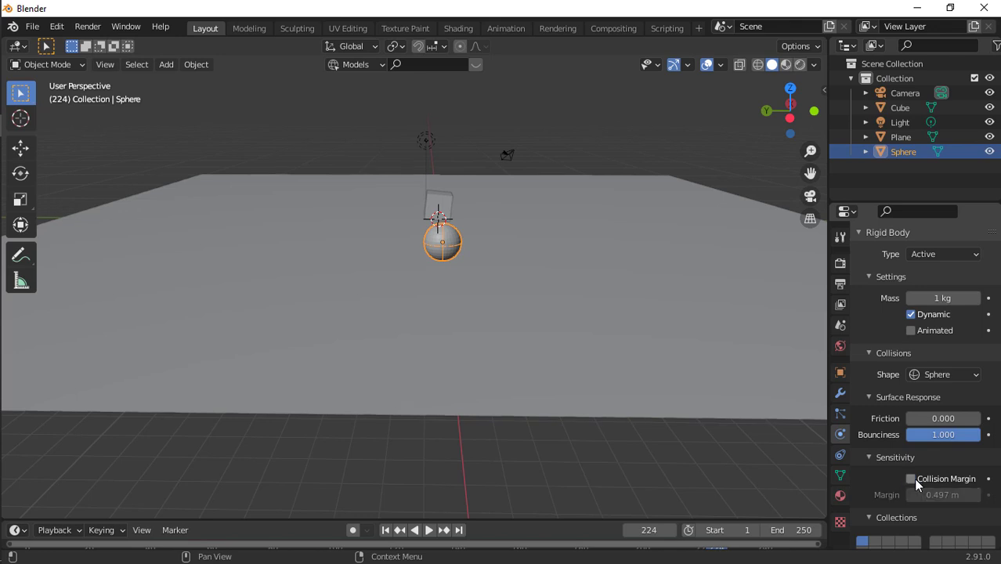
Replay the simulation from frame 1, watch the sphere and cube up close from another angle, and pause it.
scroll(594, 252, "up", 5)
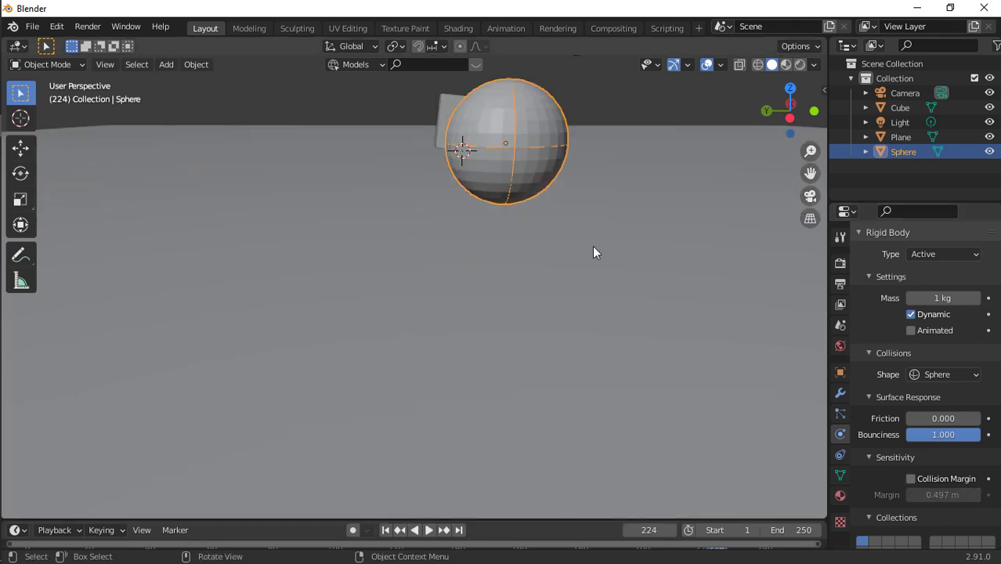
left_click(385, 530)
scroll(568, 433, "down", 5)
key("space")
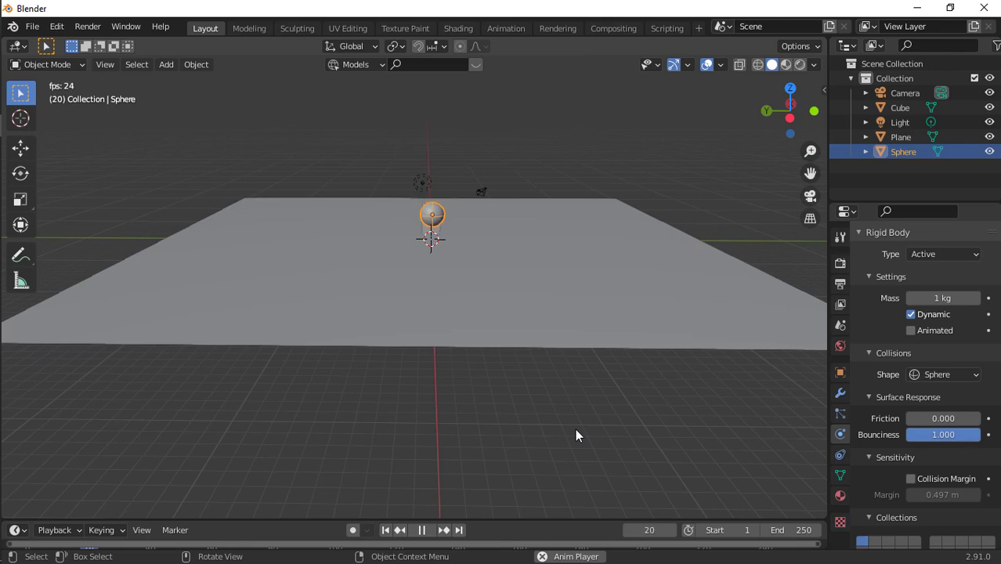
scroll(557, 332, "up", 5)
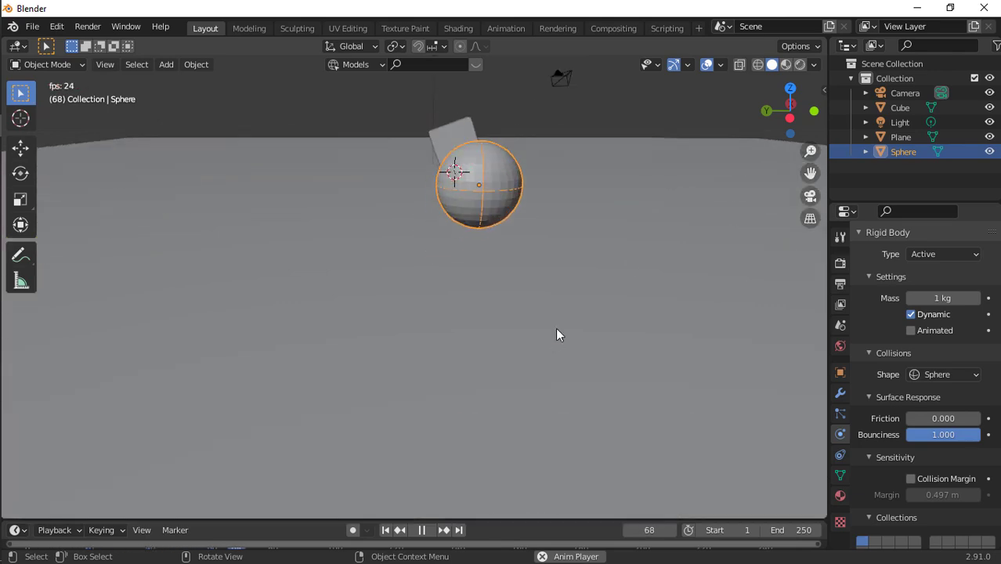
middle_click_drag(556, 333, 509, 337)
middle_click_drag(521, 117, 532, 112)
key("space")
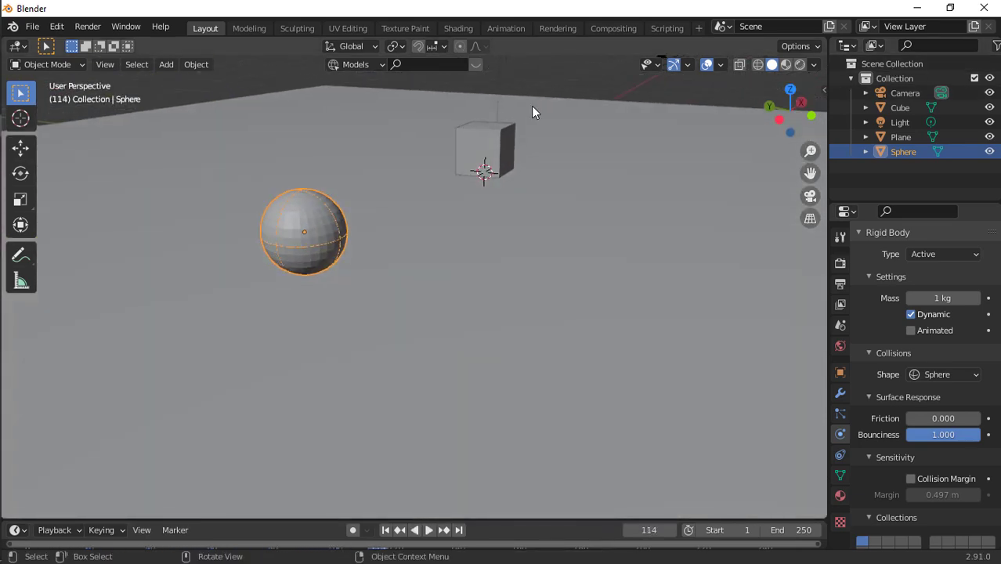
Shade the sphere smooth and set its rigid body collision shape to Mesh.
right_click(337, 249)
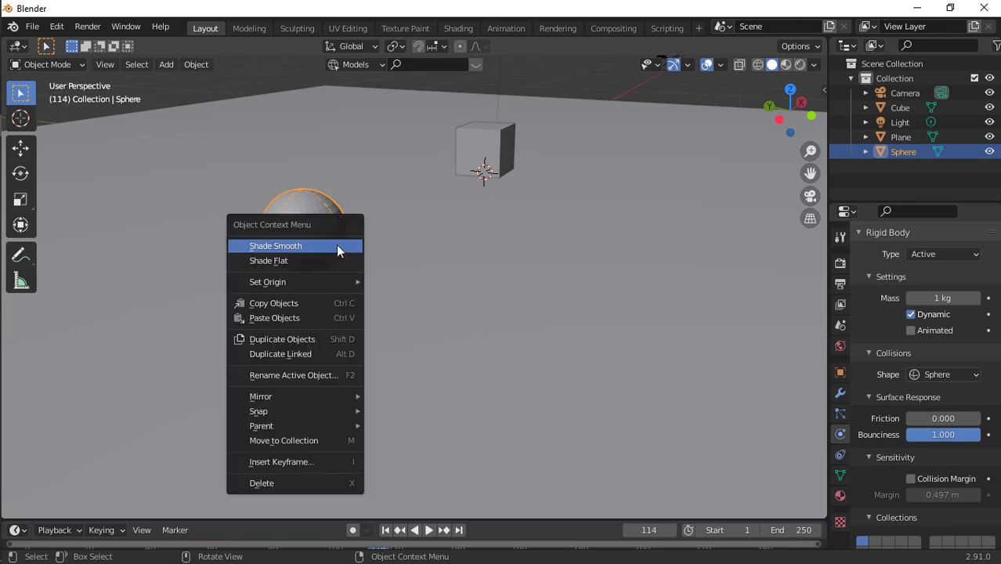
left_click(338, 248)
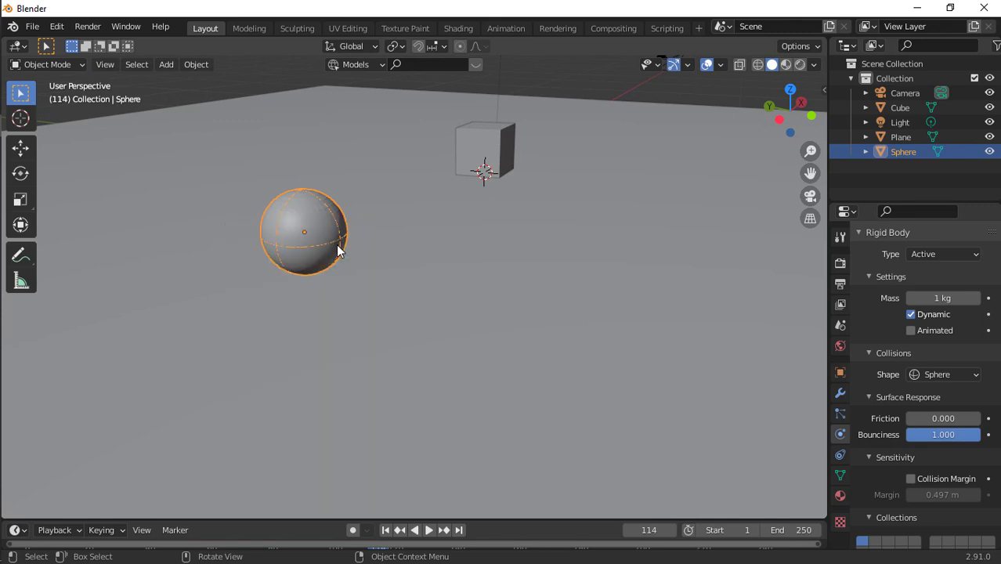
left_click(941, 375)
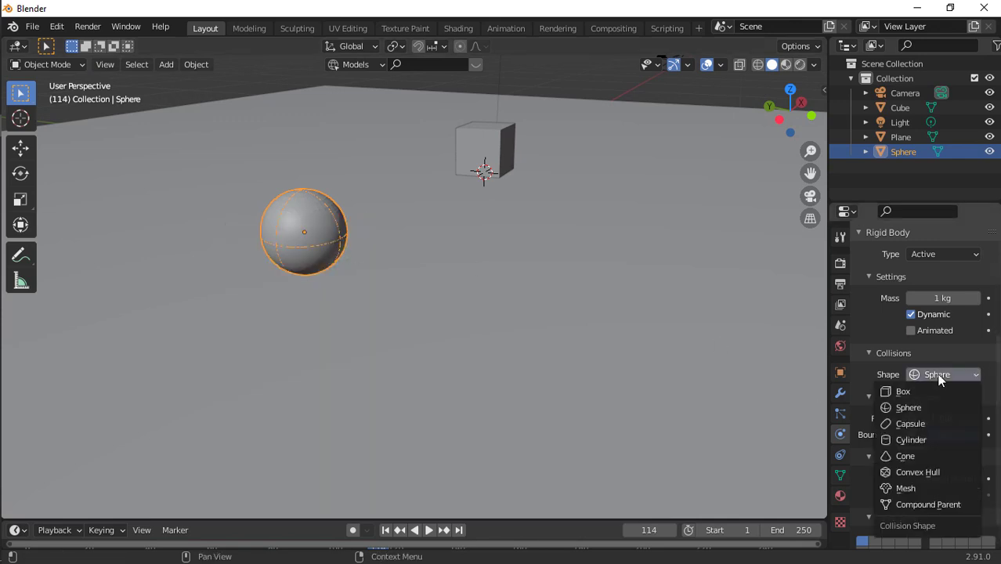
left_click(927, 489)
Play the simulation from frame 1 with the Mesh collision shape and watch the sphere and cube land.
left_click(386, 531)
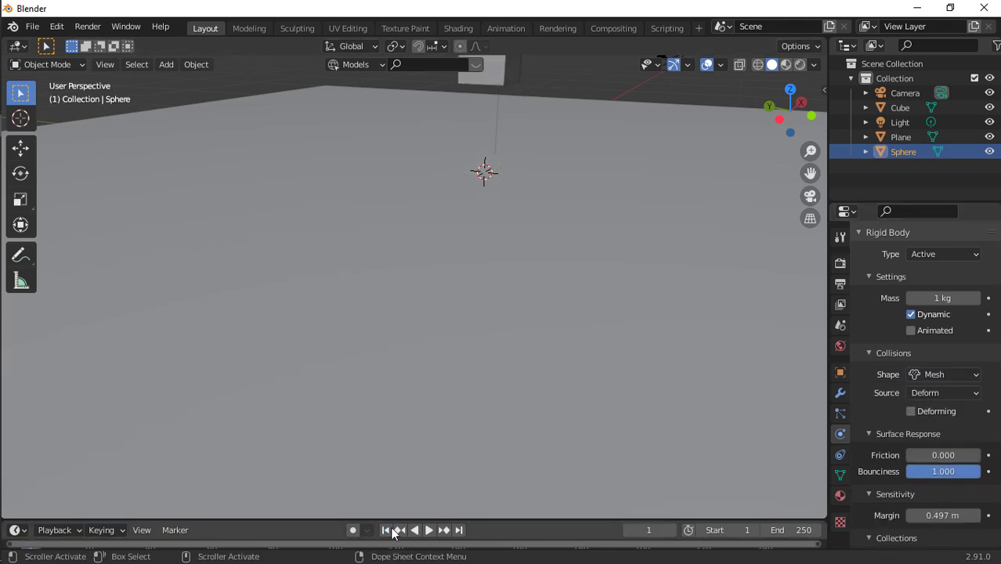
key("space")
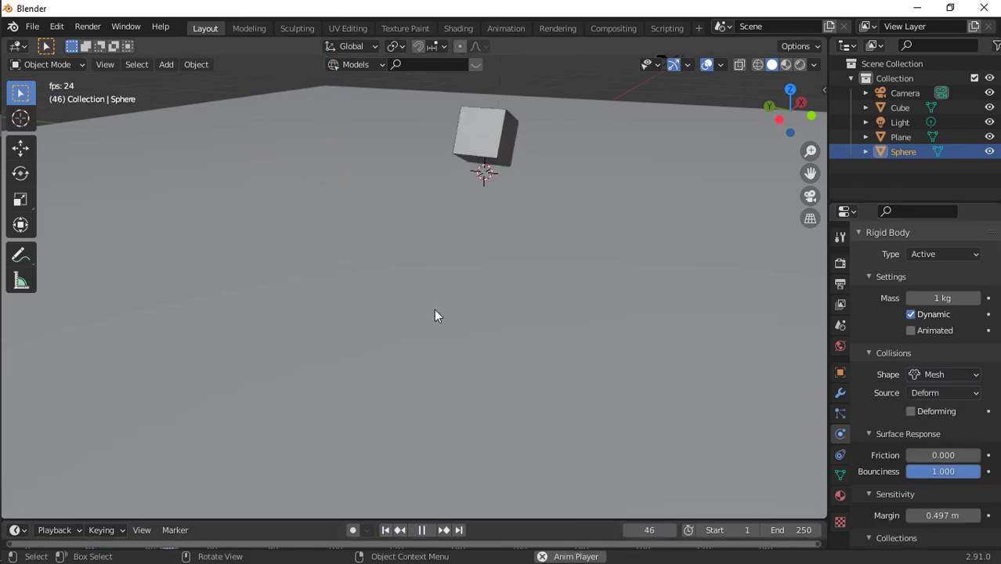
scroll(434, 309, "down", 8)
scroll(434, 309, "up", 5)
scroll(434, 308, "up", 5)
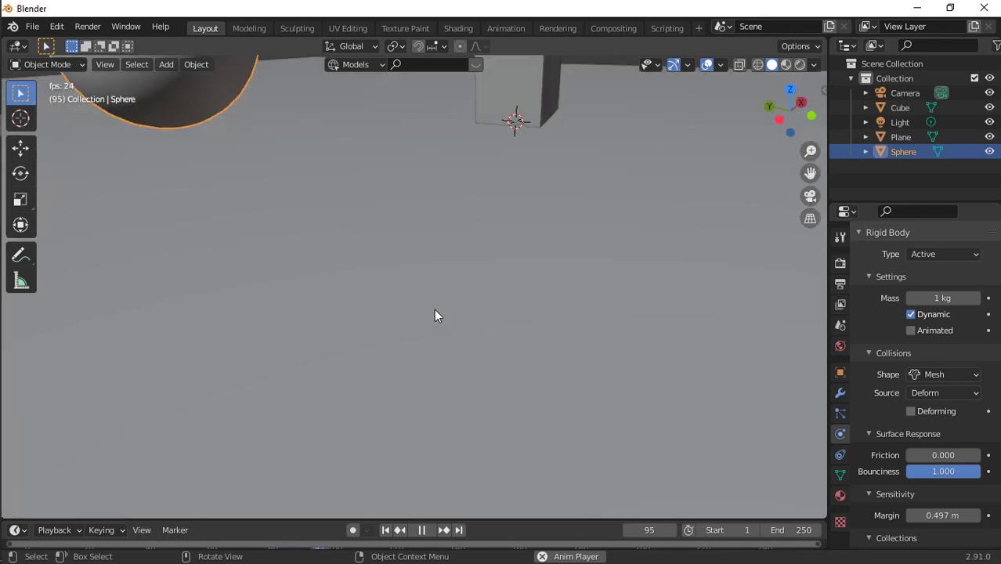
scroll(434, 309, "down", 6)
Watch the playback in back orthographic view to examine the sphere's height above the ground line, and pause it.
left_click_drag(766, 95, 785, 93)
left_click(785, 93)
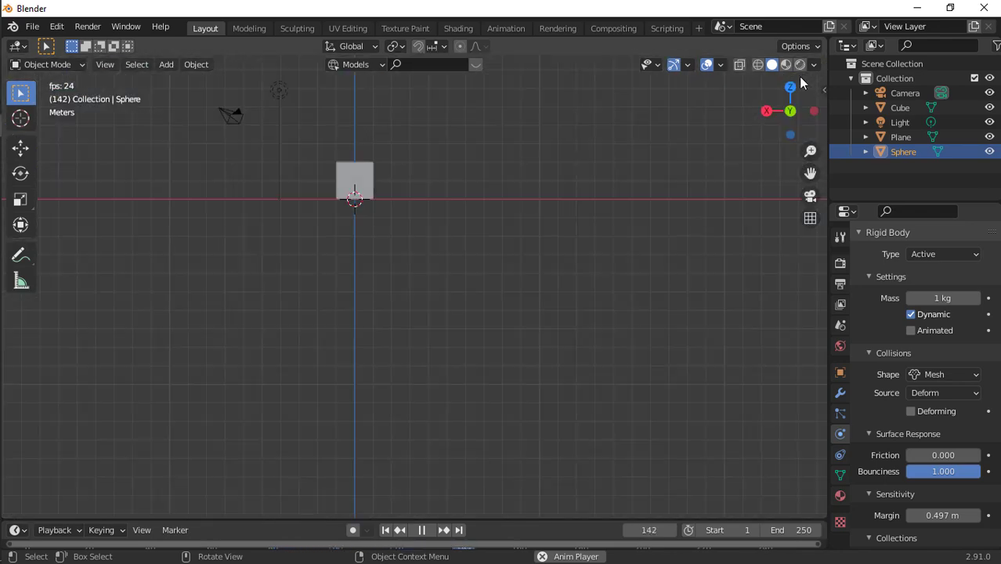
scroll(596, 174, "down", 1)
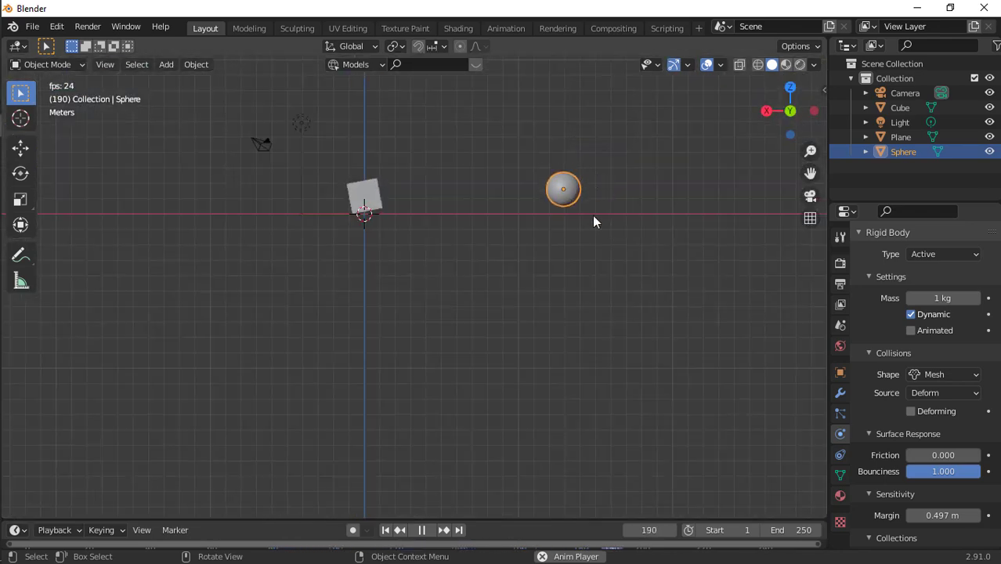
scroll(592, 217, "up", 4)
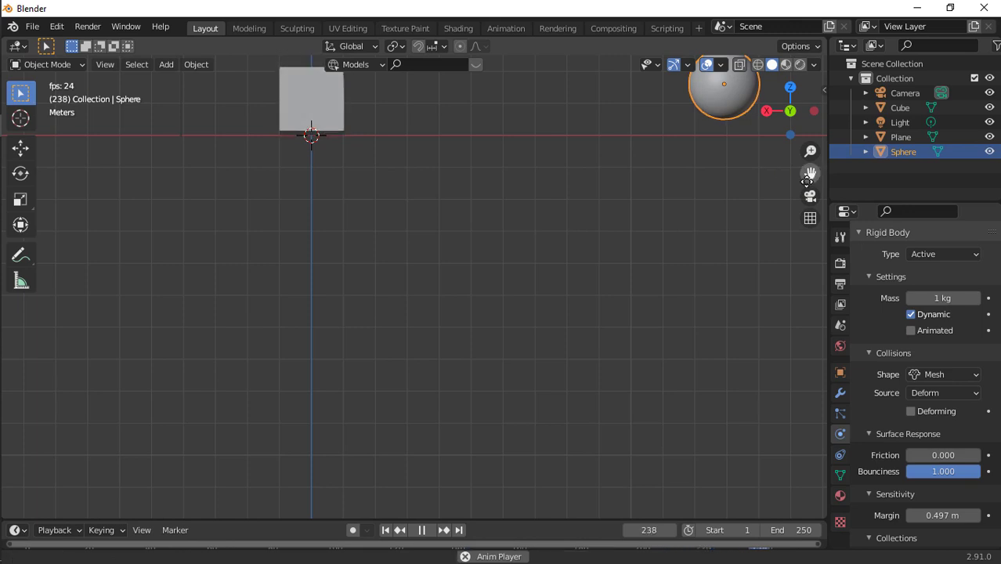
left_click_drag(814, 166, 545, 323)
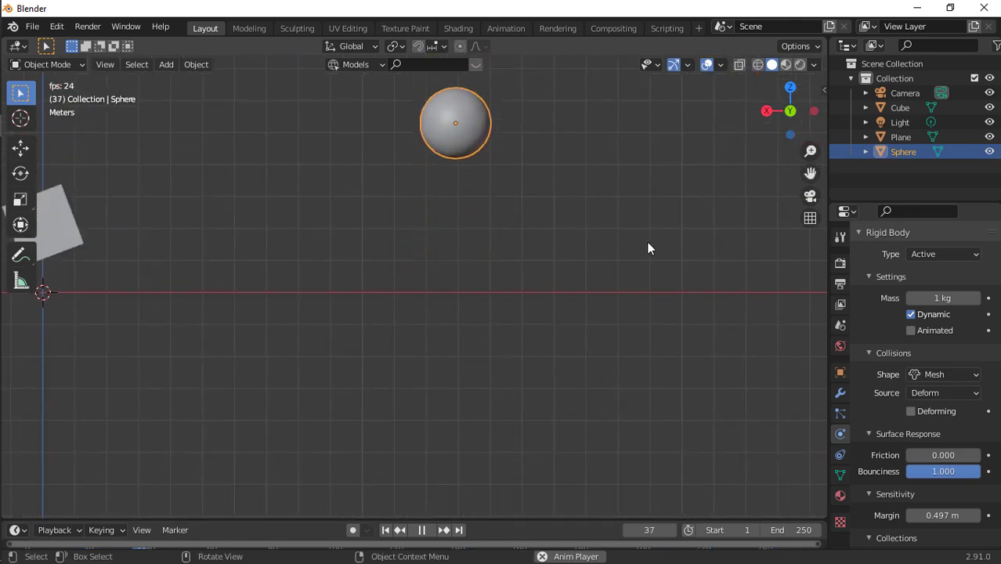
key("space")
key("space")
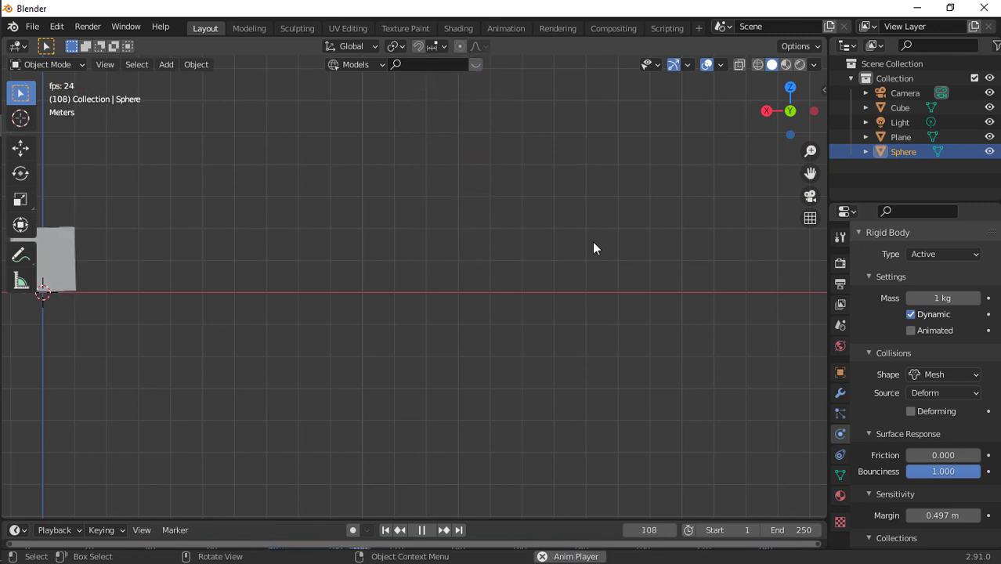
key("space")
Check the sphere's margin under Sensitivity and play the simulation further to examine the gap beneath the sphere.
scroll(925, 474, "down", 2)
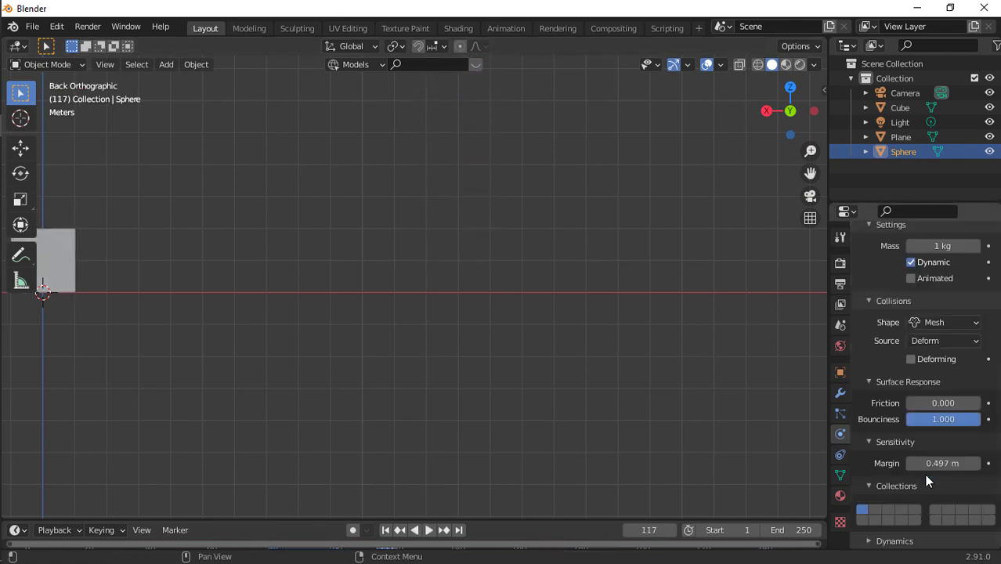
left_click(880, 448)
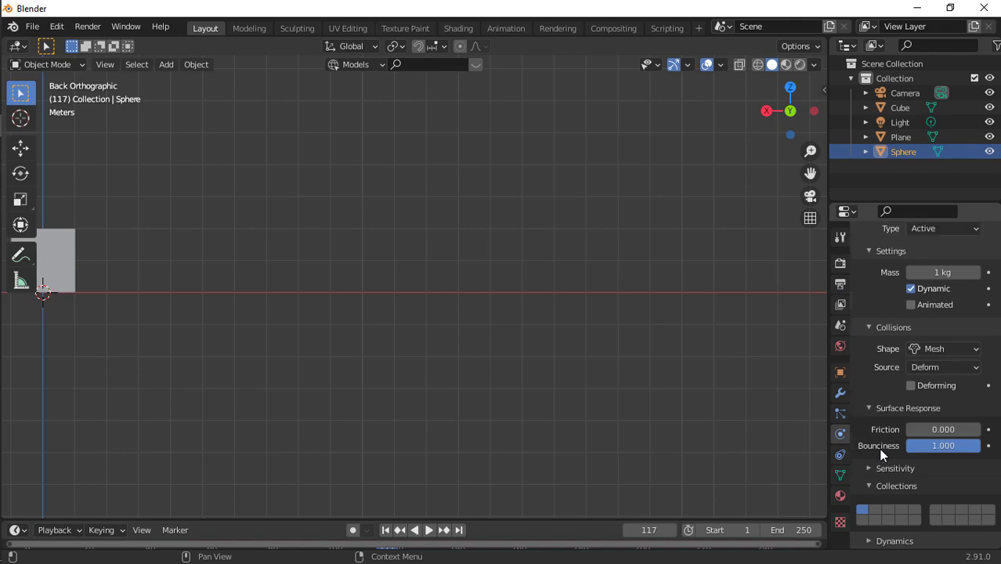
left_click(888, 471)
key("space")
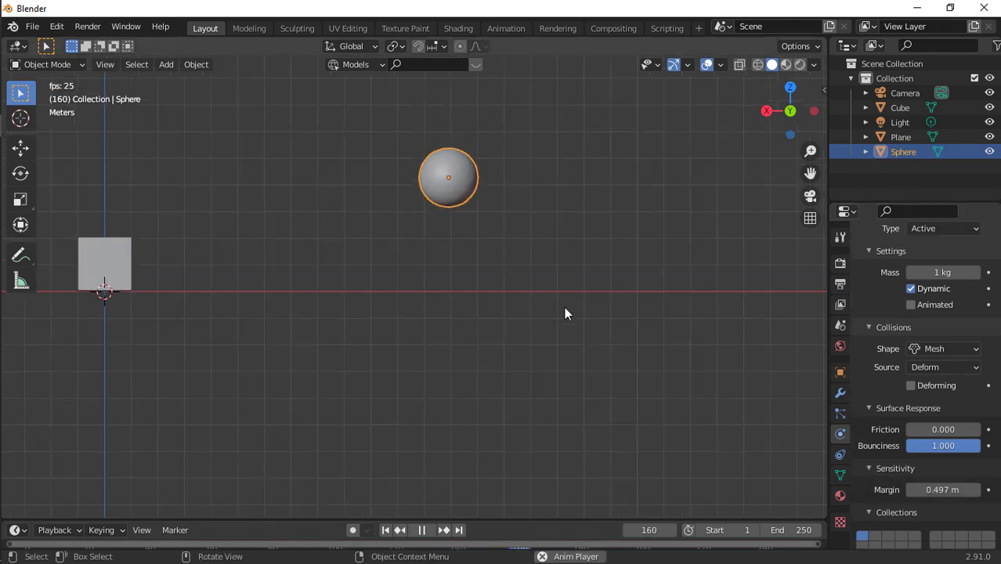
key("space")
scroll(571, 249, "up", 5)
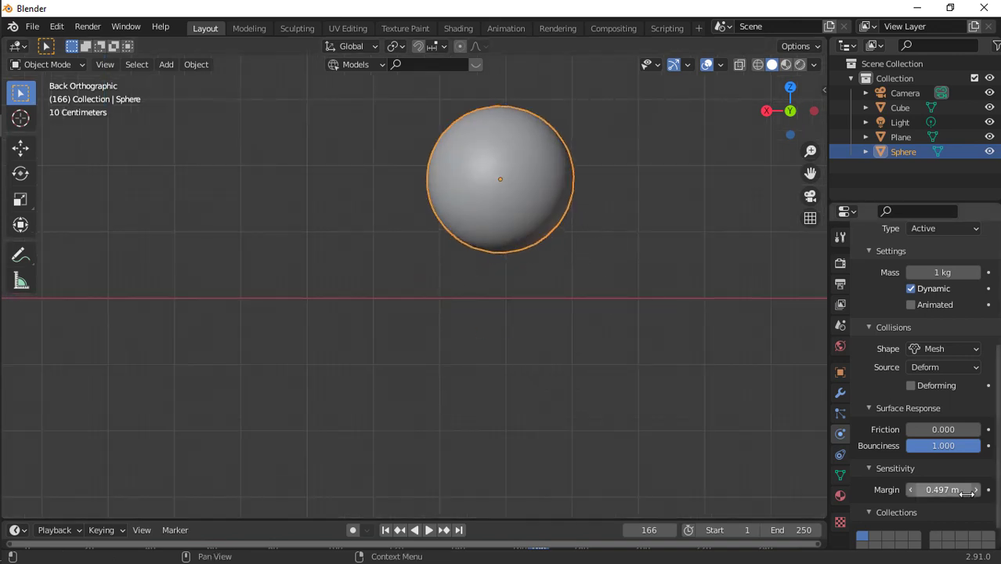
scroll(938, 488, "up", 2)
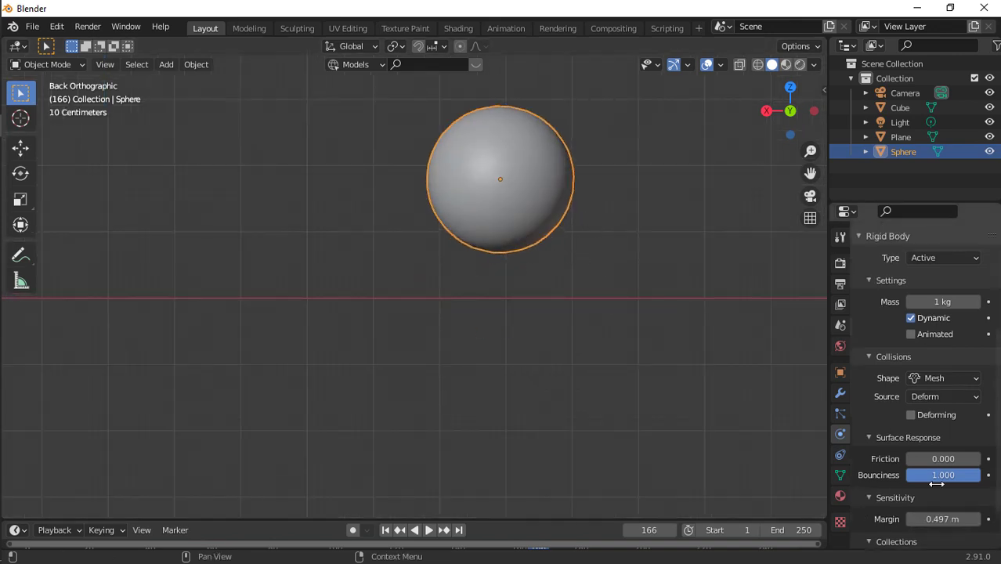
Set the sphere's collision shape to Sphere and replay the simulation from frame 1 in the back view.
left_click(927, 376)
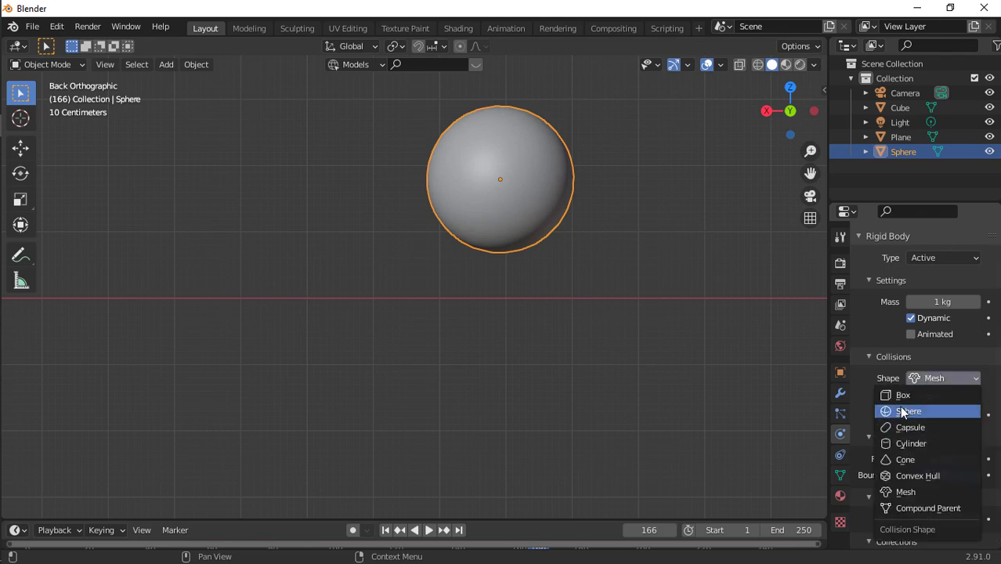
left_click(925, 411)
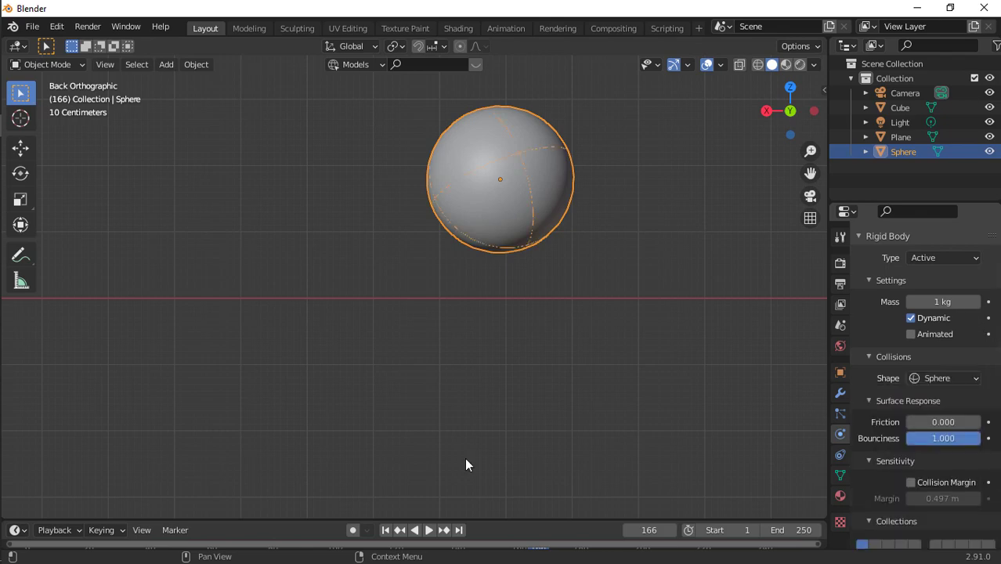
left_click(384, 530)
scroll(511, 429, "down", 6)
scroll(511, 428, "up", 3)
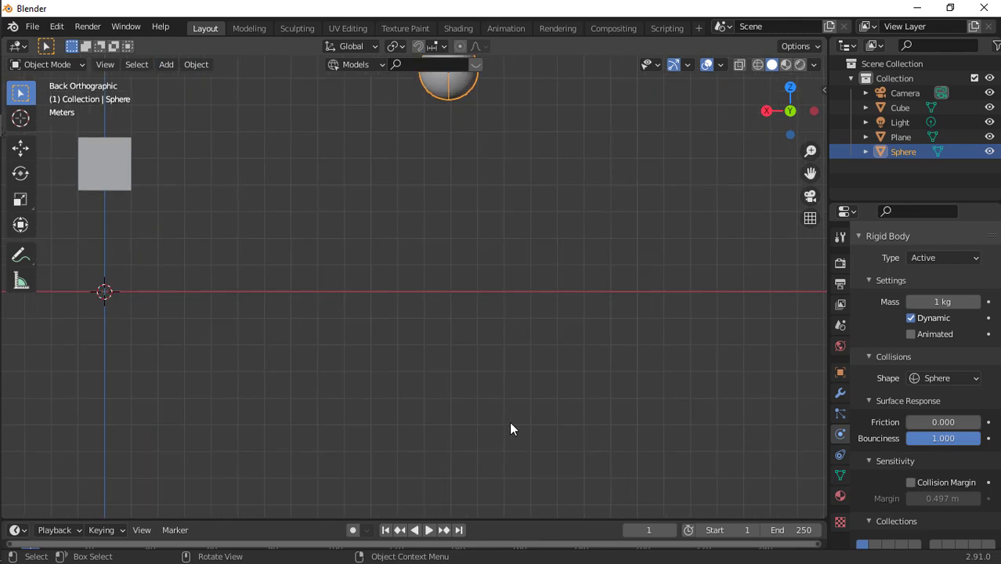
key("space")
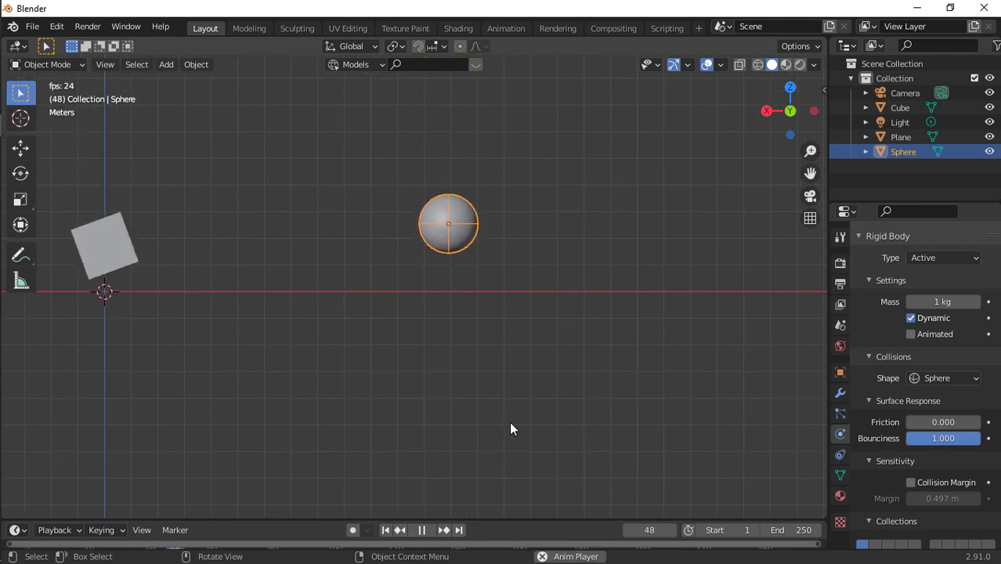
scroll(510, 429, "up", 1)
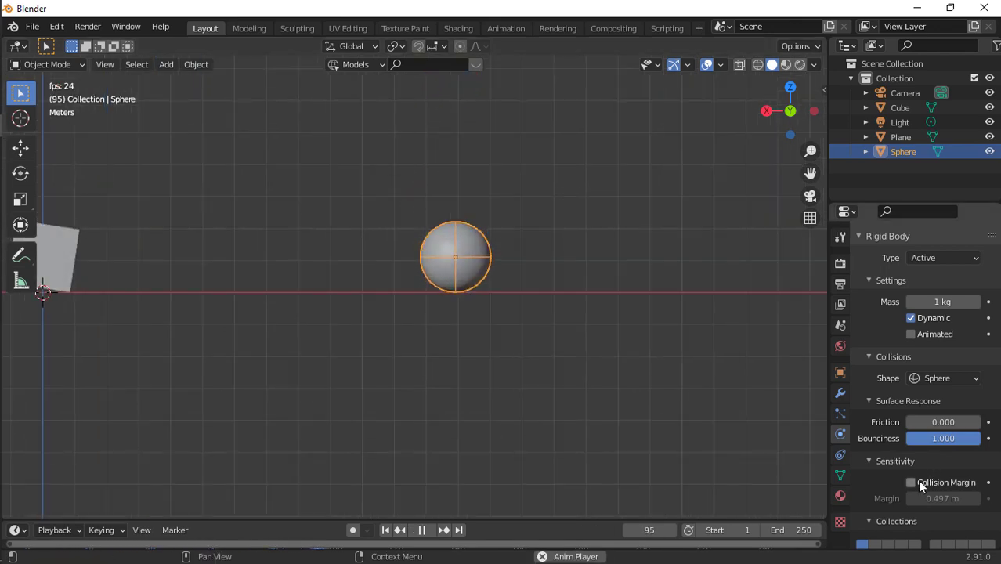
Enable the sphere's collision margin, enter 50 as the margin, and restart the simulation from frame 1.
left_click(917, 480)
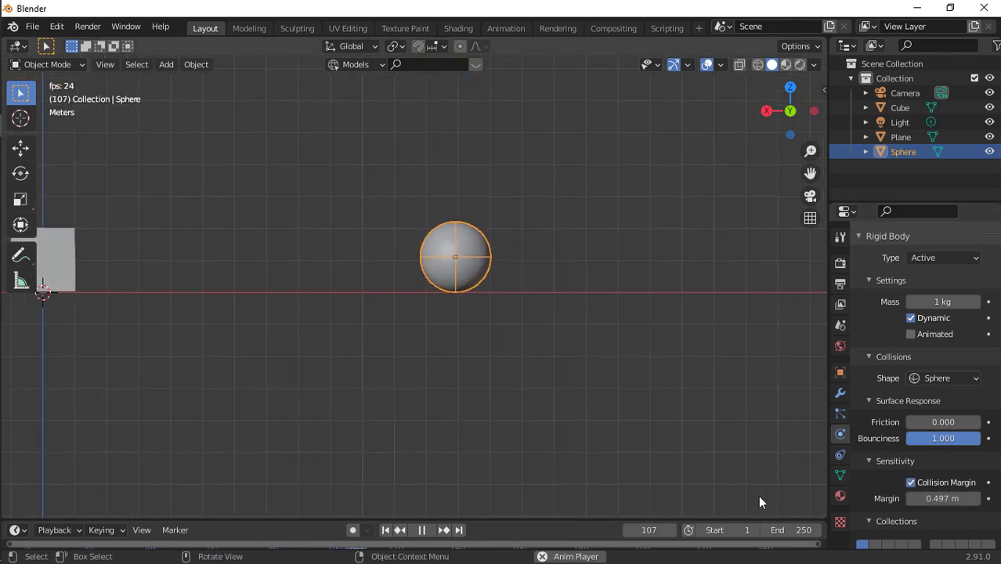
left_click(943, 500)
type("5")
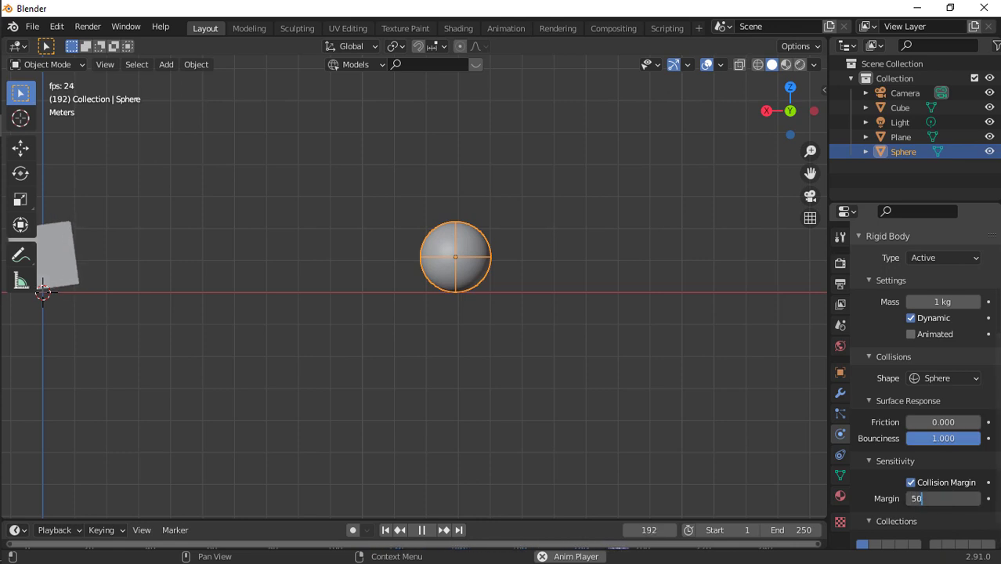
type("0")
key("Return")
left_click(386, 531)
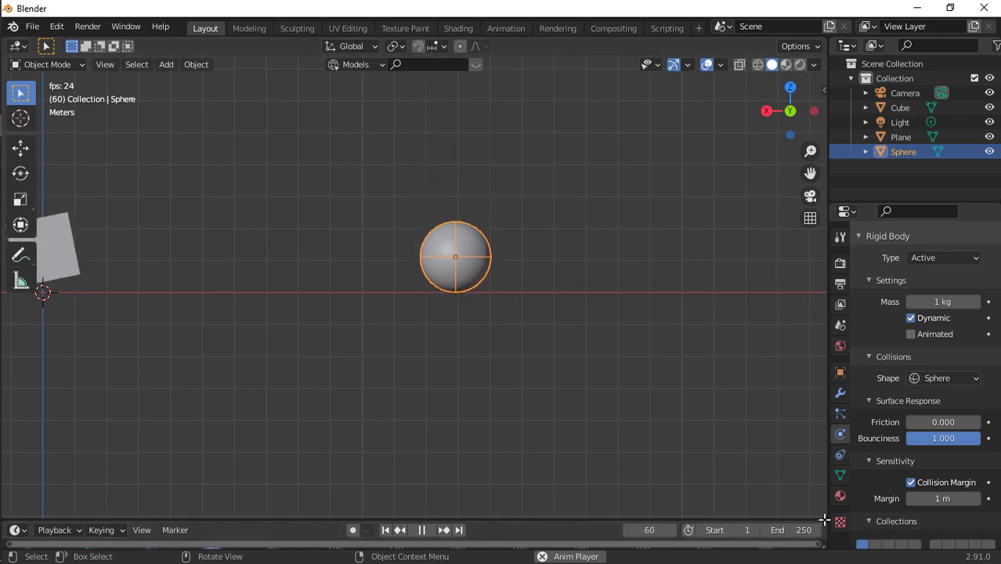
Stop the simulation, return to frame 1 and set the sphere's collision shape to Mesh.
key("space")
left_click(387, 531)
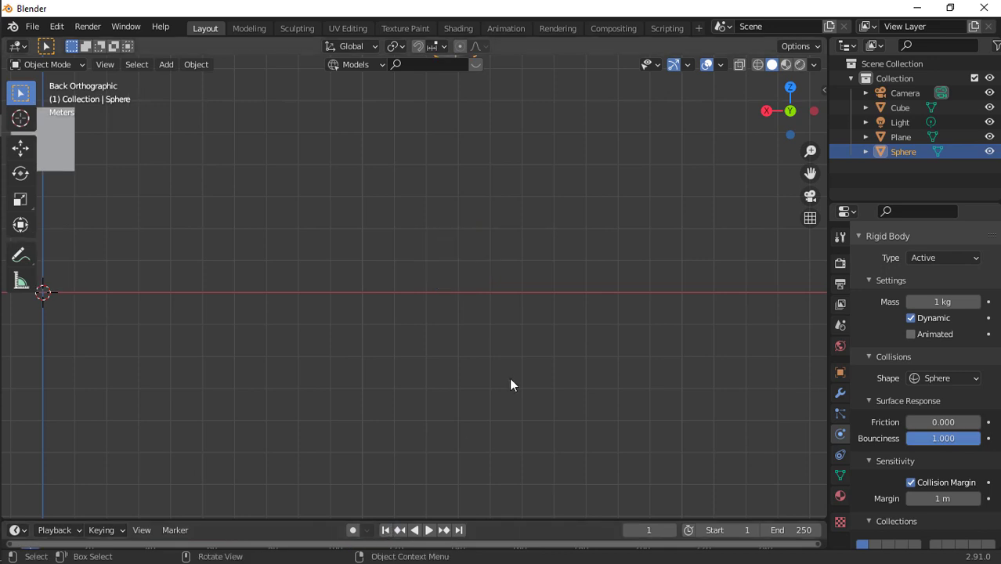
scroll(509, 378, "down", 8)
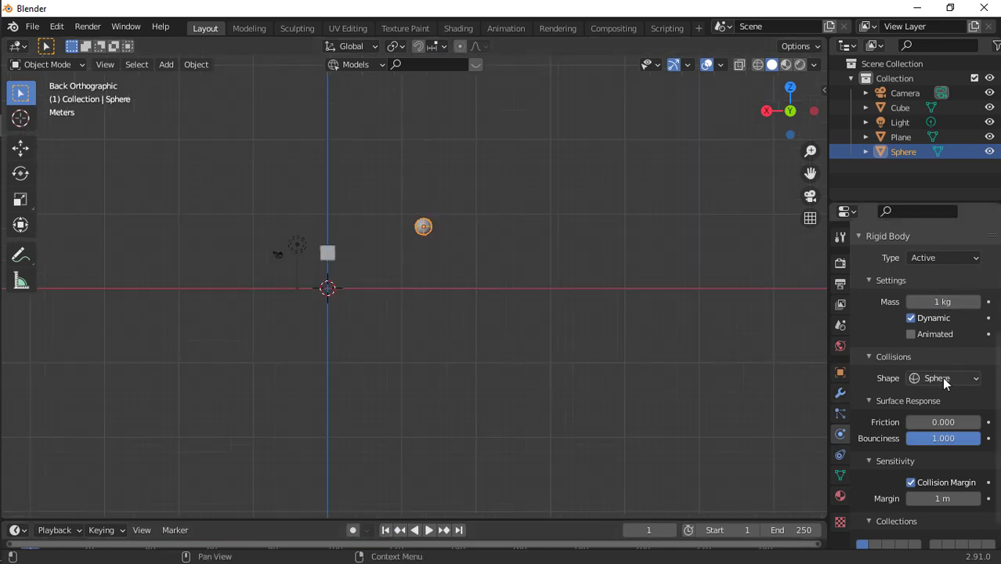
left_click(942, 379)
left_click(905, 492)
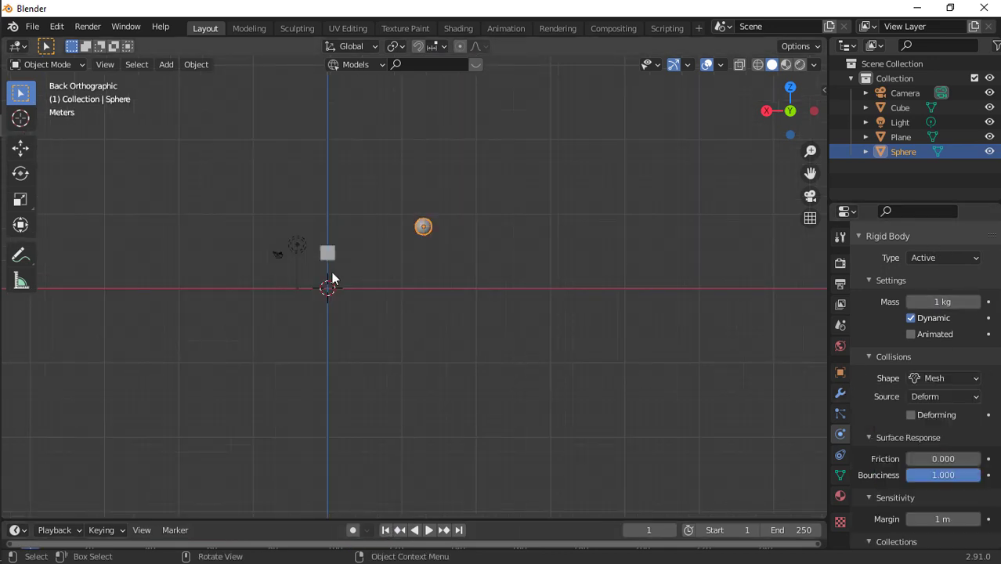
Set the cube's collision shape to Box.
left_click(327, 254)
left_click(943, 379)
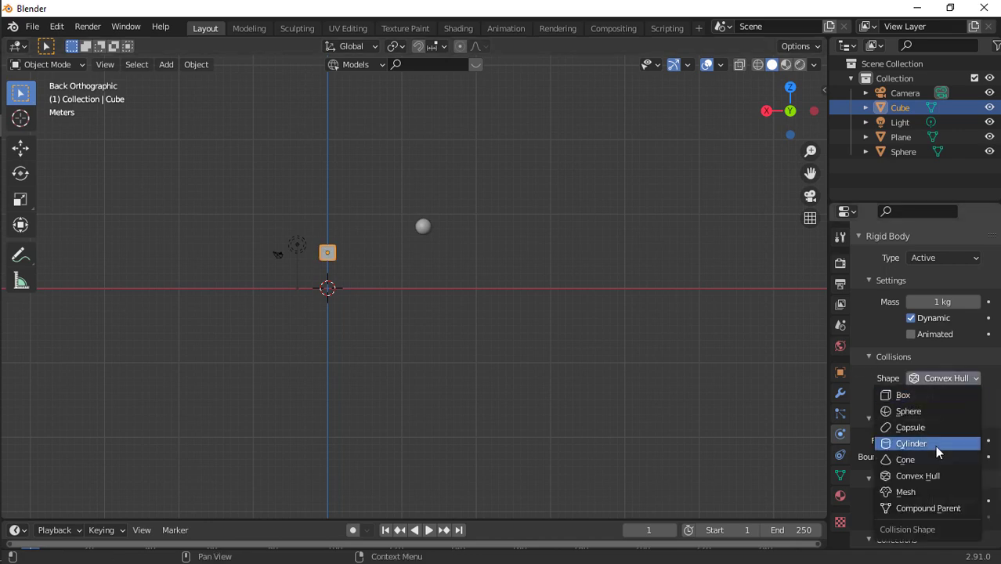
left_click(905, 395)
Add an Array modifier to the sphere with a count of 10 and a relative offset X factor of 2.7.
scroll(513, 335, "up", 1)
left_click_drag(788, 109, 709, 141)
left_click(806, 123)
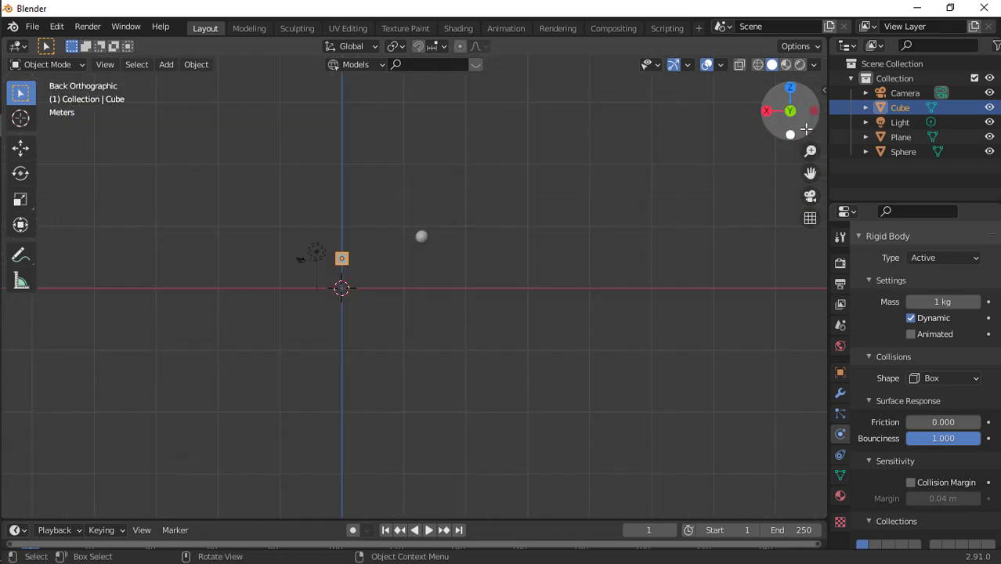
left_click(423, 238)
left_click_drag(785, 122, 780, 173)
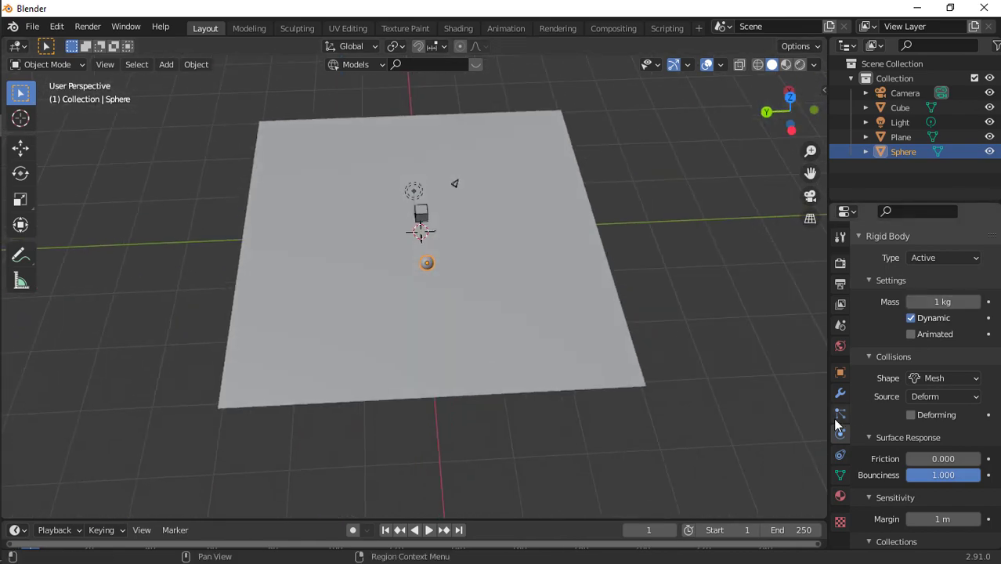
left_click(839, 393)
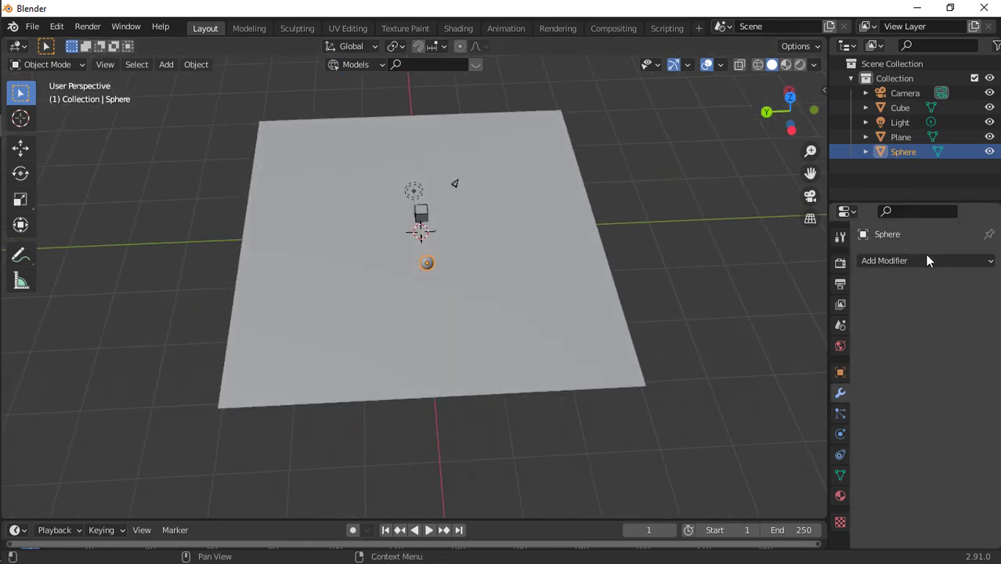
left_click(925, 259)
left_click(704, 300)
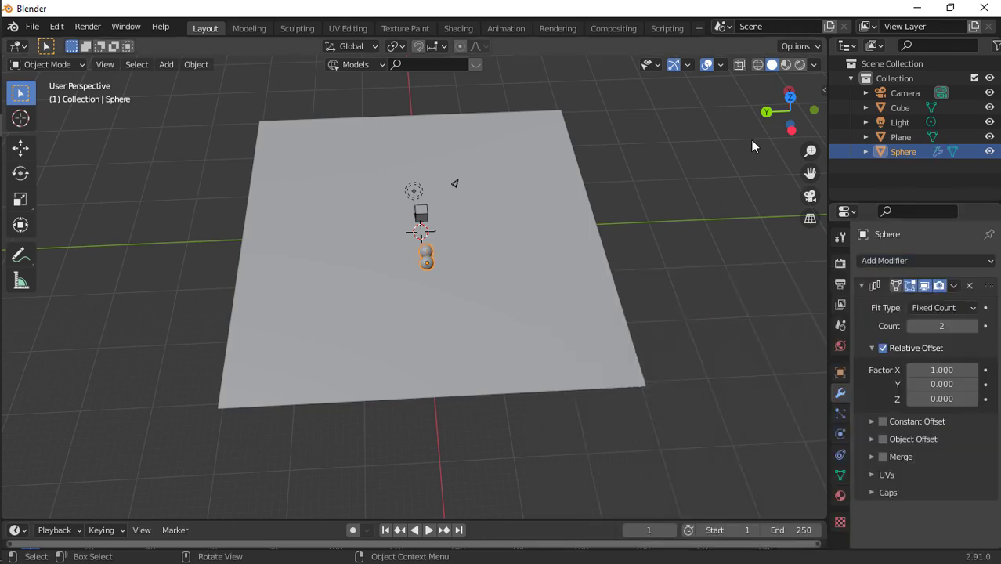
left_click_drag(788, 106, 771, 231)
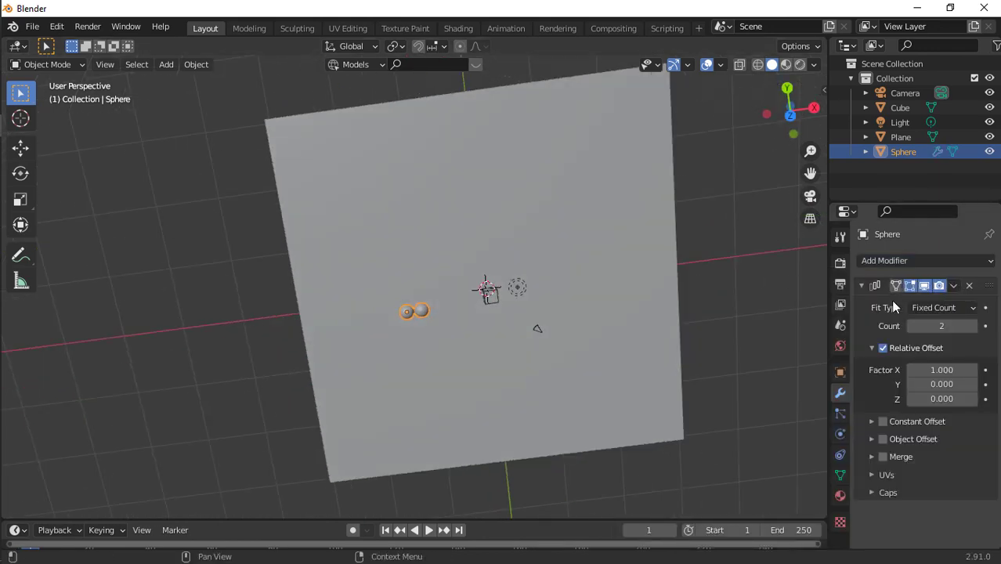
left_click_drag(943, 367, 980, 370)
key("Return")
Move the row of spheres along X to the plane's edge and rotate it 90° about the Y axis.
key("g")
key("x")
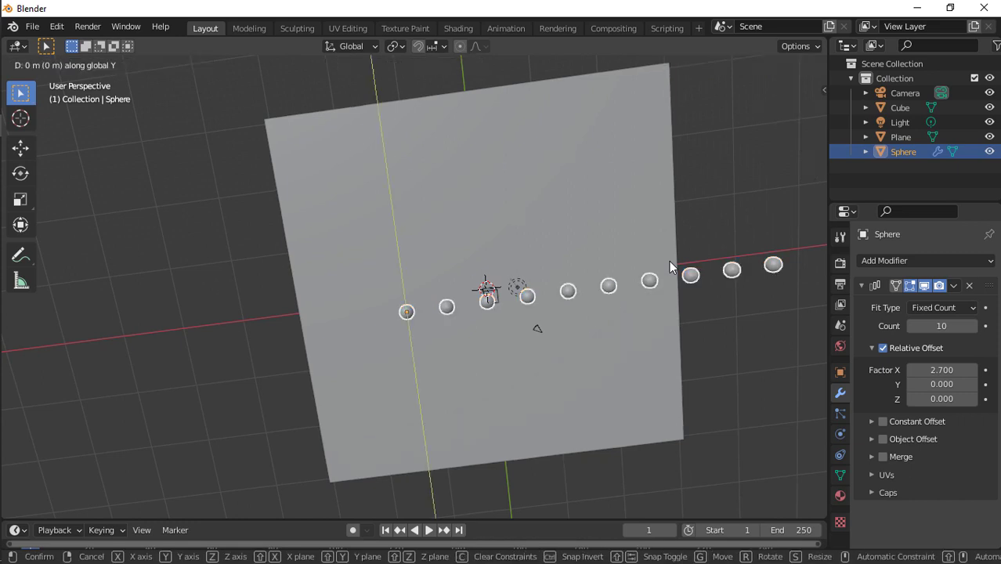
left_click(574, 260)
type("rx")
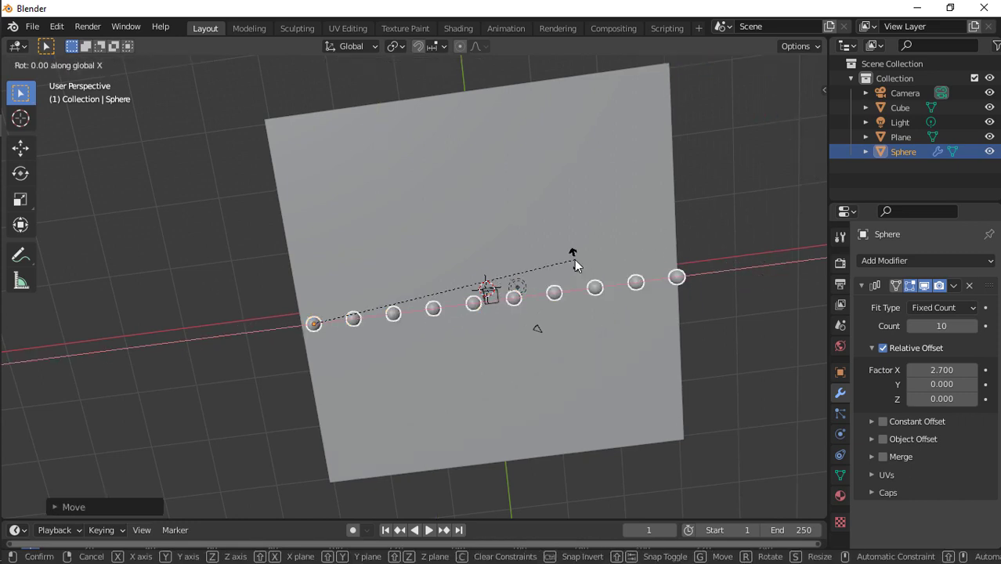
type("y90")
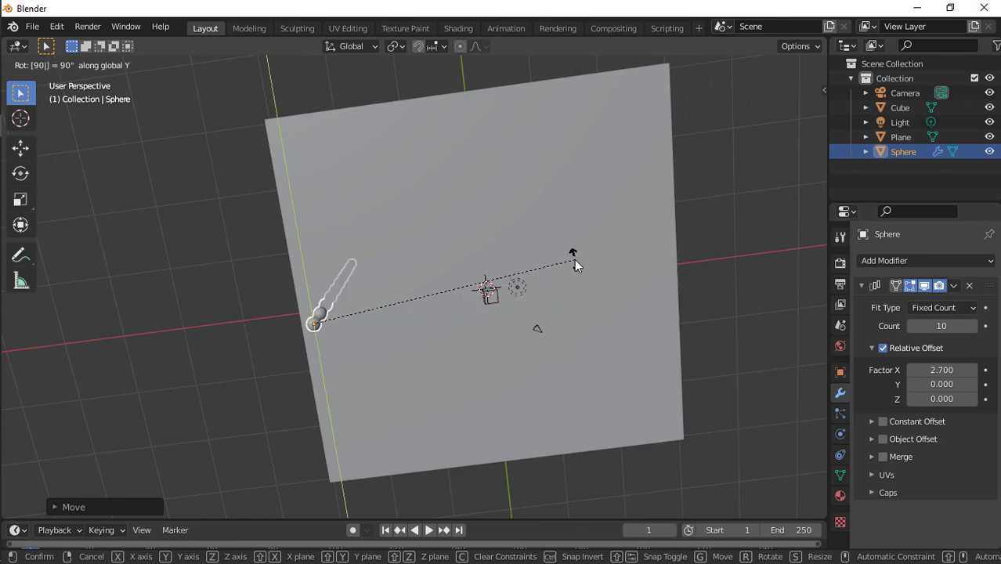
key("Return")
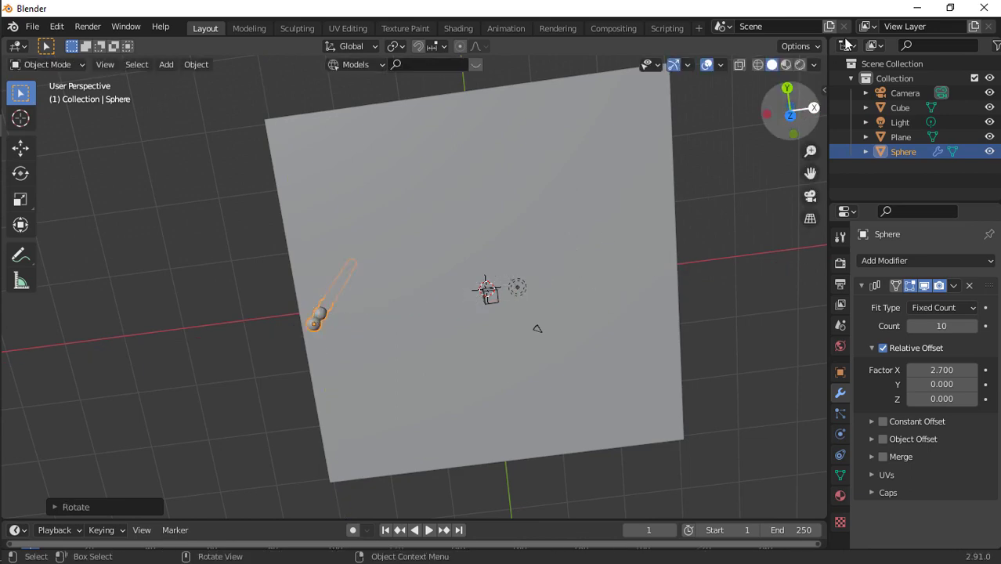
Raise the sphere column along Z above the plane and move it about 27 m along X over the cube.
left_click_drag(800, 122, 760, 145)
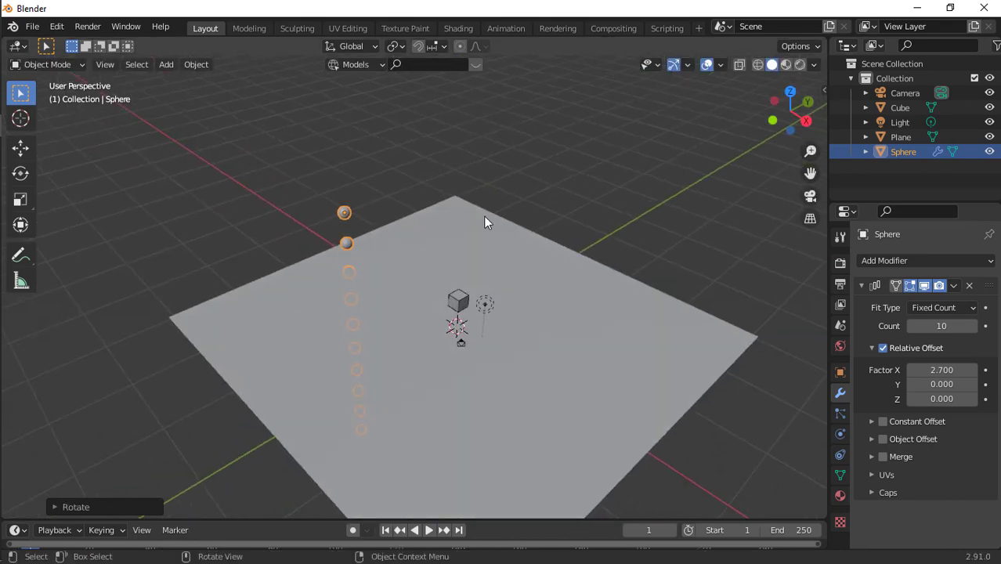
key("g")
key("z")
left_click(444, 237)
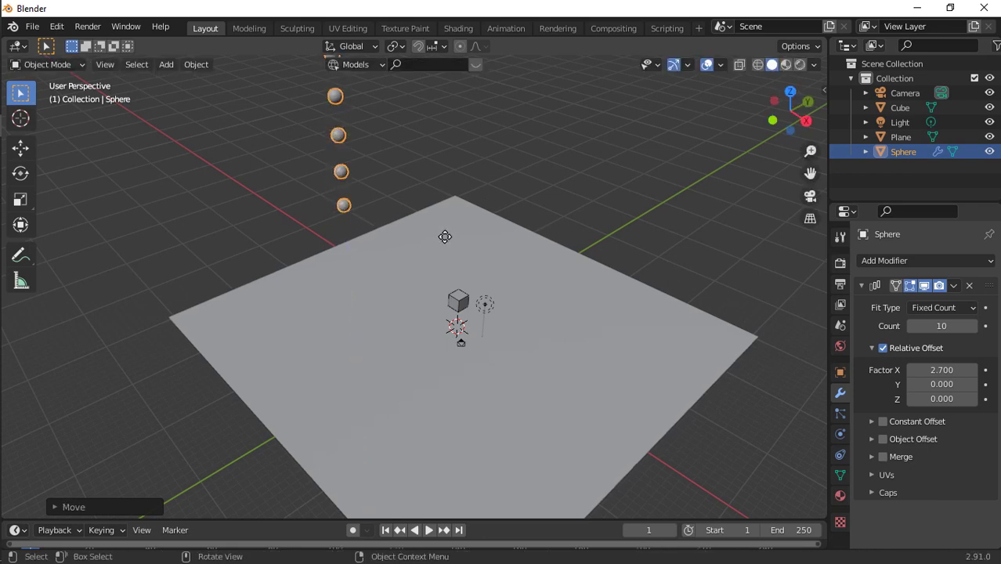
key("g")
key("x")
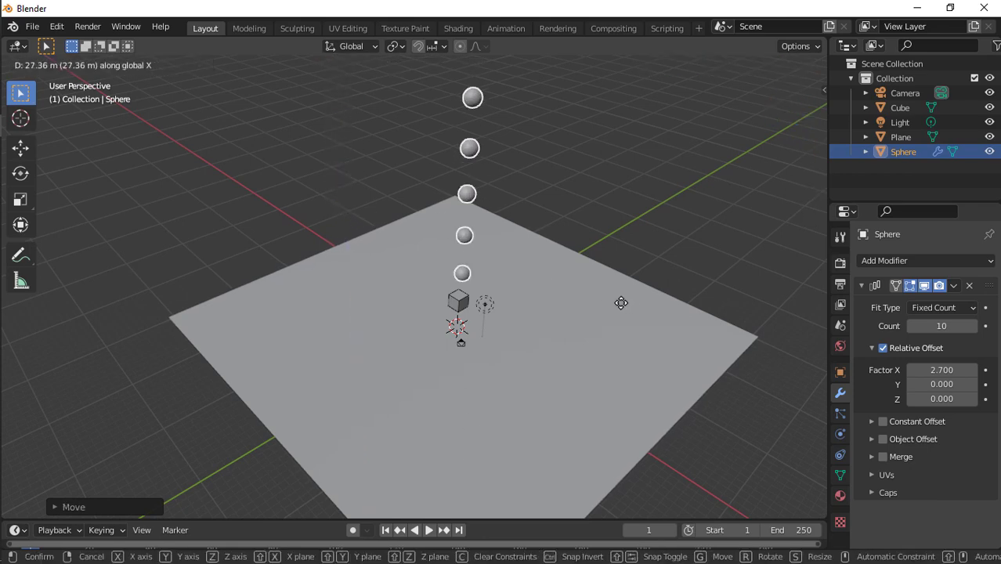
left_click(617, 300)
Play the simulation to examine how the arrayed spheres fall onto the plane, and return to frame 1.
mouse_move(793, 130)
left_mouse_down()
mouse_move(766, 126)
mouse_move(783, 116)
left_mouse_up()
left_click(559, 297)
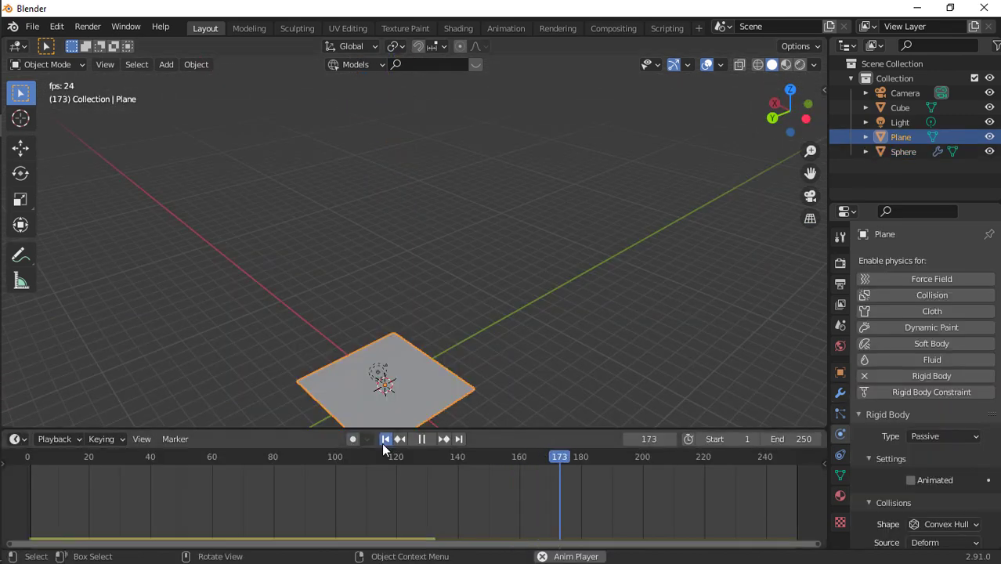
left_click(385, 439)
scroll(434, 378, "up", 2)
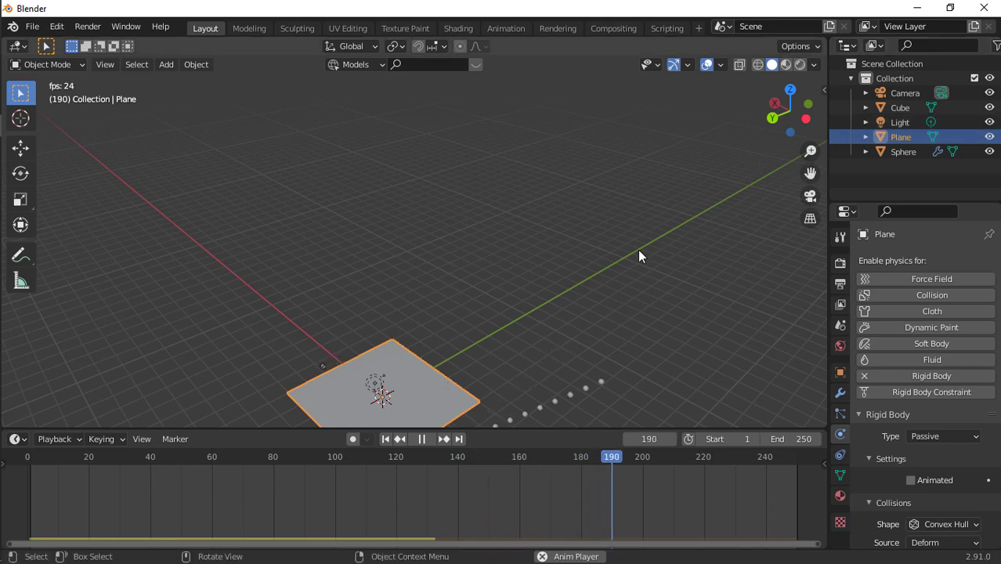
scroll(640, 251, "down", 15)
scroll(640, 251, "up", 11)
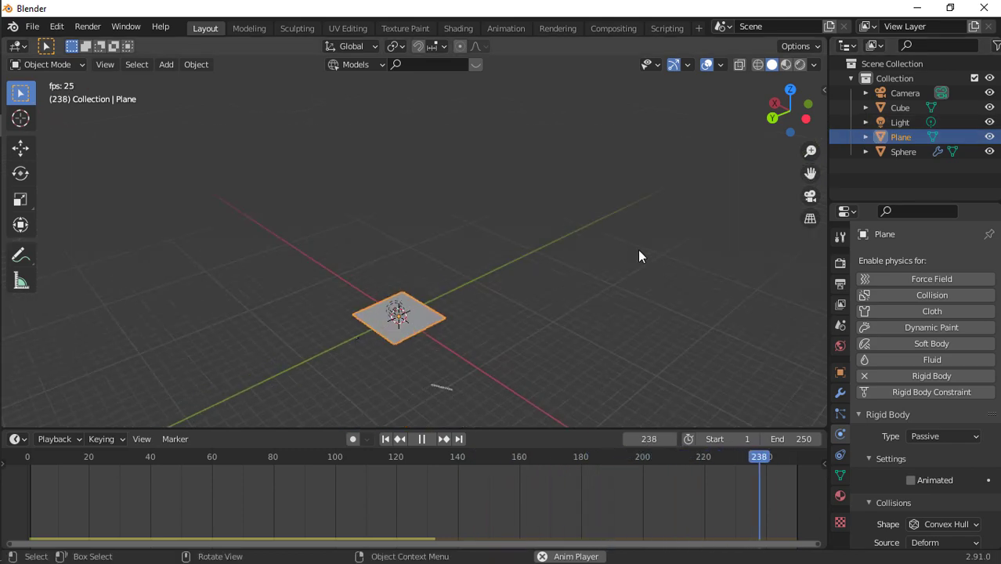
left_click_drag(778, 117, 741, 135)
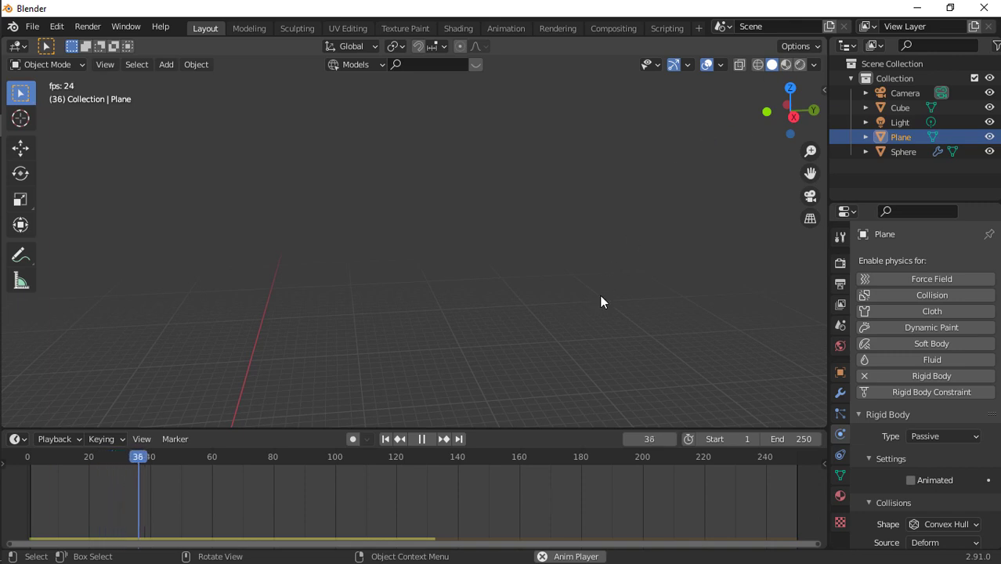
scroll(604, 302, "down", 8)
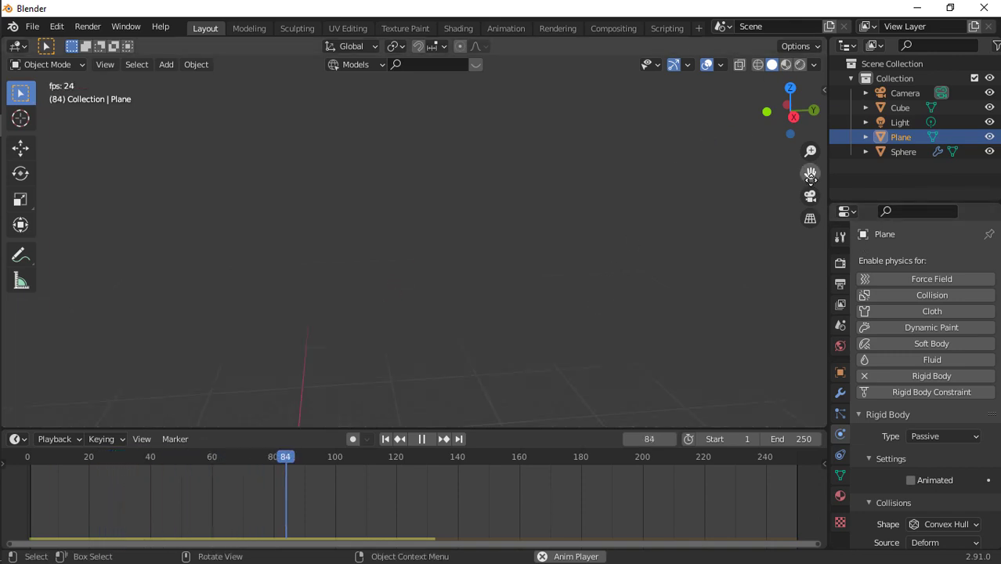
left_click_drag(811, 173, 848, 172)
scroll(644, 231, "up", 5)
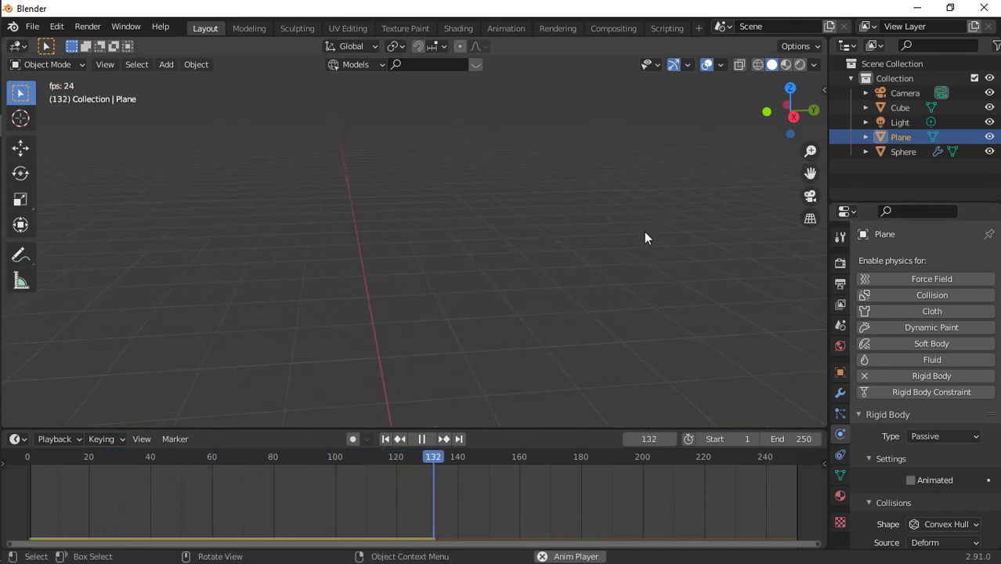
scroll(662, 291, "down", 6)
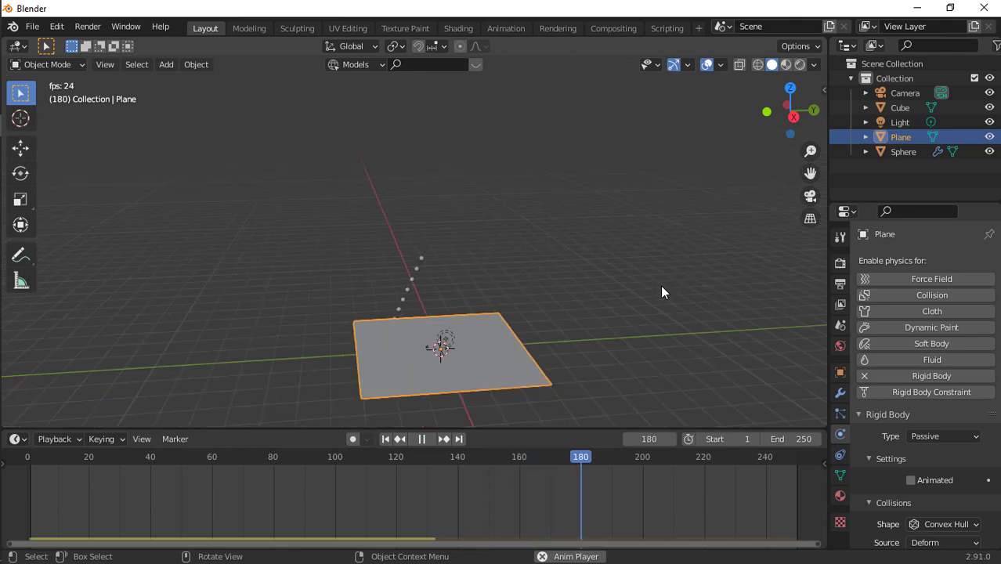
key("space")
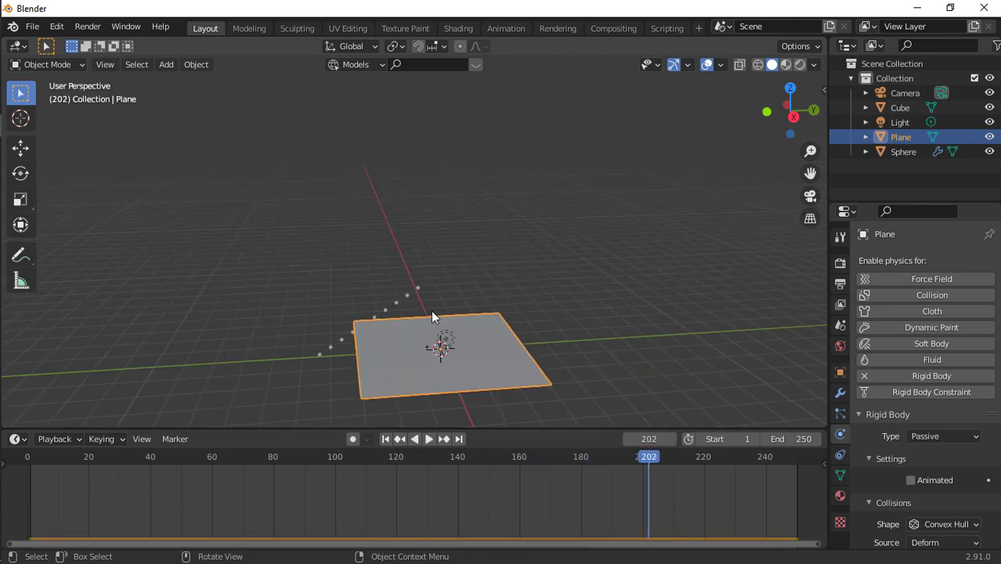
left_click(386, 439)
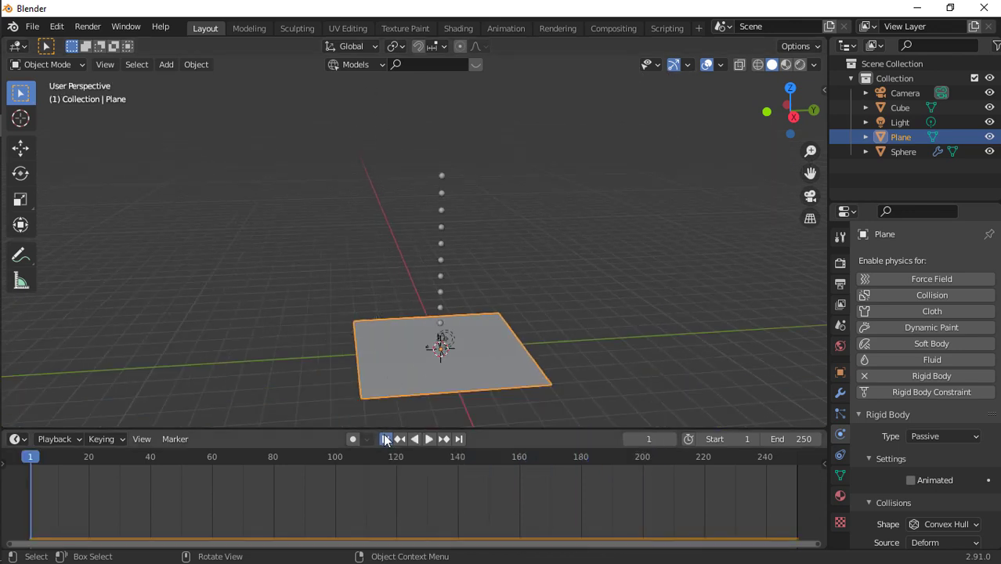
Apply the Array modifier on the sphere column.
left_click(439, 282)
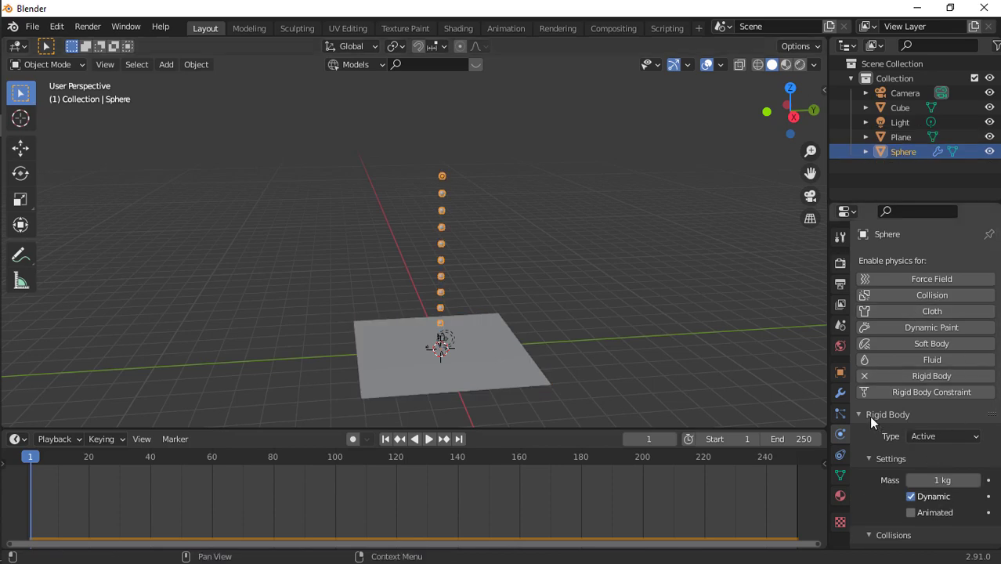
left_click(839, 393)
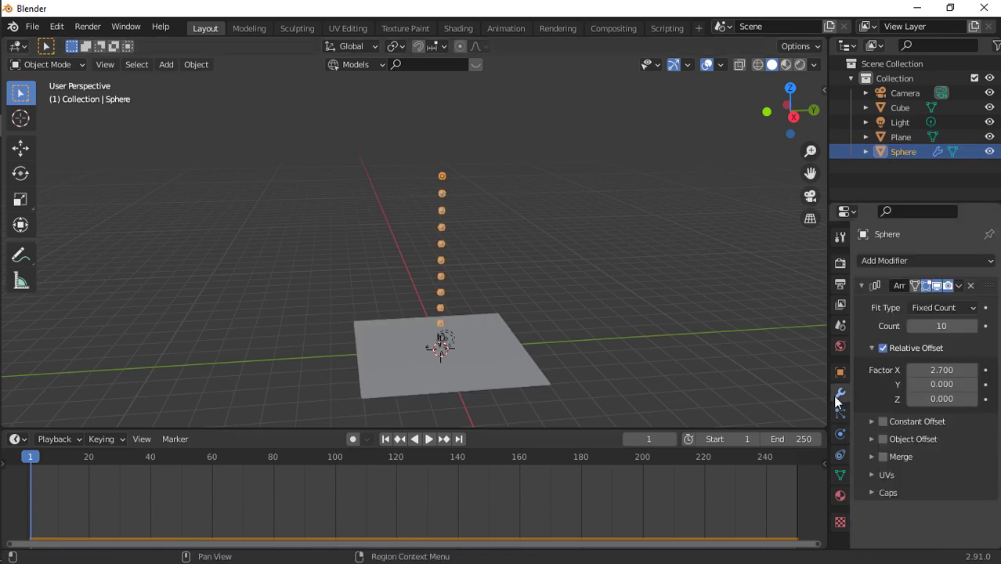
left_click(955, 285)
left_click(918, 301)
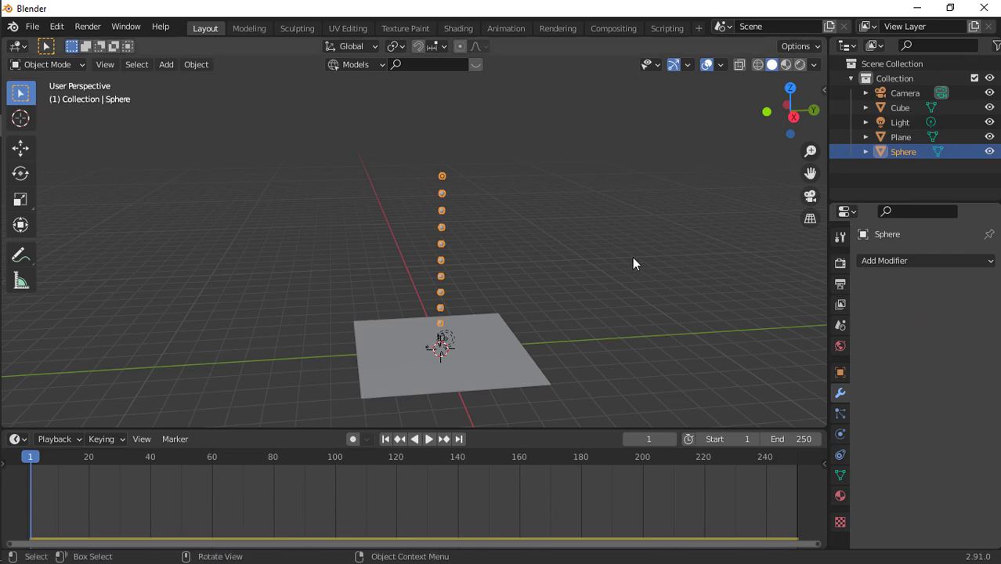
Separate the sphere column's mesh by loose parts in Edit Mode and return to Object Mode.
key("Tab")
key("p")
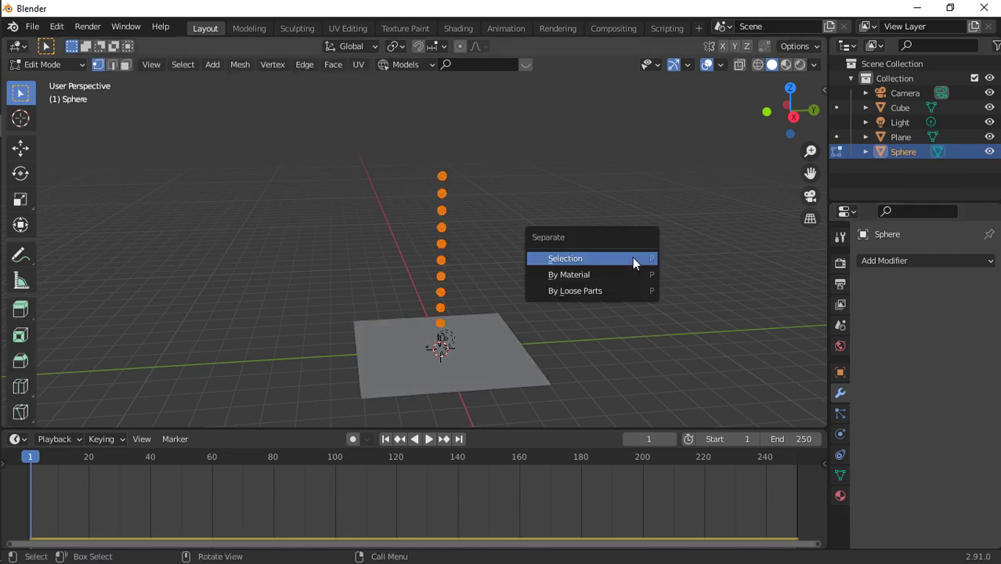
key("Down")
key("Down")
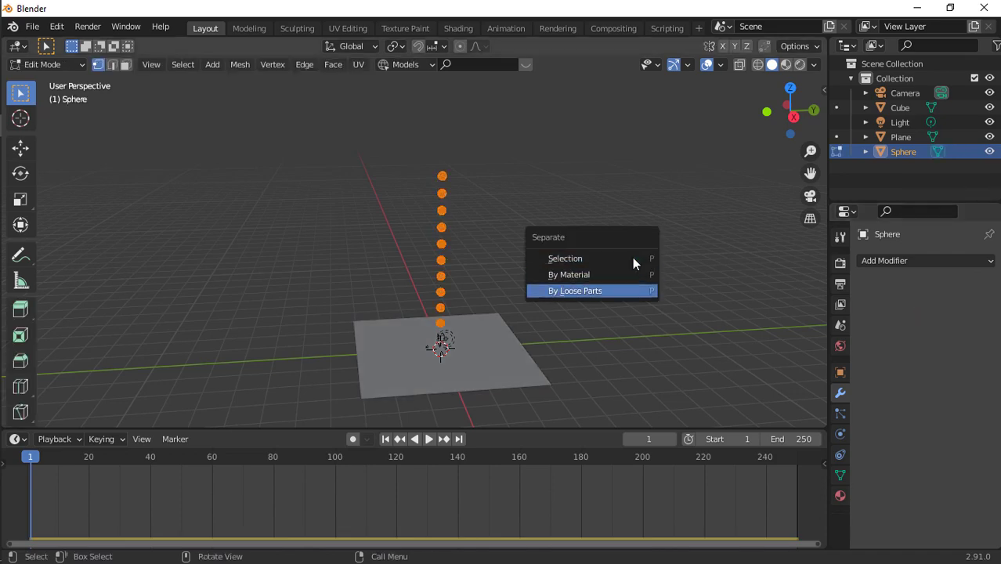
key("Return")
key("Tab")
Play the simulation to examine how the separated spheres move, and return to frame 1.
key("space")
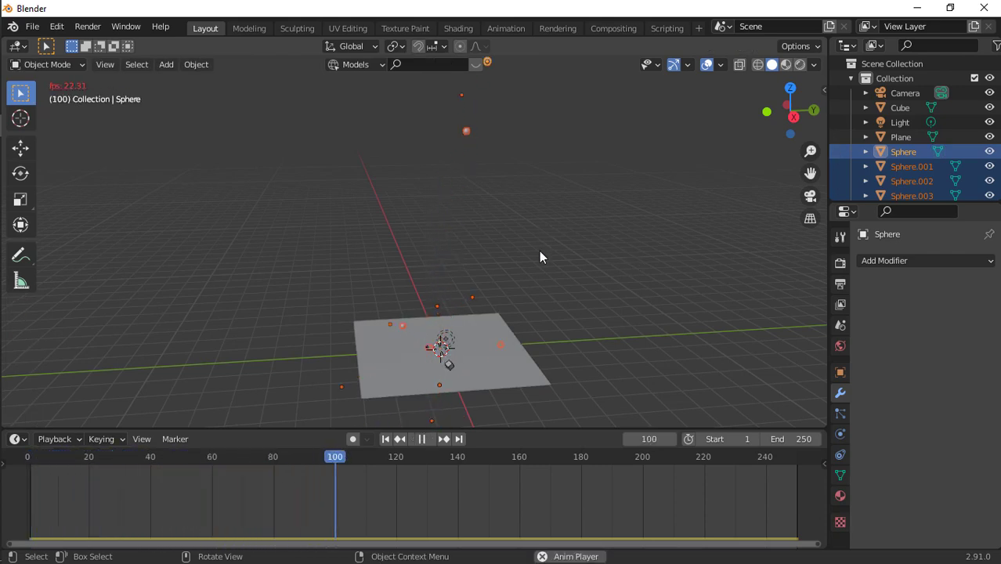
scroll(539, 257, "up", 4)
scroll(539, 257, "down", 2)
scroll(539, 257, "down", 3)
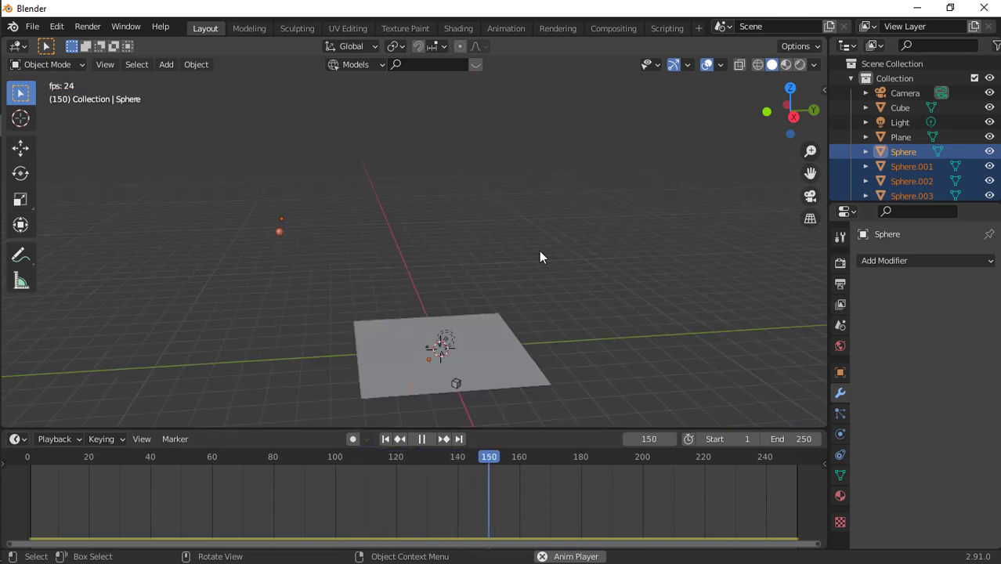
key("space")
left_click(385, 439)
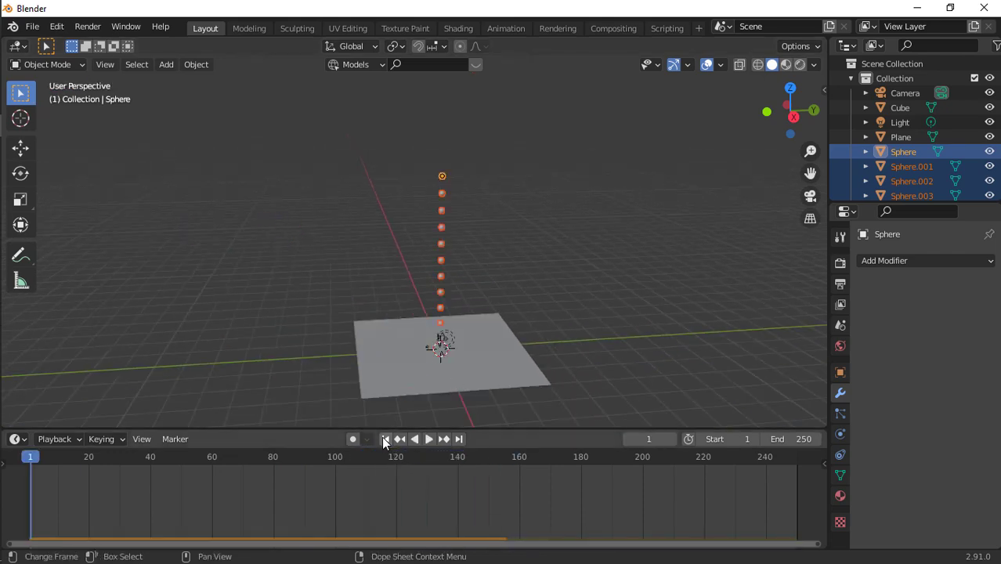
Set the origins of all selected spheres to their geometry and replay the simulation.
left_click(196, 64)
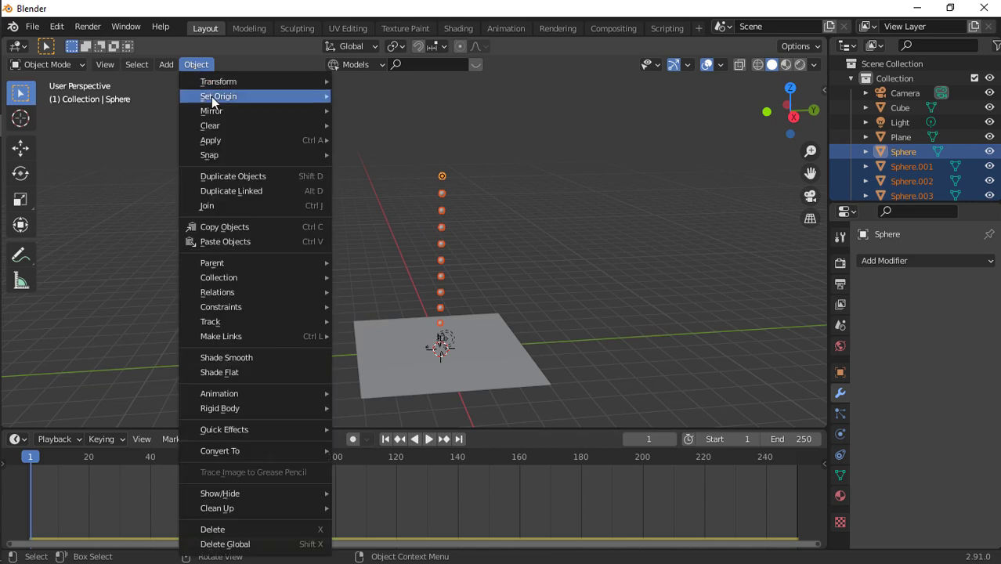
mouse_move(214, 98)
left_click(436, 107)
key("space")
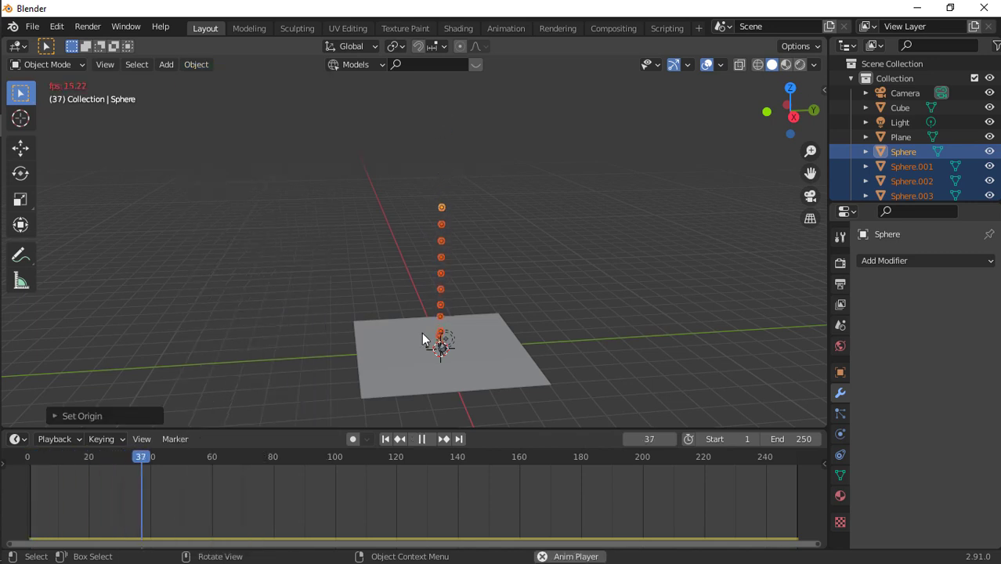
Examine the scattering spheres from several angles, replay the simulation from the first frame, and stop it.
scroll(422, 332, "up", 2)
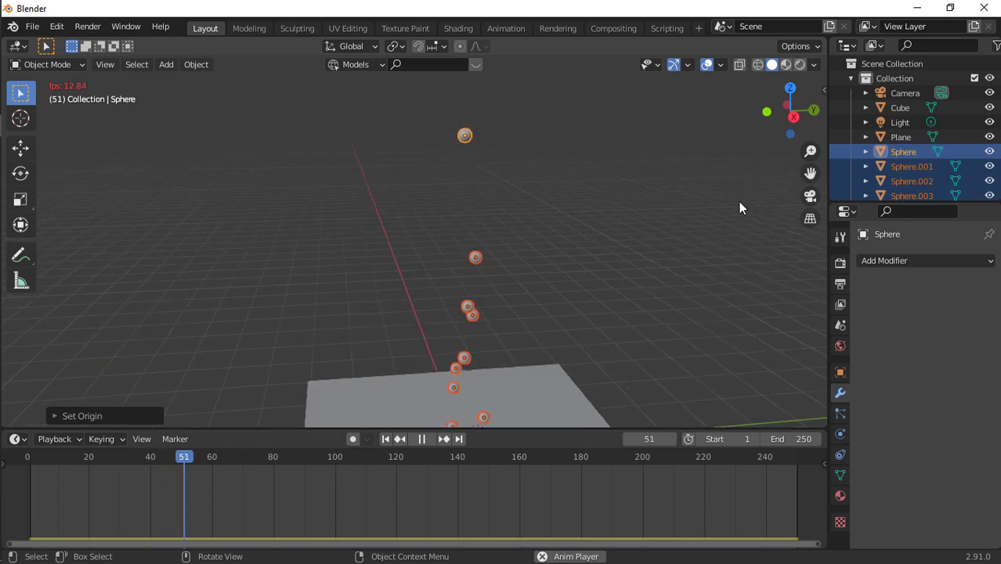
left_click_drag(810, 172, 811, 86)
left_click_drag(705, 108, 887, 144)
scroll(711, 199, "up", 3)
scroll(711, 199, "up", 3)
scroll(566, 254, "down", 5)
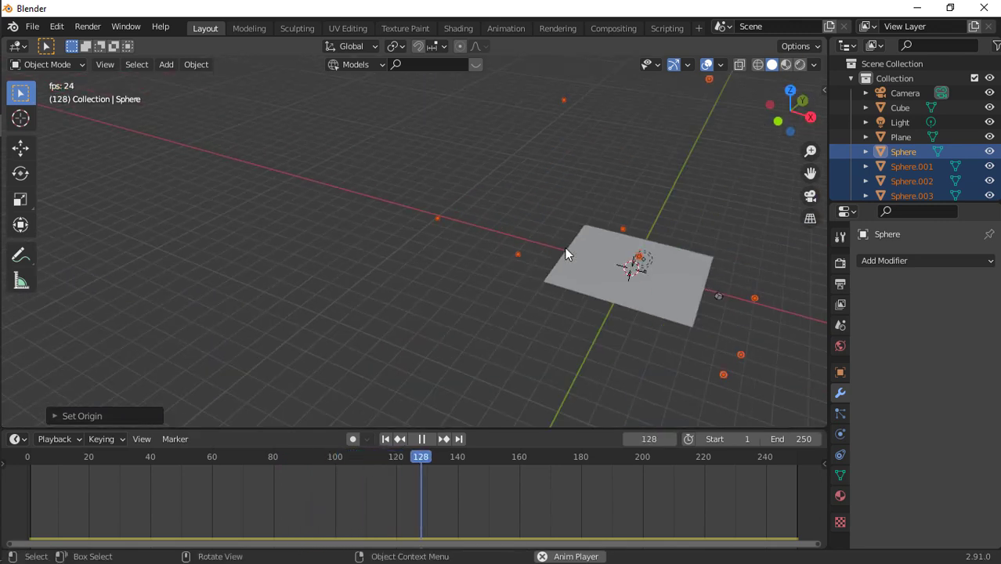
left_click_drag(810, 173, 710, 155)
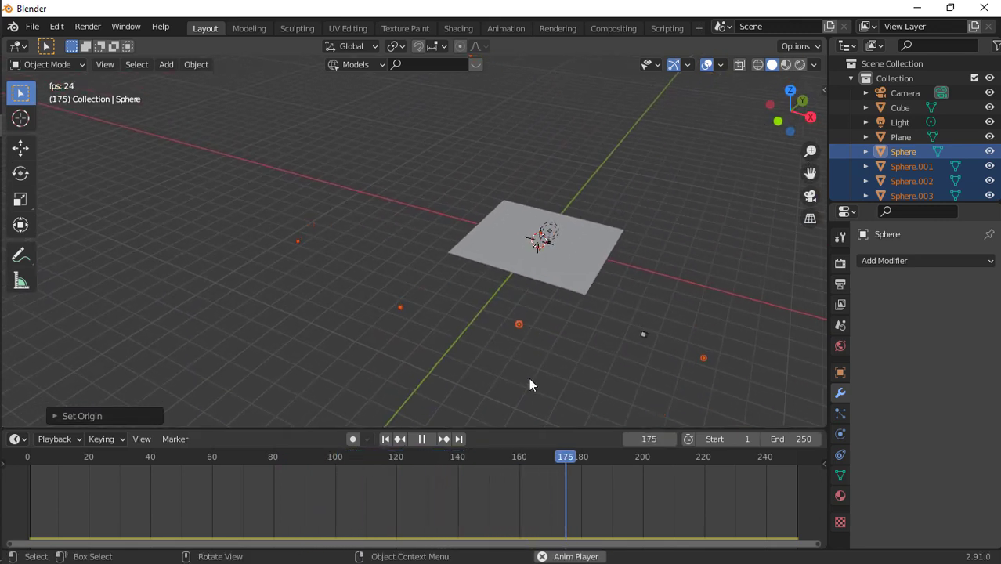
left_click(387, 439)
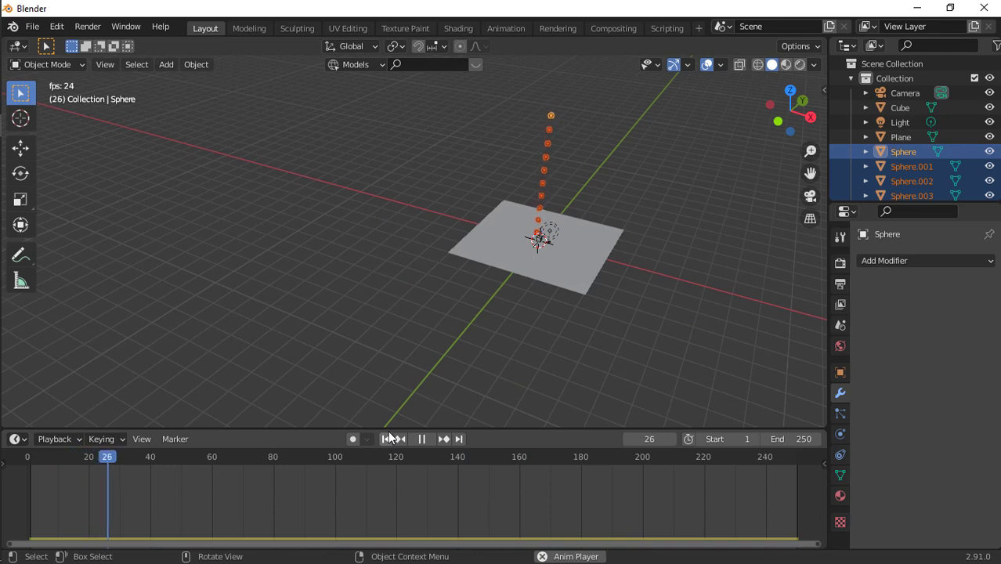
key("space")
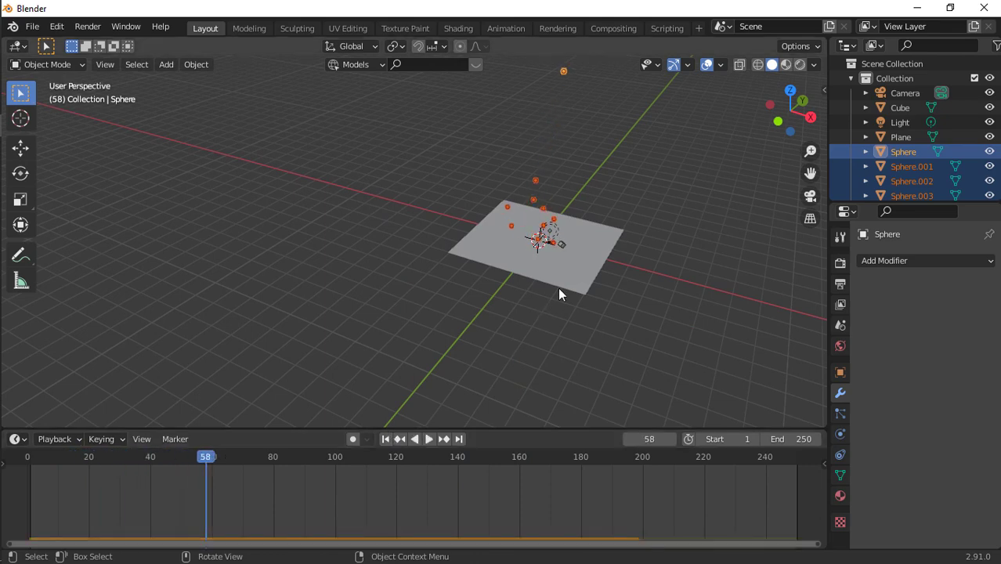
Try to build a raised block from the plane in Edit Mode by extruding its face, enlarging it slightly, and extruding it upward.
left_click(564, 280)
key("Tab")
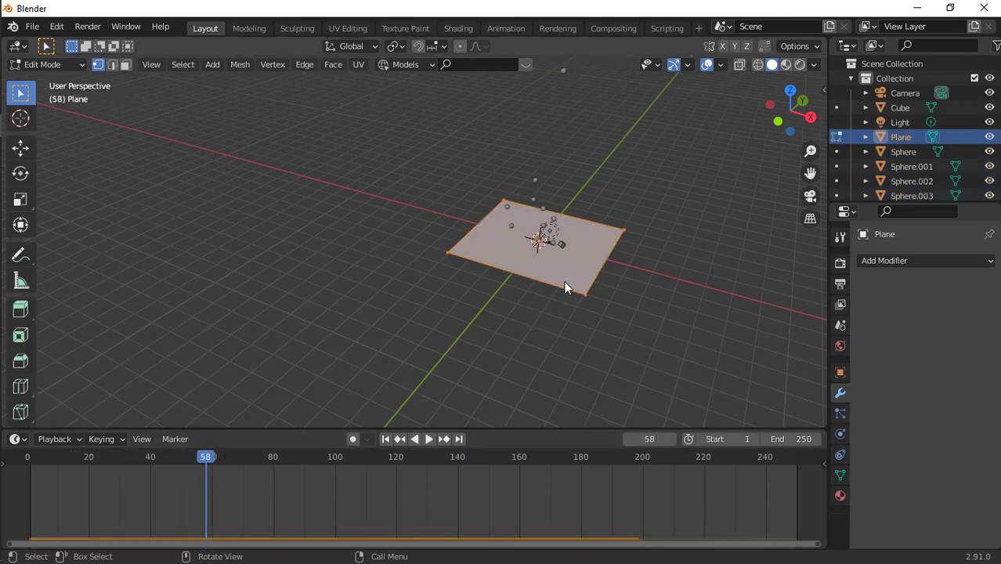
key("e")
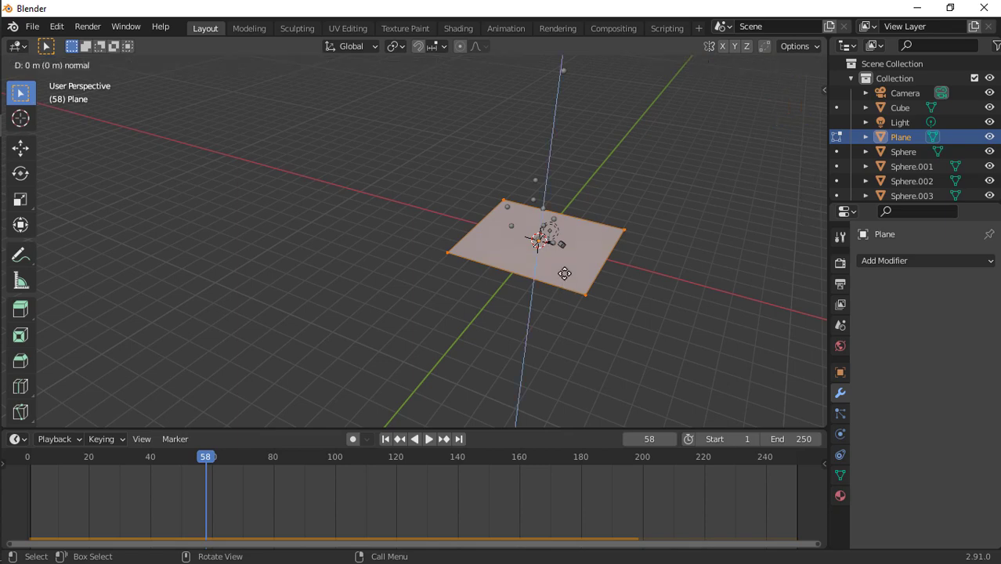
left_click(565, 273)
key("ctrl+z")
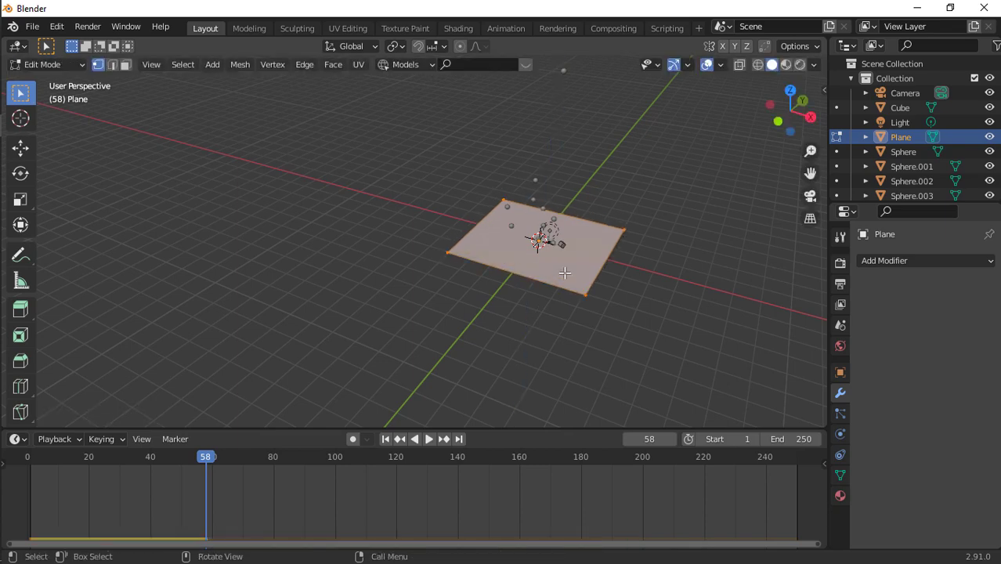
key("e")
left_click(565, 272)
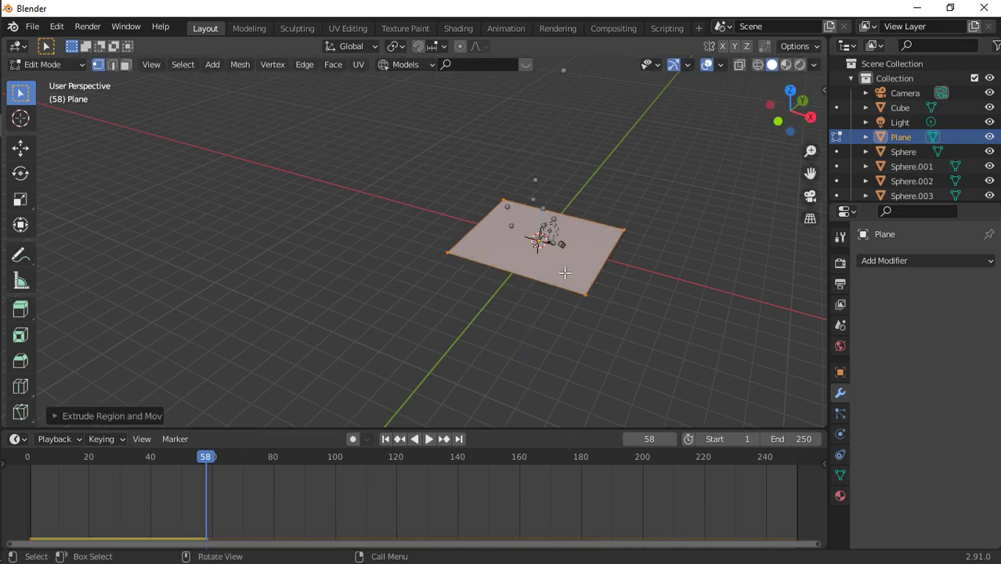
key("s")
left_click(566, 272)
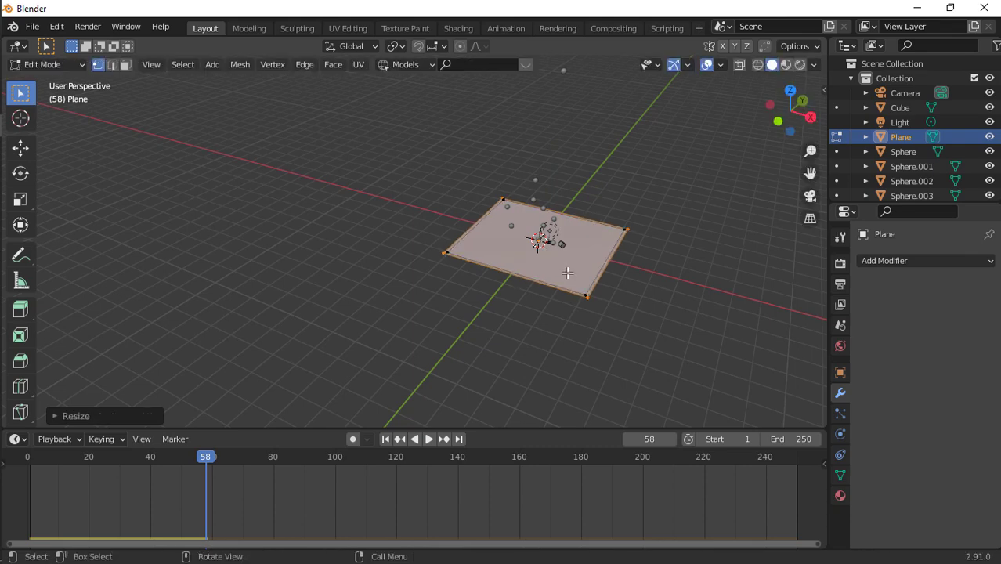
key("e")
left_click(570, 243)
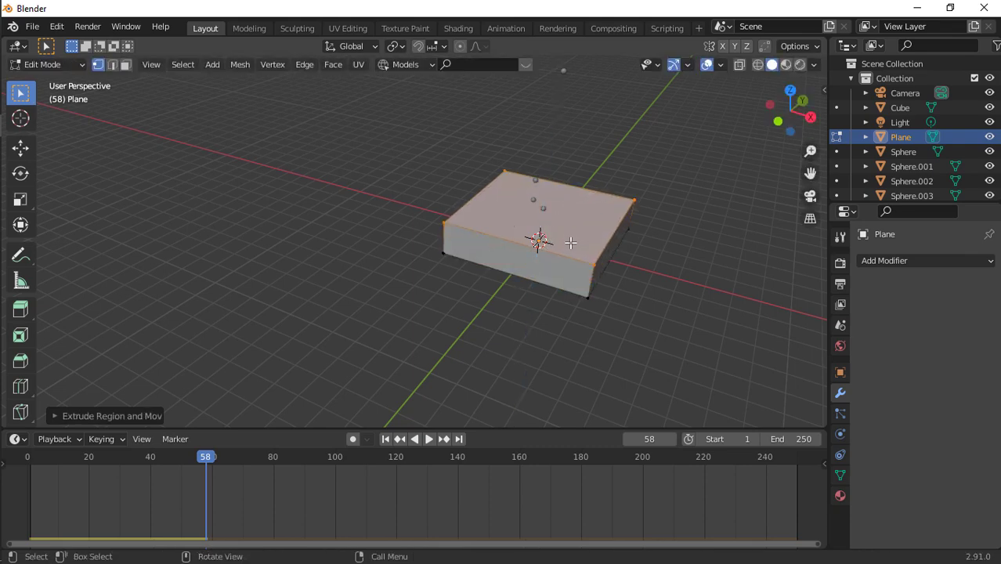
Undo the plane's extrusions and resize, and return to Object Mode.
key("ctrl+z")
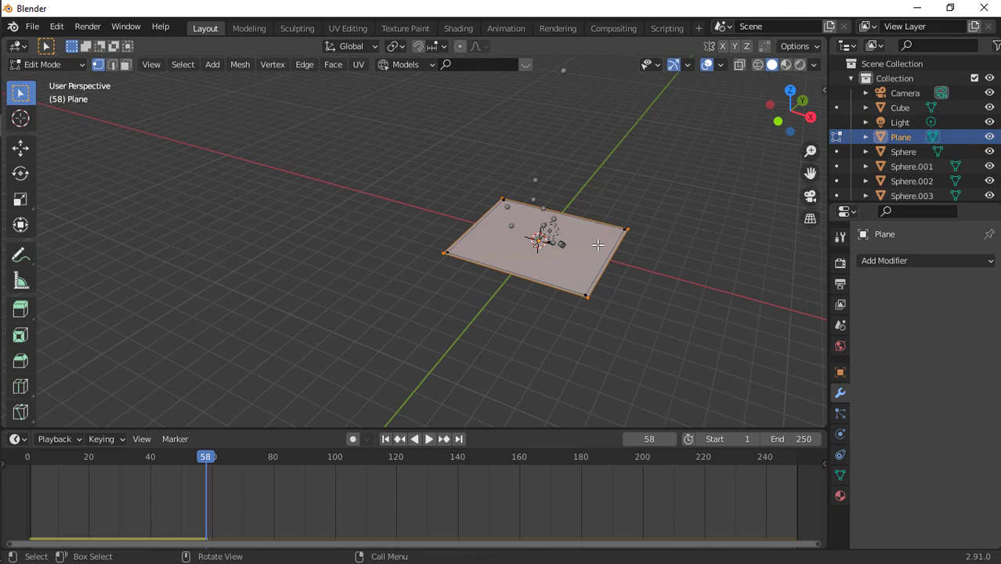
key("ctrl+z")
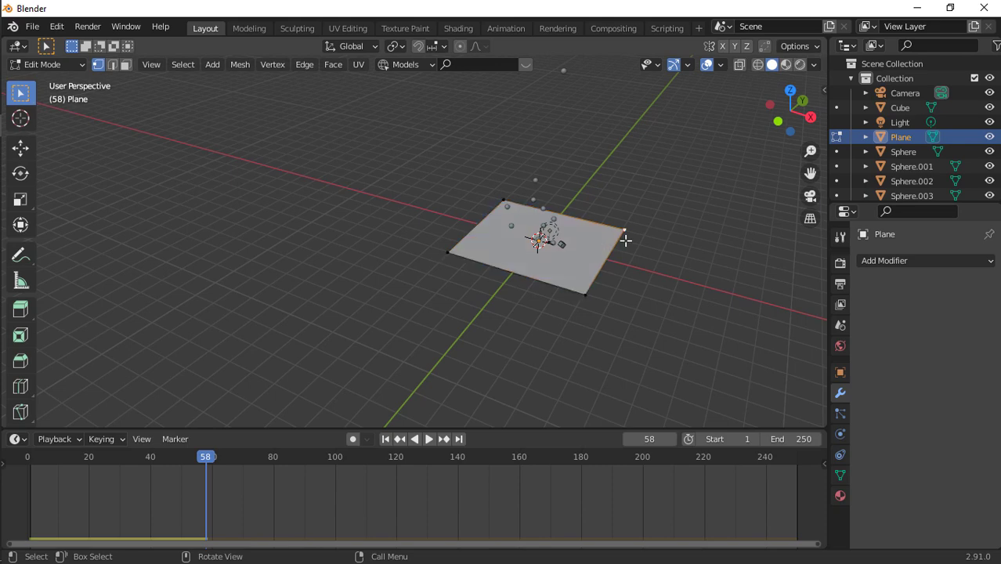
key("Tab")
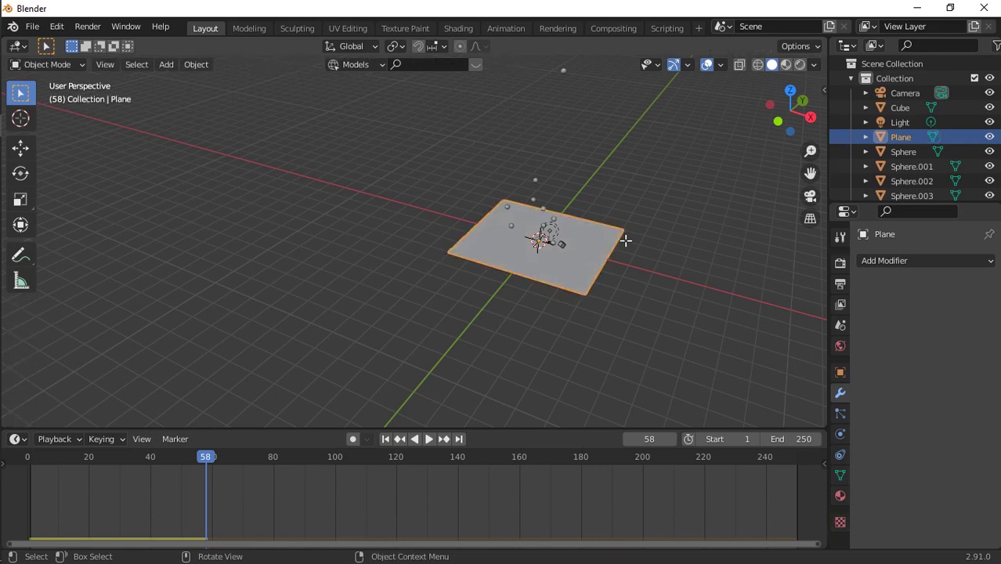
Duplicate the floor plane and offset the copy along the X axis toward the floor's edge.
key("shift+d")
key("x")
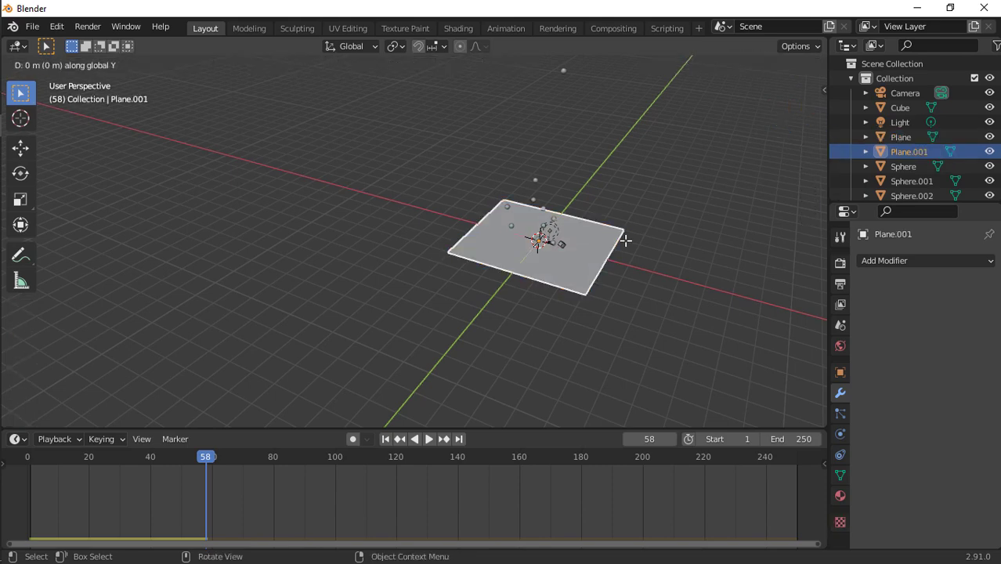
key("y")
key("x")
left_click(698, 276)
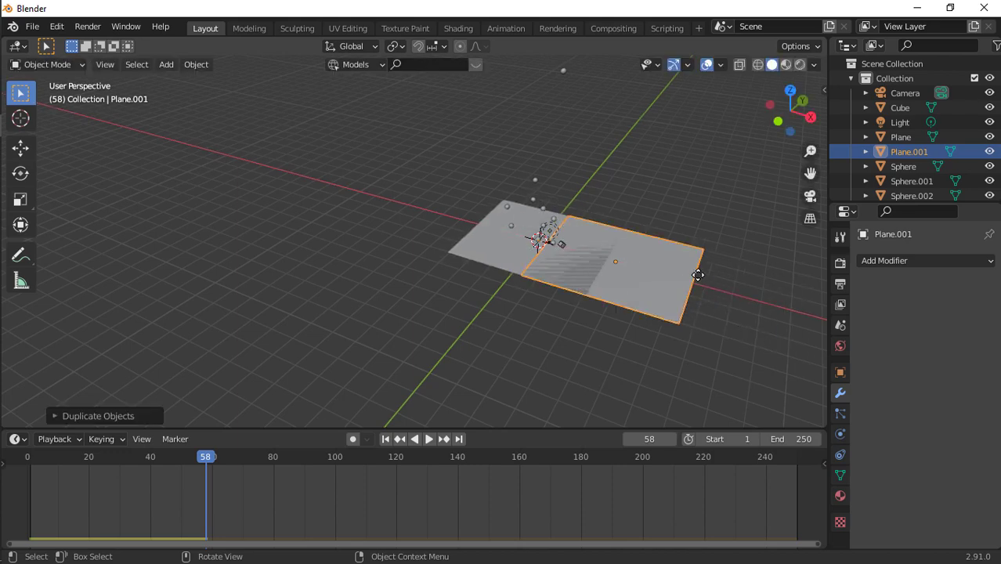
Rotate the copied plane 90° about the Y axis and move it along X to stand as a wall at the floor's edge.
key("r")
key("x")
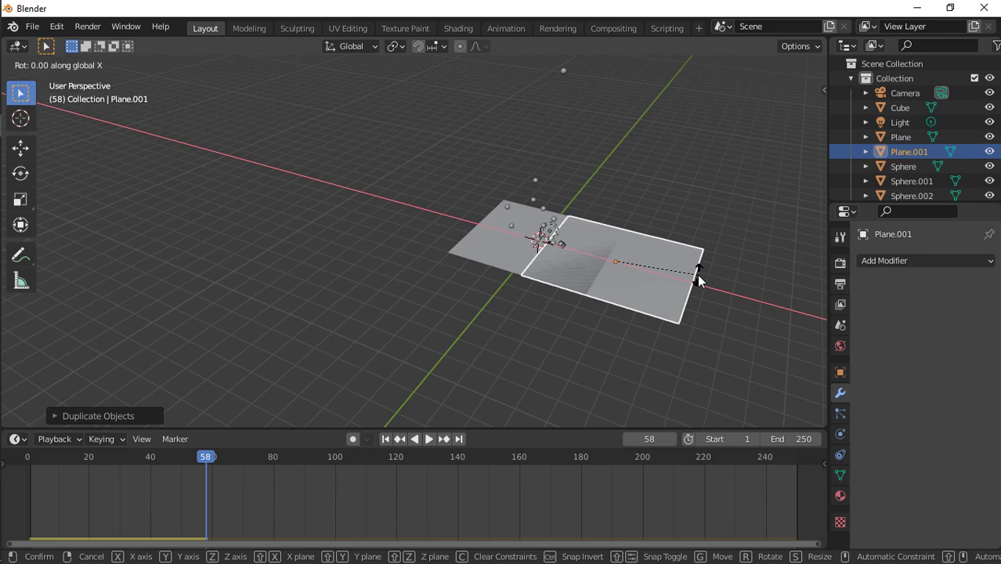
type("y")
type("90")
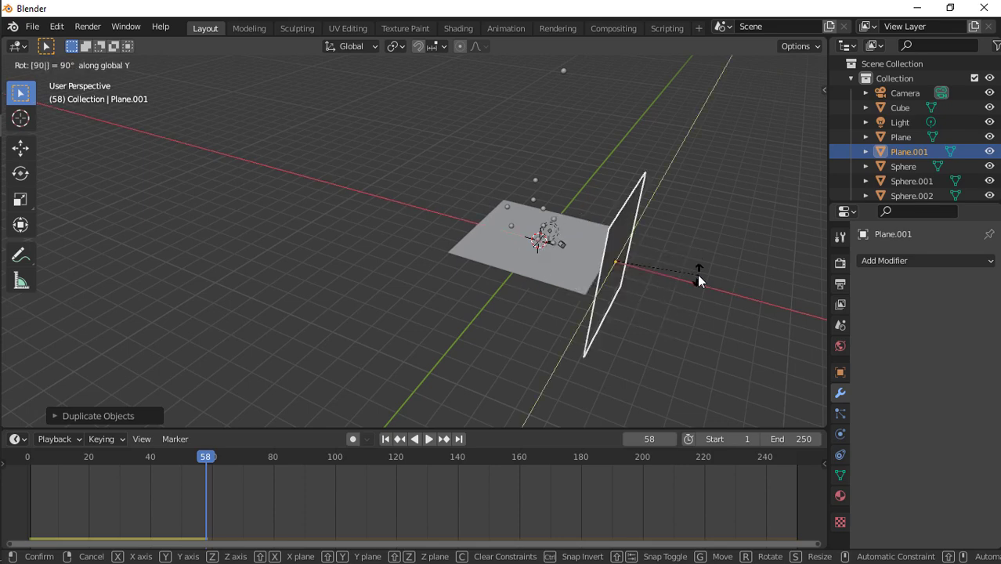
key("Return")
key("g")
key("x")
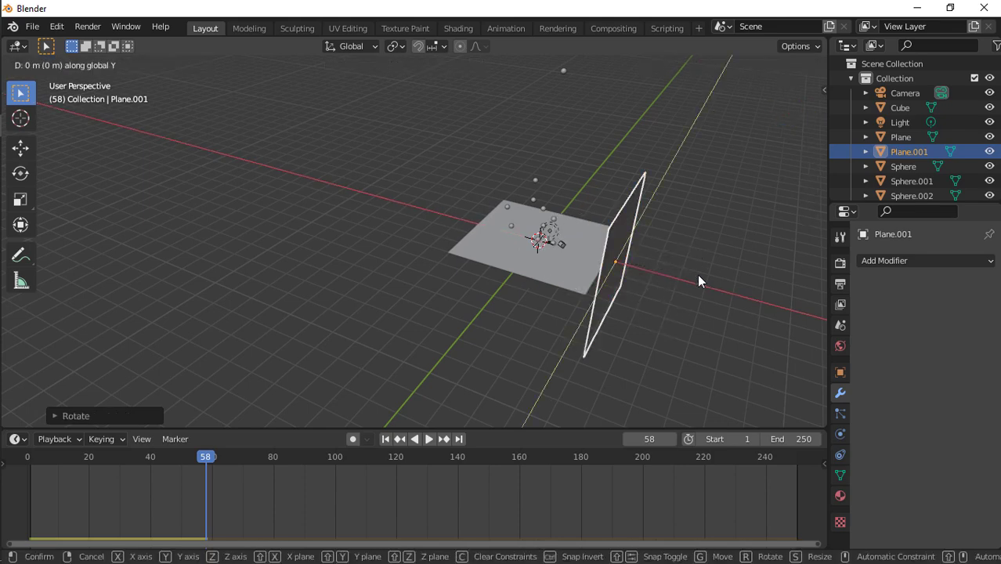
left_click(685, 270)
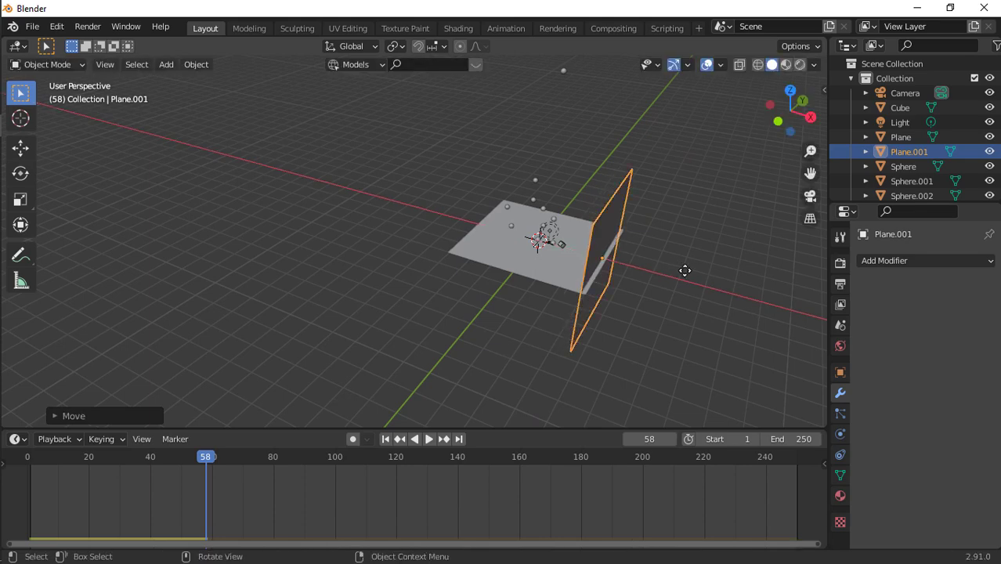
Duplicate the wall about -56 m along the X axis to the floor's opposite edge.
left_click_drag(771, 103, 536, 269)
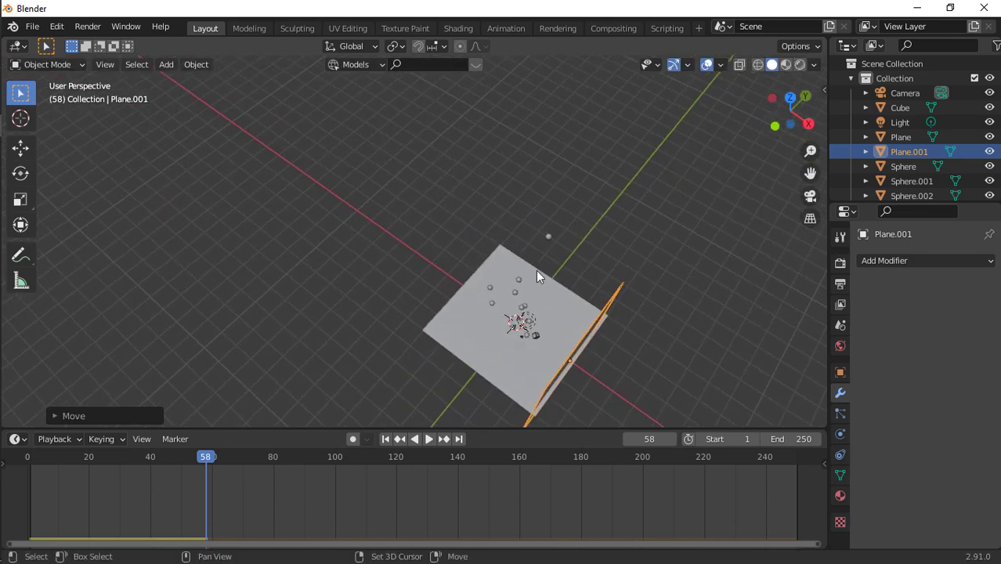
key("shift+d")
key("x")
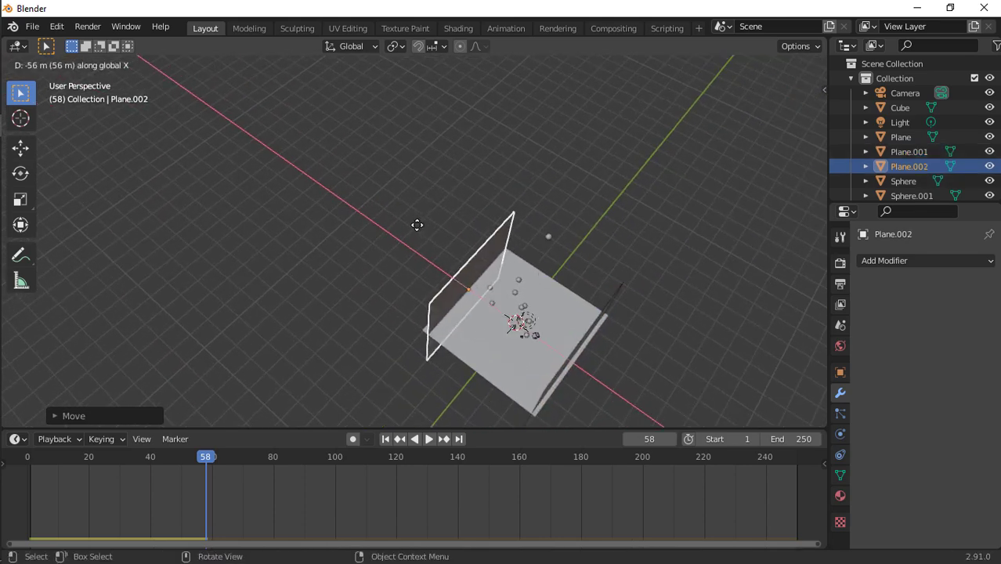
left_click(416, 225)
Duplicate the second wall along X to the middle of the floor and rotate the copy 90° about Z.
key("shift+d")
key("x")
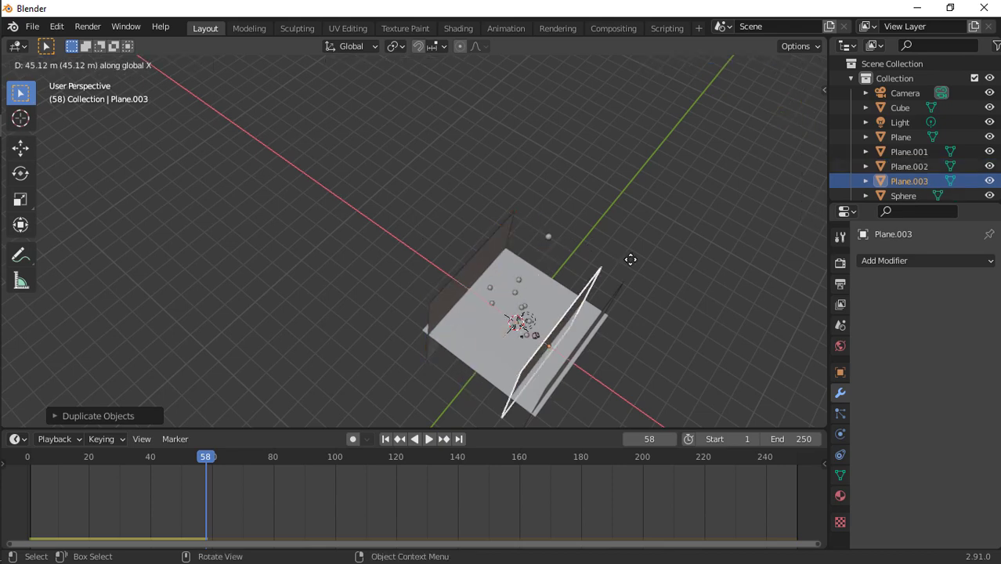
left_click(595, 246)
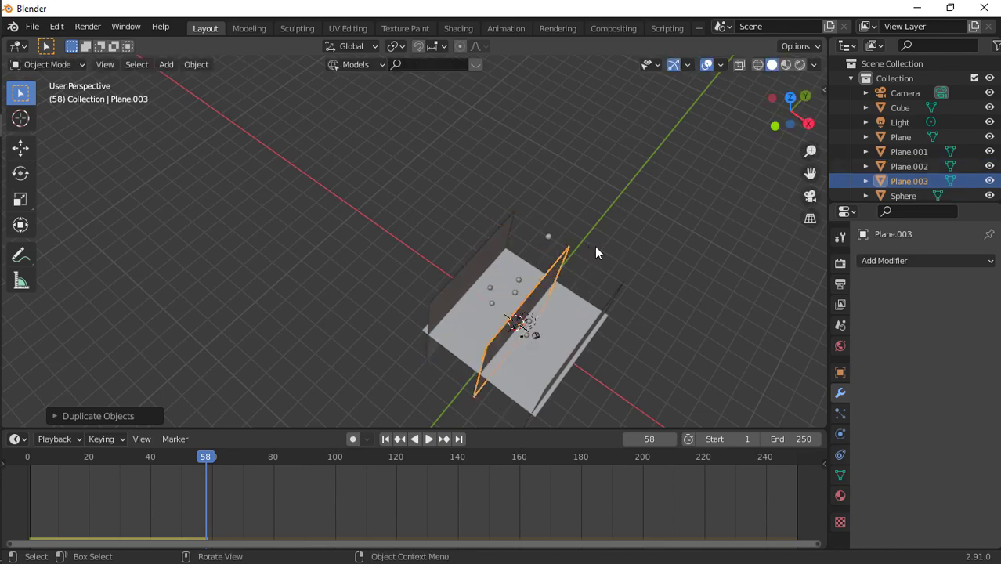
type("rz90")
left_click(595, 246)
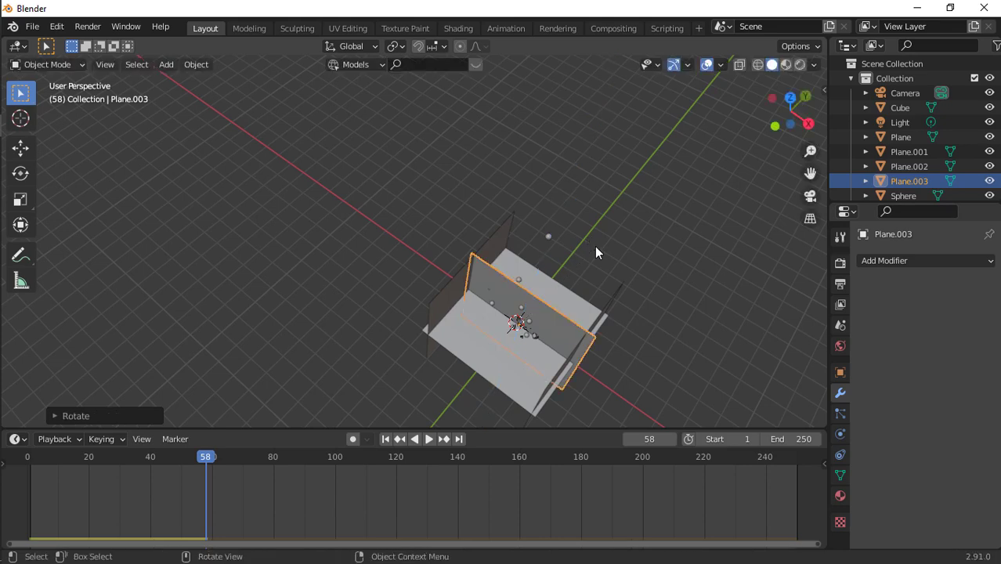
Move the rotated wall about -28 m along Y to the floor's edge and duplicate it along Y to the opposite edge.
key("g")
key("y")
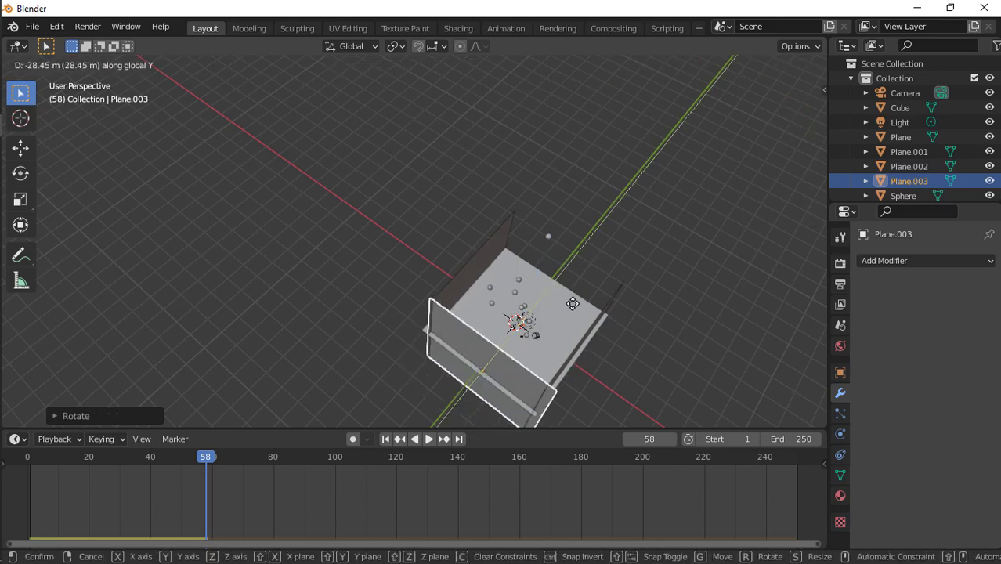
left_click(572, 302)
key("shift+d")
key("y")
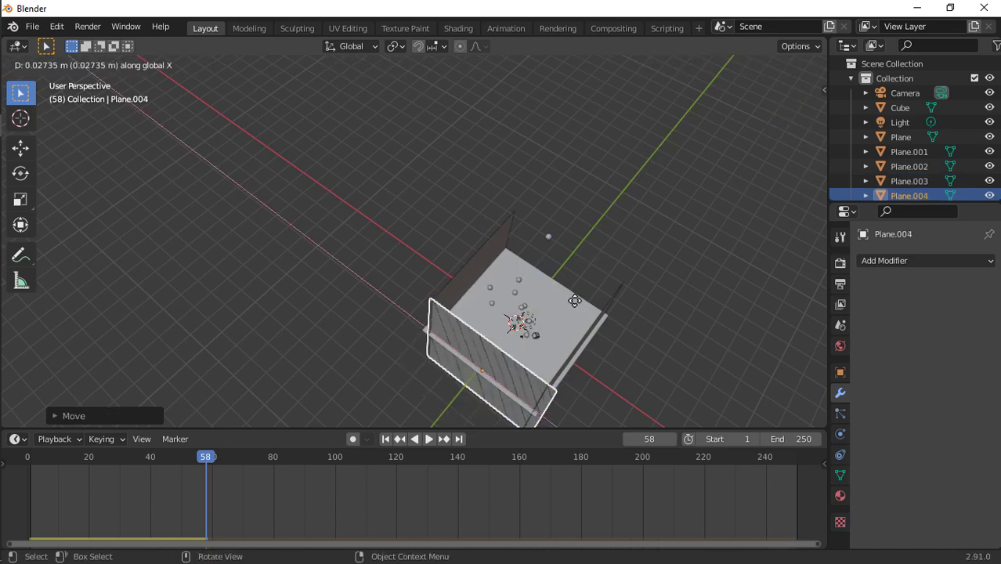
left_click(641, 214)
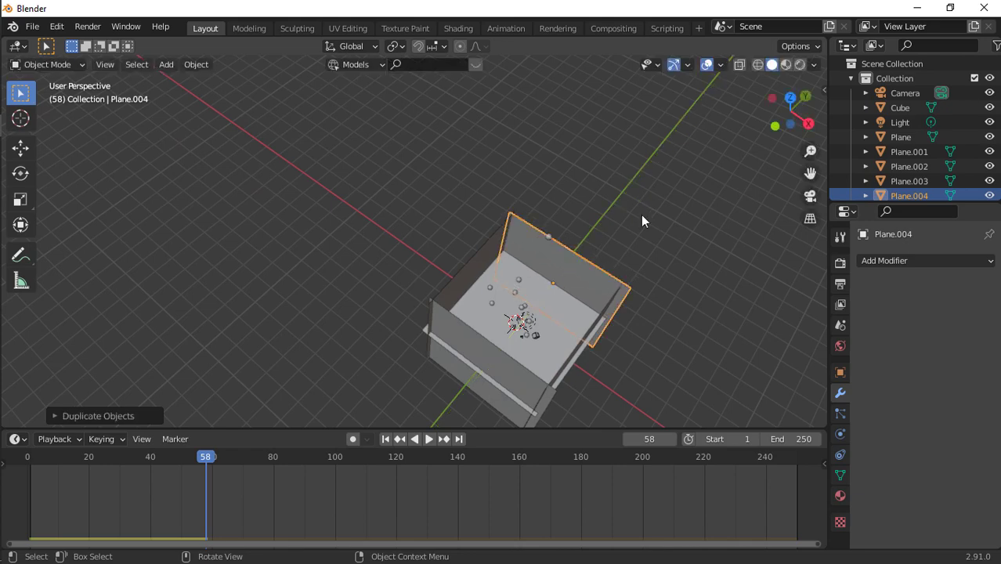
Play the simulation from frame 1 to examine how the spheres behave inside the four walls, and stop playback.
middle_click_drag(549, 325, 513, 329)
left_click(384, 439)
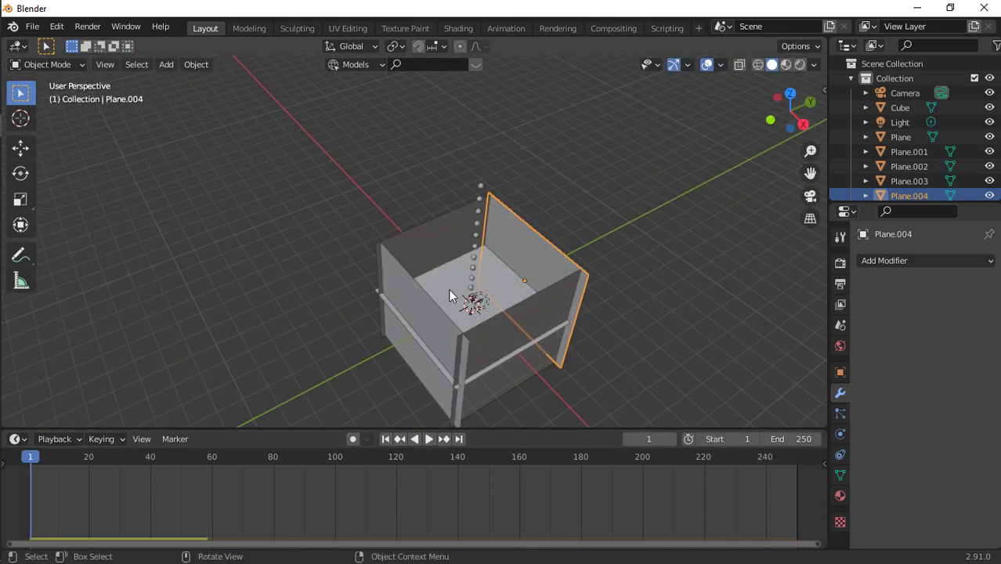
scroll(452, 297, "up", 6)
scroll(451, 298, "down", 6)
key("space")
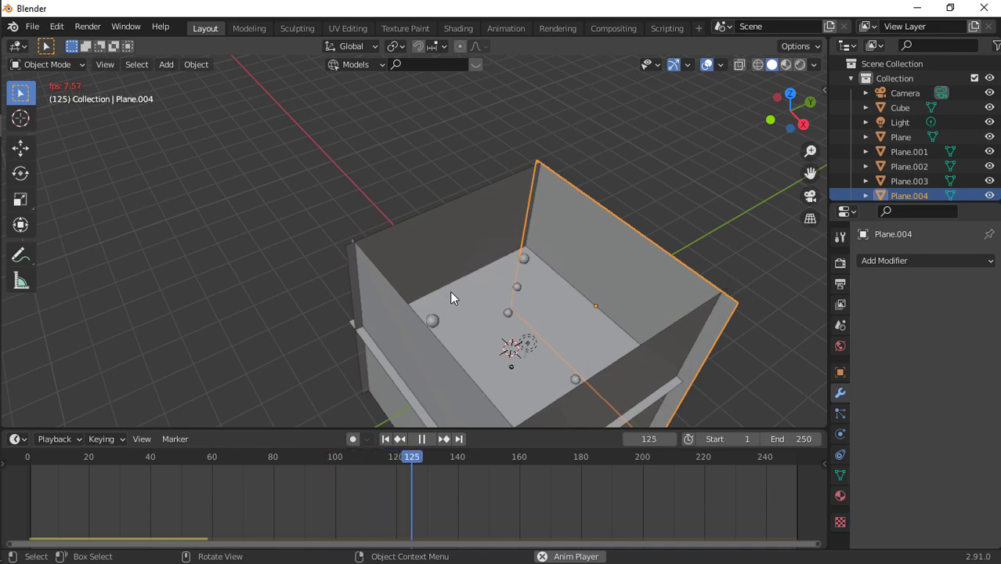
left_click(449, 291)
scroll(449, 291, "down", 5)
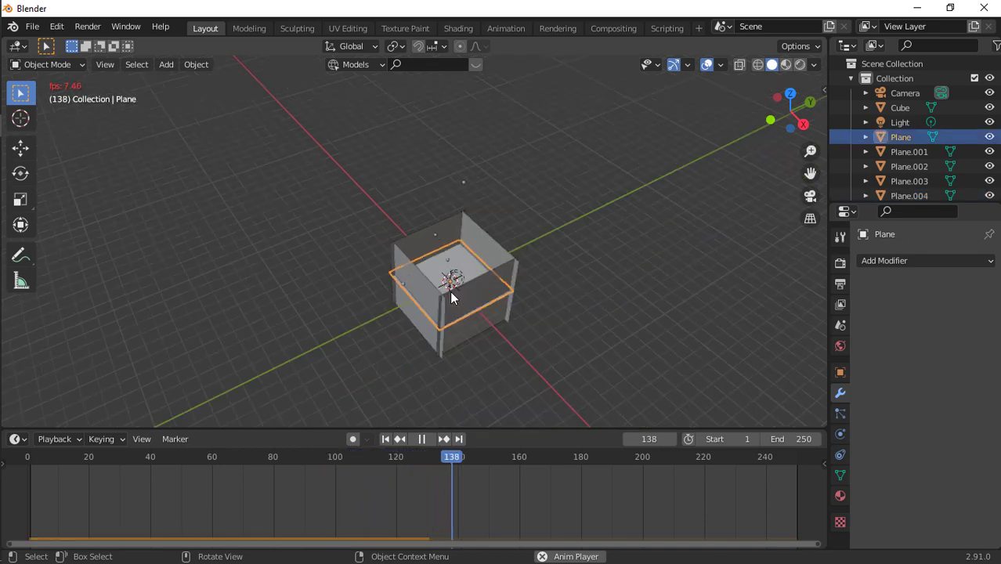
key("space")
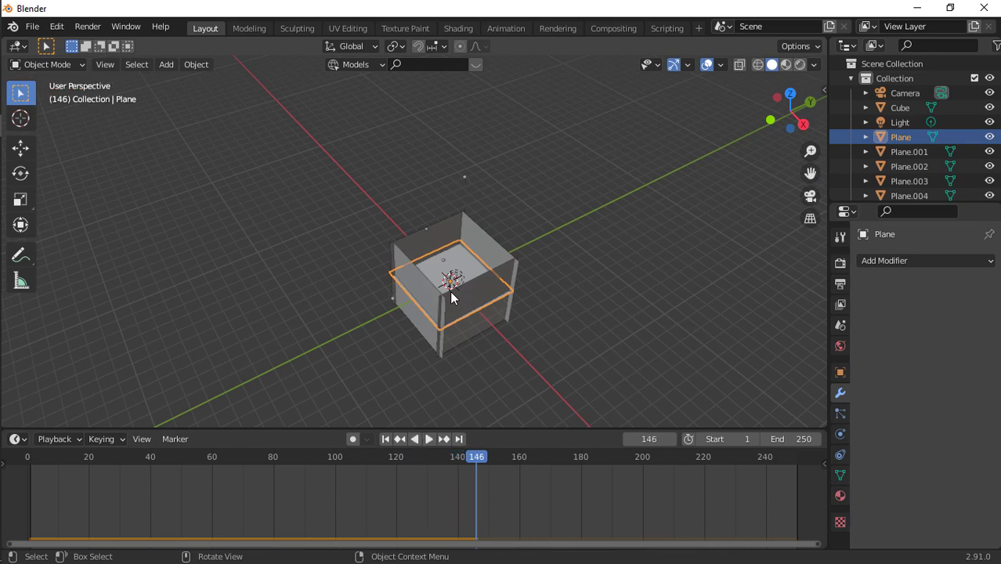
scroll(450, 290, "up", 20)
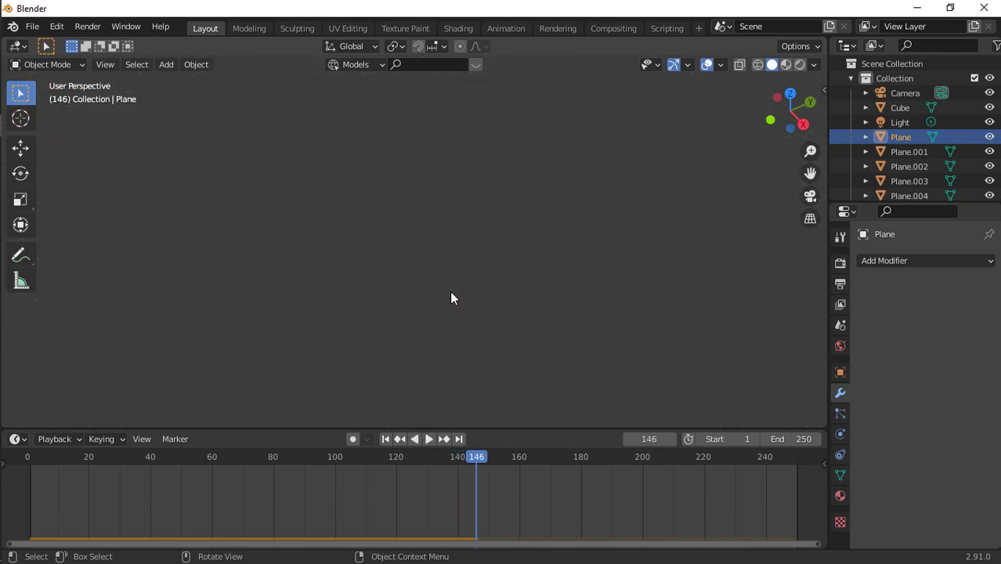
scroll(450, 291, "down", 20)
scroll(452, 297, "up", 12)
scroll(451, 298, "down", 4)
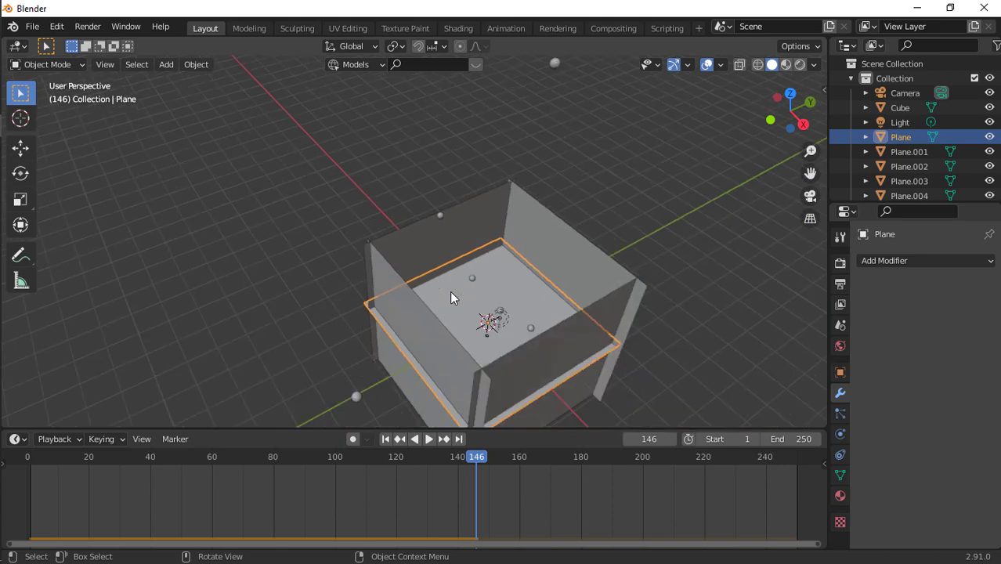
scroll(451, 298, "up", 1)
scroll(506, 281, "up", 3)
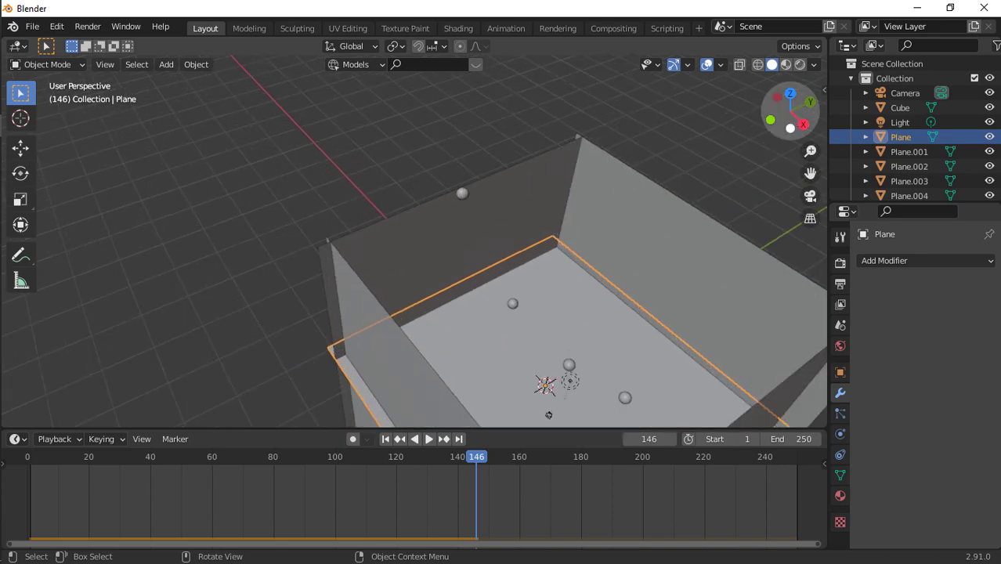
Try Box as the rigid body collision shape of the Plane.004 wall, and set it to Mesh instead.
left_click_drag(792, 124, 744, 145)
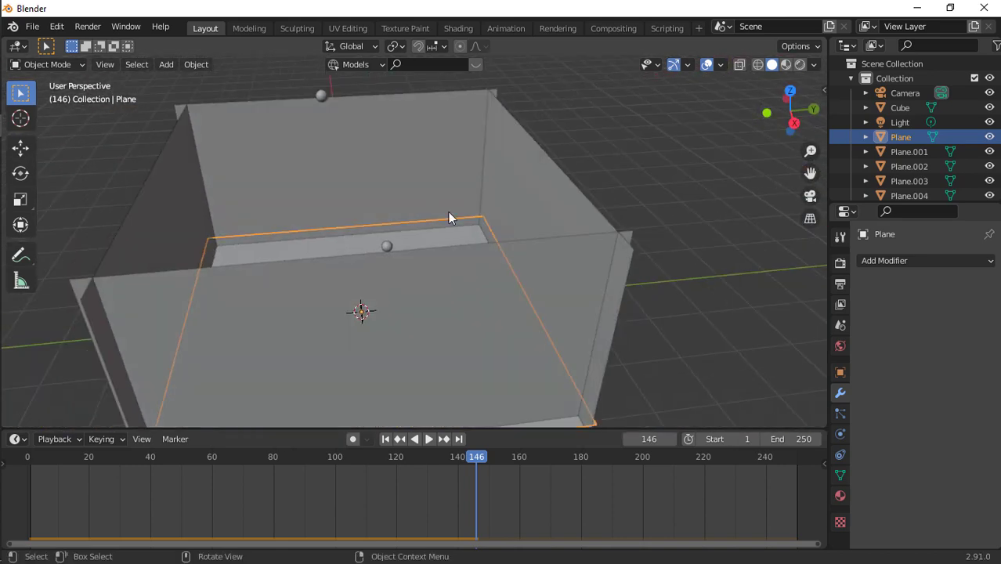
left_click(320, 97)
left_click(490, 228)
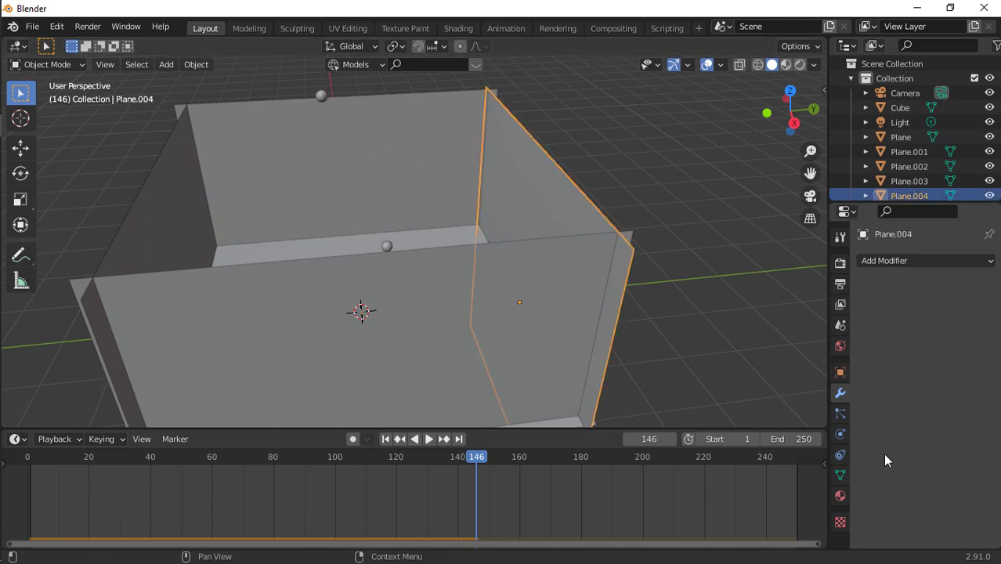
left_click(839, 411)
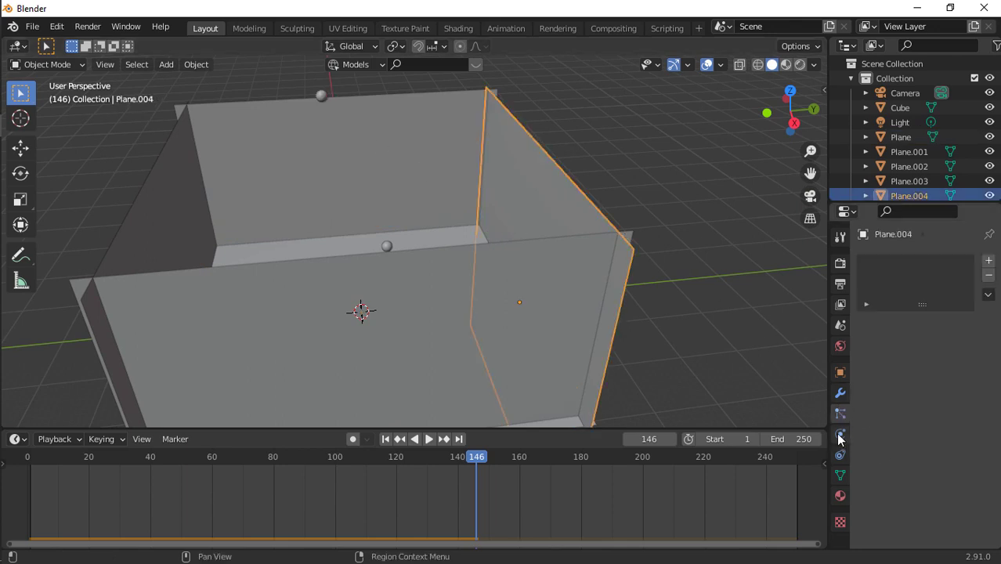
left_click(839, 436)
scroll(934, 418, "down", 5)
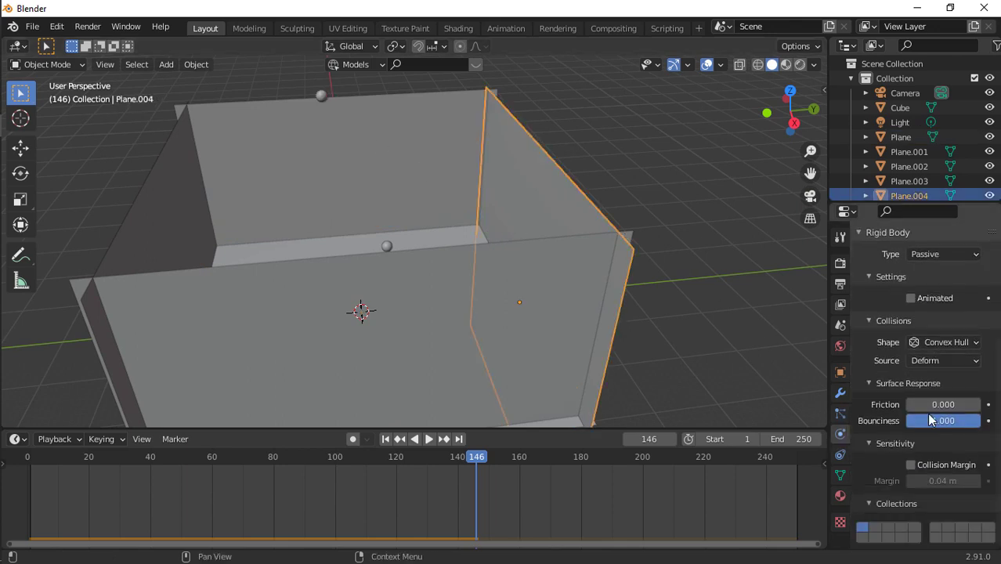
left_click(948, 342)
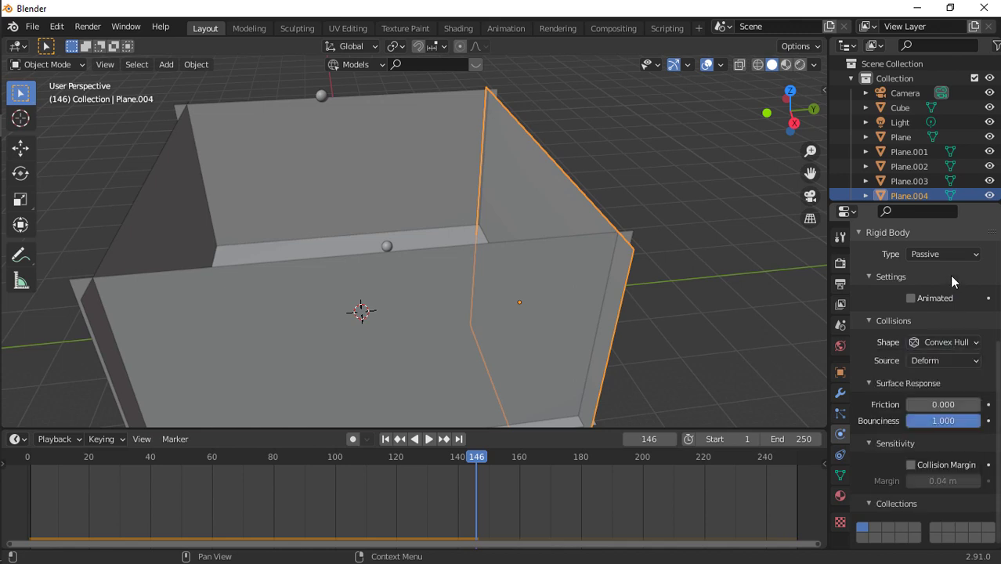
left_click(944, 342)
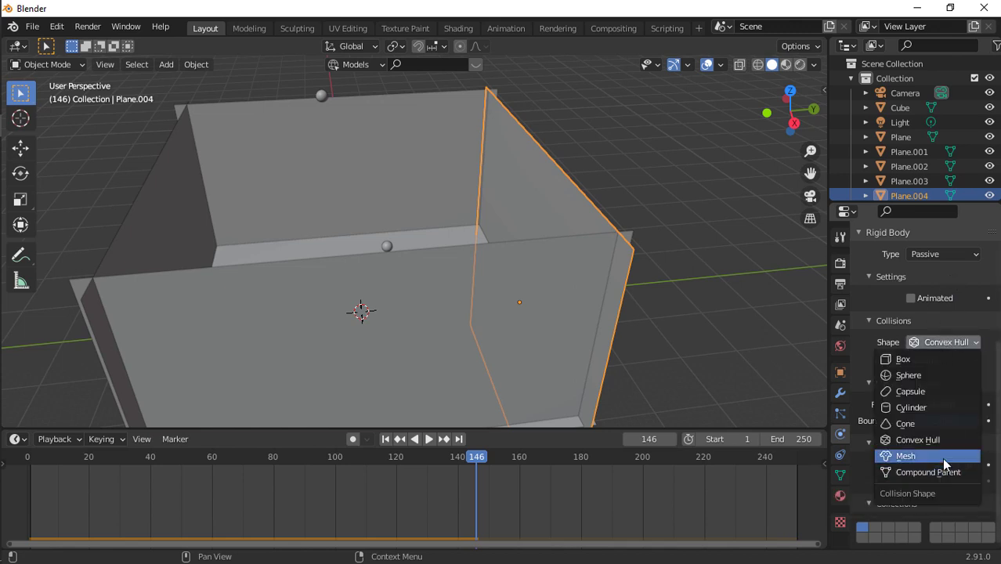
left_click(953, 342)
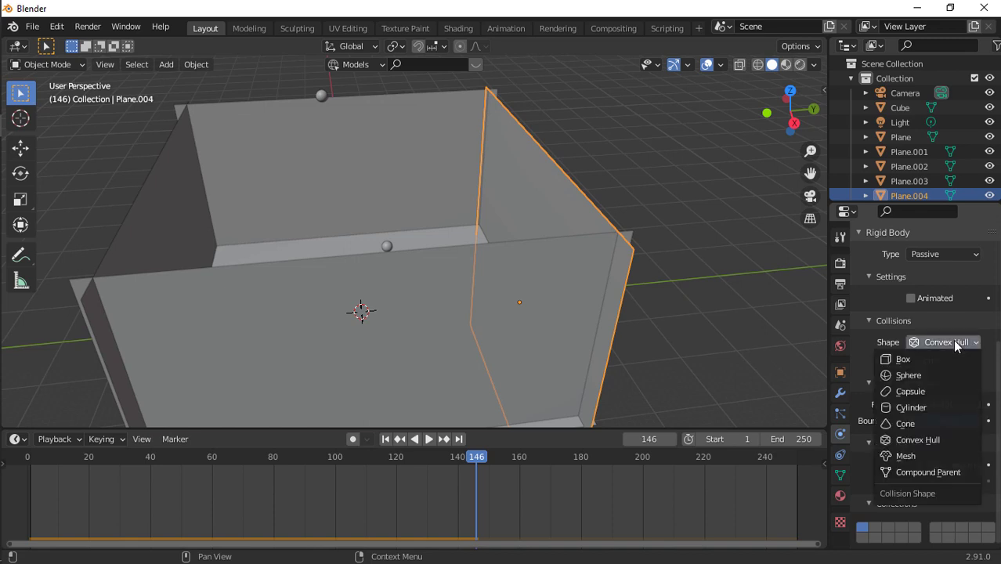
left_click(879, 359)
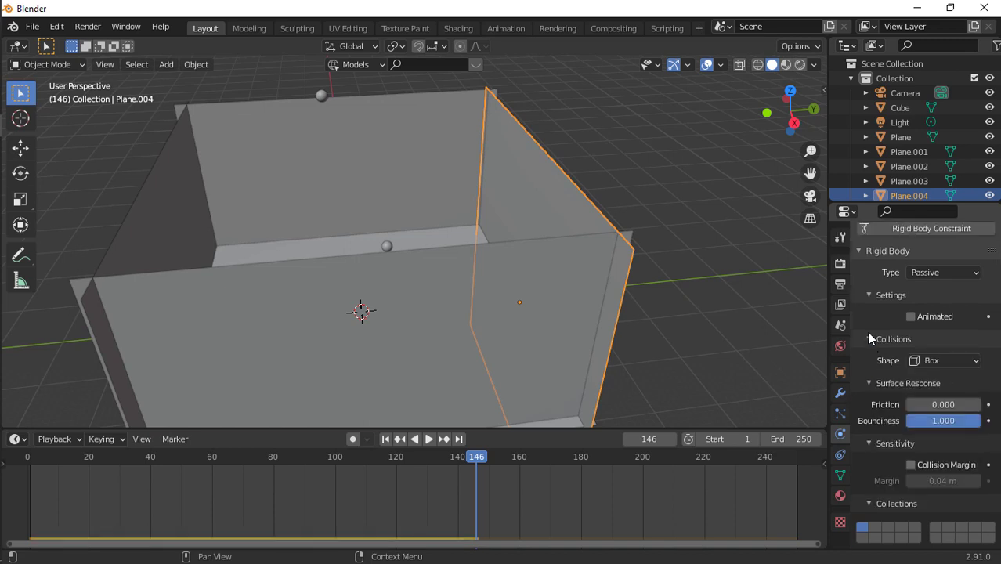
left_click(937, 361)
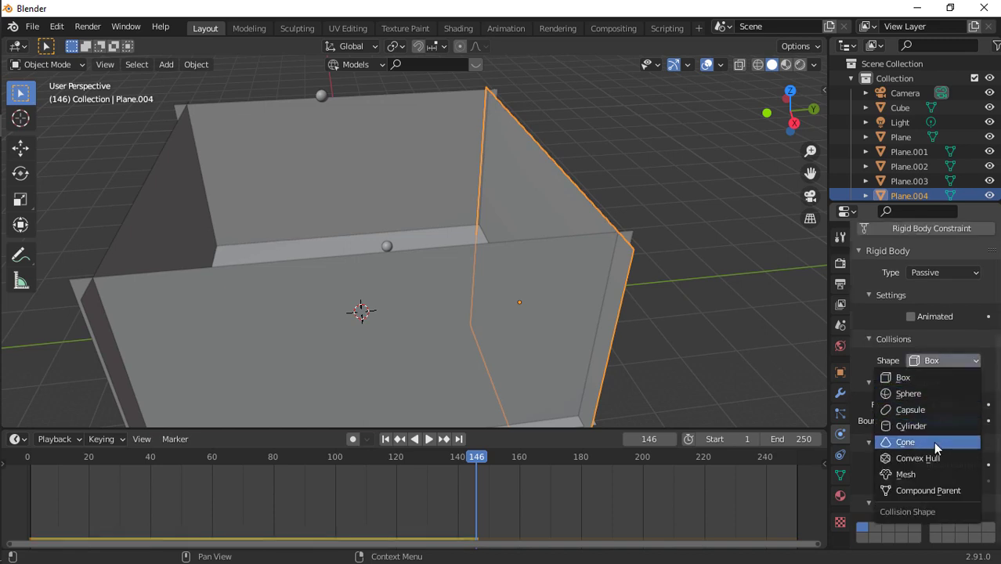
left_click(921, 475)
Review the wall's remaining rigid body settings and collapse the Sensitivity and Collections sections.
left_click(947, 378)
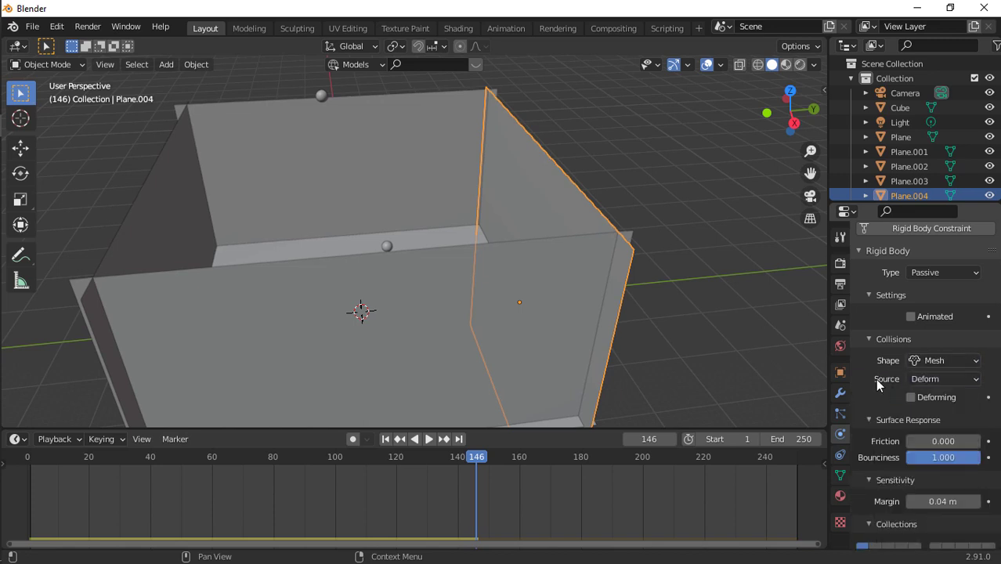
left_click(921, 397)
scroll(937, 470, "down", 1)
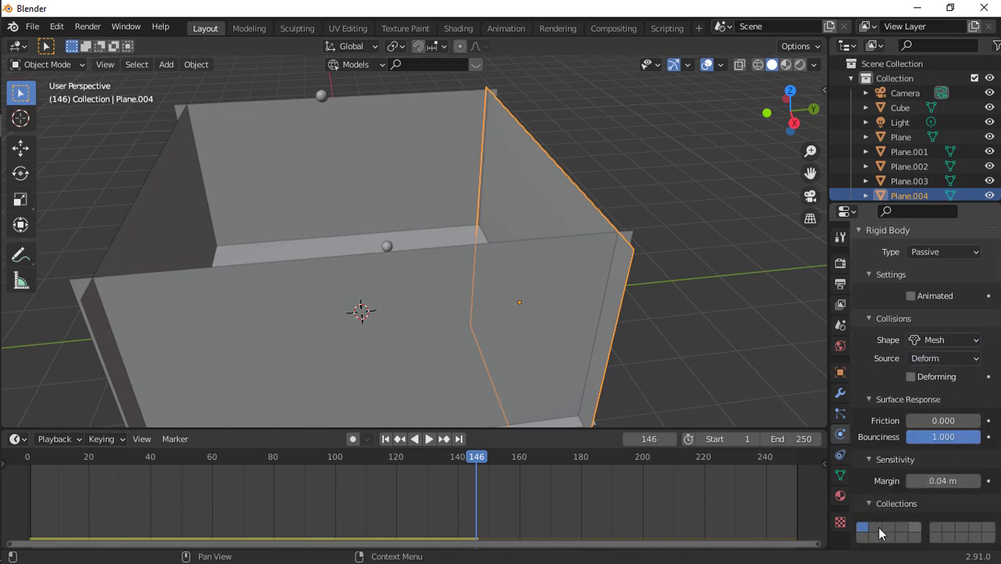
left_click(872, 501)
left_click(912, 493)
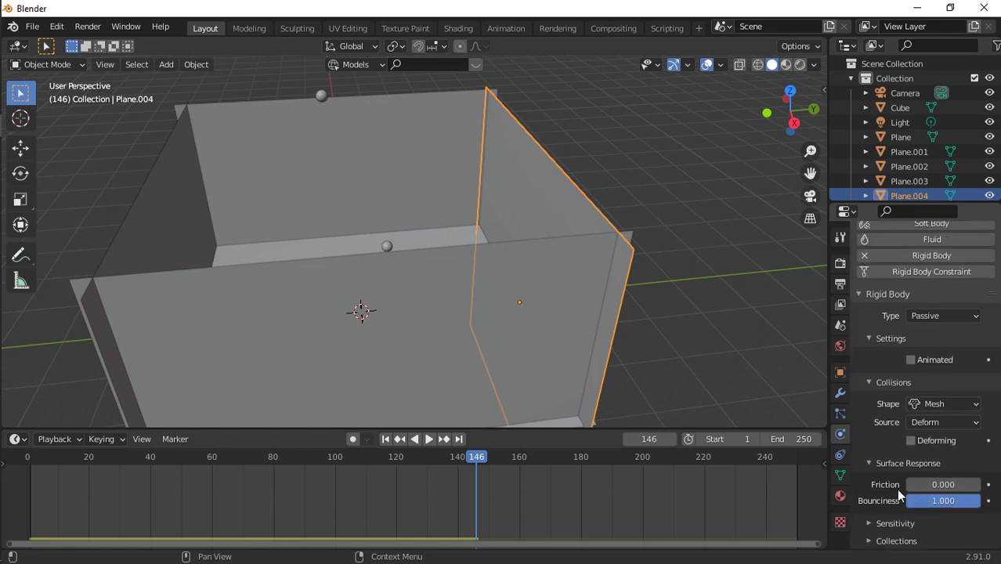
scroll(905, 394, "up", 4)
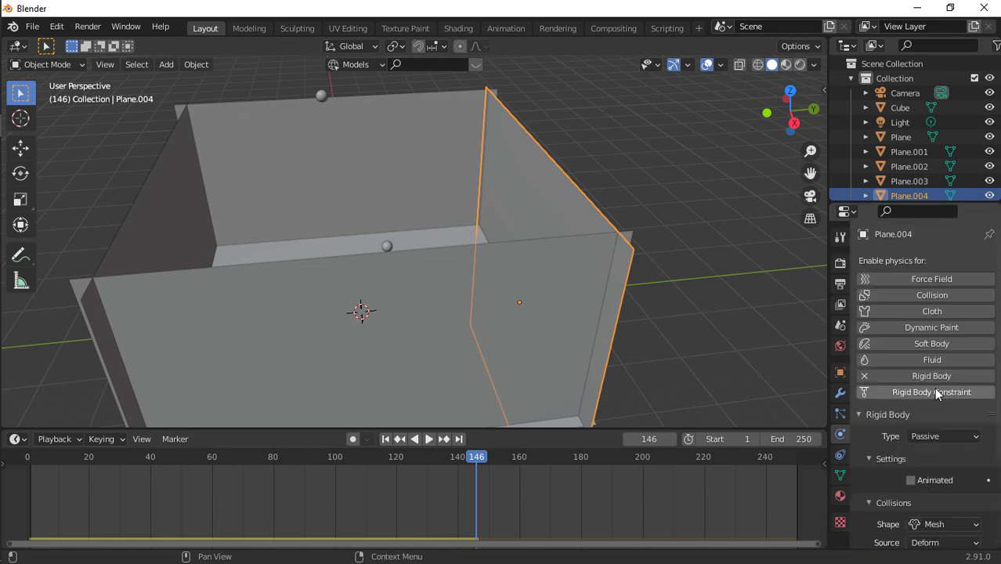
right_click(934, 387)
scroll(930, 342, "down", 4)
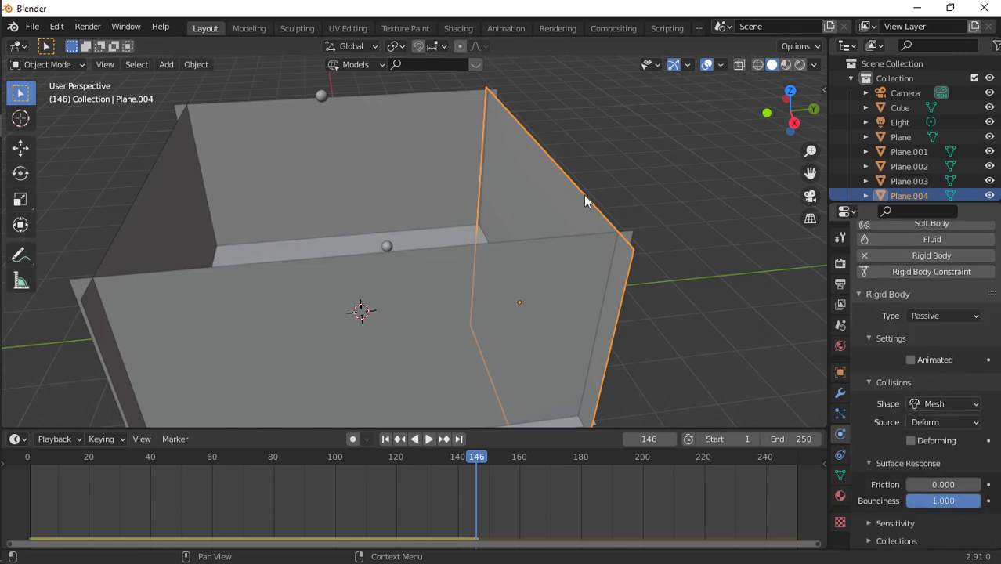
Play the simulation on from frame 146 to examine the spheres around the walled box, and return to frame 1.
scroll(542, 145, "up", 5)
scroll(541, 146, "down", 6)
left_click_drag(790, 110, 768, 125)
key("space")
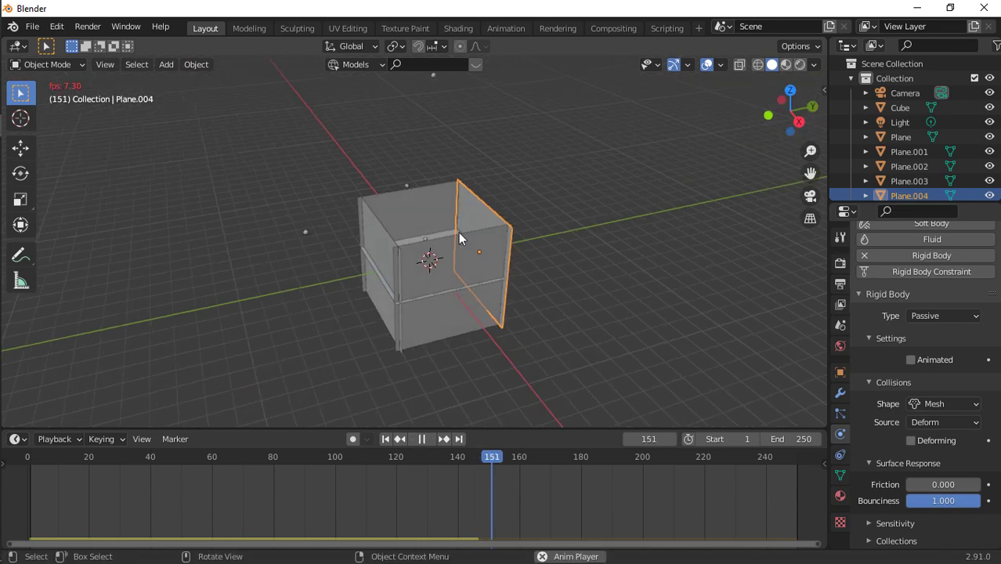
left_click(385, 440)
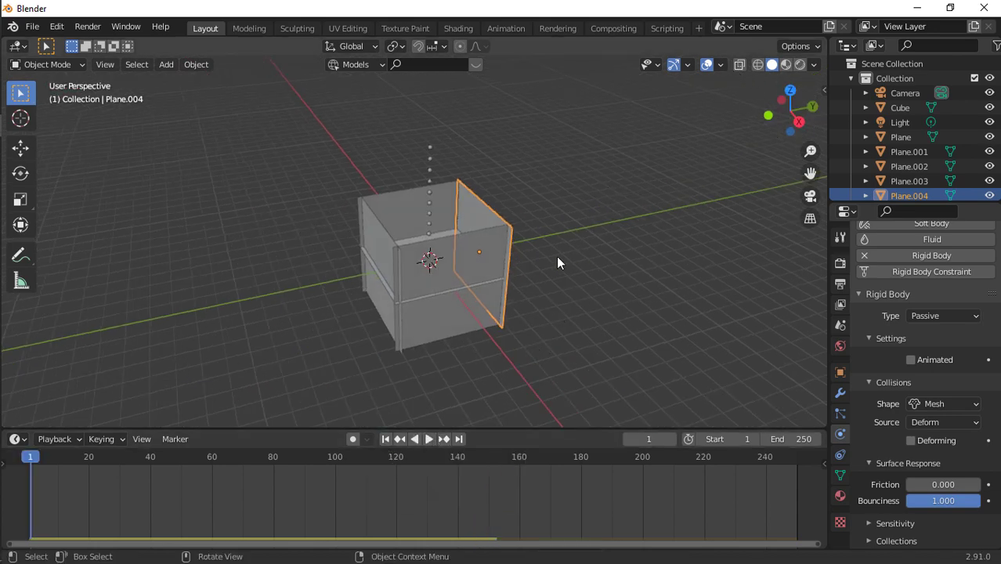
Isolate the cube in local view, look at it from the right orthographic view and scale it up by about 4.16.
scroll(557, 259, "up", 1)
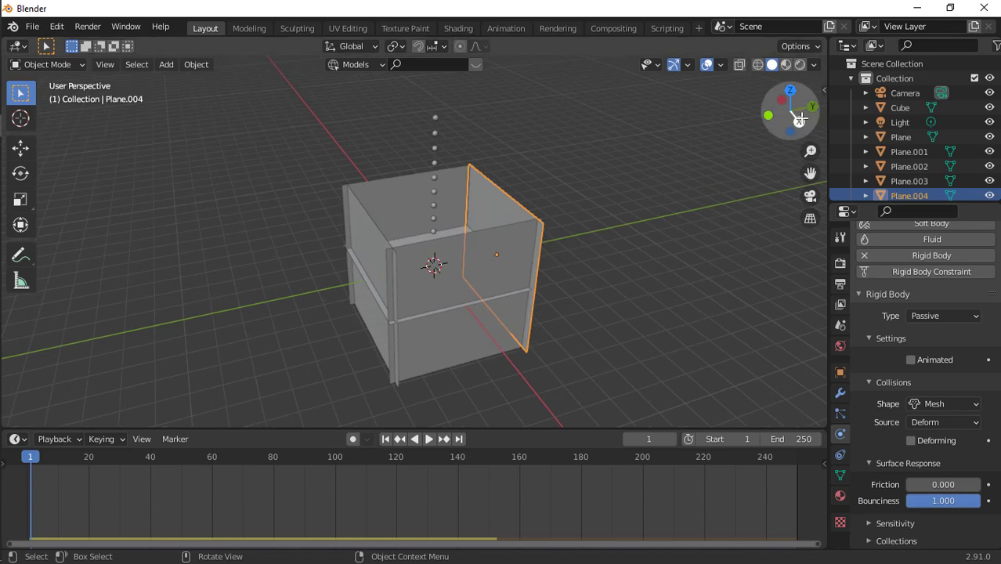
left_click(901, 108)
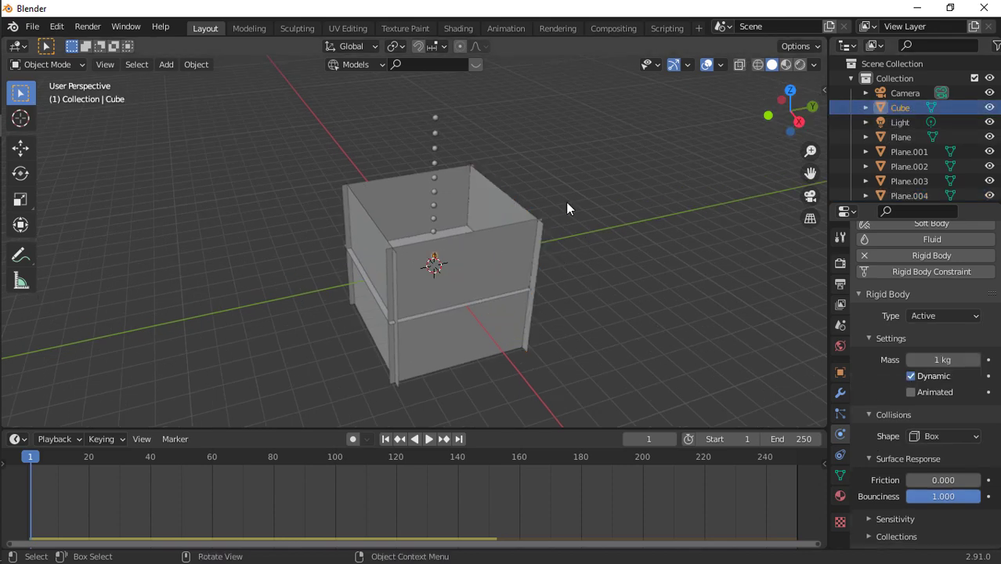
key("KP_Divide")
scroll(568, 208, "down", 15)
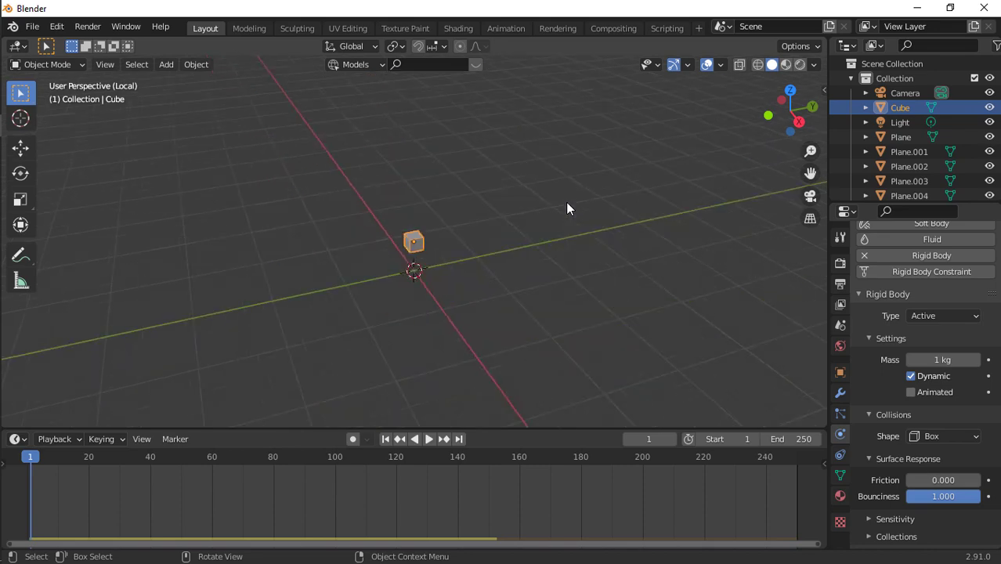
scroll(568, 207, "up", 3)
left_click(796, 120)
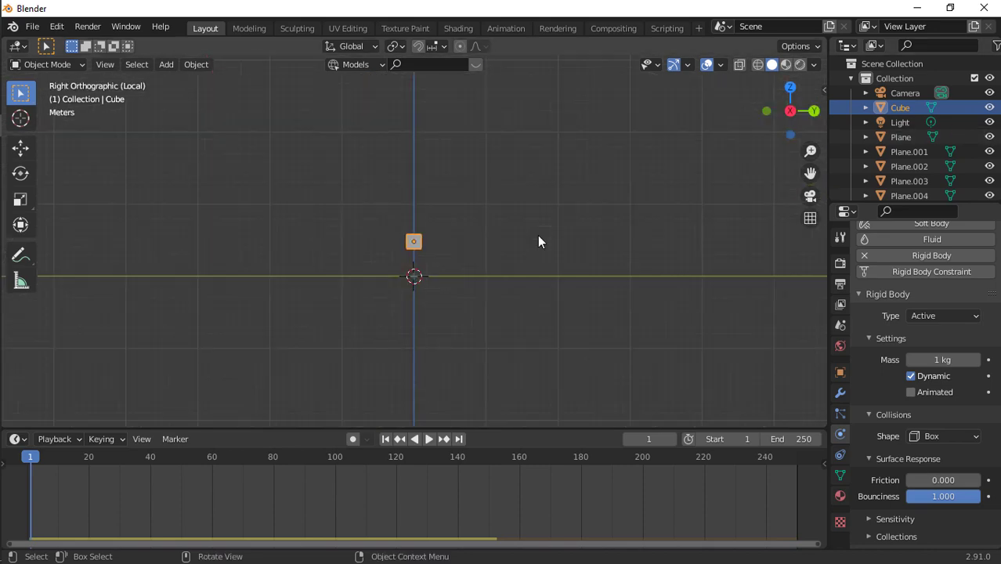
key("s")
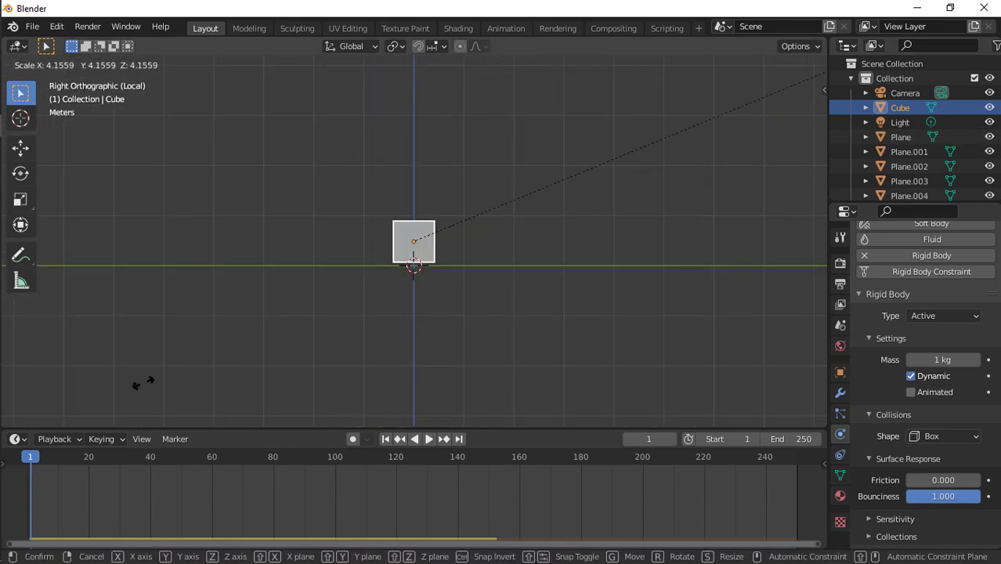
left_click(143, 382)
Move the cube up about 10.6 m along Z and sideways along positive Y, away from the origin.
key("g")
key("z")
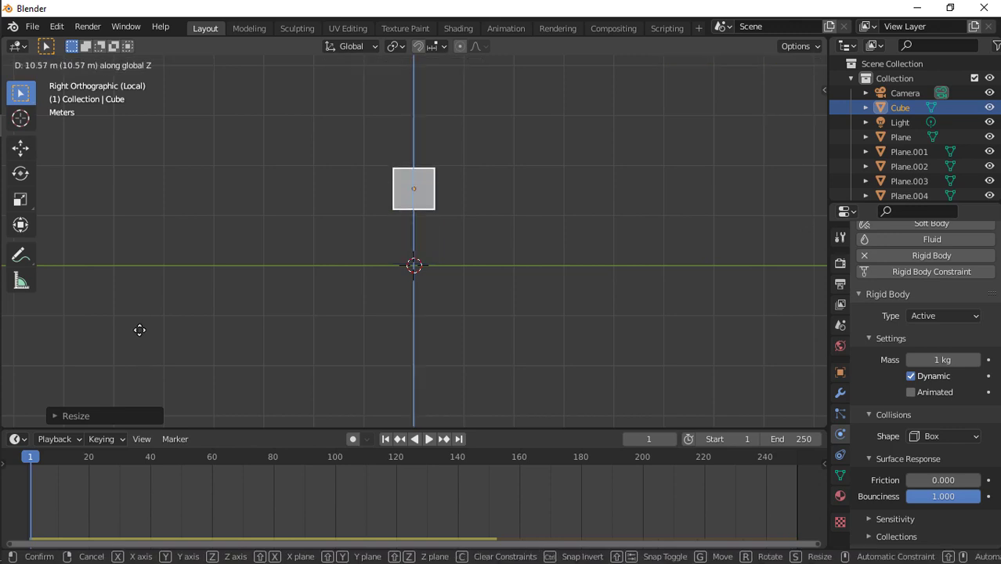
left_click(139, 330)
key("g")
key("y")
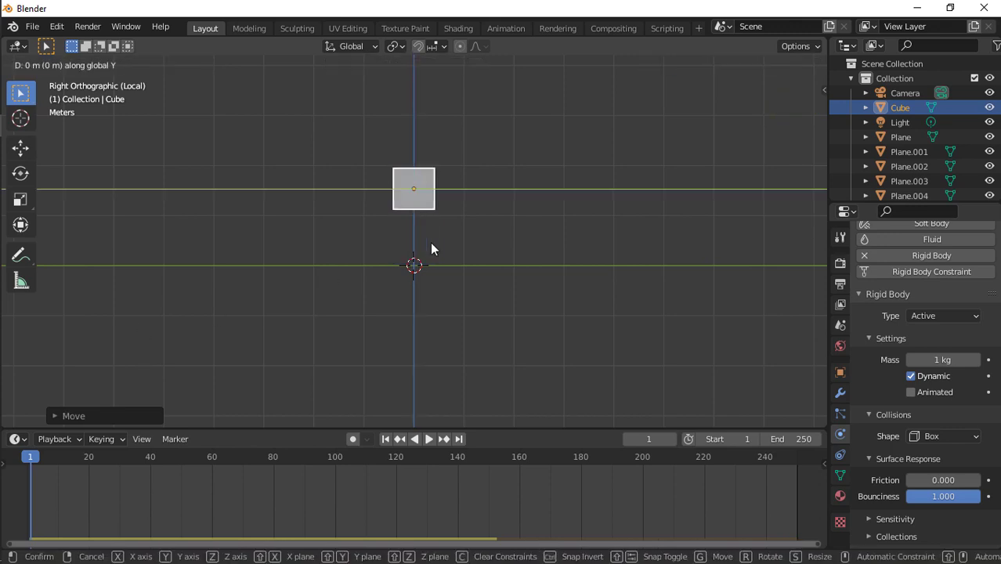
left_click(508, 224)
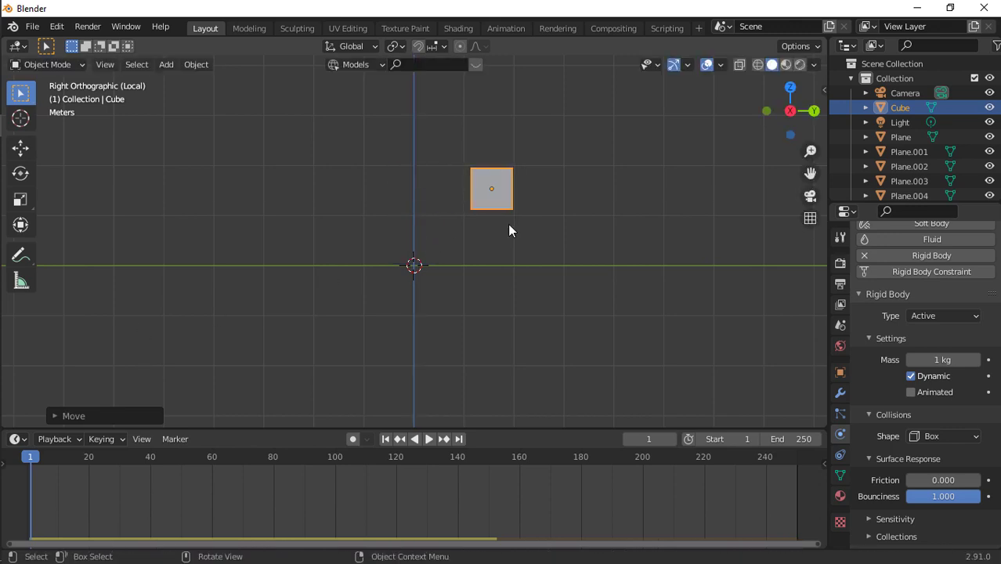
Insert a transform keyframe for the cube at frame 1.
key("i")
key("Down")
key("Down")
key("Down")
key("Down")
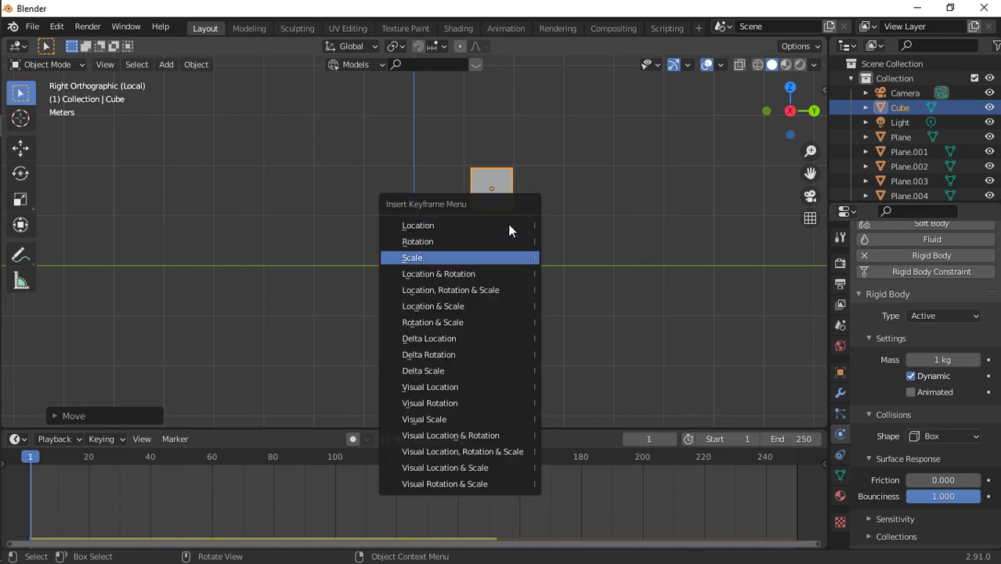
key("Return")
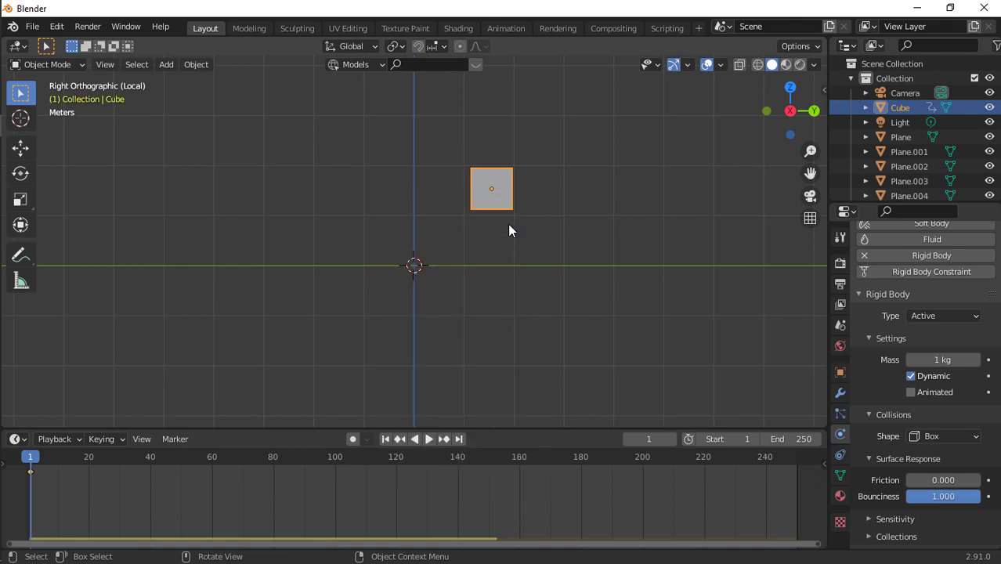
key("g")
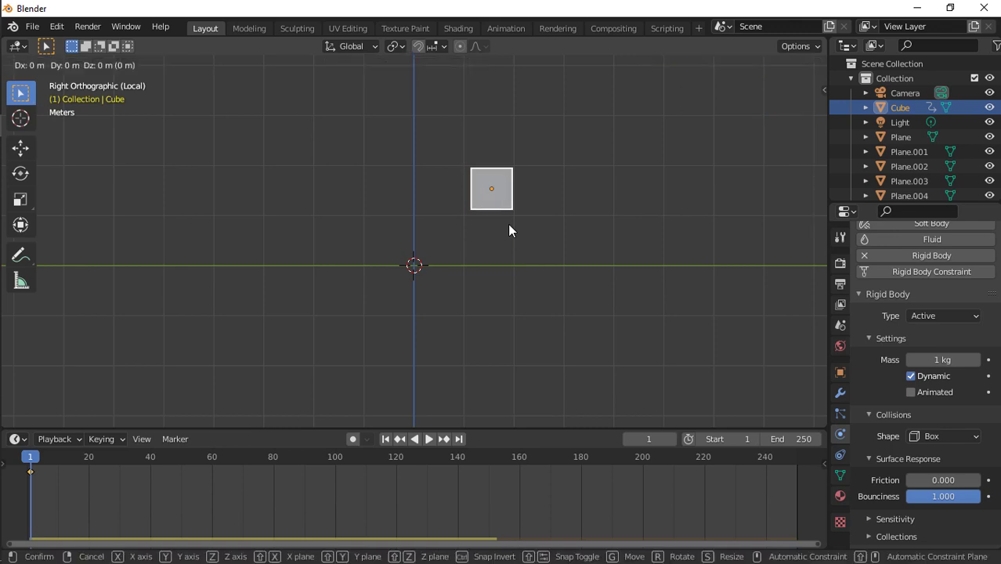
key("y")
left_click(508, 224)
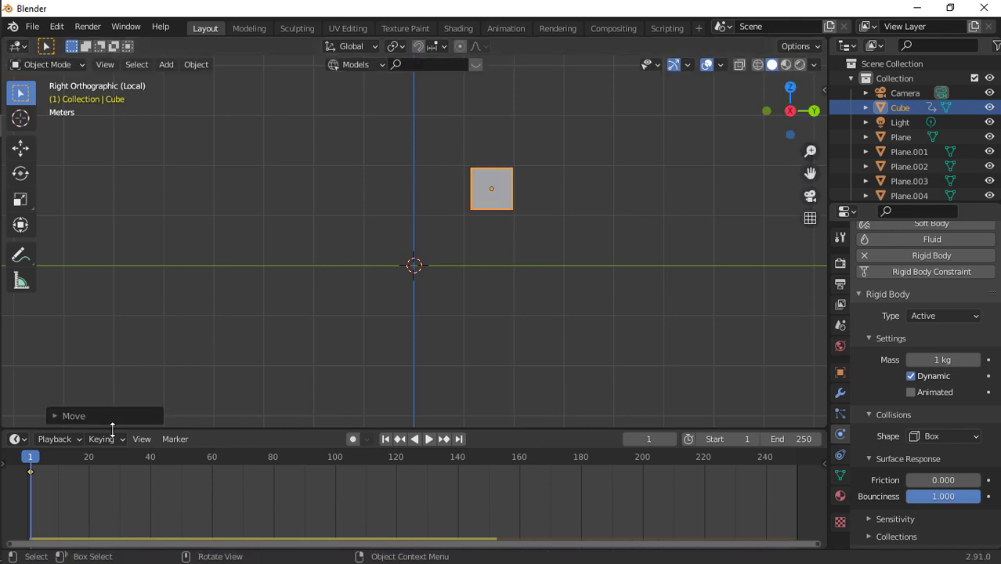
Check the cube's position at frame 20, play the simulation from frame 1, stop it and return to frame 1.
left_click(88, 455)
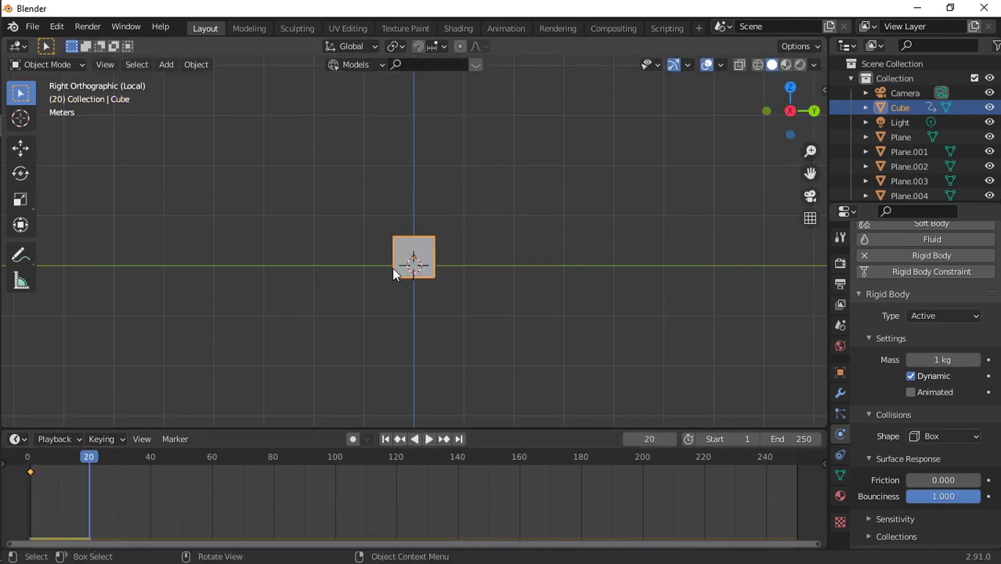
left_click(385, 440)
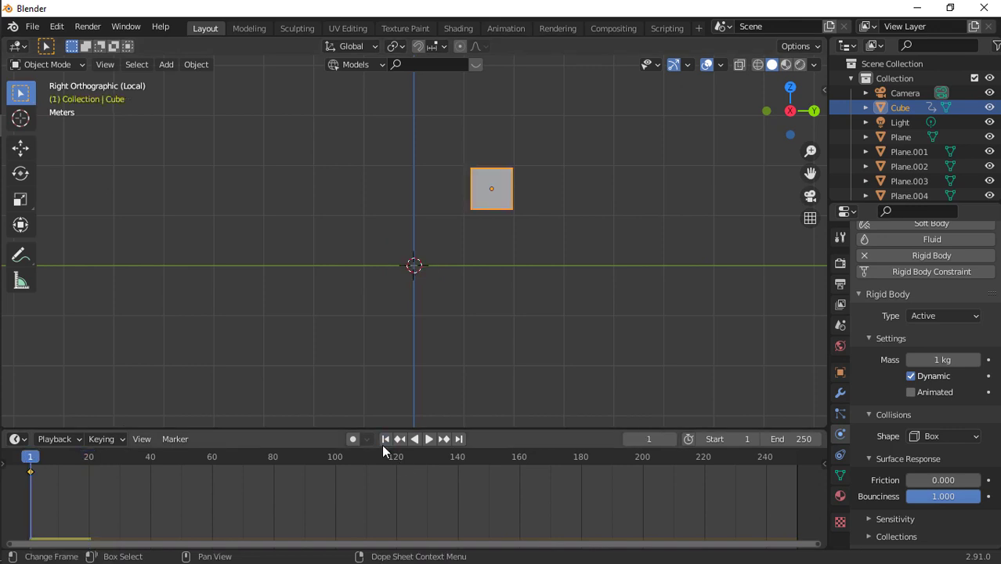
key("space")
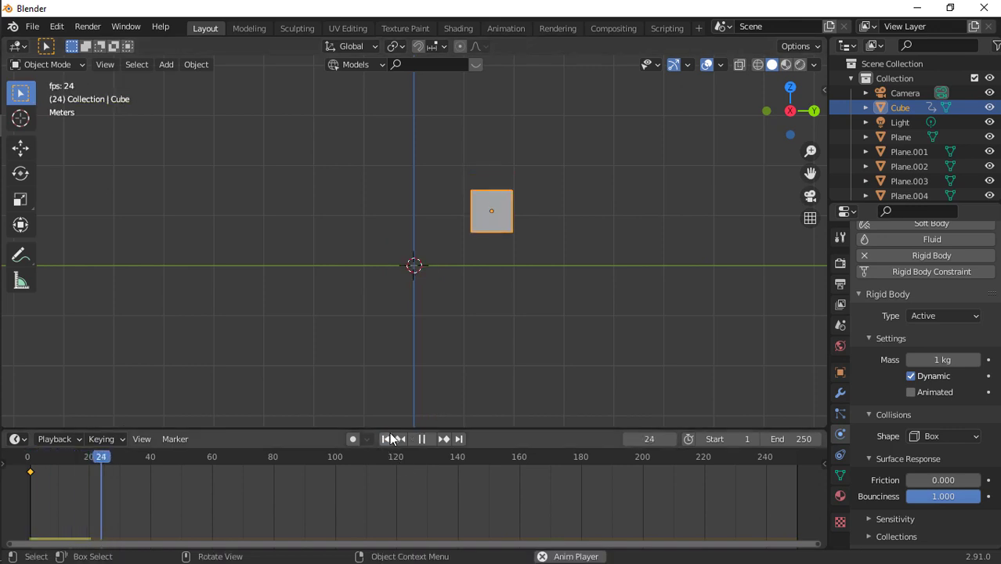
key("space")
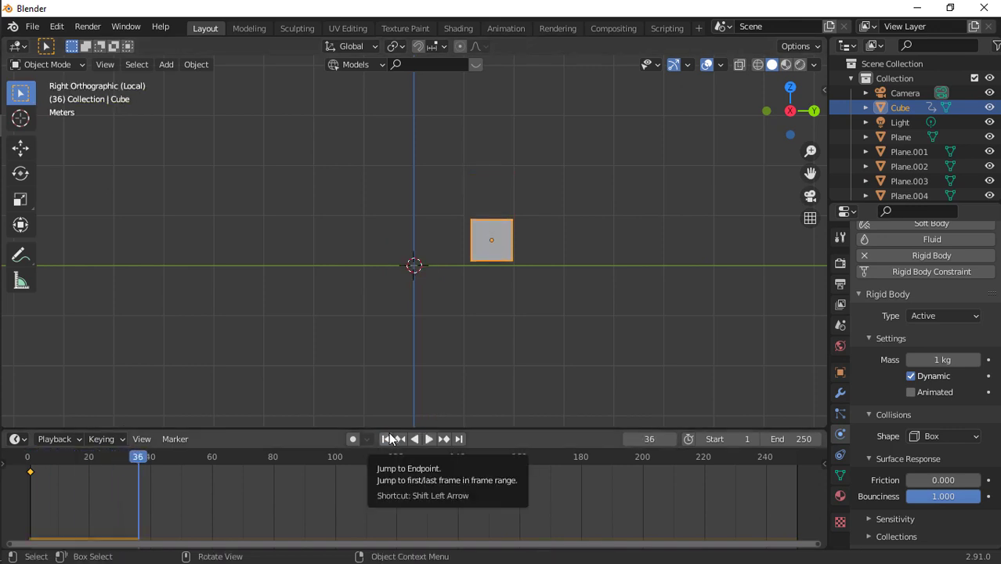
left_click(387, 439)
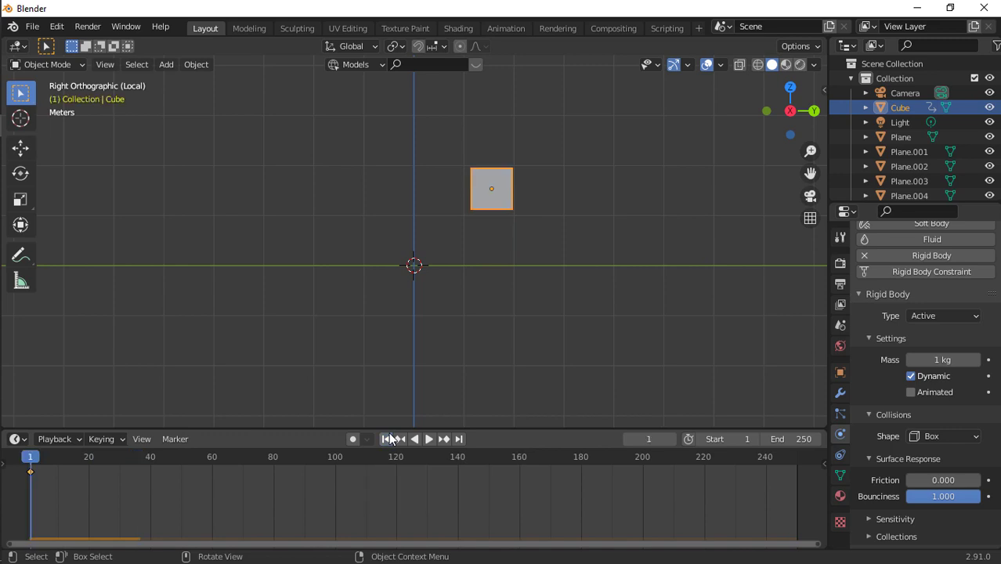
Set the cube's rigid body to Animated with Dynamic turned off.
left_click(912, 393)
key("g")
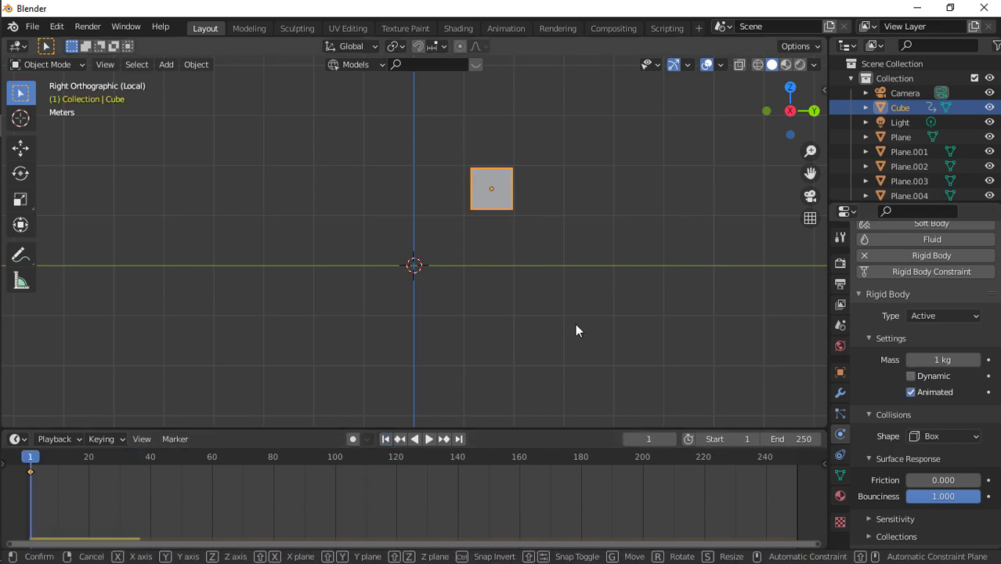
key("y")
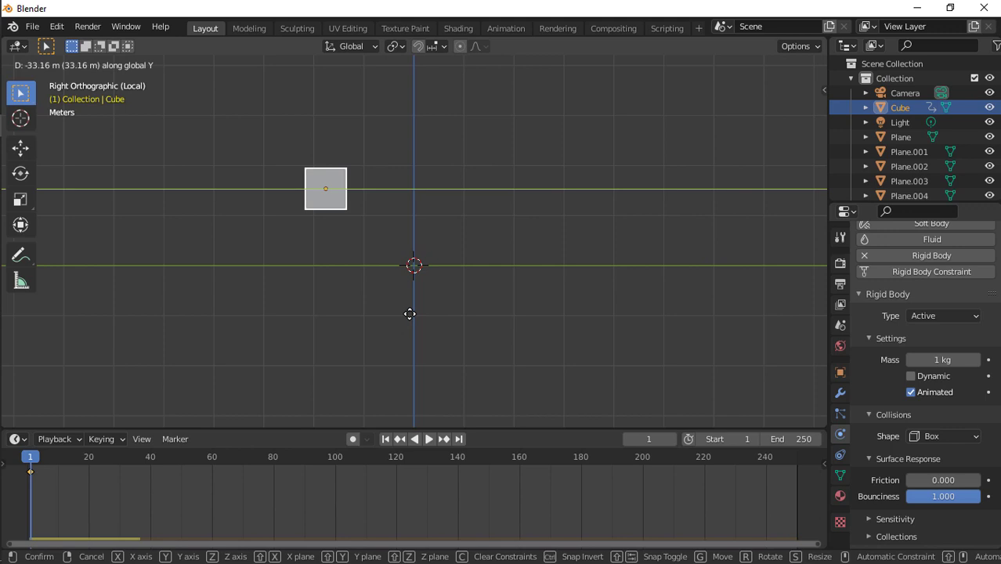
left_click(410, 313)
At frame 20, move the cube along negative Y to the other side of the origin and insert a Location keyframe.
left_click(88, 458)
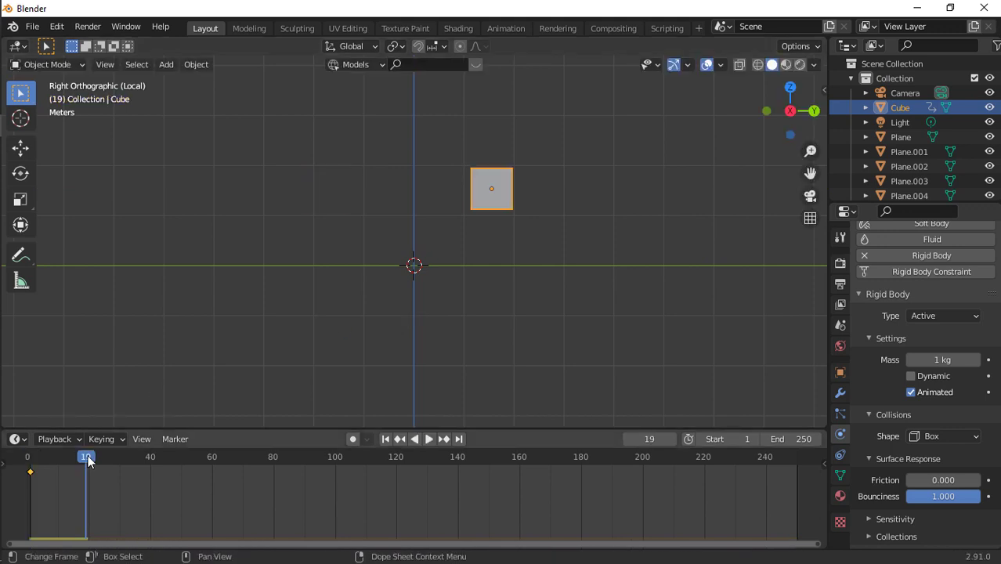
mouse_move(88, 458)
left_mouse_down()
mouse_move(98, 457)
mouse_move(87, 457)
left_mouse_up()
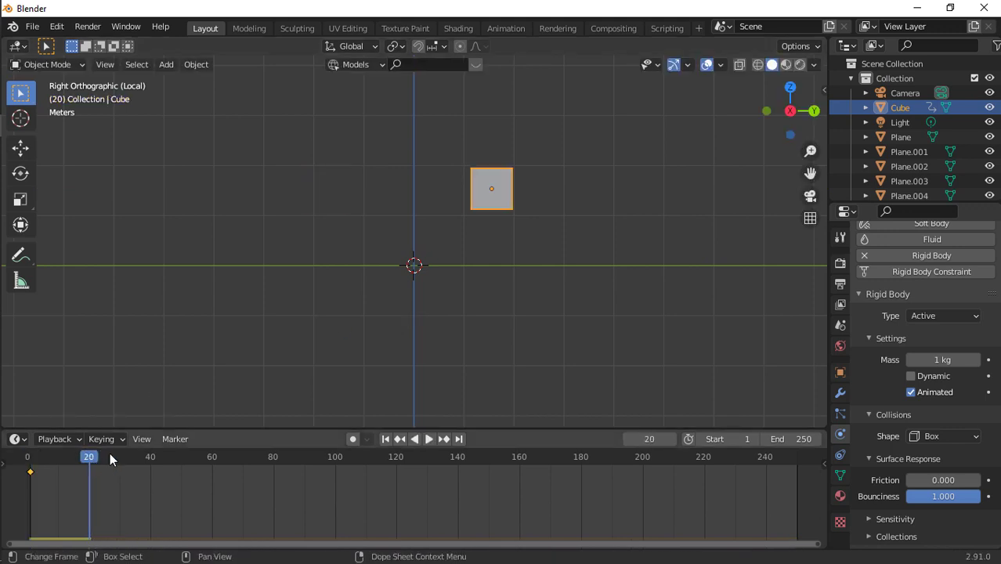
key("g")
key("y")
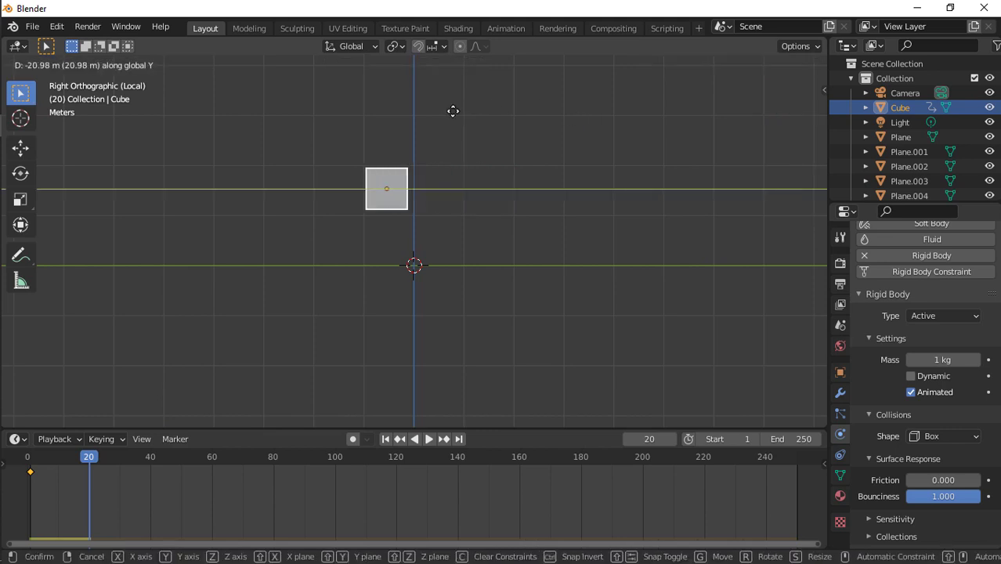
left_click(423, 114)
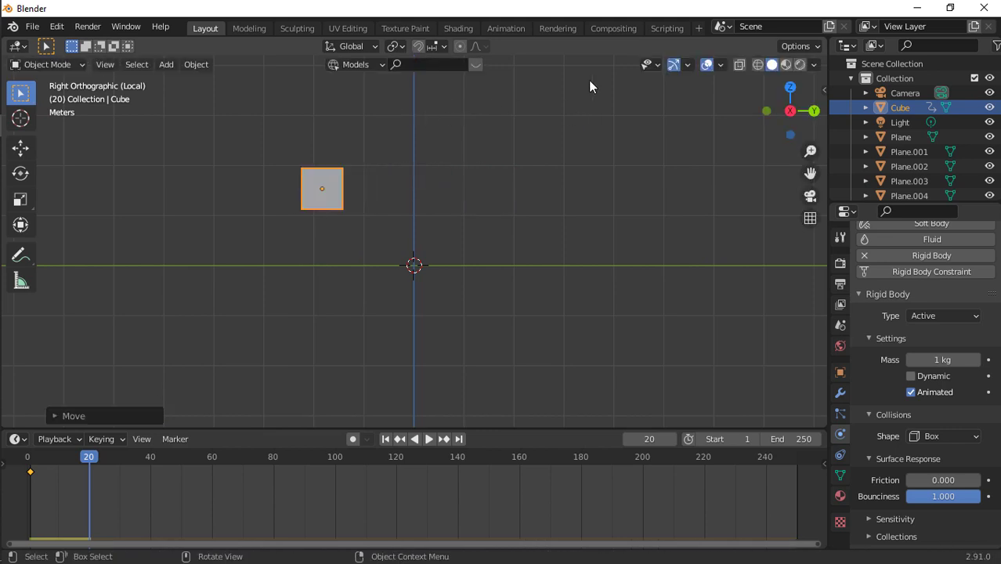
key("i")
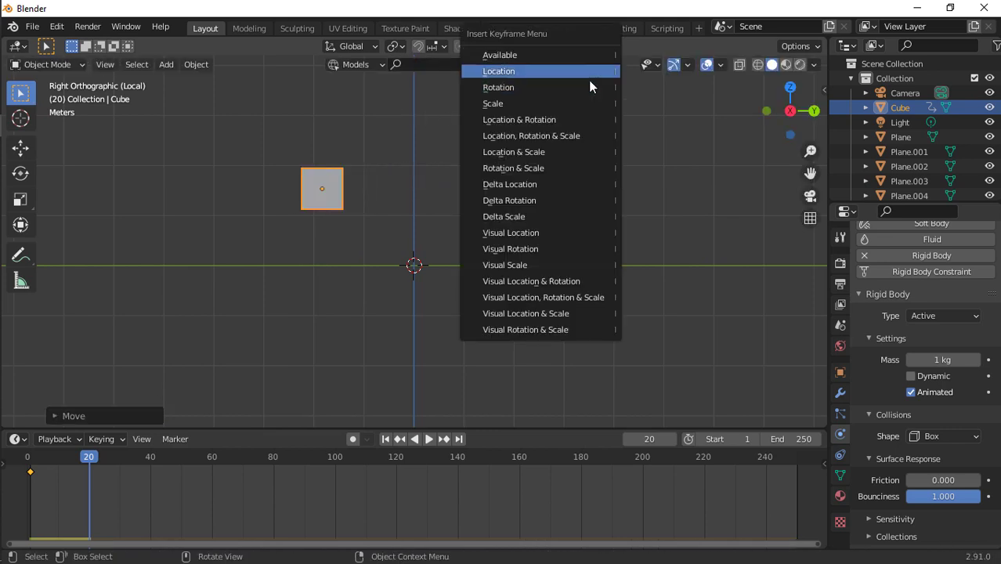
left_click(589, 79)
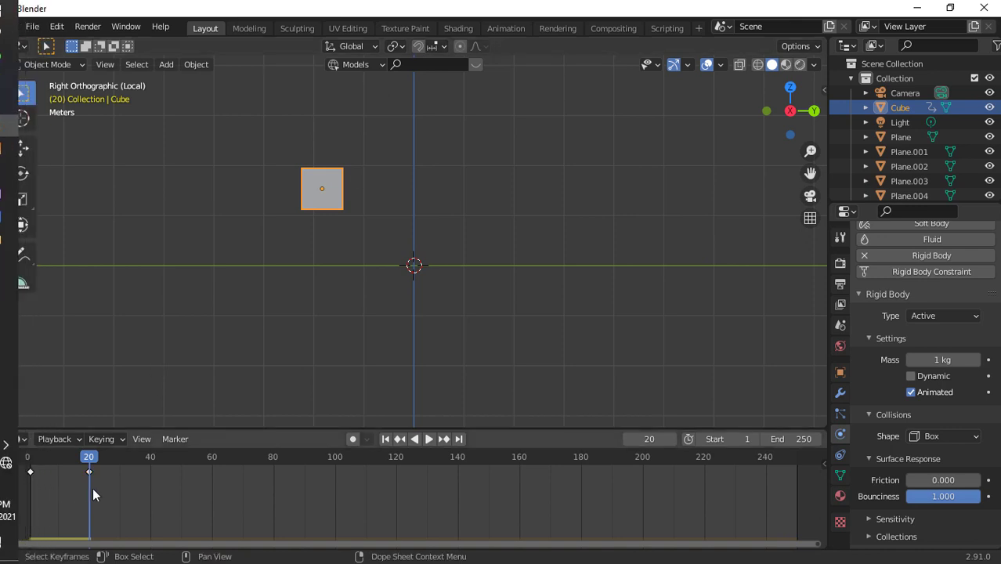
Duplicate the cube's keyframes at frames 1 and 20 and place the copies at frames 40 and 59.
left_click_drag(93, 488, 25, 471)
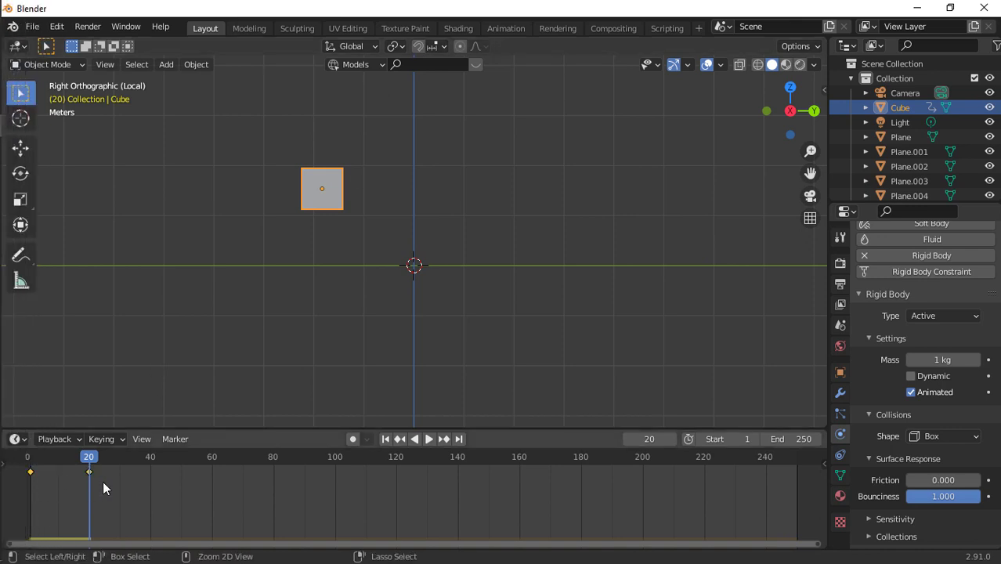
key("g")
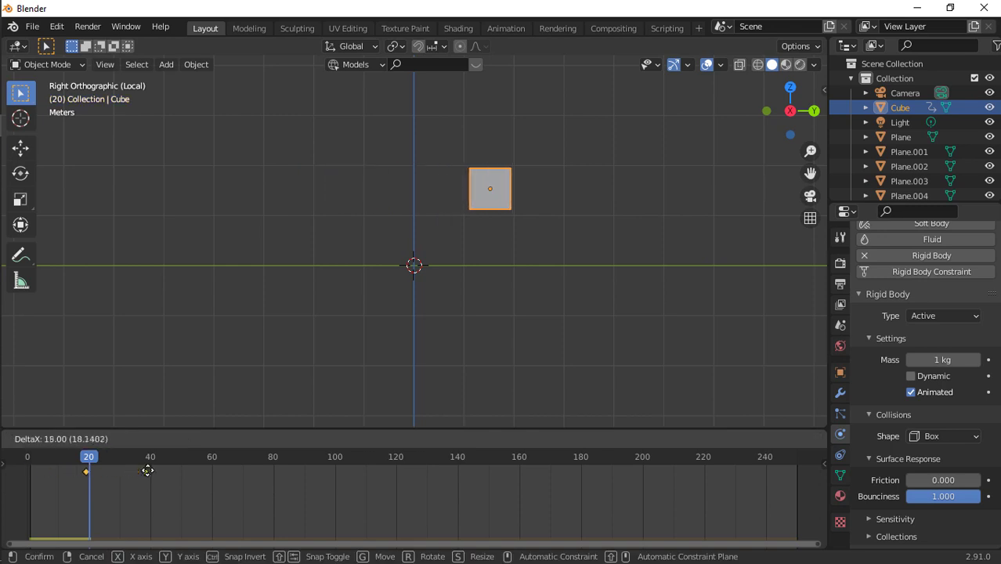
left_click(78, 476)
key("ctrl+z")
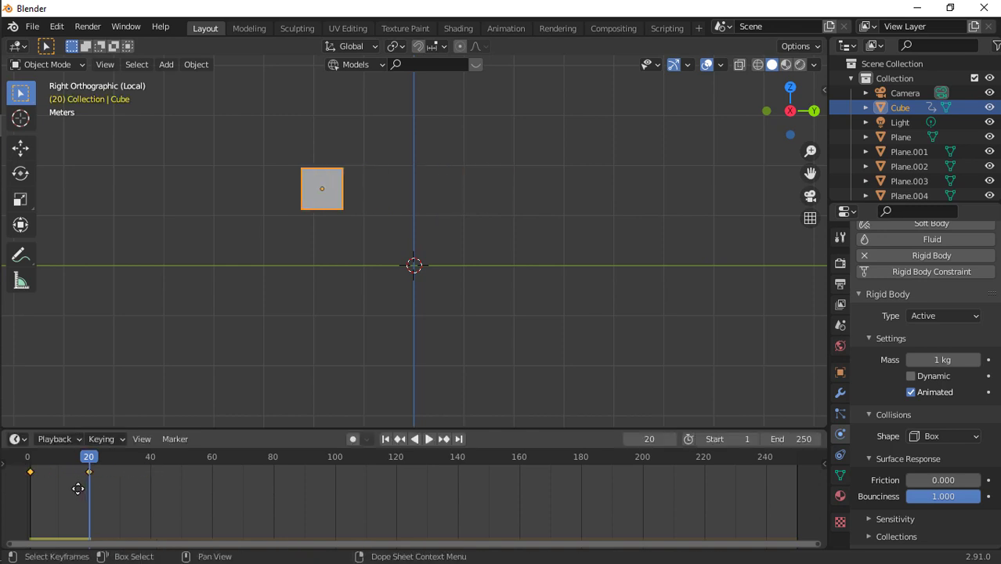
key("shift+d")
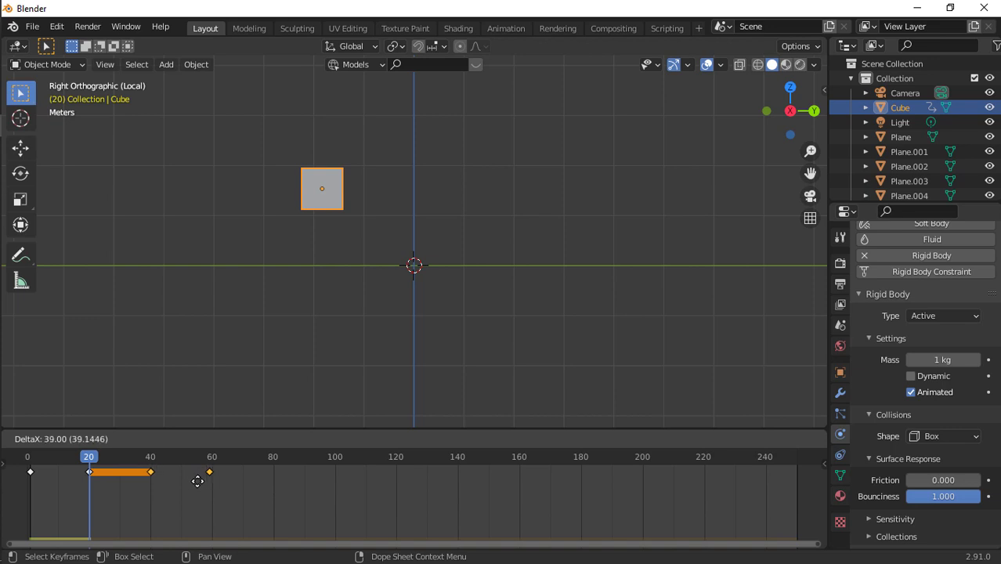
left_click(177, 499)
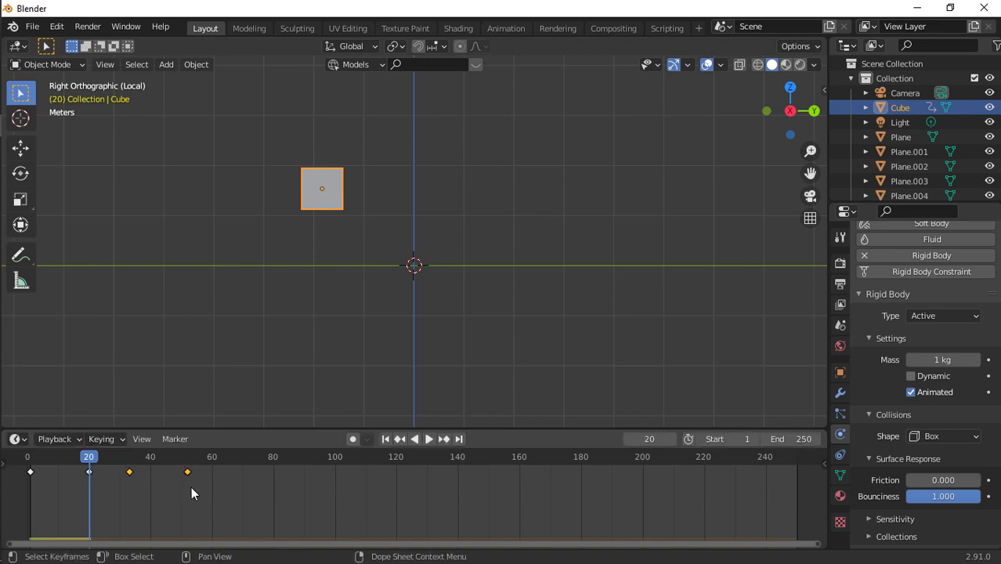
key("g")
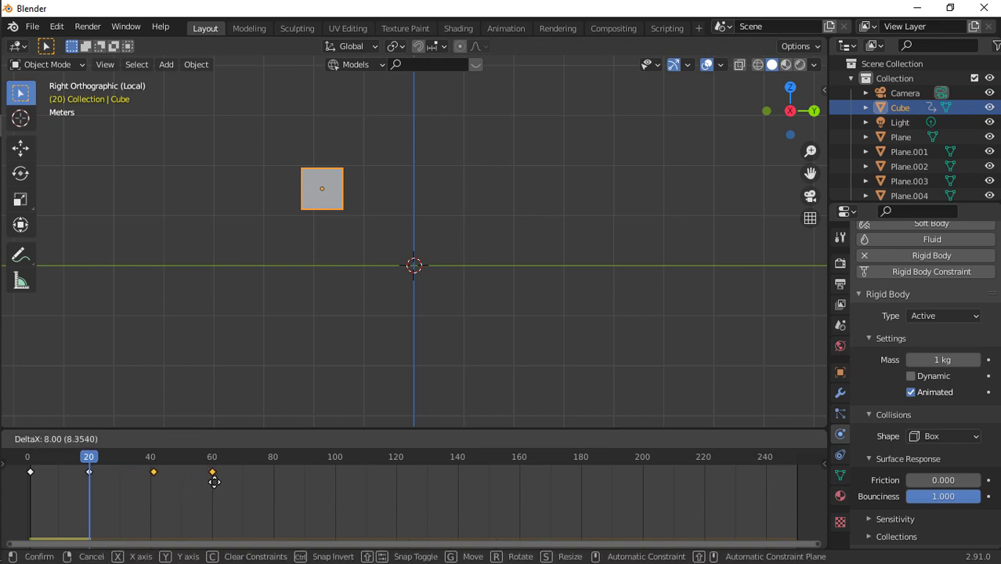
left_click(212, 484)
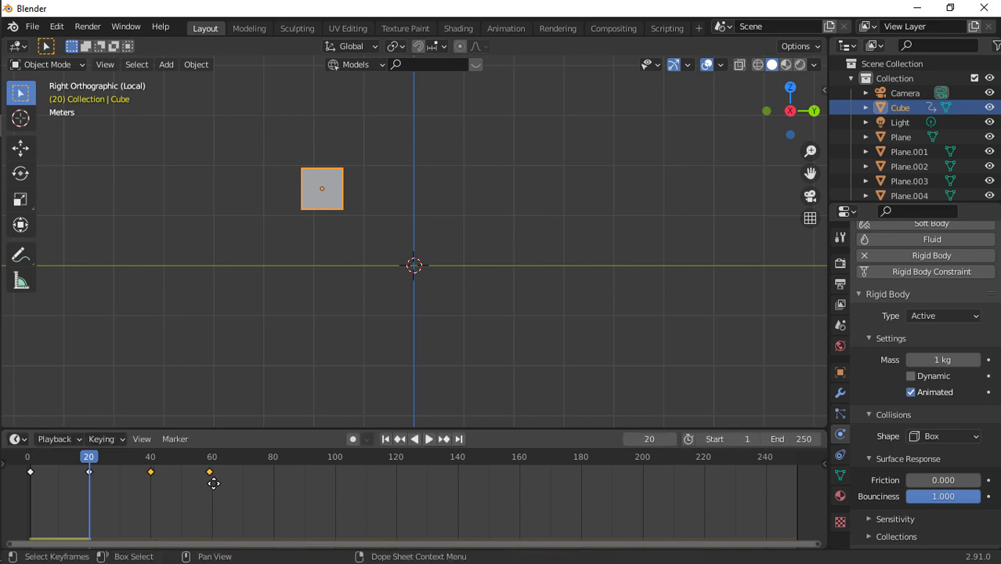
Try to swap the two duplicated keyframes by moving the first past the second and shifting both back toward frame 40.
left_click(164, 479)
left_click(151, 473)
key("g")
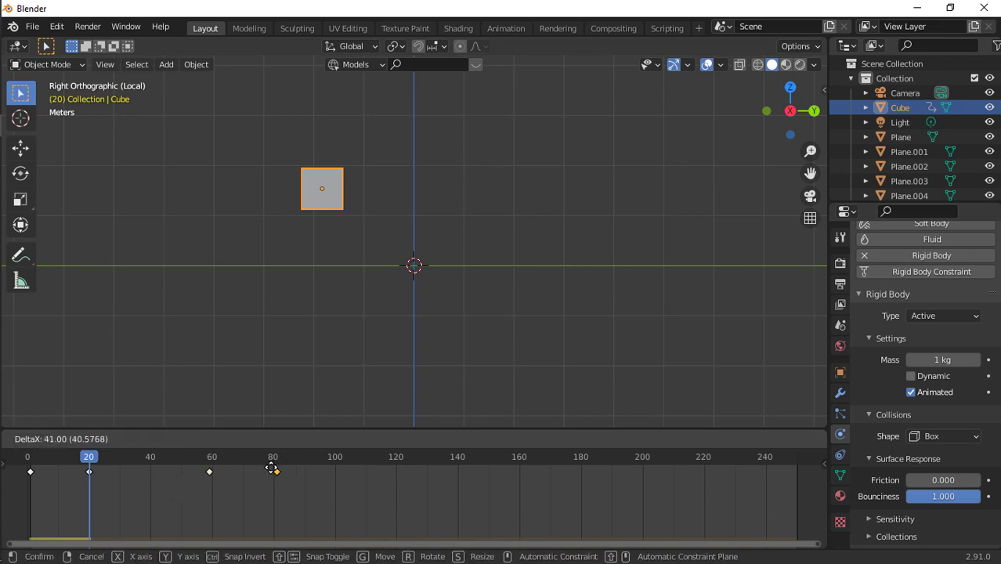
left_click(271, 469)
left_click_drag(202, 489, 296, 461)
key("g")
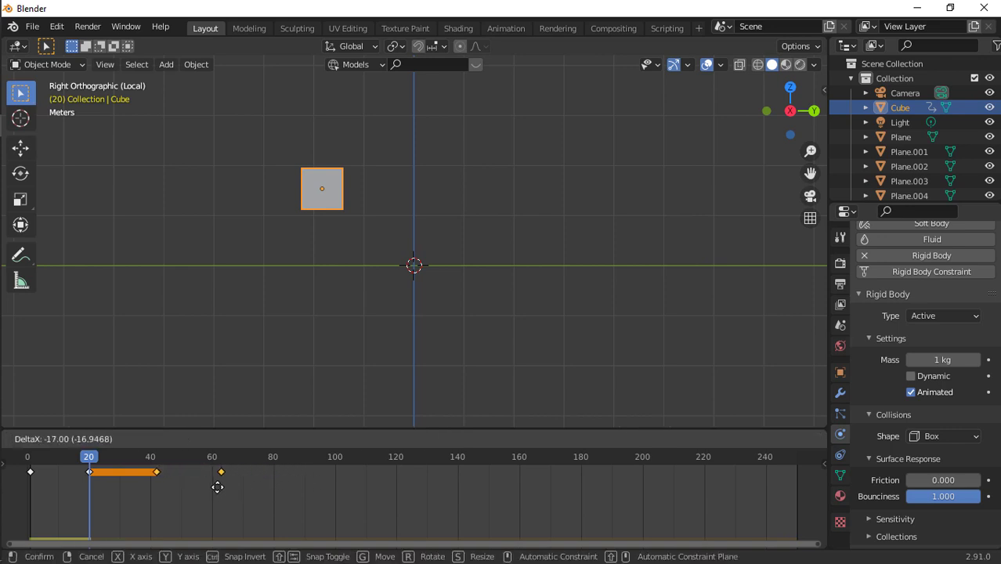
left_click(212, 488)
Play the animation from frame 1 to check the cube's back-and-forth movement, and stop it after the last keyframe.
key("space")
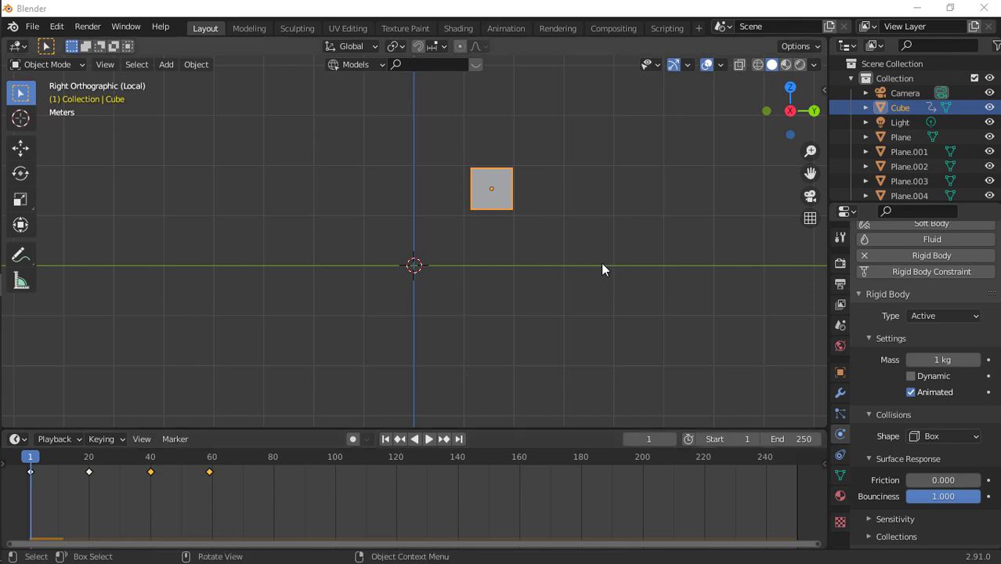
left_click(429, 441)
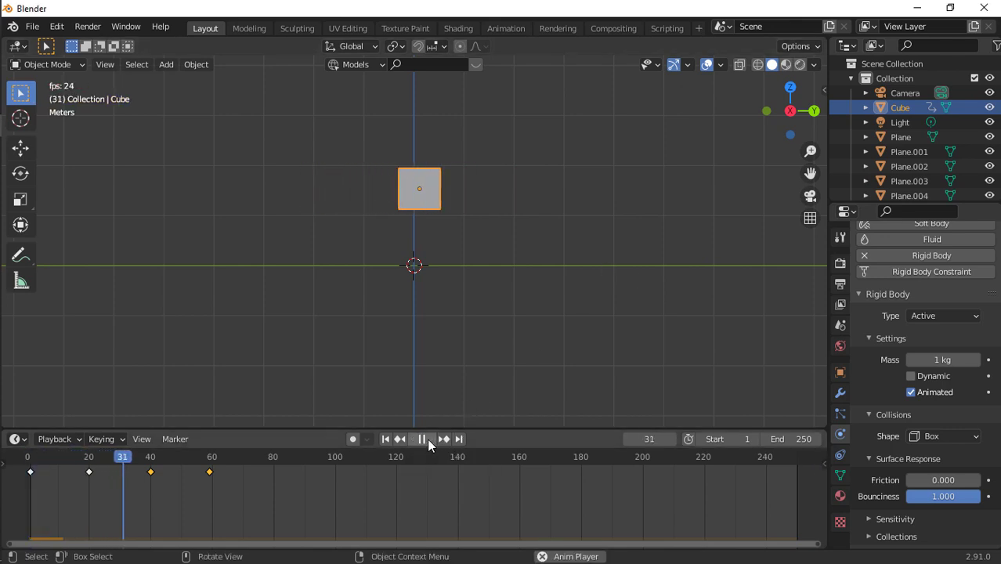
left_click(429, 440)
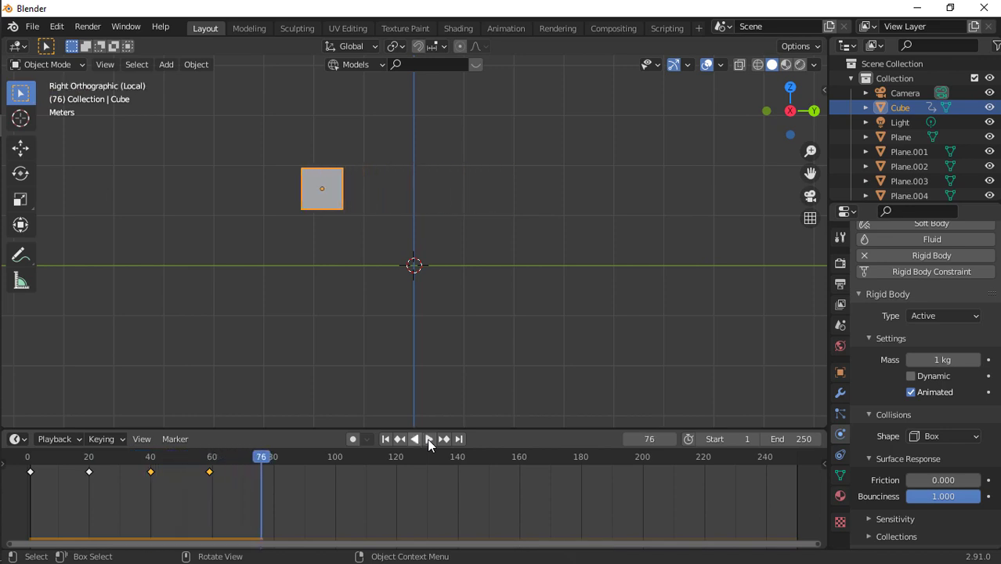
Go to frame 80 and move the cube about 34.19 m along positive Y.
key("space")
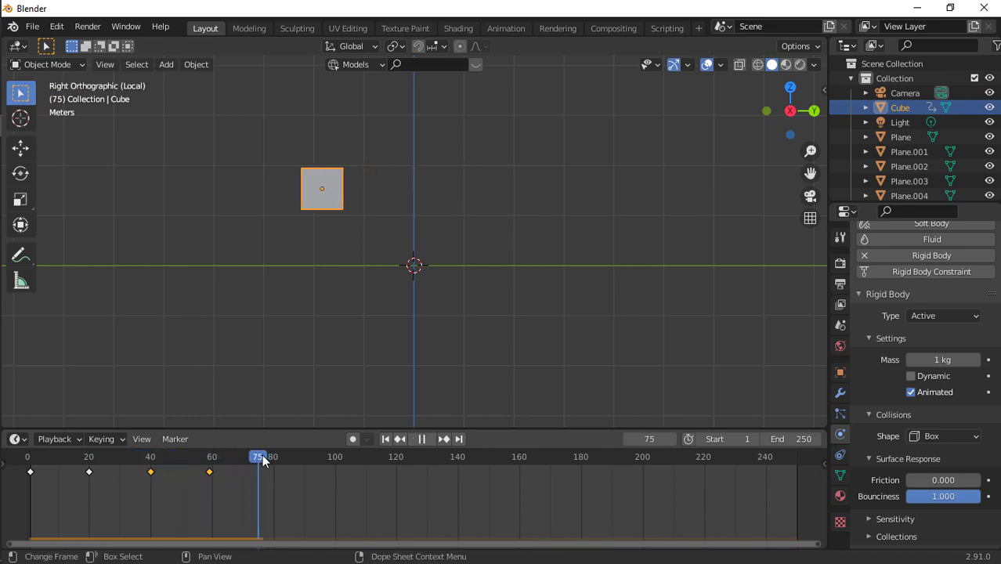
key("space")
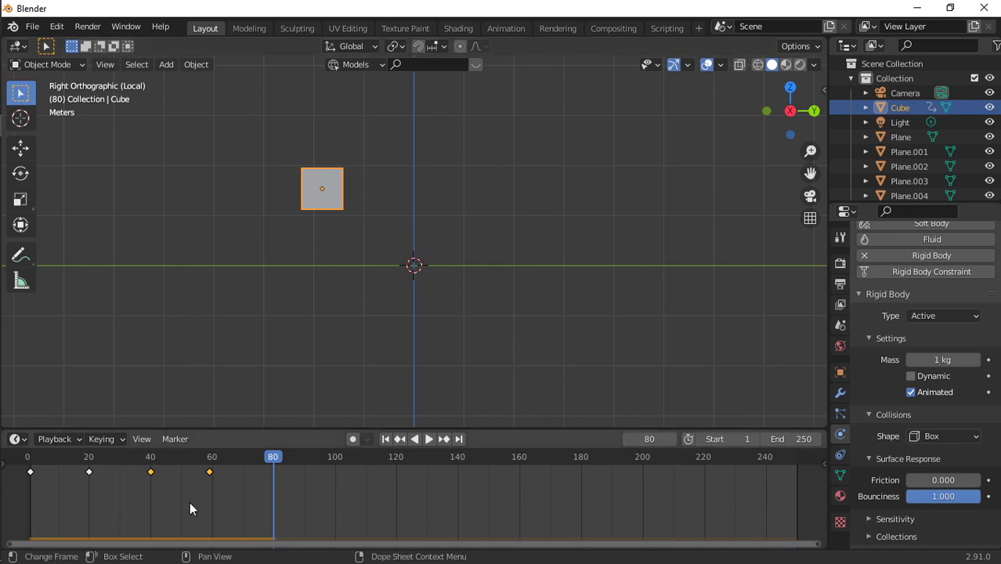
left_click(156, 475)
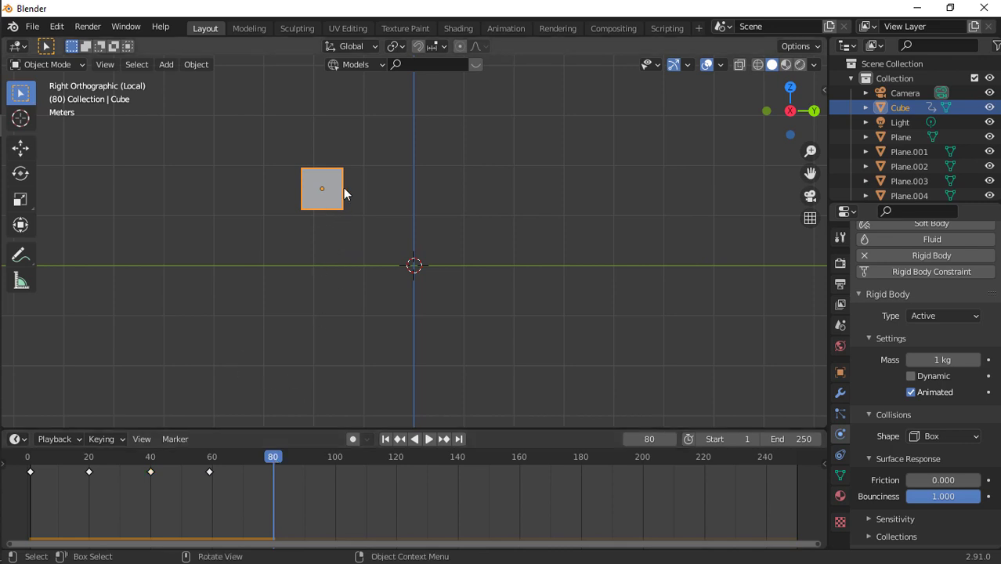
key("g")
key("y")
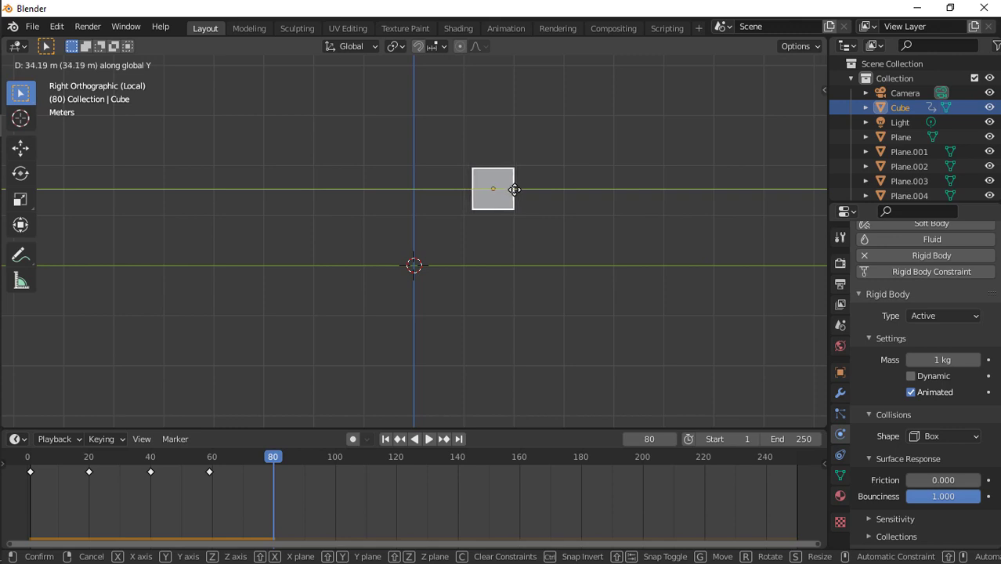
left_click(514, 189)
Scale the cube up to about five times its size and raise it about 7.63 m along Z.
key("s")
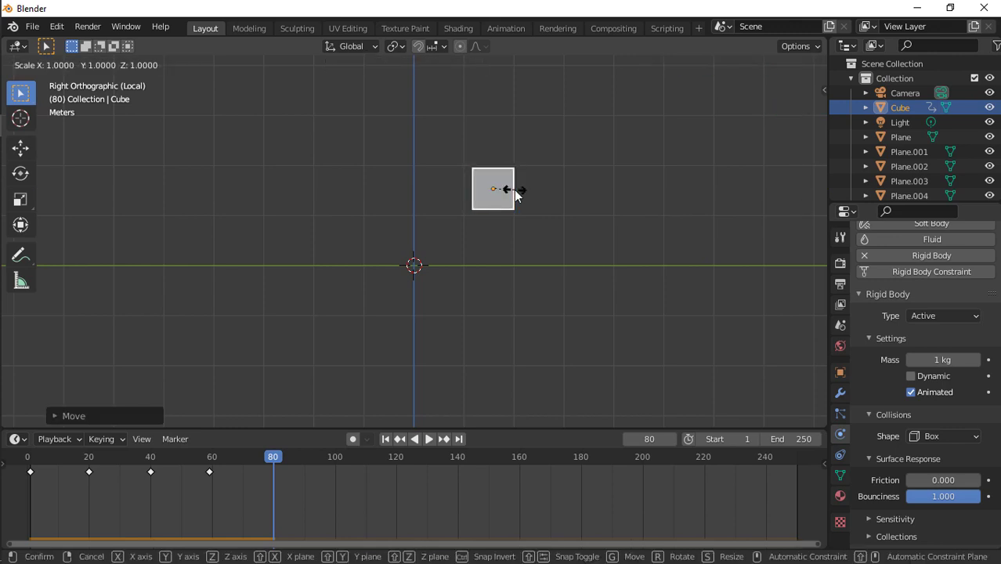
left_click(596, 166)
key("g")
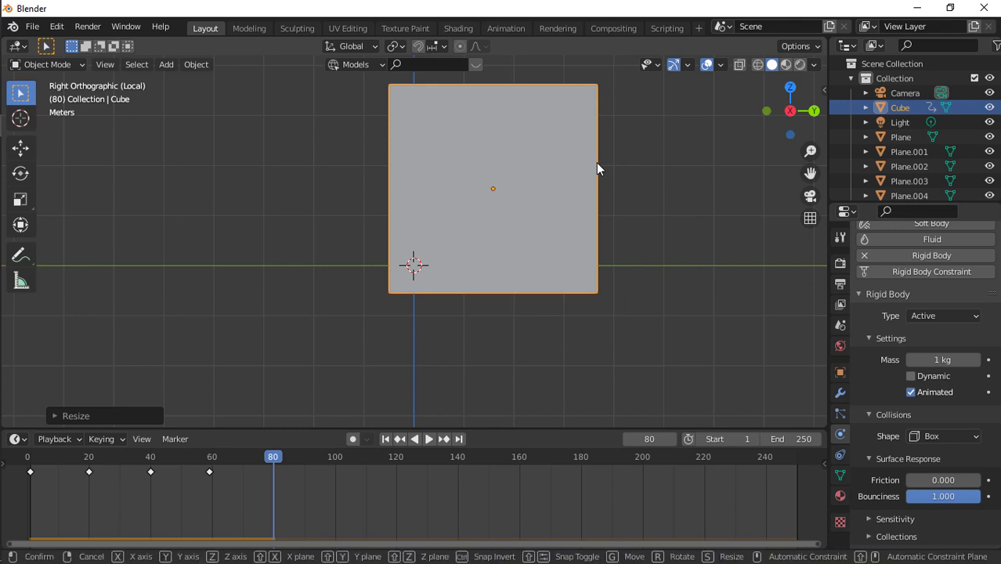
key("z")
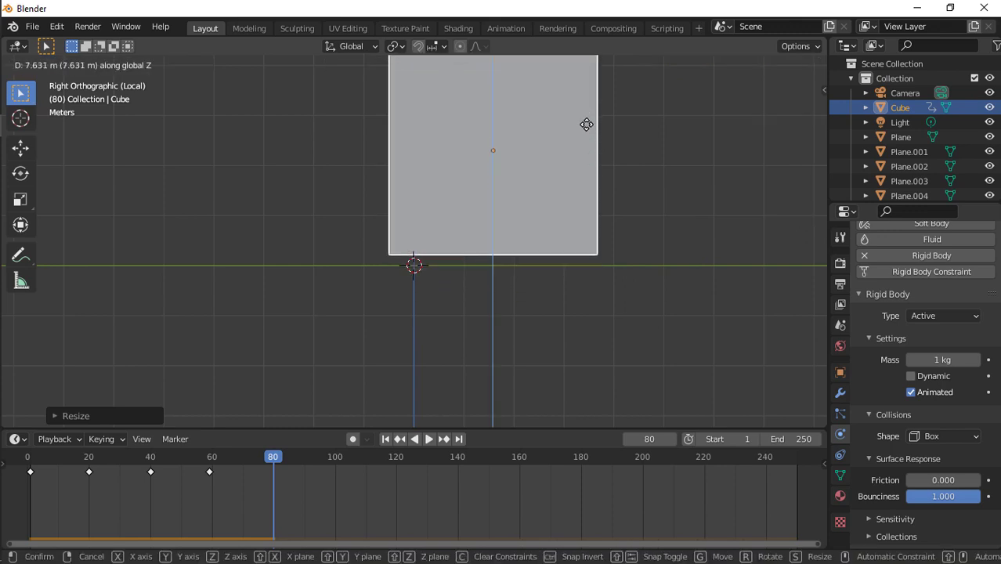
left_click(586, 125)
Insert a Location, Rotation & Scale keyframe for the enlarged cube at frame 80.
key("i")
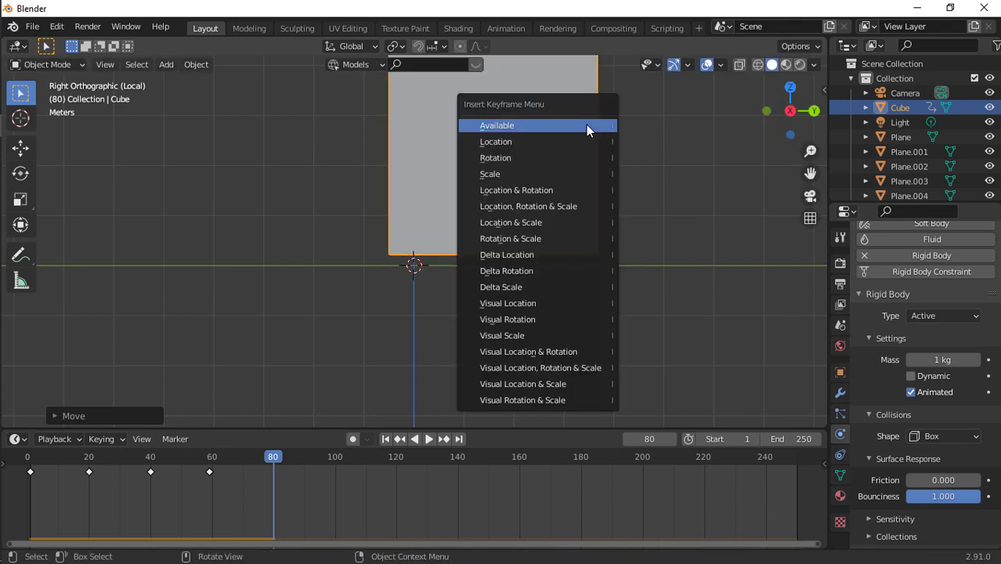
key("Down")
key("Down")
key("Down")
key("Down")
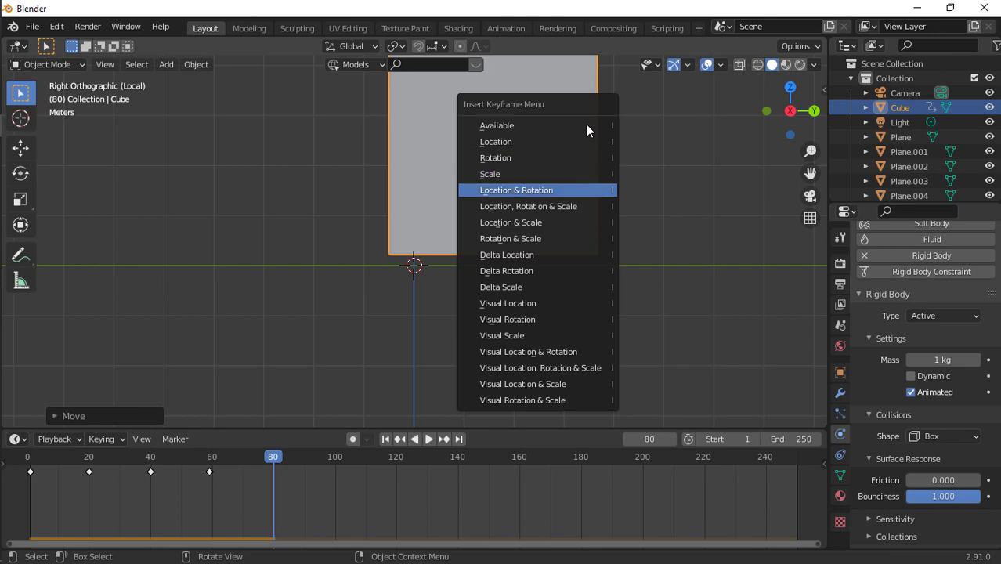
key("Down")
key("Return")
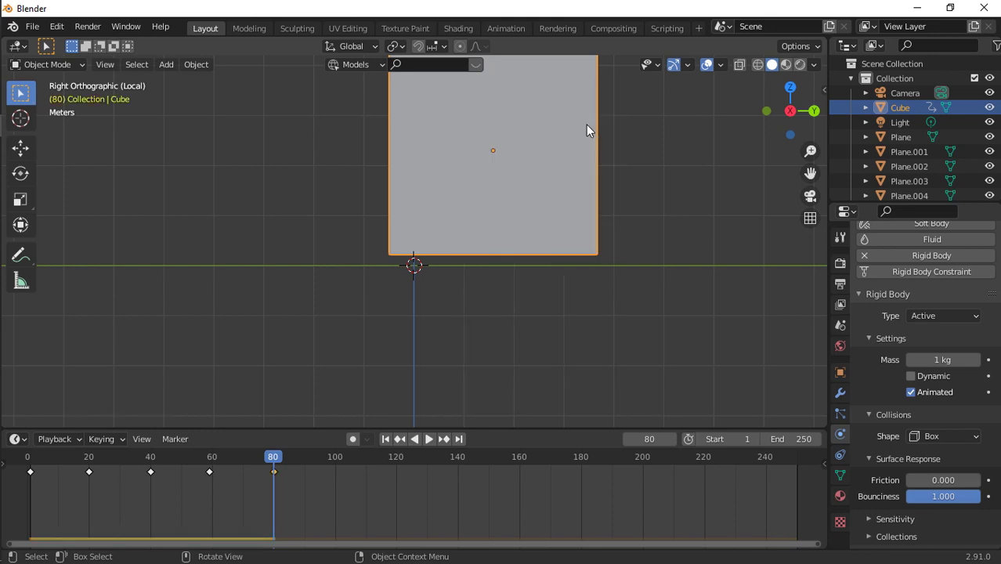
Play the cube's keyframed movement and scaling from frame 1 and stop it past frame 80.
left_click(381, 442)
key("space")
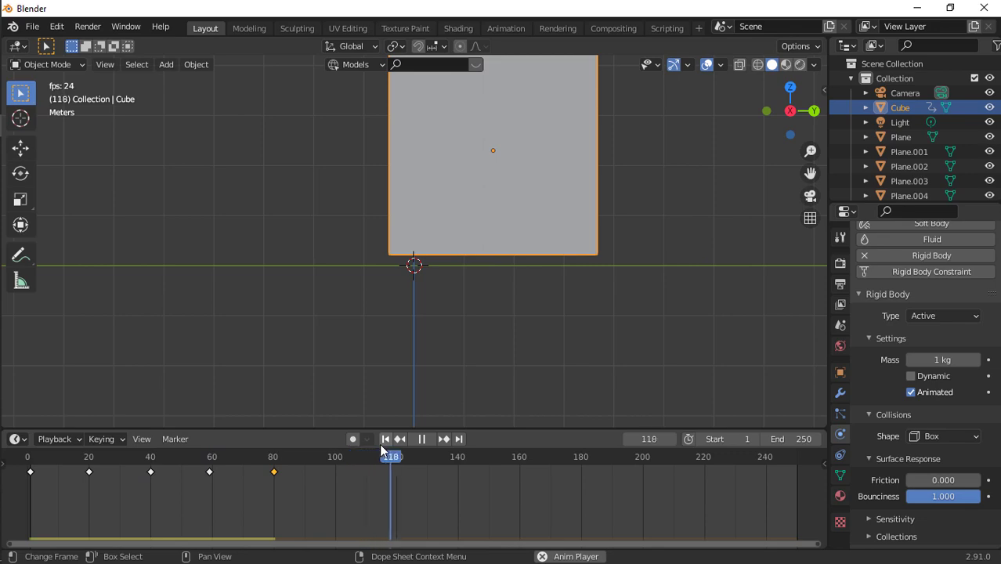
key("space")
Leave local view, look into the walled box from above and play the simulation from frame 1.
key("KP_Divide")
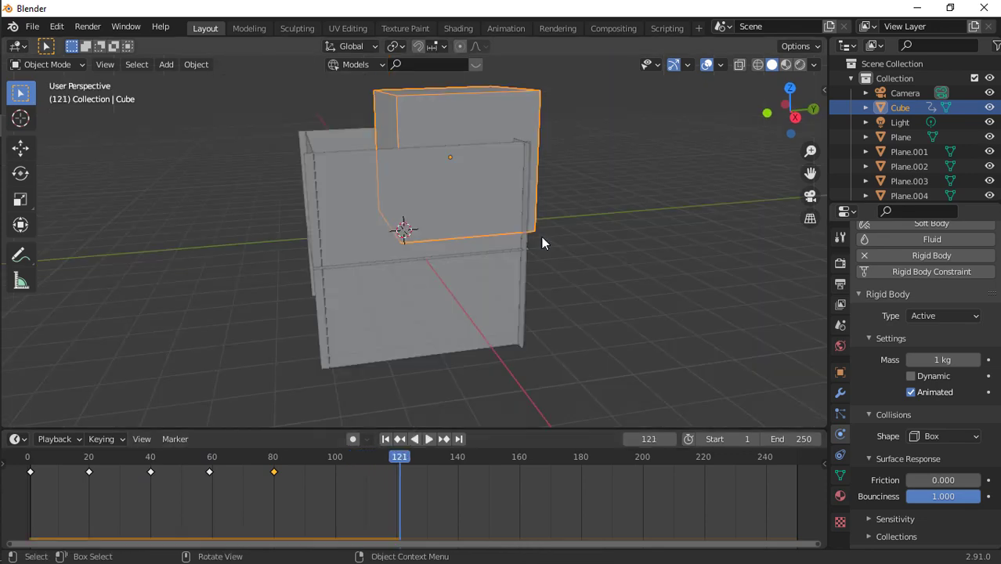
scroll(541, 289, "up", 2)
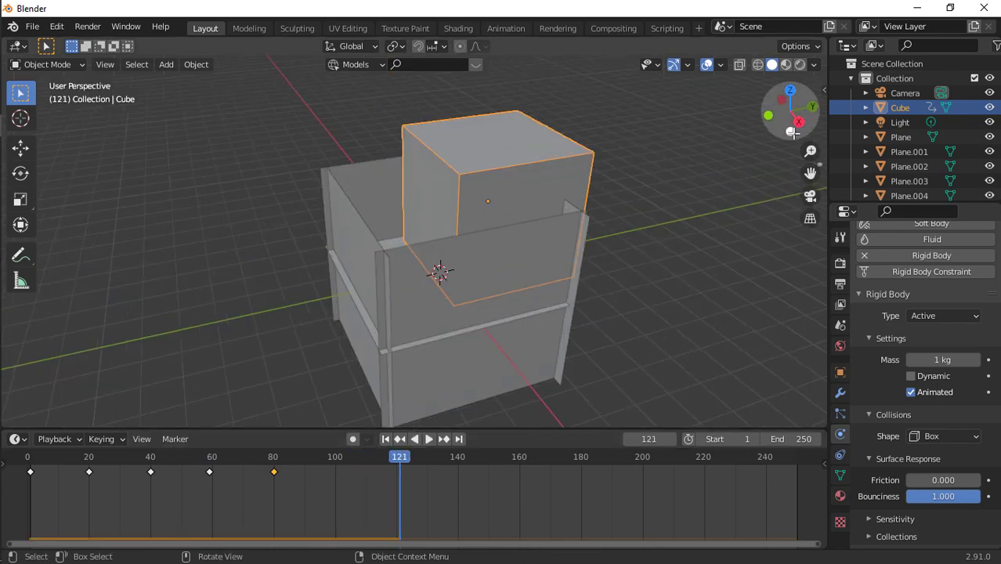
left_click_drag(793, 131, 793, 175)
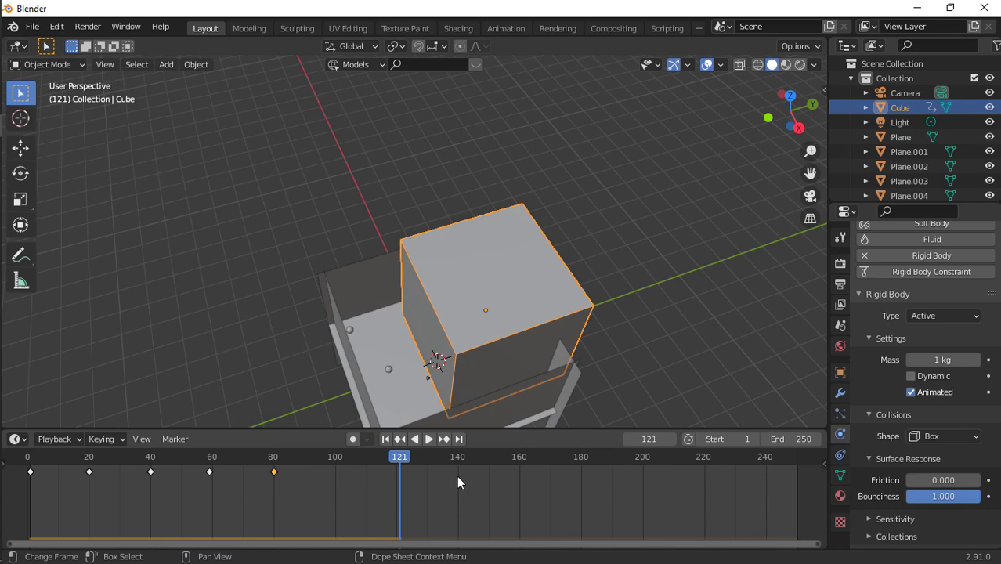
left_click(386, 439)
key("space")
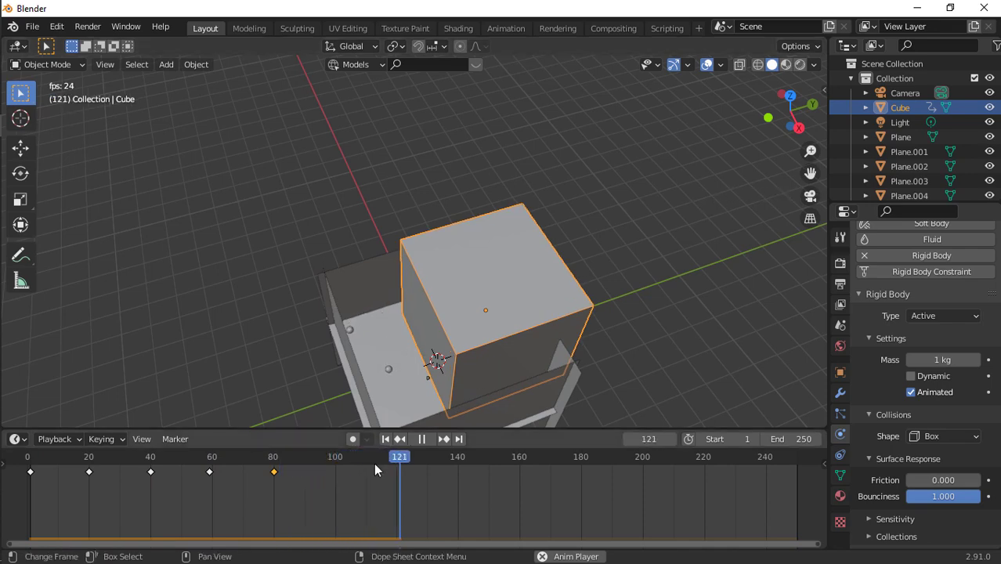
Replay the simulation from frame 1 and watch the growing cube and spheres from above and from the side.
left_click(384, 443)
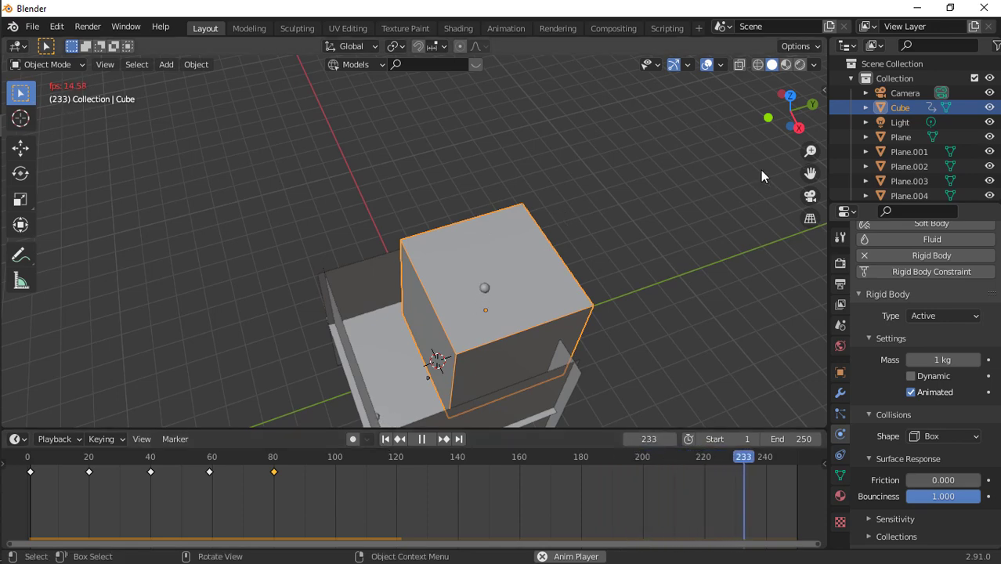
left_click(791, 95)
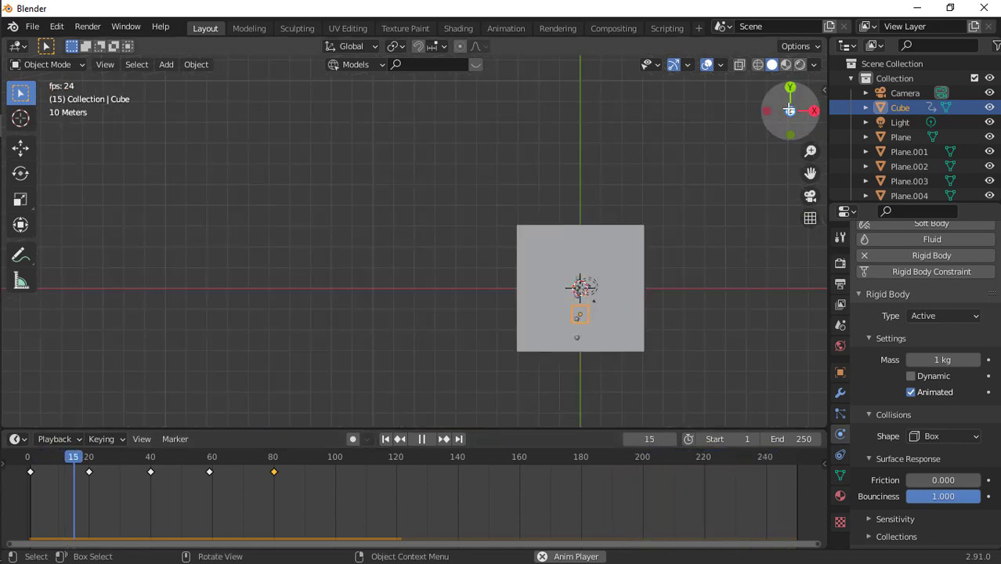
mouse_move(790, 110)
left_mouse_down()
mouse_move(793, 143)
mouse_move(789, 90)
left_mouse_up()
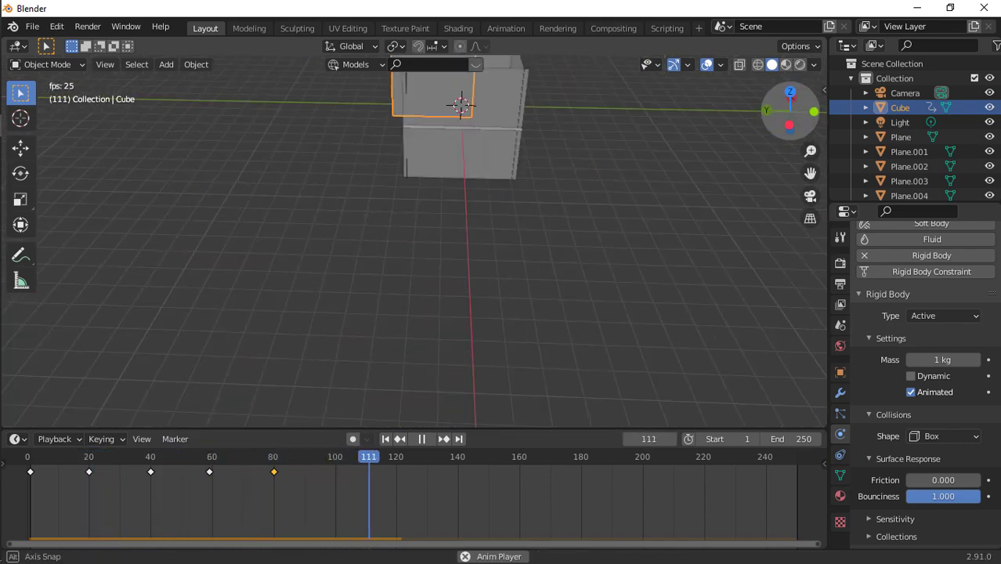
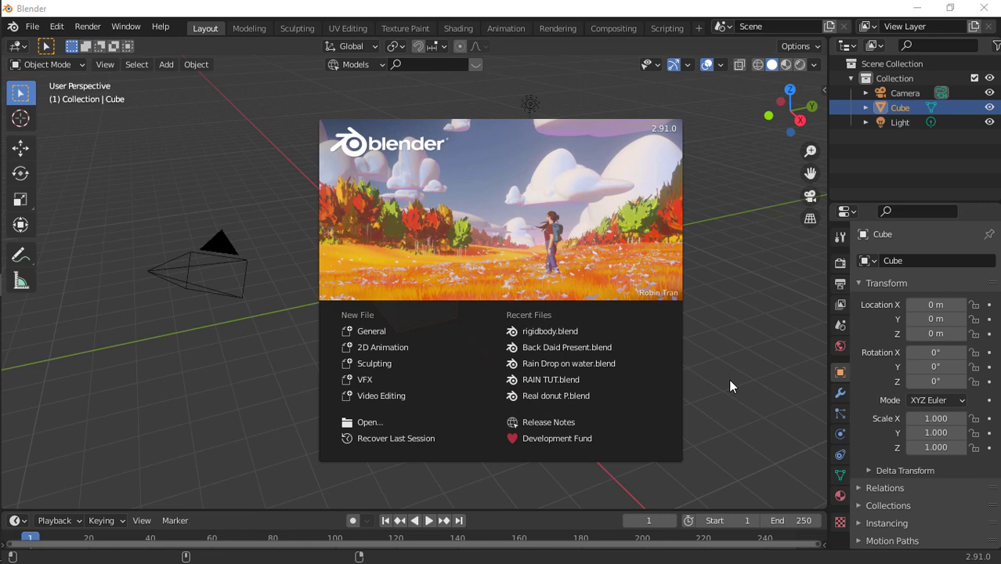
Dismiss the splash screen of the new file, delete the default cube and add a mesh plane at the origin.
left_click(730, 381)
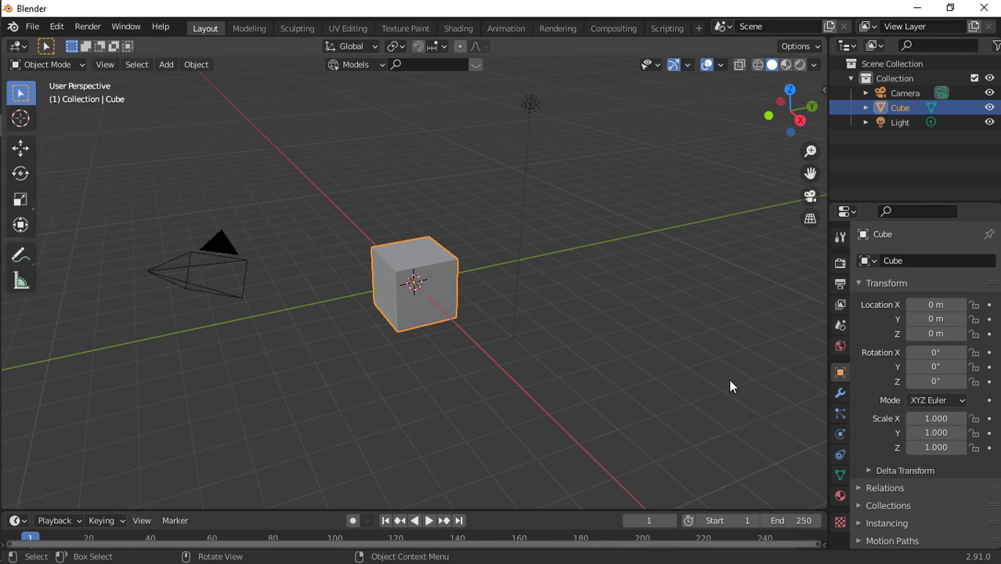
key("Delete")
key("shift+a")
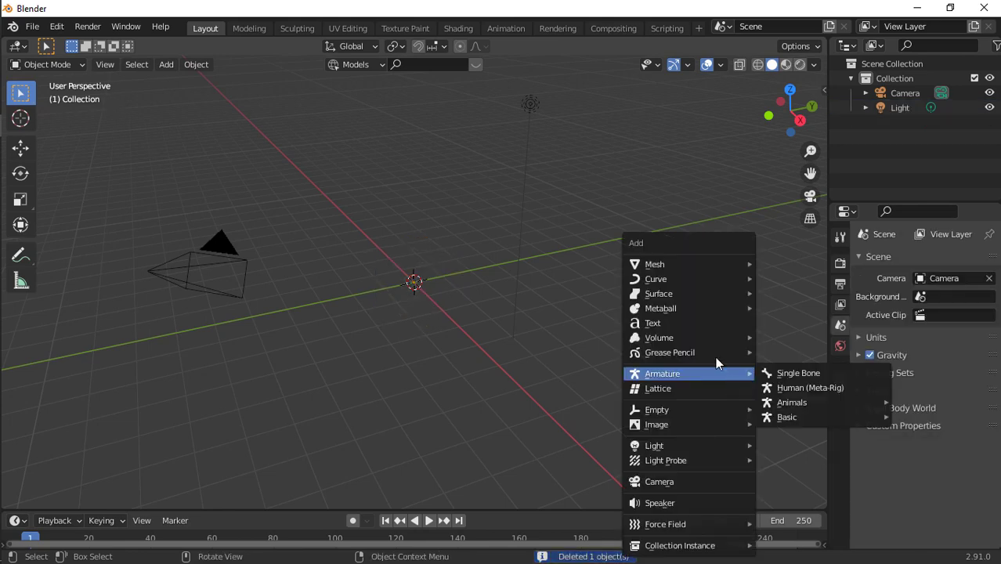
mouse_move(662, 266)
left_click(778, 266)
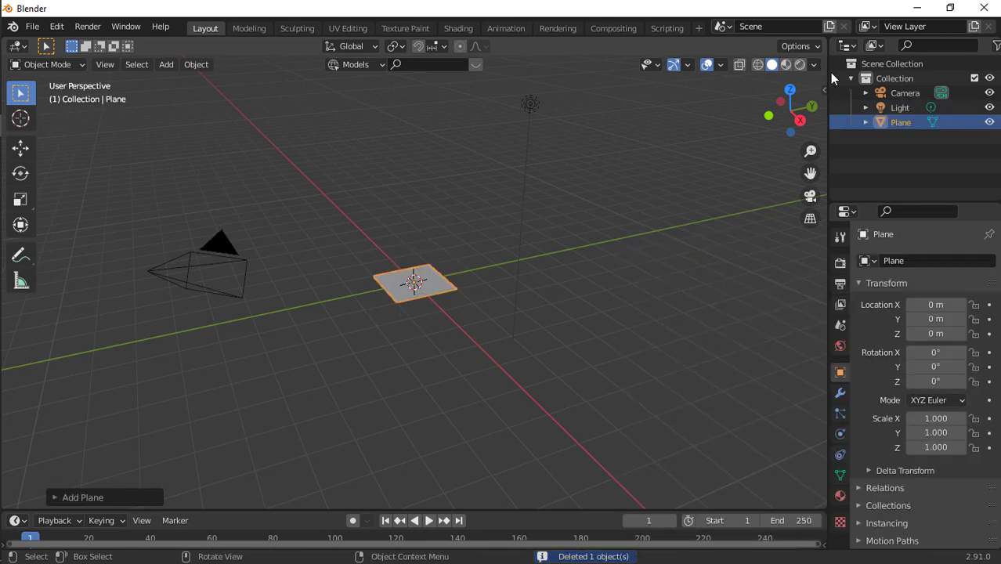
In top view, scale the plane up uniformly to about 5.56 times its size.
left_click(791, 89)
scroll(546, 333, "down", 5)
key("s")
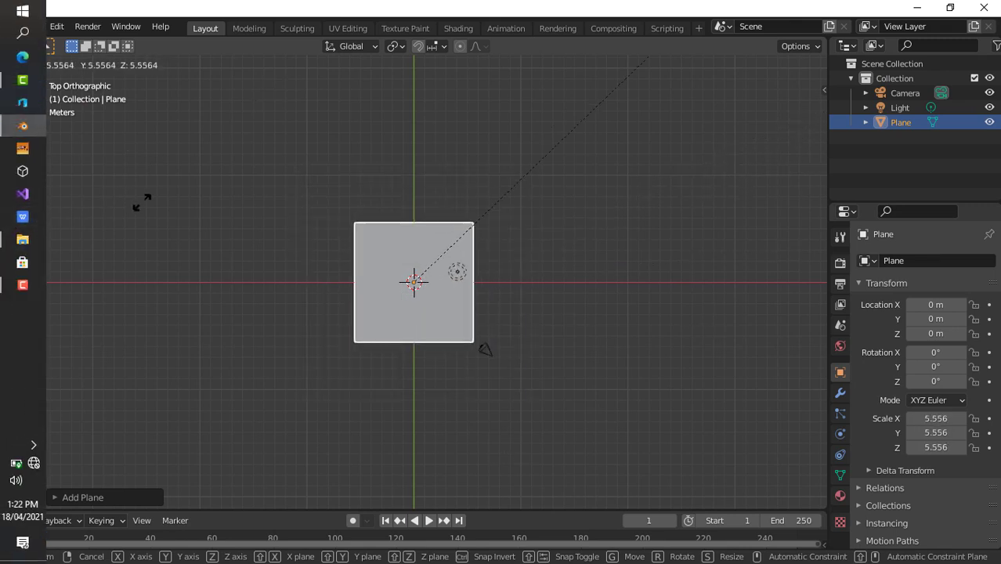
Scale the plane up uniformly to about 10.18.
left_click(729, 360)
left_click_drag(790, 137, 760, 63)
Add a cube mesh at the centre of the plane.
key("shift+a")
mouse_move(410, 224)
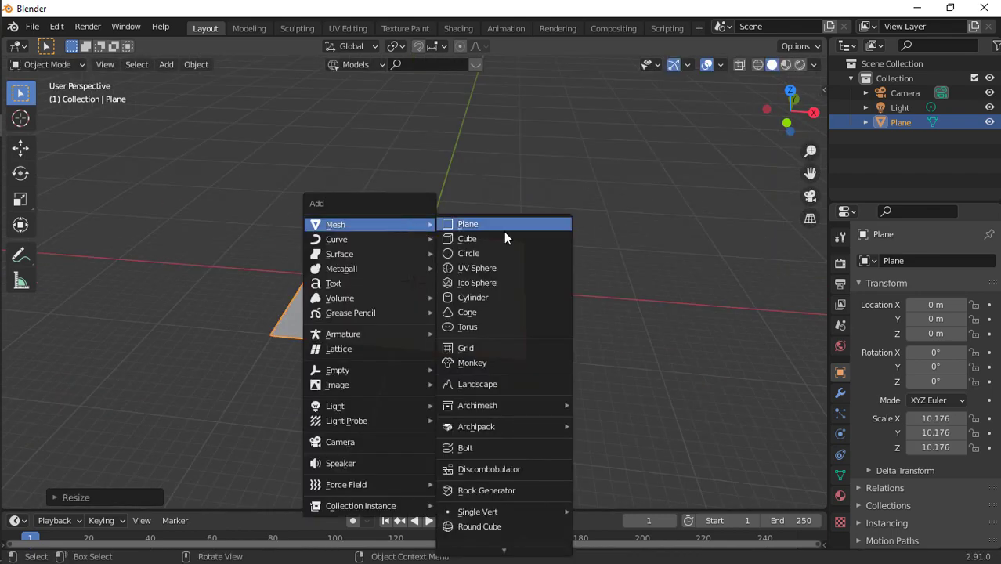
left_click(463, 239)
scroll(572, 286, "up", 4)
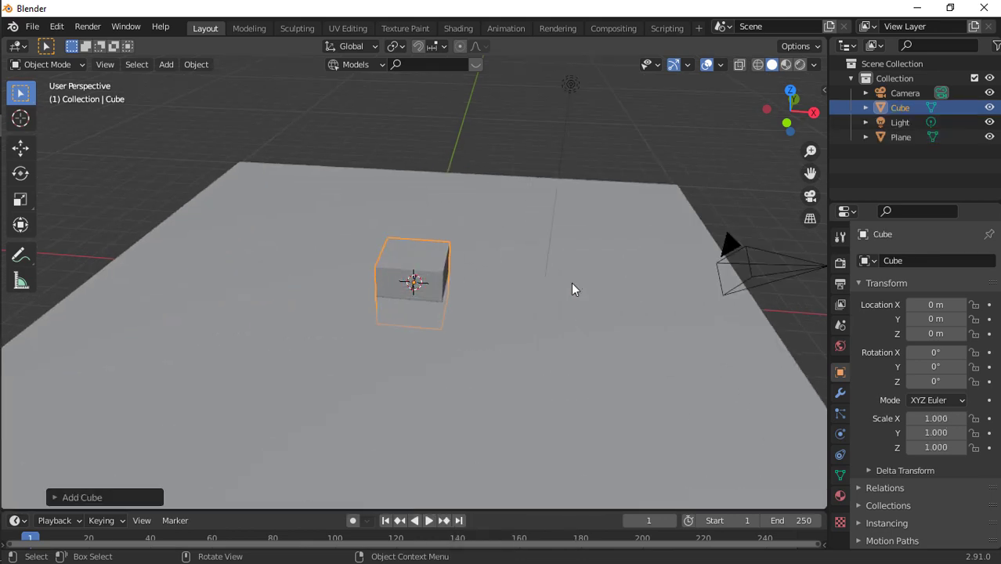
Move the cube to about -7.22 m on X and raise it to about 1.02 m on Z.
key("g")
key("x")
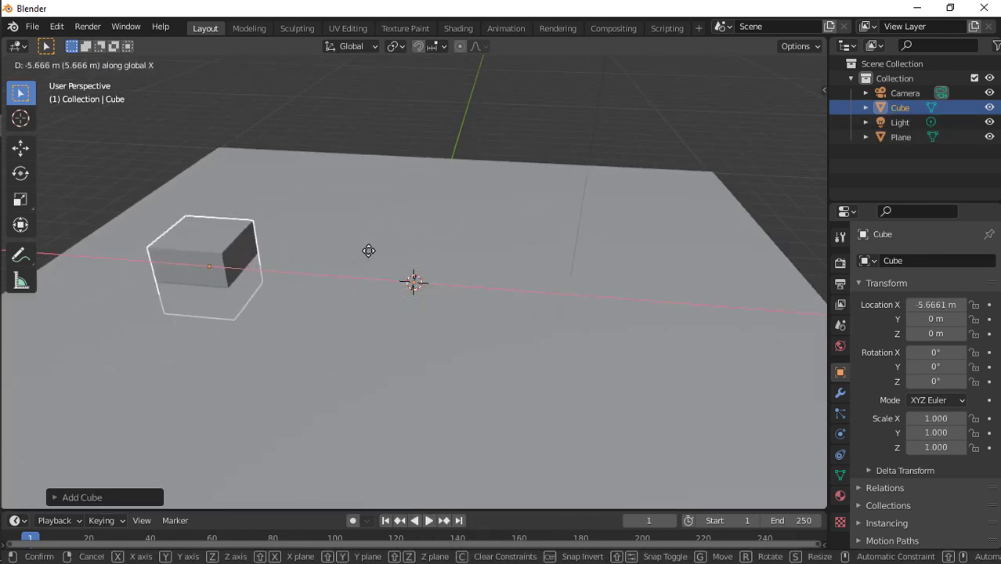
left_click(316, 239)
key("g")
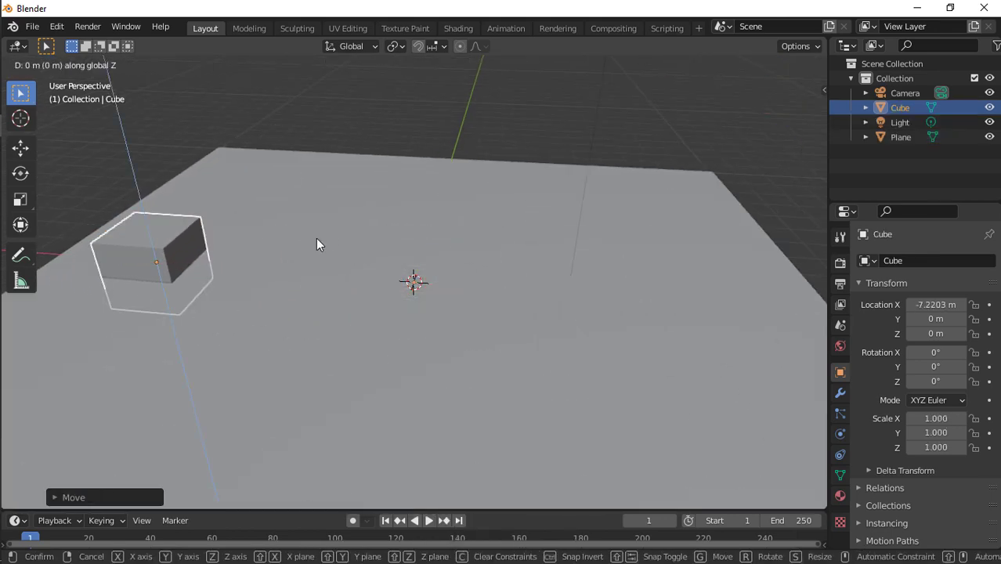
key("z")
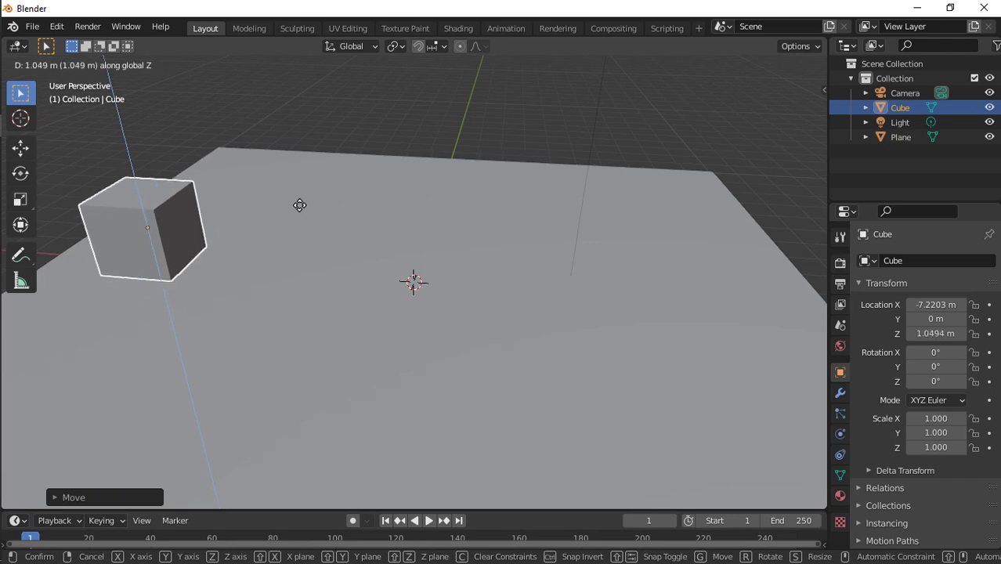
left_click(300, 205)
Stretch the cube along Y to a scale of about 8.94, working from the top view.
key("KP_7")
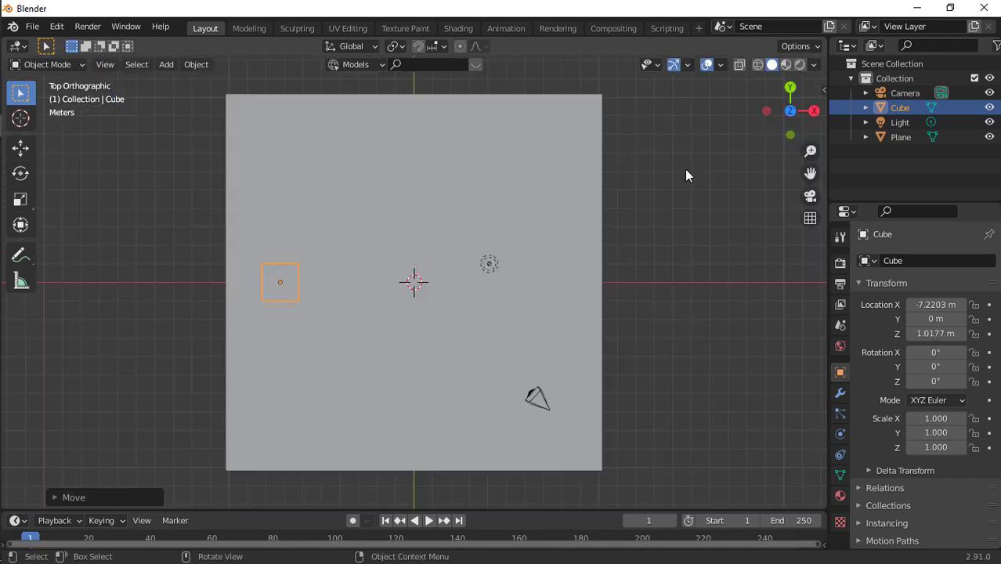
key("s")
key("x")
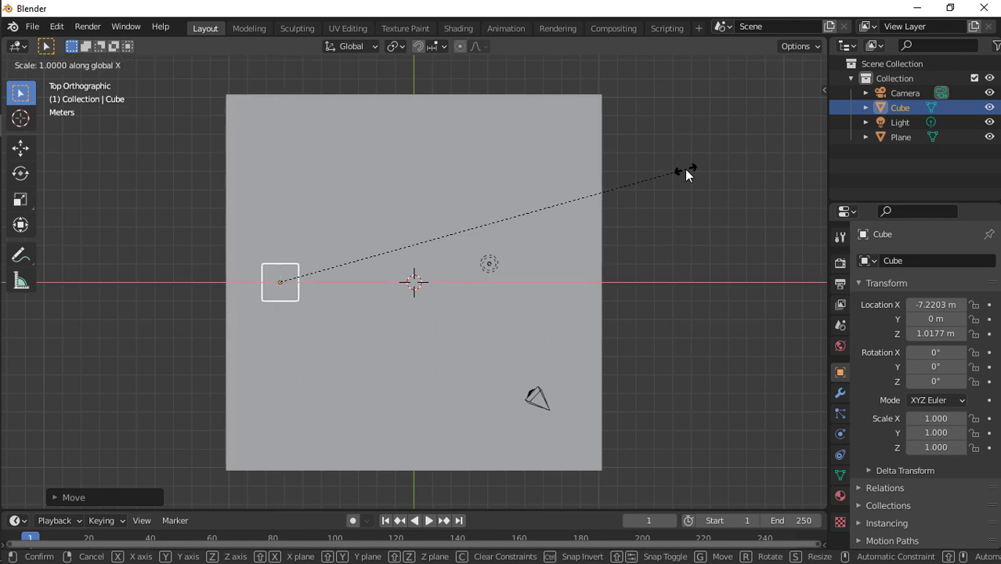
key("y")
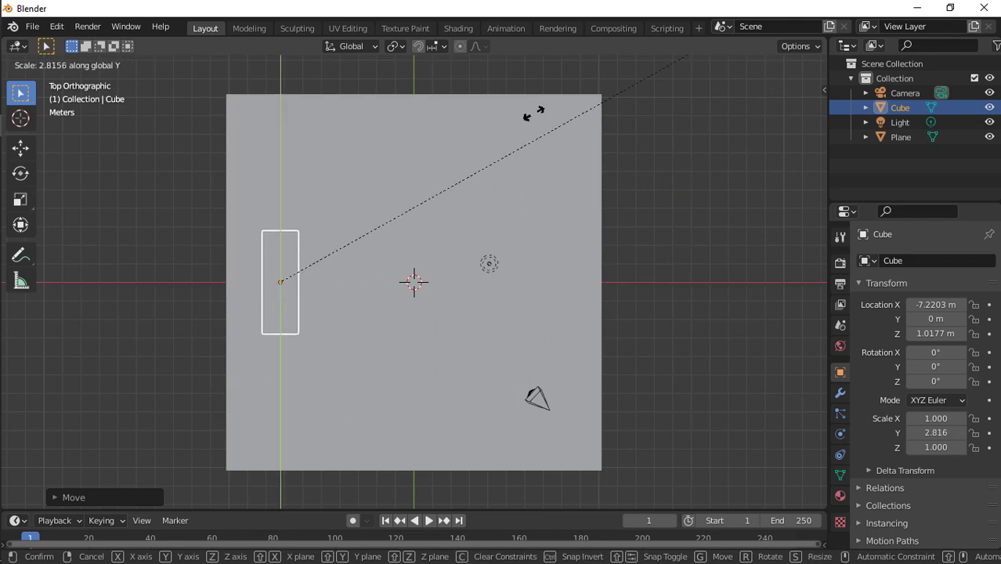
left_click(632, 57)
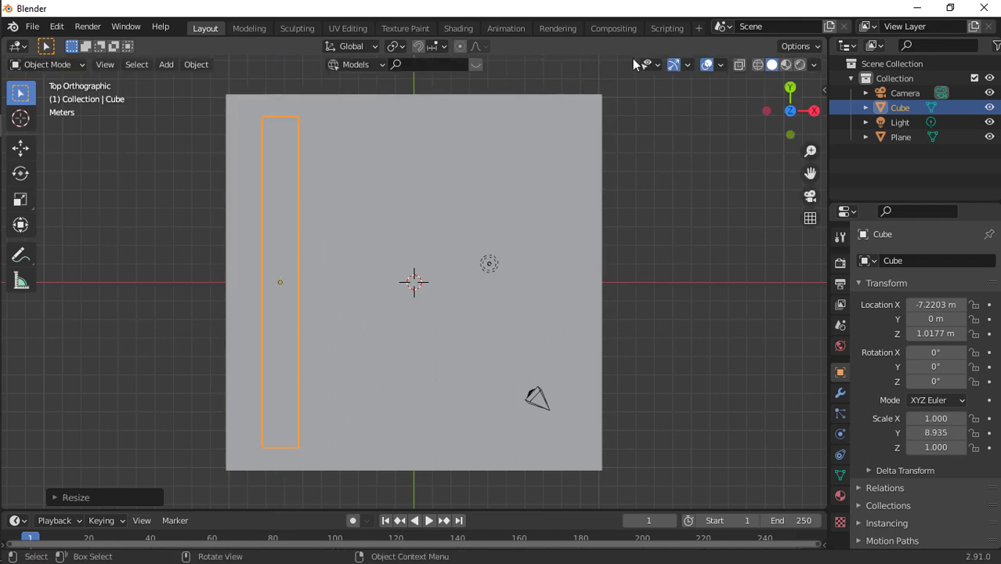
Thin the stretched cube along X to a scale of about 0.435.
left_click_drag(793, 92, 779, 109)
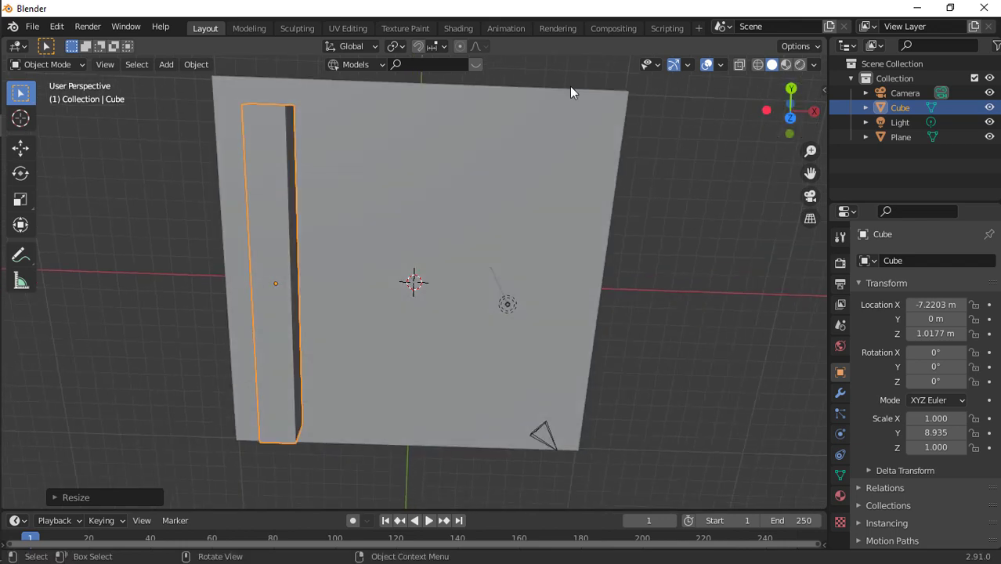
key("s")
key("y")
key("x")
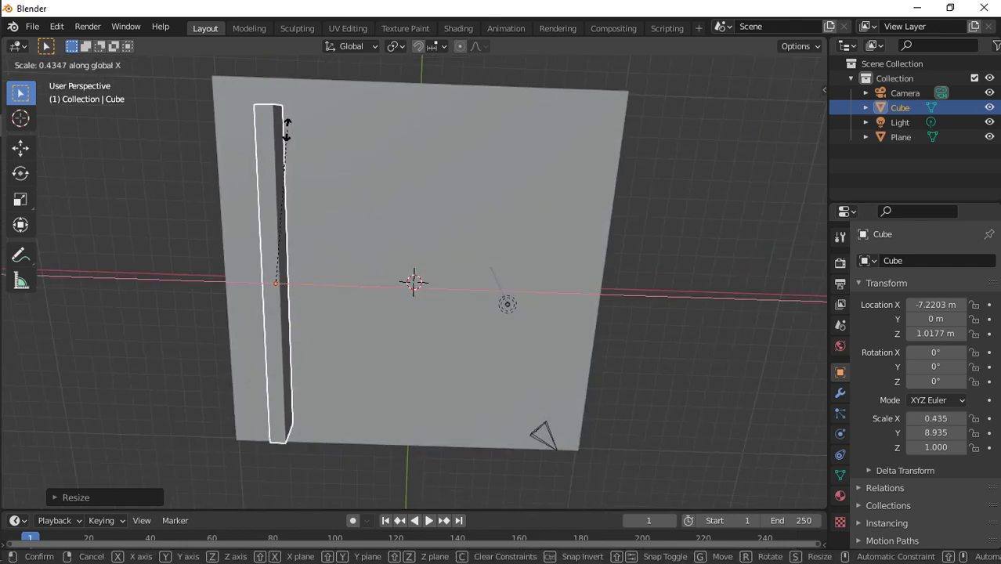
left_click(286, 134)
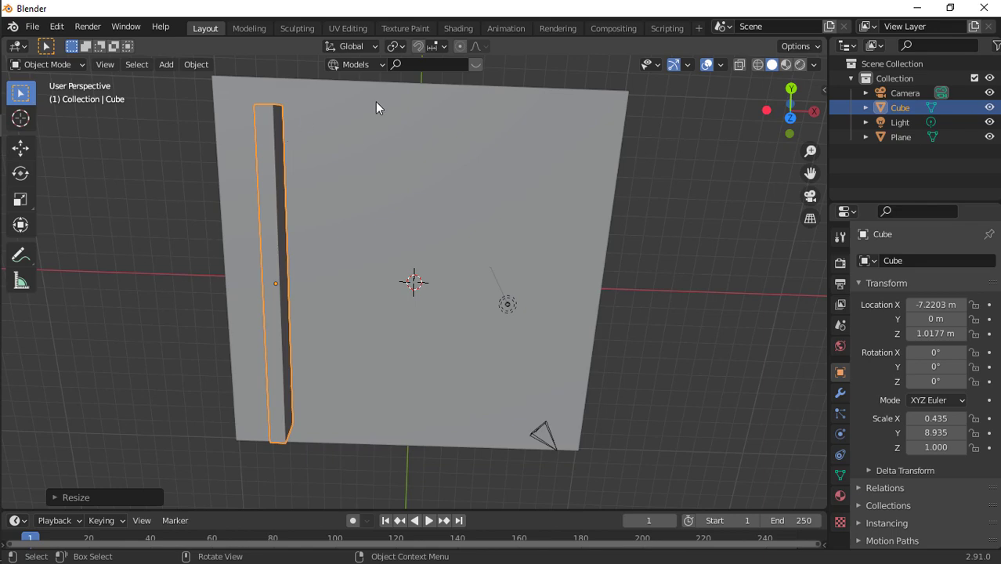
Stretch the cube upward into a wall with a Z scale of about 4.54, working from the left side view.
left_click_drag(762, 98, 815, 122)
left_click(771, 98)
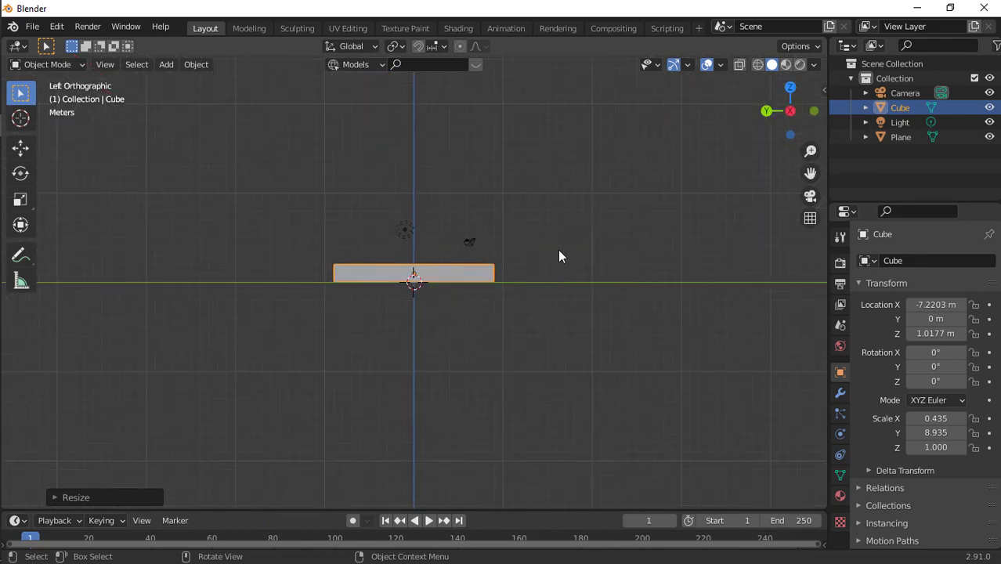
key("Tab")
key("Tab")
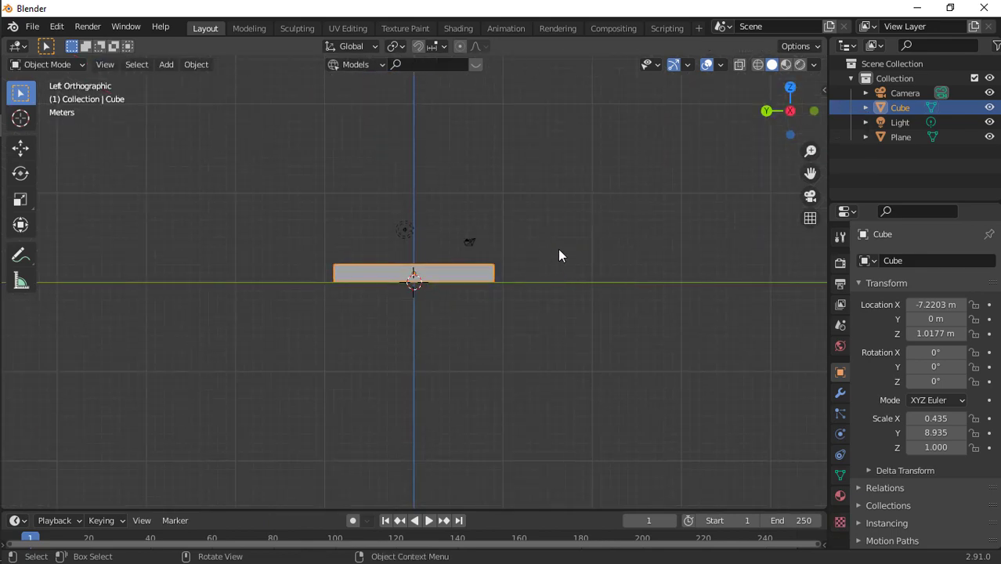
key("s")
key("z")
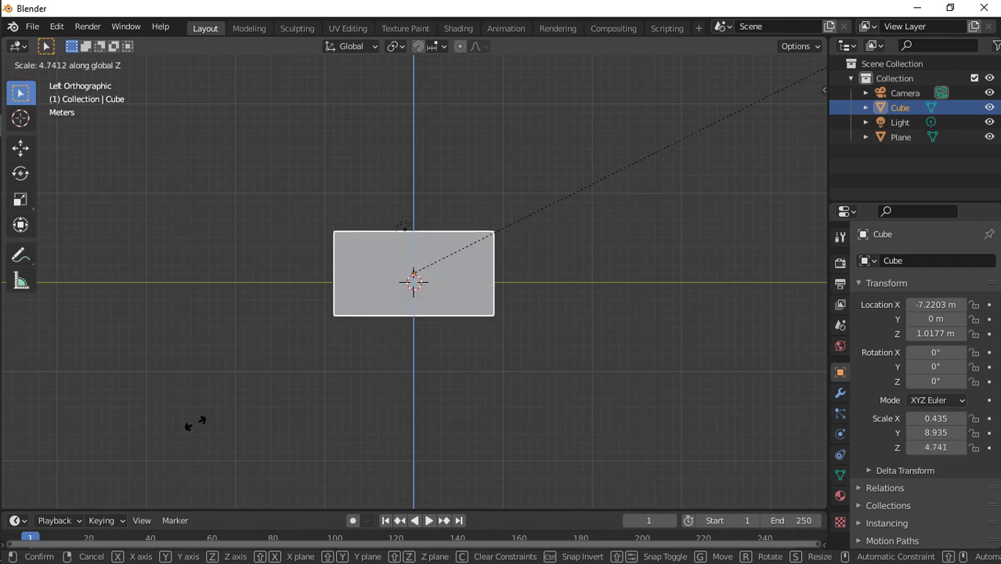
left_click(186, 433)
Raise the wall to about 4.97 m on Z and adjust its Z scale to about 4.89 so it meets the floor.
key("g")
key("z")
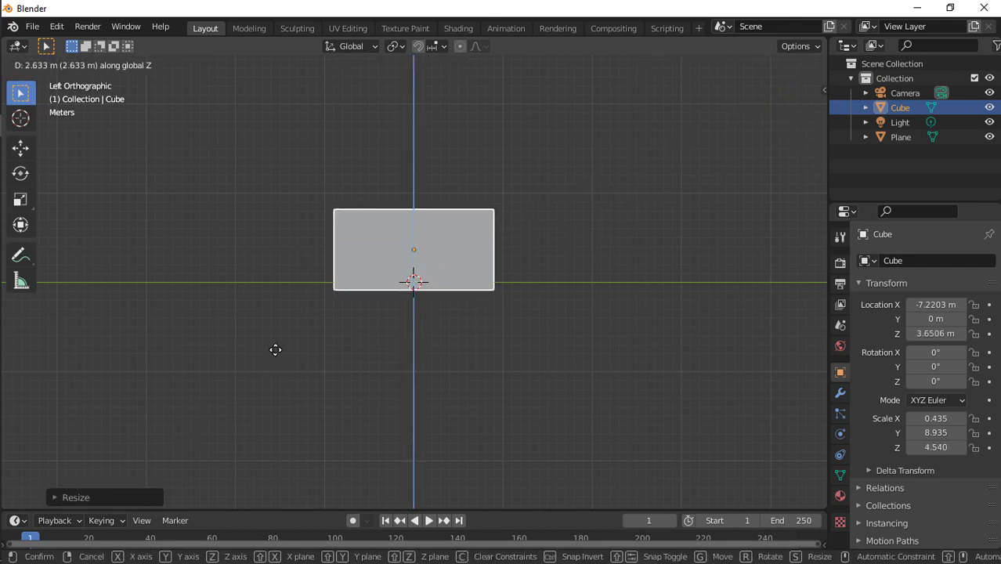
left_click(271, 342)
key("s")
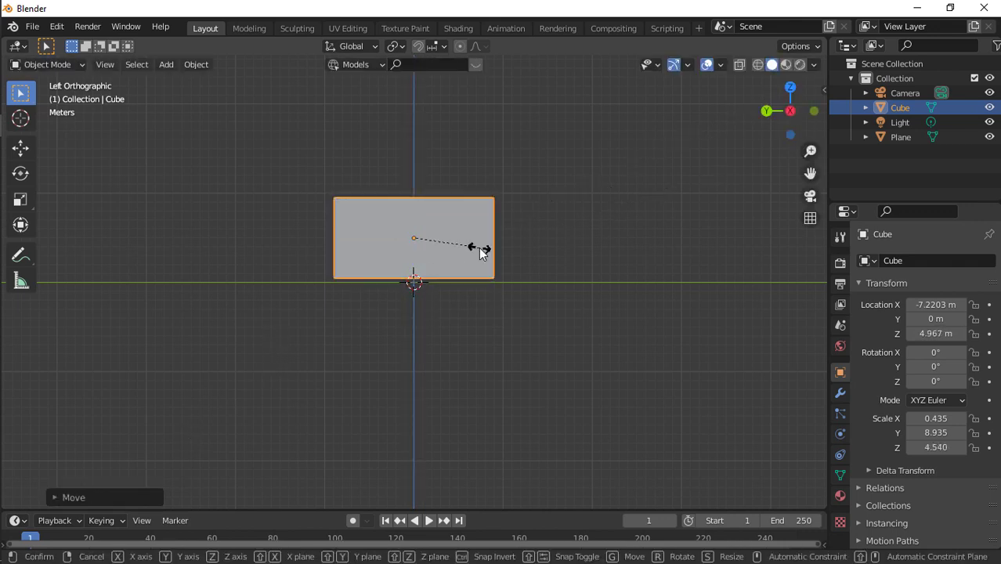
key("z")
left_click(483, 251)
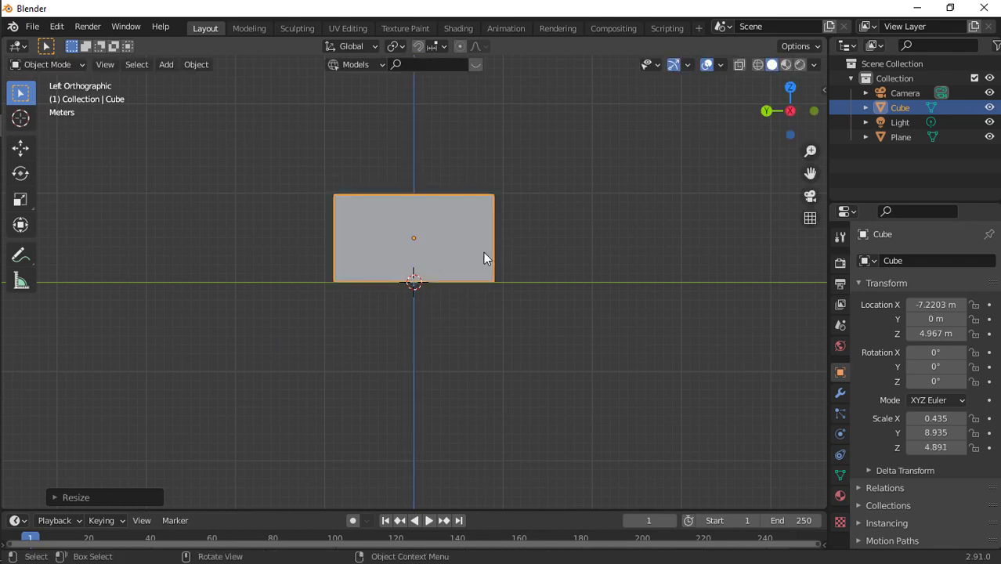
Add a UV sphere at the centre of the floor plane and expand its creation settings.
middle_click_drag(483, 252, 455, 235)
left_click_drag(788, 116, 674, 119)
scroll(550, 248, "up", 6)
scroll(551, 248, "down", 2)
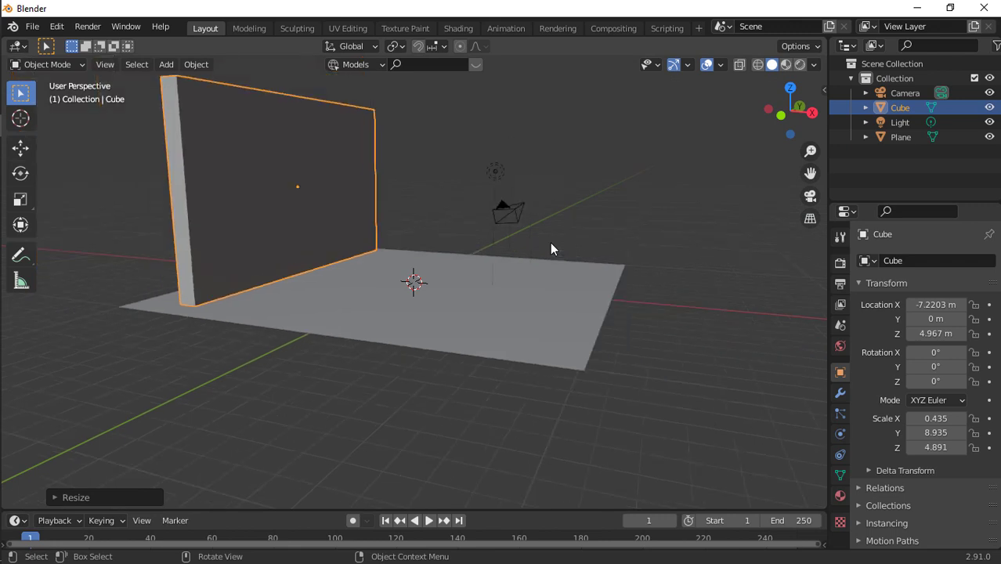
left_click(486, 289)
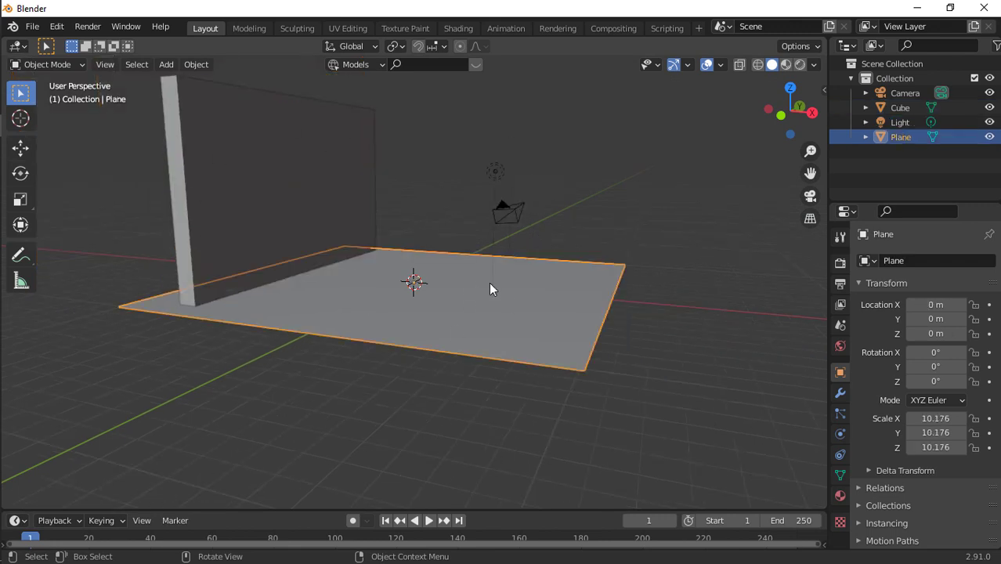
key("shift+a")
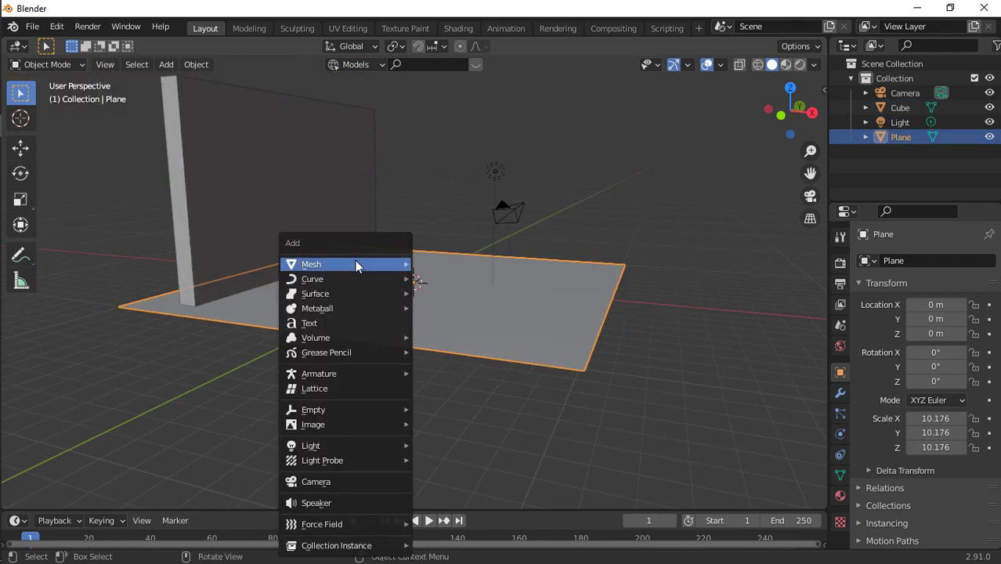
mouse_move(355, 264)
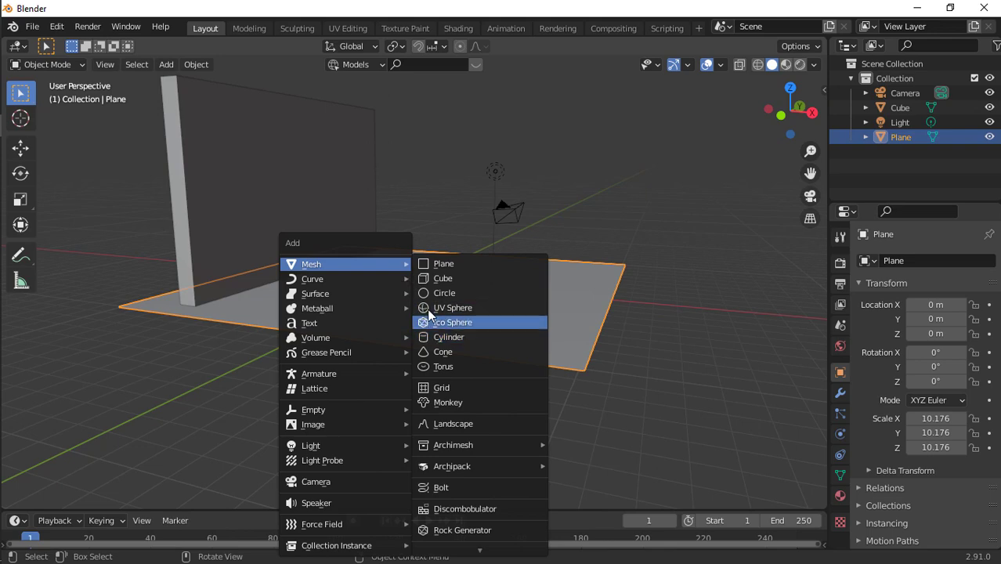
left_click(452, 308)
scroll(501, 289, "up", 5)
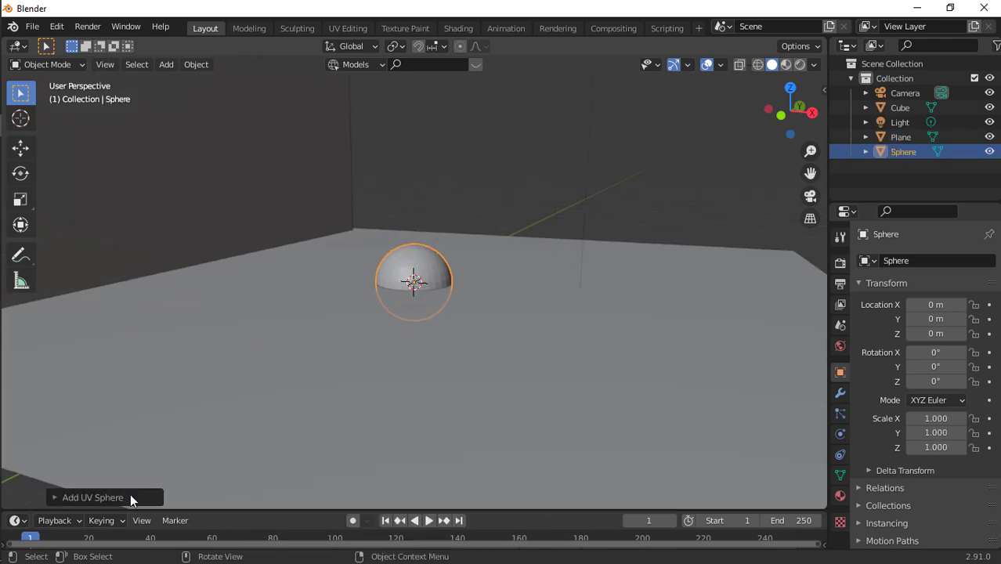
left_click(130, 495)
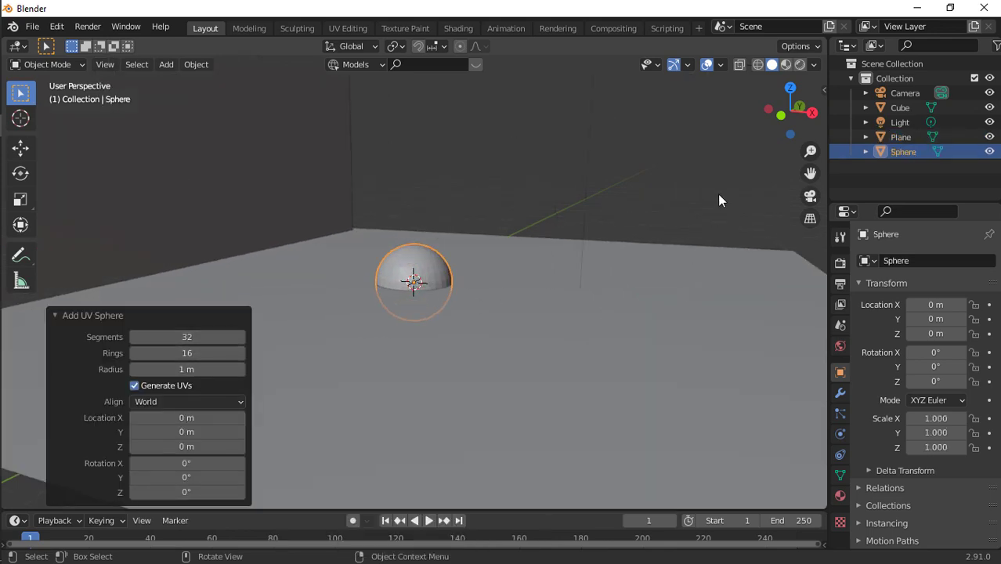
Shrink the sphere to a scale of about 0.133 and raise it to about 2.47 m on Z.
key("s")
left_click(453, 271)
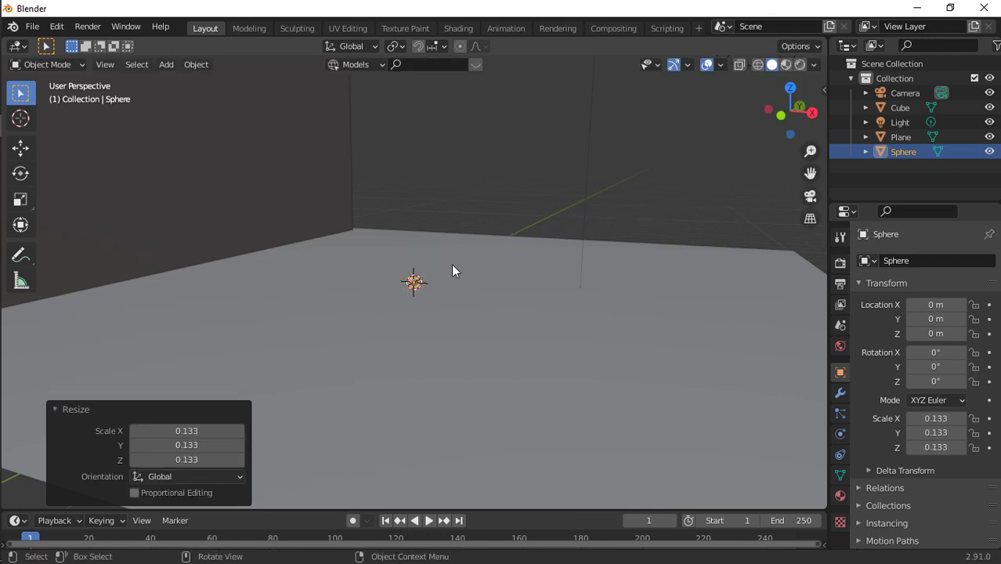
key("g")
key("z")
left_click(576, 162)
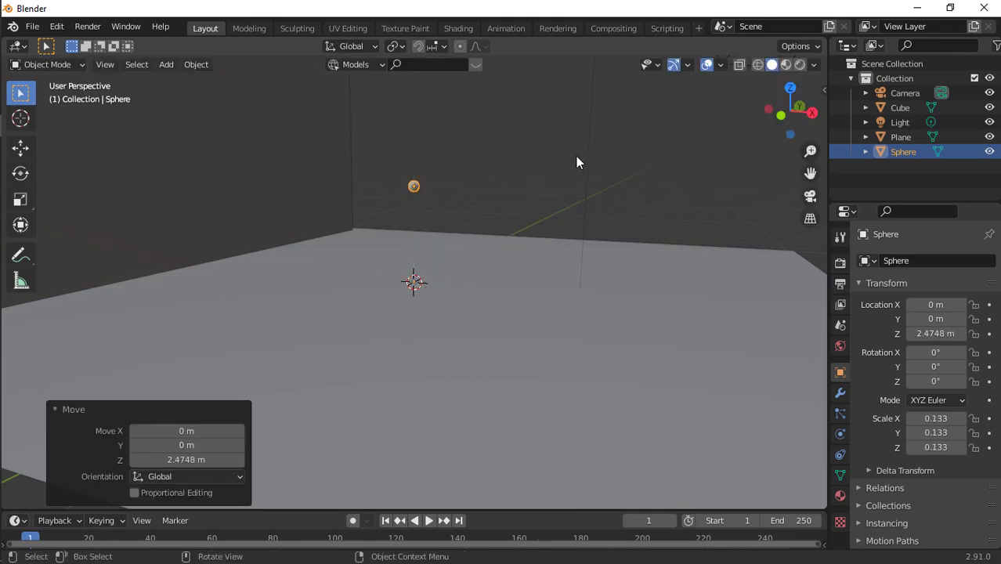
Move the small sphere away from the wall to about 5.18 m on X.
mouse_move(577, 162)
middle_mouse_down()
mouse_move(493, 168)
mouse_move(585, 173)
middle_mouse_up()
key("g")
key("y")
key("x")
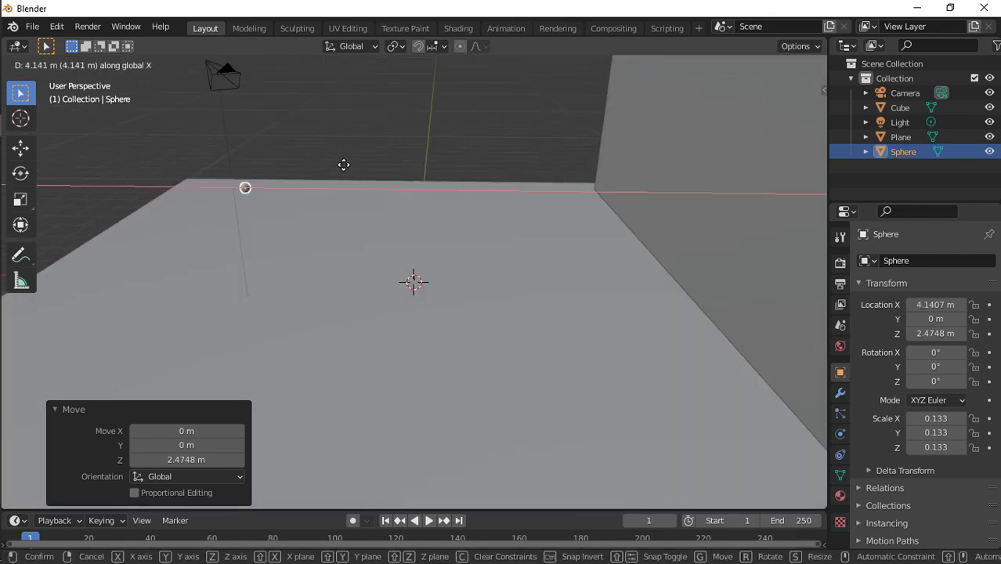
left_click(374, 161)
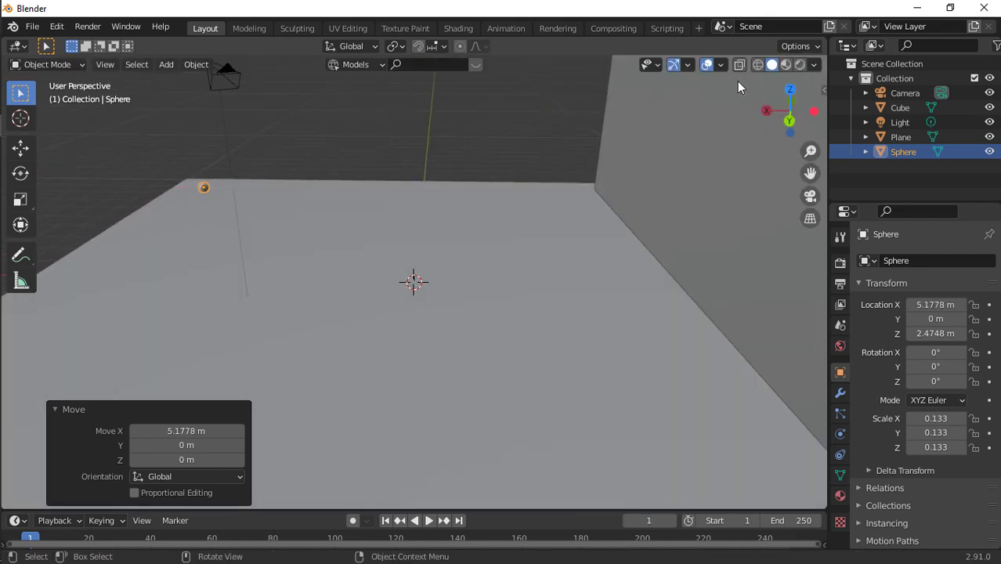
Make the wall thinner along X, down to a scale of about 0.225.
left_click(786, 105)
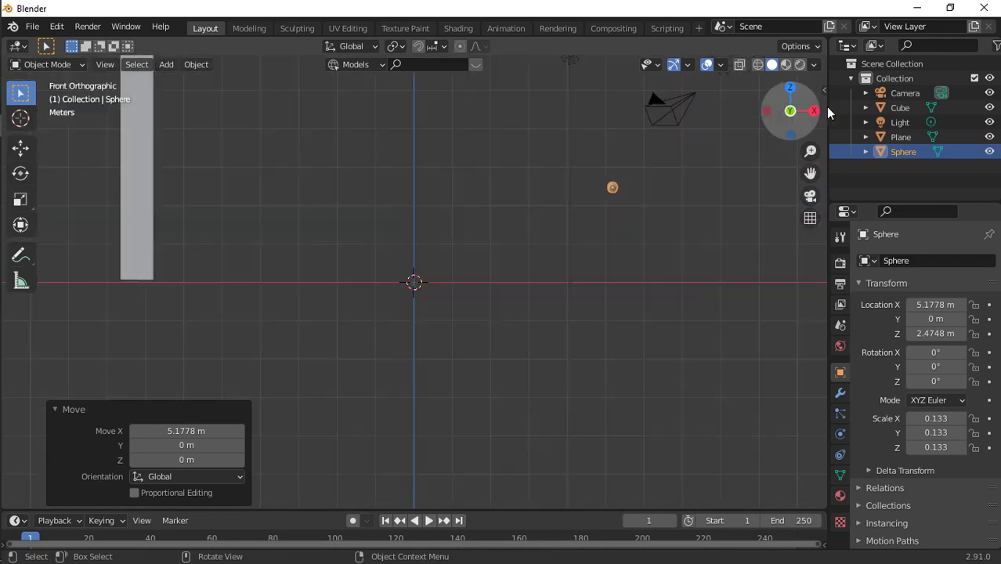
left_click(785, 105)
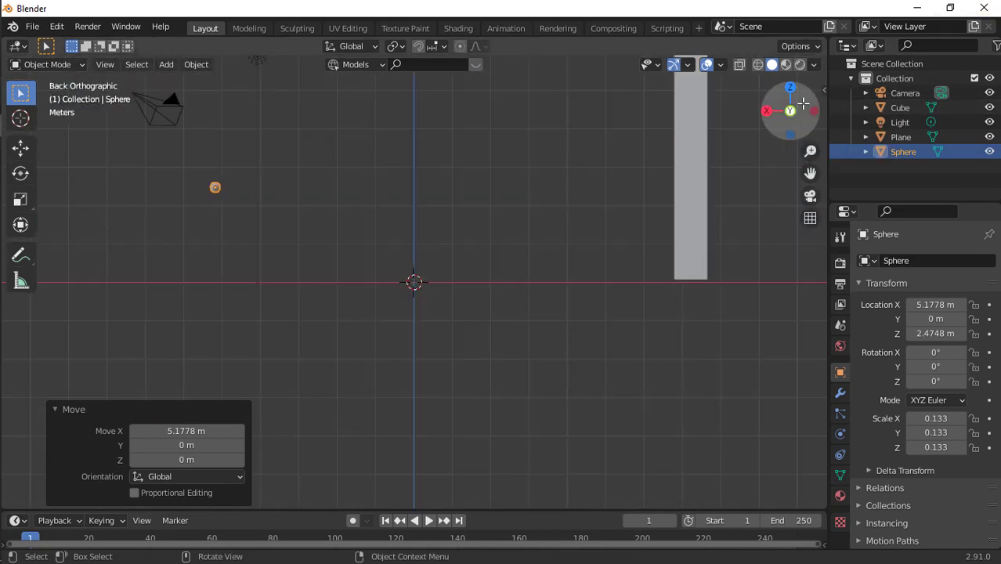
left_click_drag(804, 104, 980, 135)
scroll(479, 262, "down", 7)
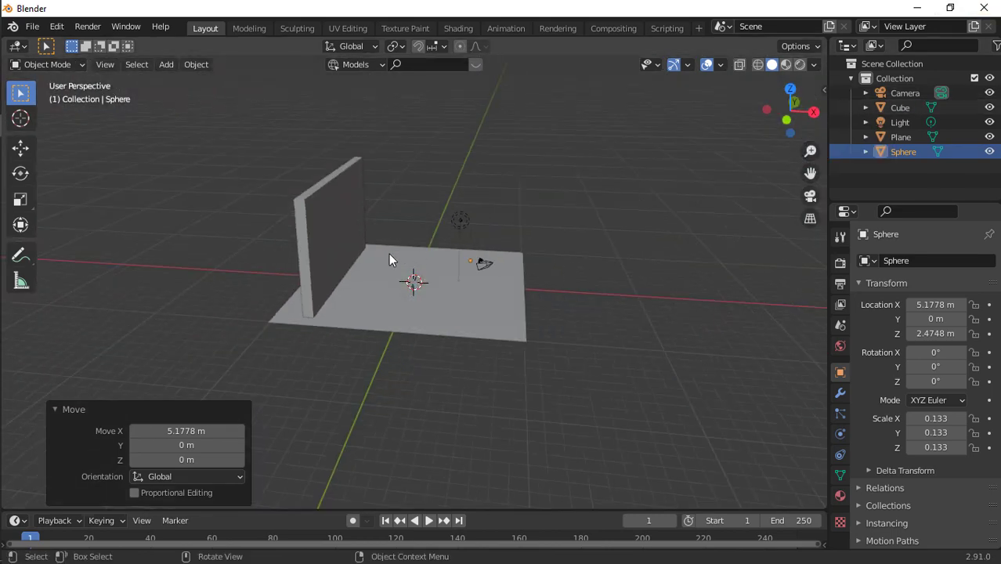
left_click(389, 255)
left_click(329, 254)
key("s")
key("x")
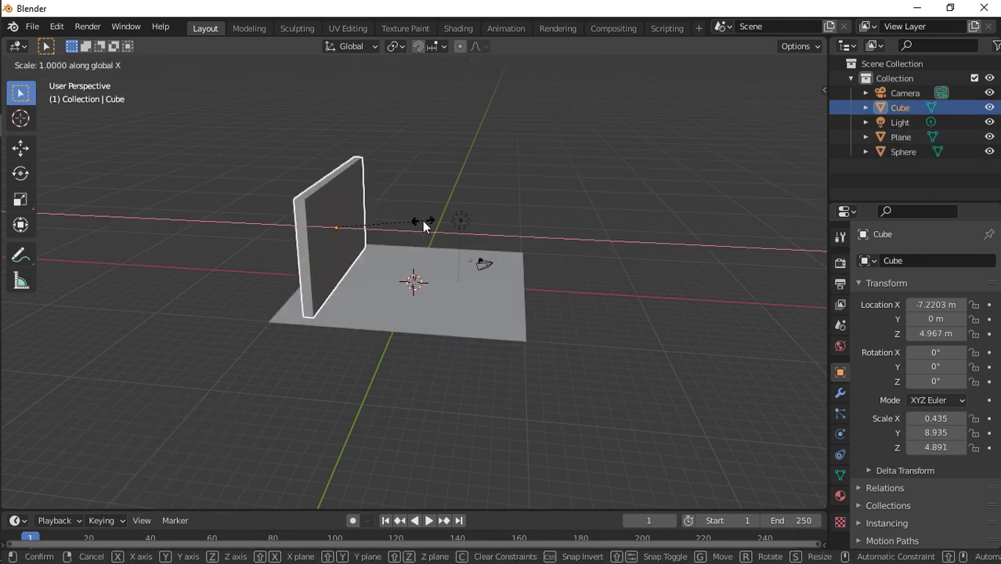
left_click(377, 245)
left_click_drag(782, 120, 787, 145)
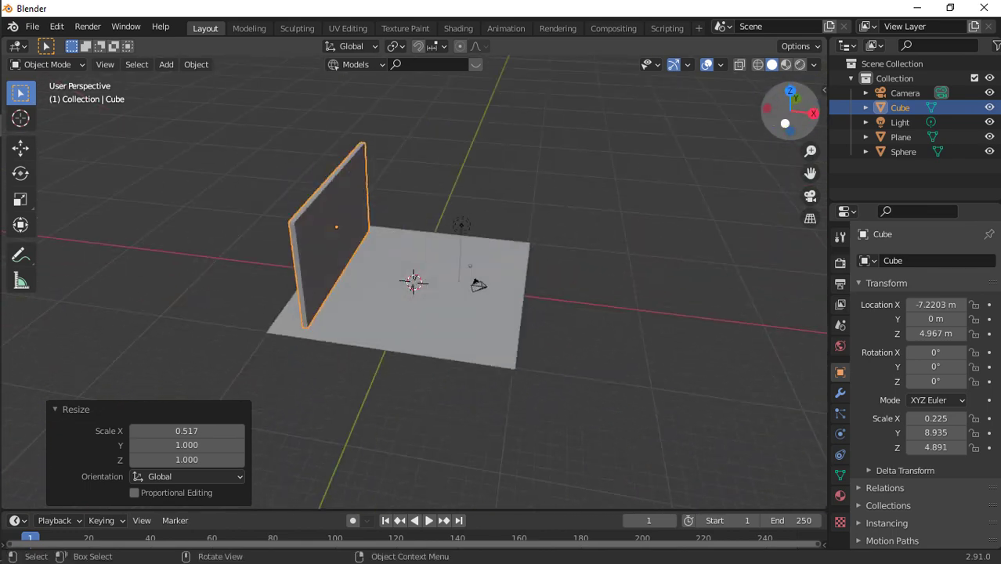
Add a Catmull-Clark Subdivision Surface modifier to the small sphere.
left_click(470, 264)
scroll(494, 309, "up", 6)
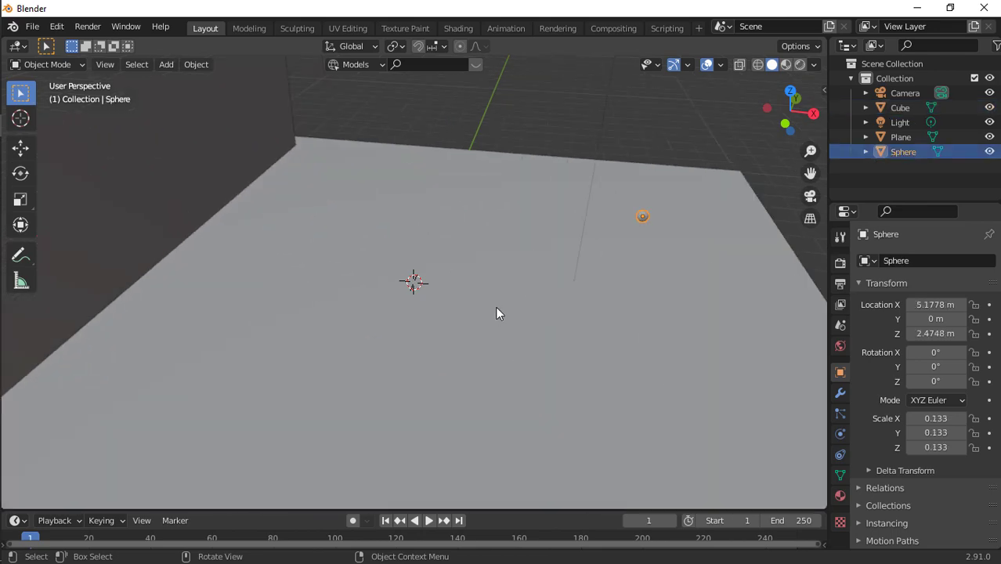
left_click(840, 393)
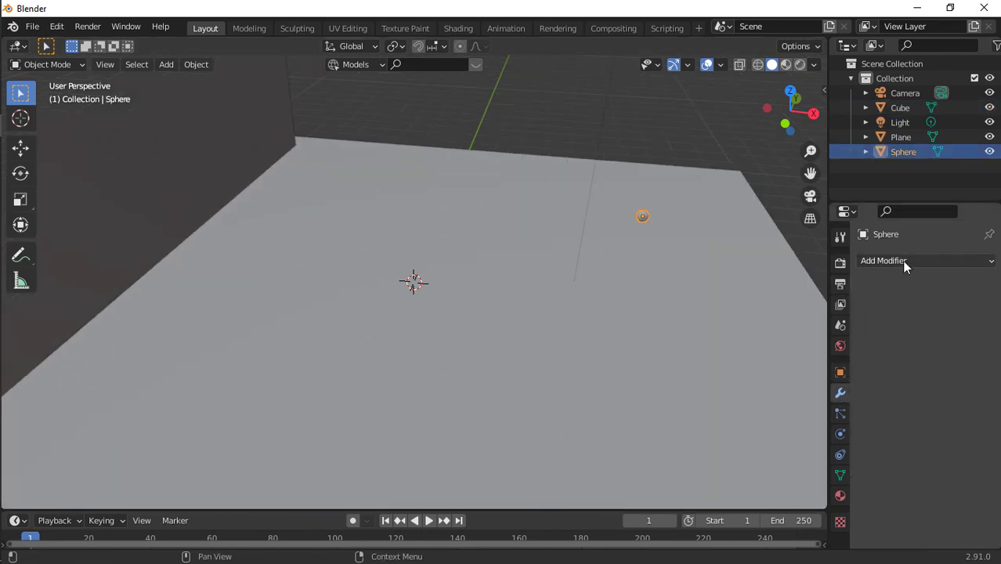
left_click(905, 261)
left_click(709, 510)
middle_click_drag(768, 191, 784, 196)
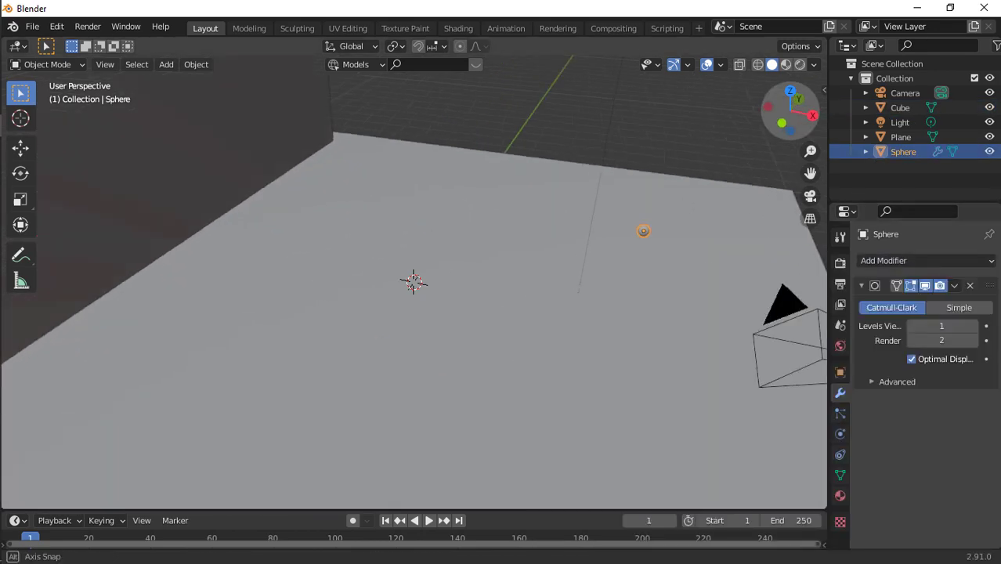
Set the viewport level of the sphere's subdivision modifier to 2.
left_click_drag(791, 116, 771, 109)
left_click_drag(810, 173, 768, 168)
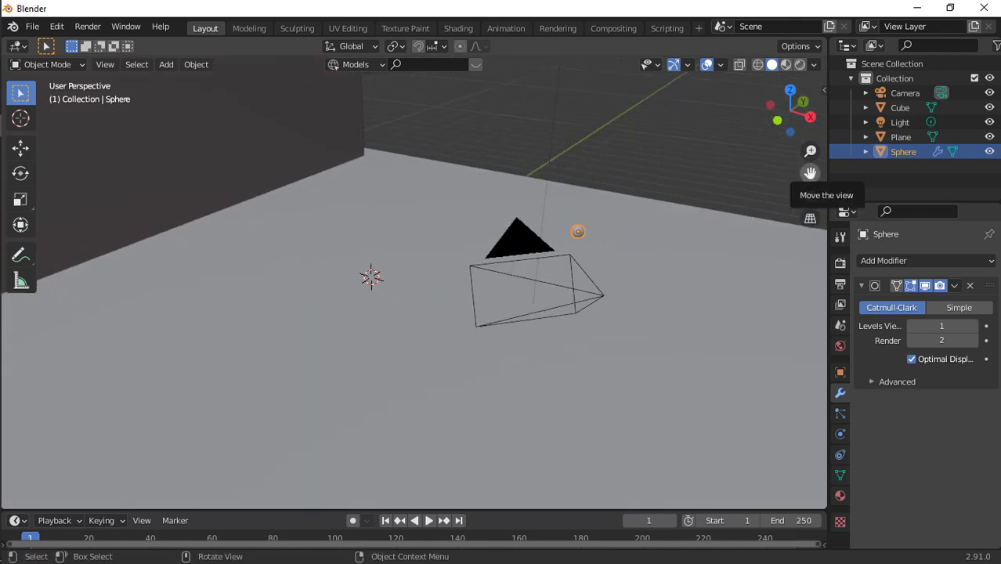
left_click(973, 326)
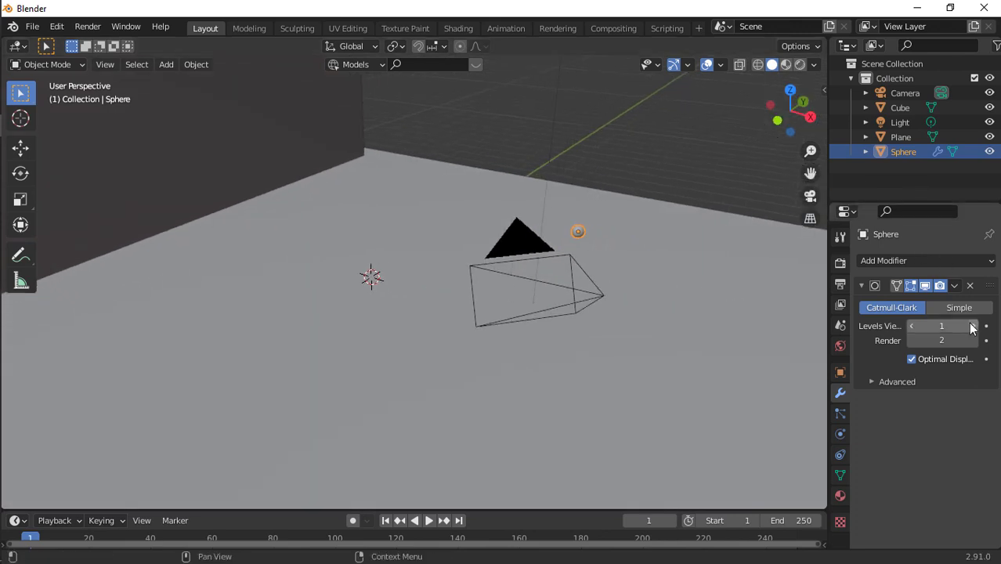
right_click(561, 265)
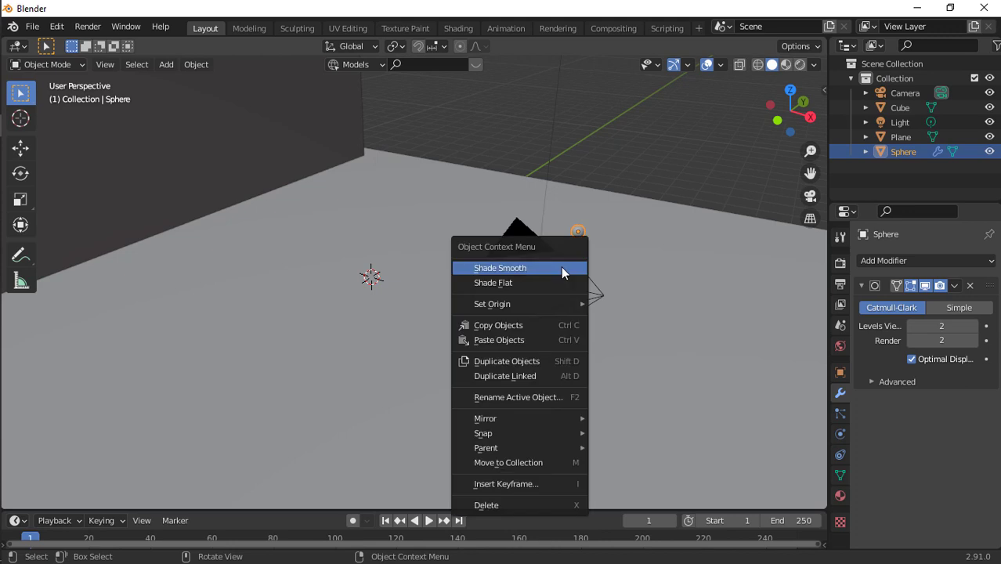
key("Escape")
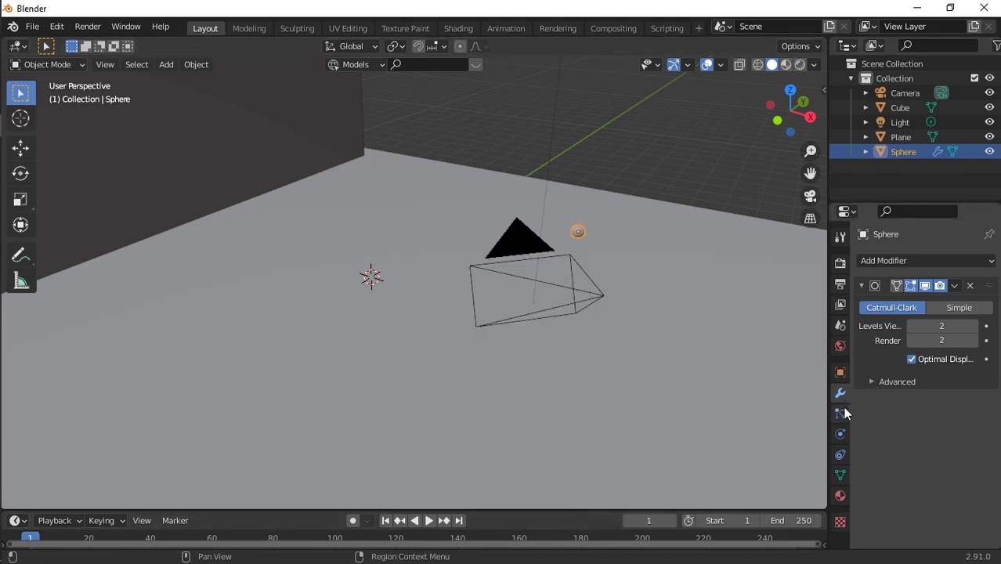
Enable Rigid Body physics of the Active type on the sphere and check its collision shape options.
left_click(841, 434)
left_click(941, 376)
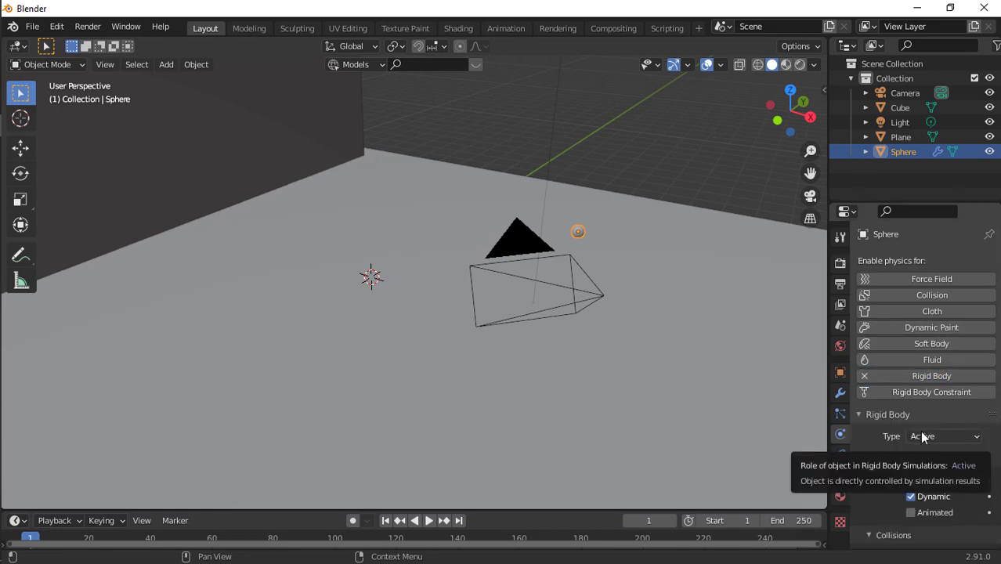
scroll(920, 431, "down", 4)
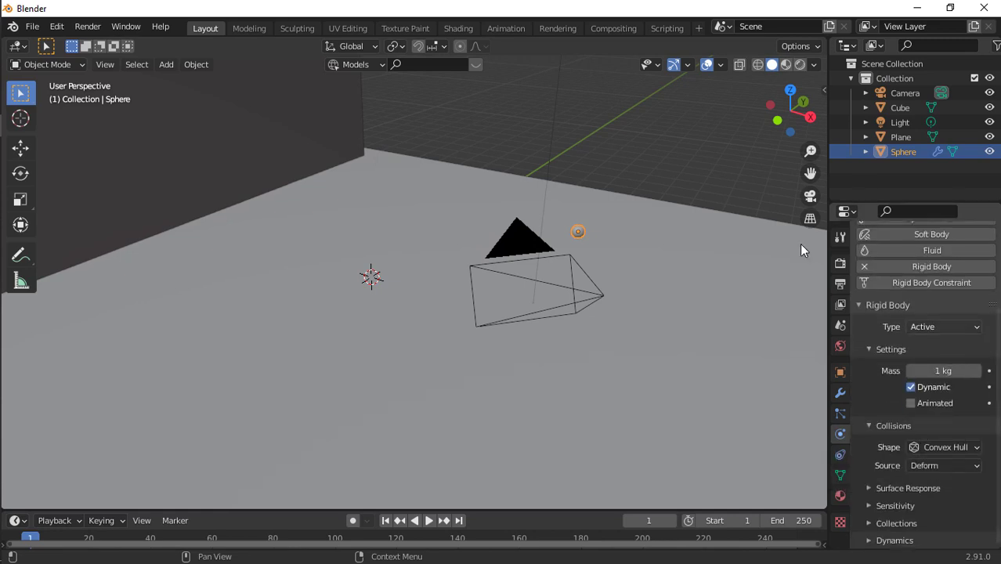
left_click(951, 448)
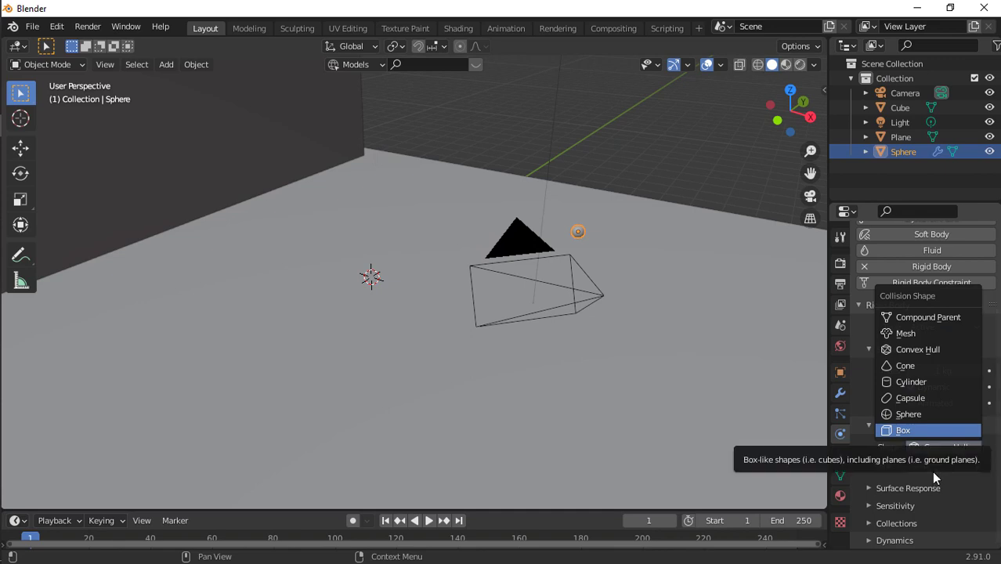
Expand the sphere's Sensitivity, Collections and Surface Response rigid body settings and set its friction to 0.
left_click(910, 508)
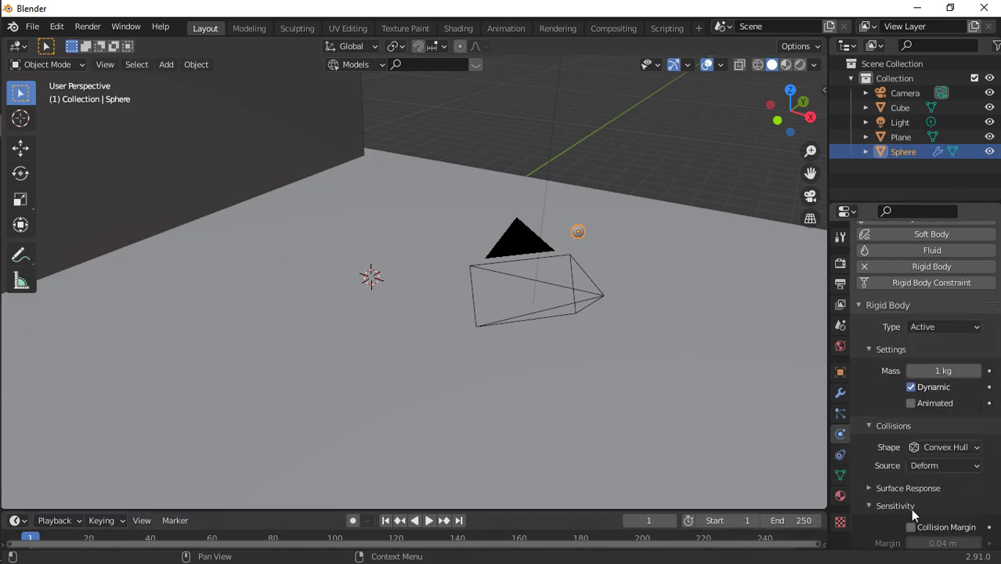
scroll(911, 513, "down", 2)
left_click(910, 523)
scroll(906, 524, "down", 2)
left_click(878, 405)
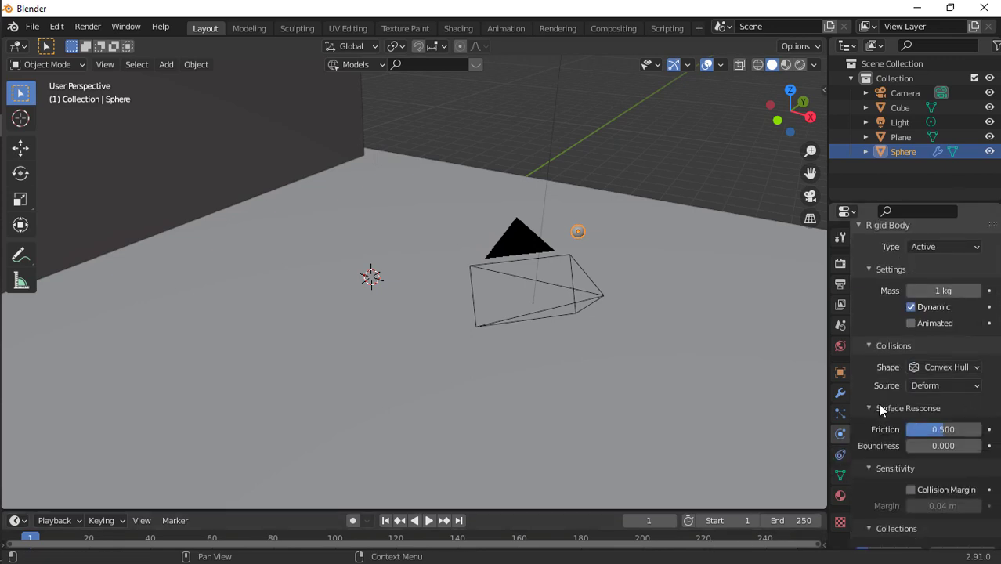
left_click(878, 404)
left_click(891, 407)
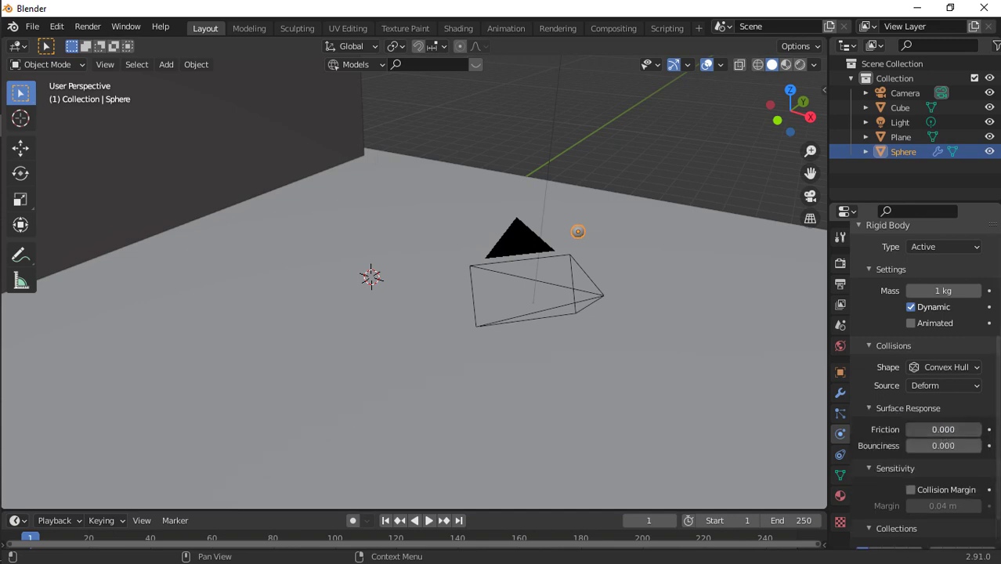
Enable Rigid Body physics on the floor plane and set its bounciness and friction to 1.
left_click(618, 431)
left_click(914, 377)
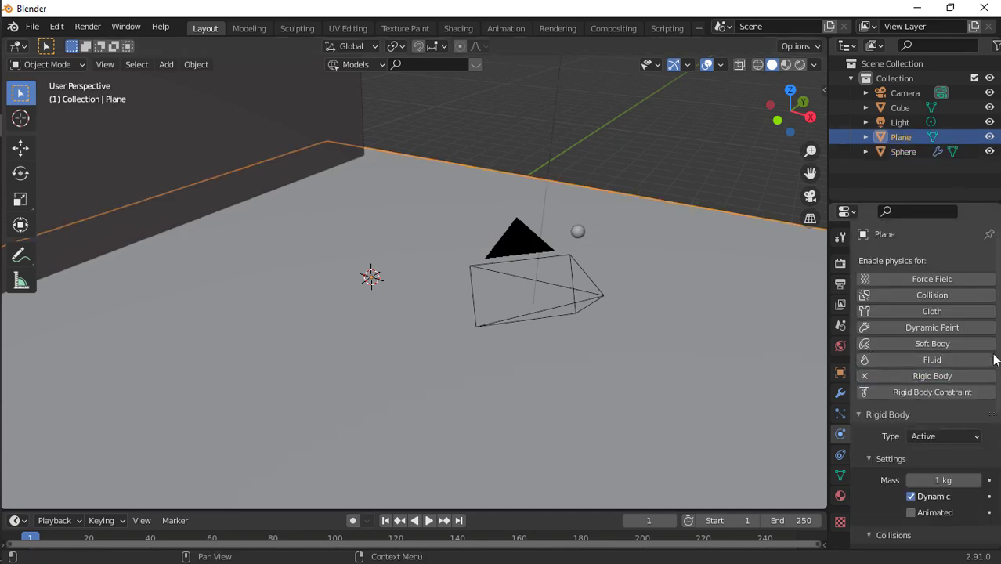
scroll(944, 478, "down", 3)
scroll(951, 494, "down", 5)
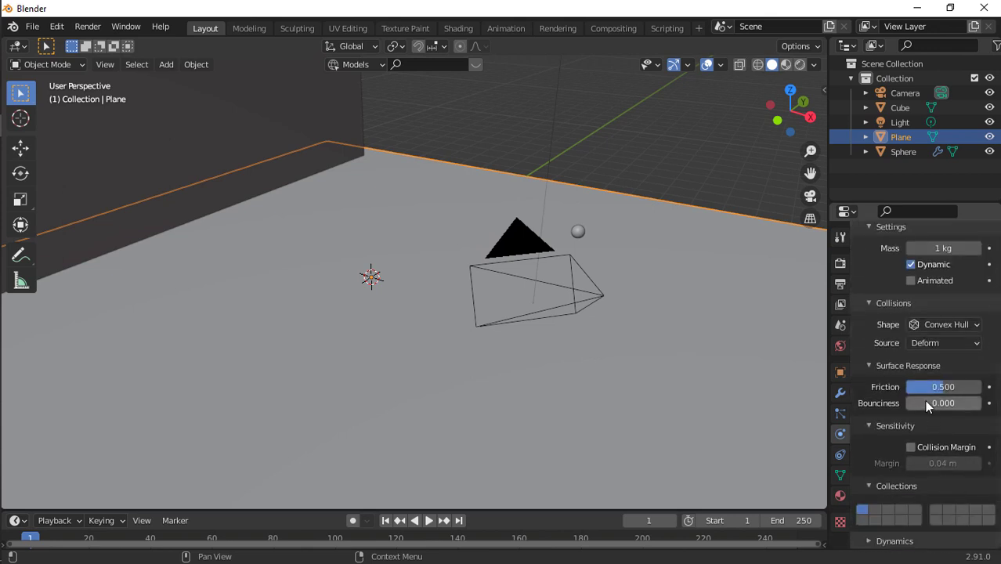
left_click_drag(927, 403, 975, 403)
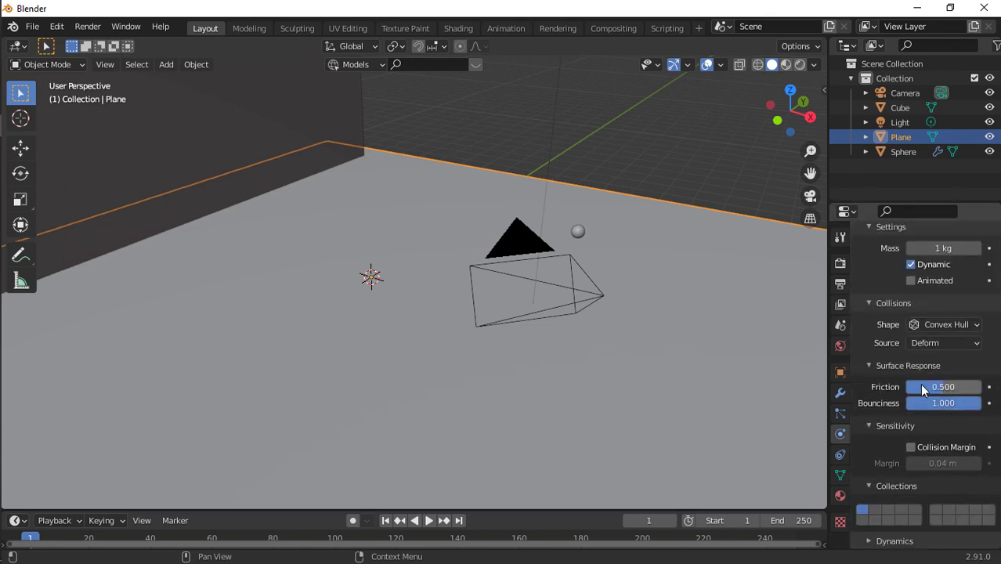
left_click_drag(921, 386, 973, 386)
Play the simulation to check how the floor and sphere behave, and return to the first frame.
key("space")
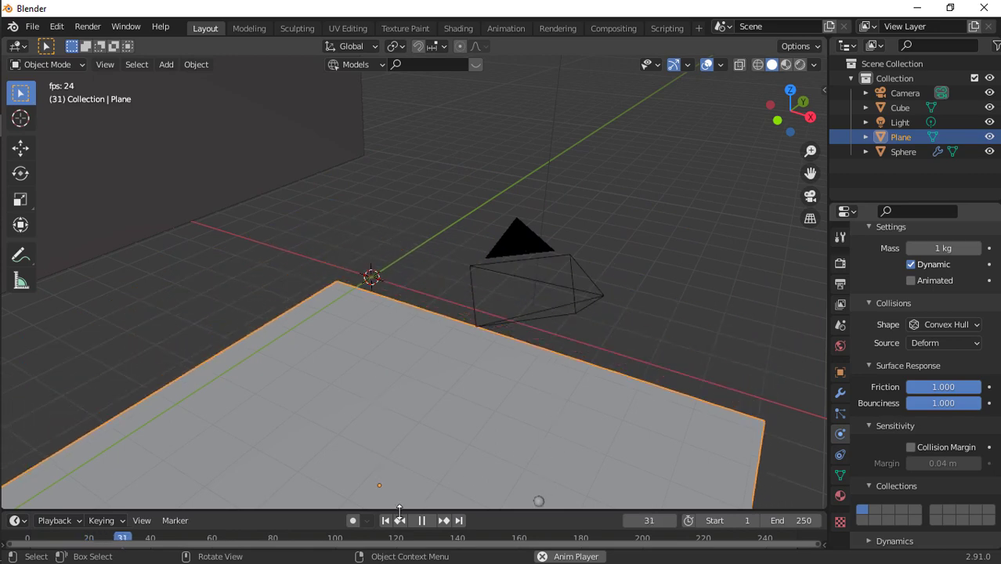
left_click(387, 520)
key("space")
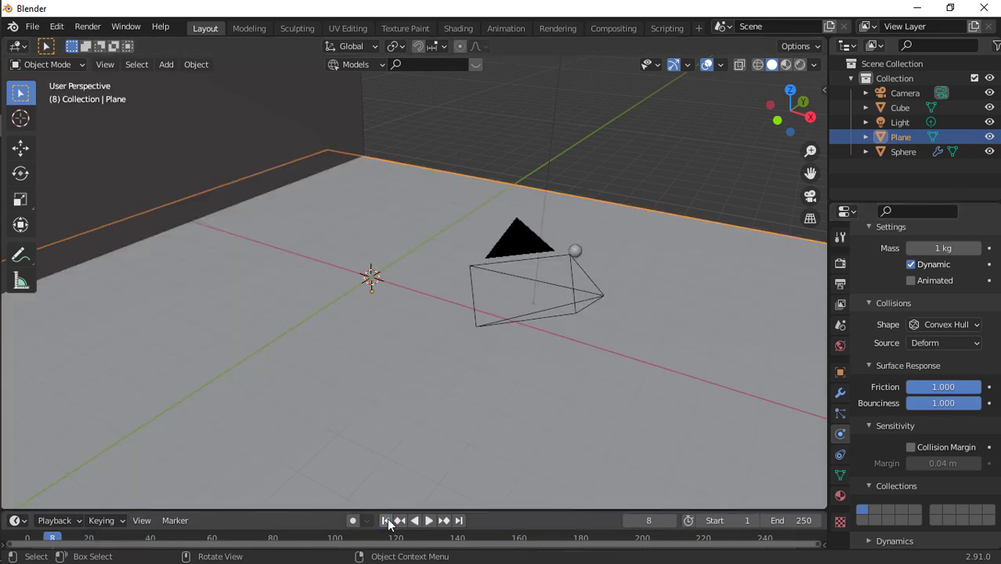
left_click(387, 518)
Change the floor plane's rigid body type to Passive.
scroll(962, 321, "up", 8)
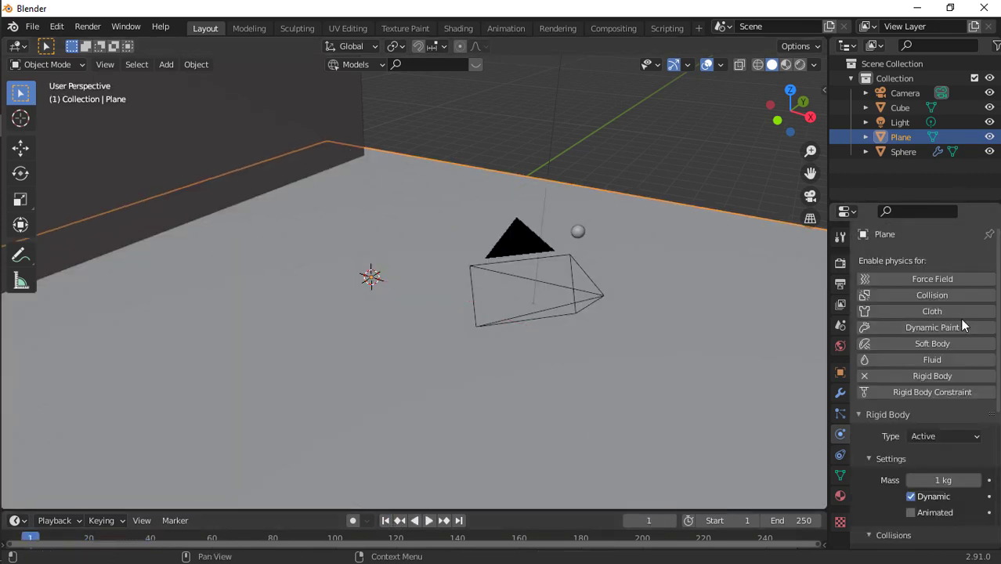
left_click(937, 434)
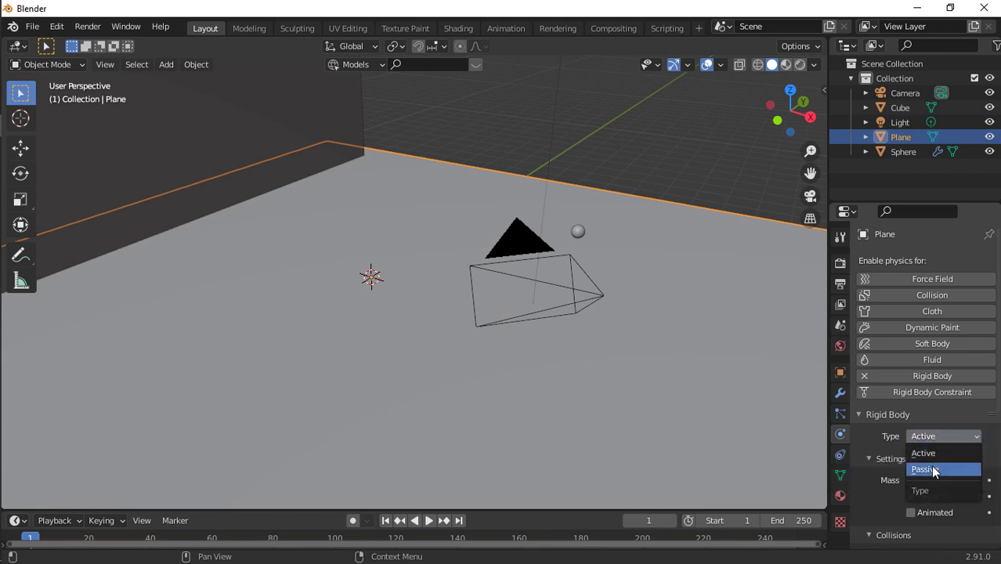
left_click(926, 470)
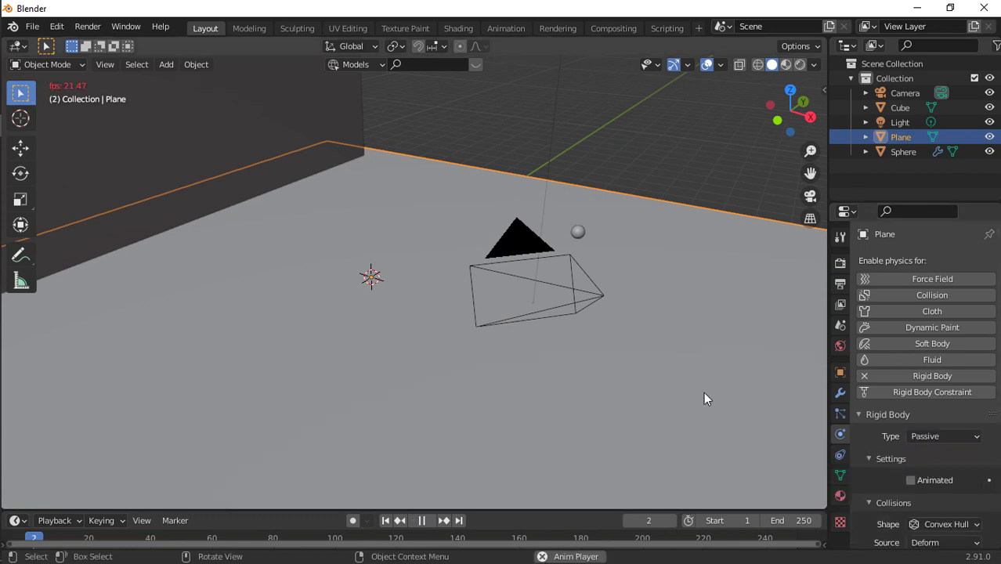
Play the simulation and watch the sphere's motion over the passive floor from the front and at an angle.
key("space")
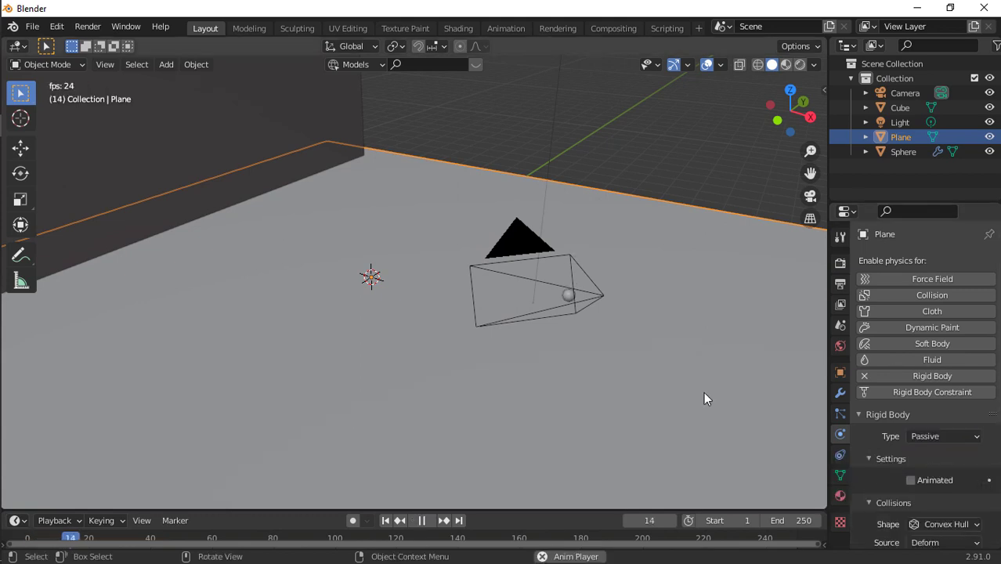
left_click(777, 120)
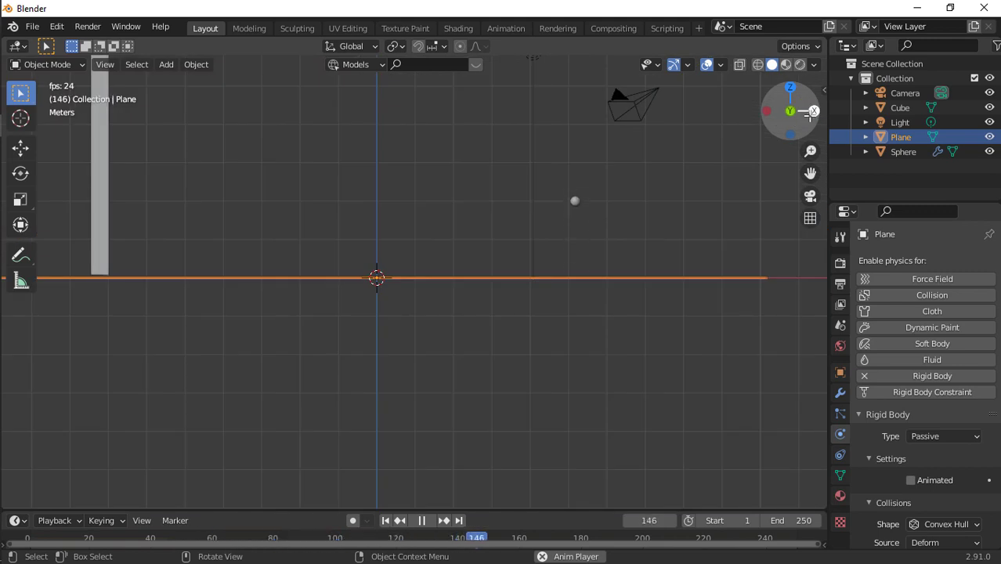
mouse_move(808, 114)
left_mouse_down()
mouse_move(799, 149)
mouse_move(803, 98)
mouse_move(799, 118)
left_mouse_up()
key("space")
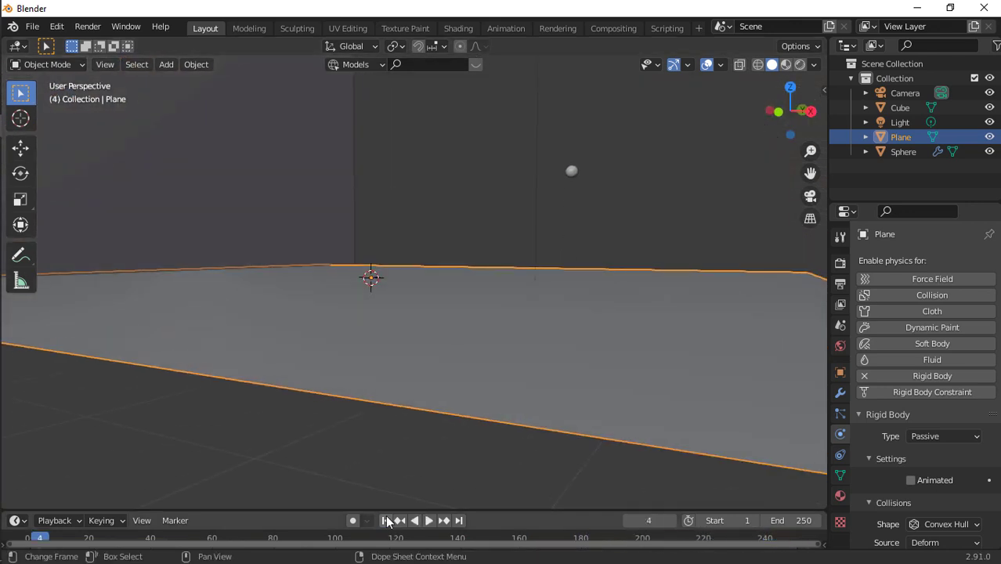
Add a cylinder at the centre of the floor plane and open its vertex count for editing.
scroll(589, 256, "down", 3)
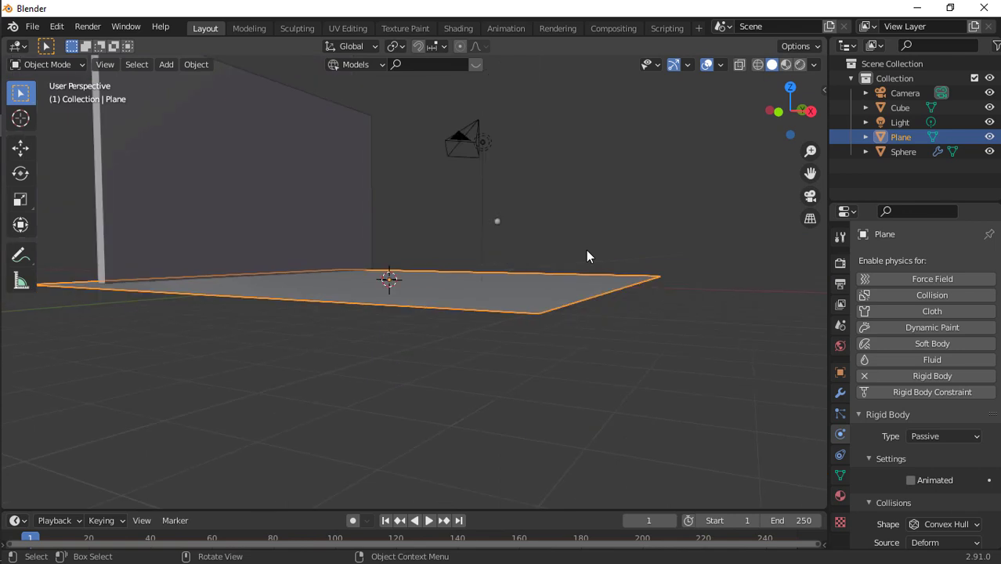
key("shift+a")
mouse_move(586, 252)
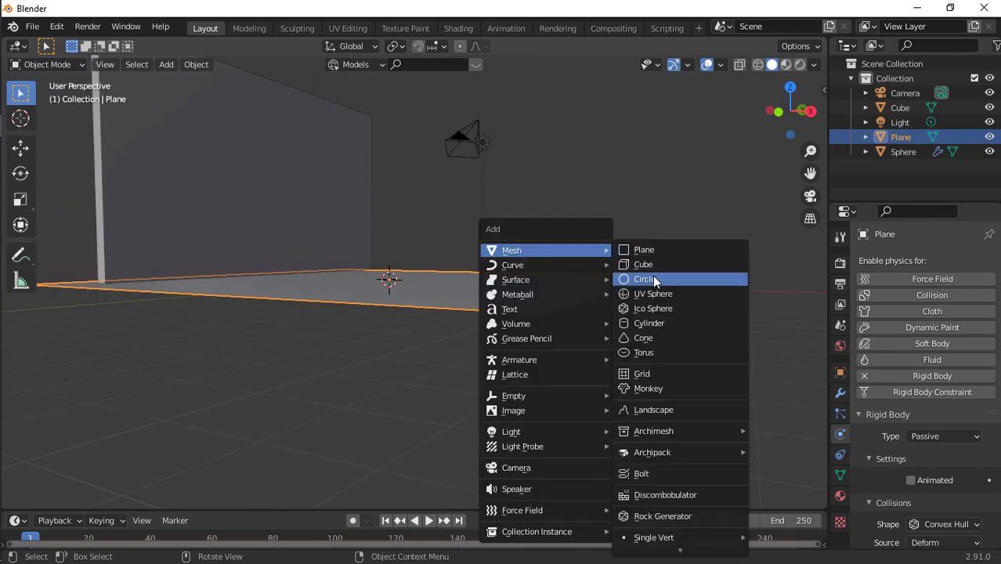
left_click(662, 323)
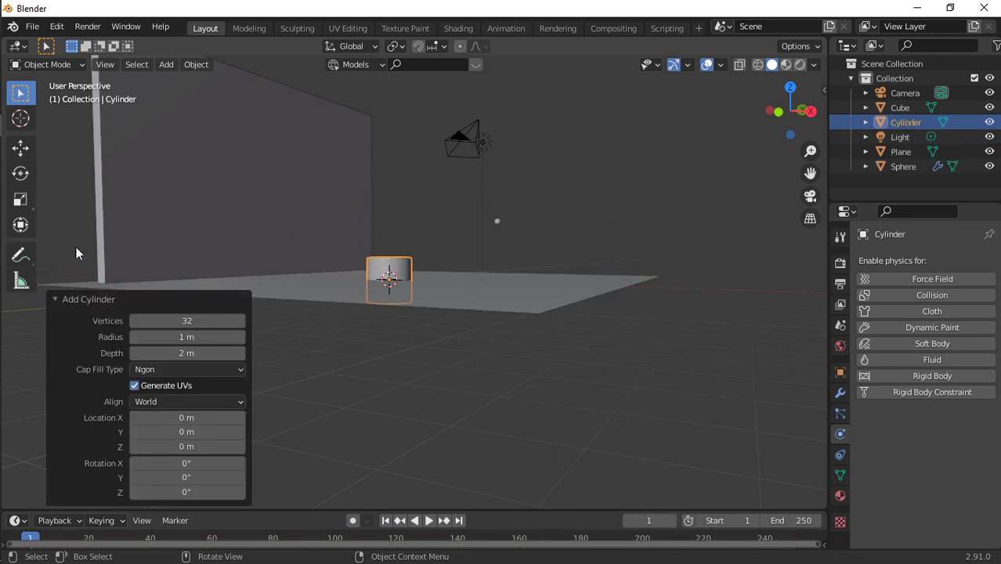
left_click(187, 320)
Isolate the cylinder in a front local view and stretch it along Z by a factor of about 6.98.
key("KP_Divide")
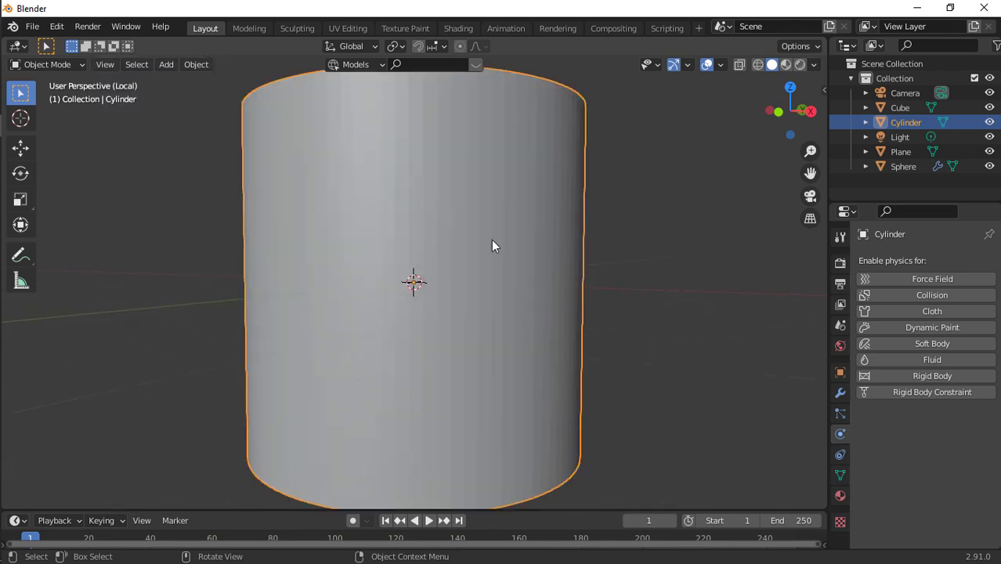
scroll(491, 239, "down", 10)
left_click(778, 112)
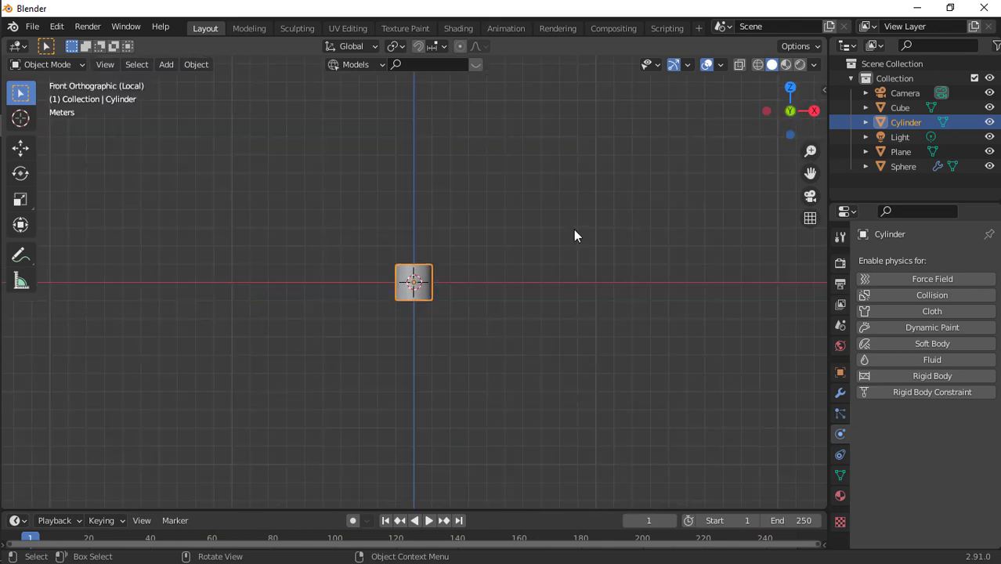
key("s")
key("z")
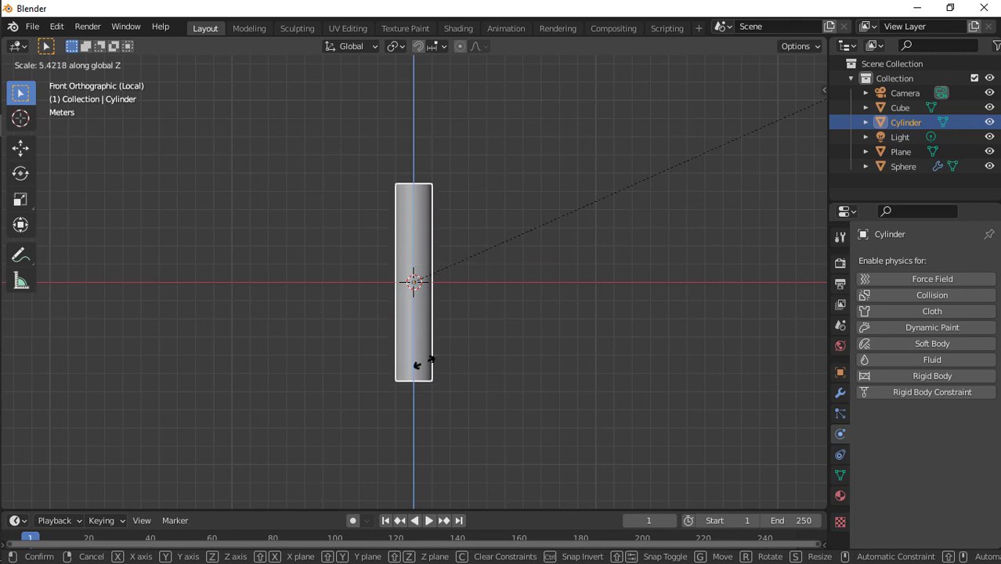
left_click(436, 383)
scroll(624, 179, "down", 7)
scroll(624, 180, "up", 1)
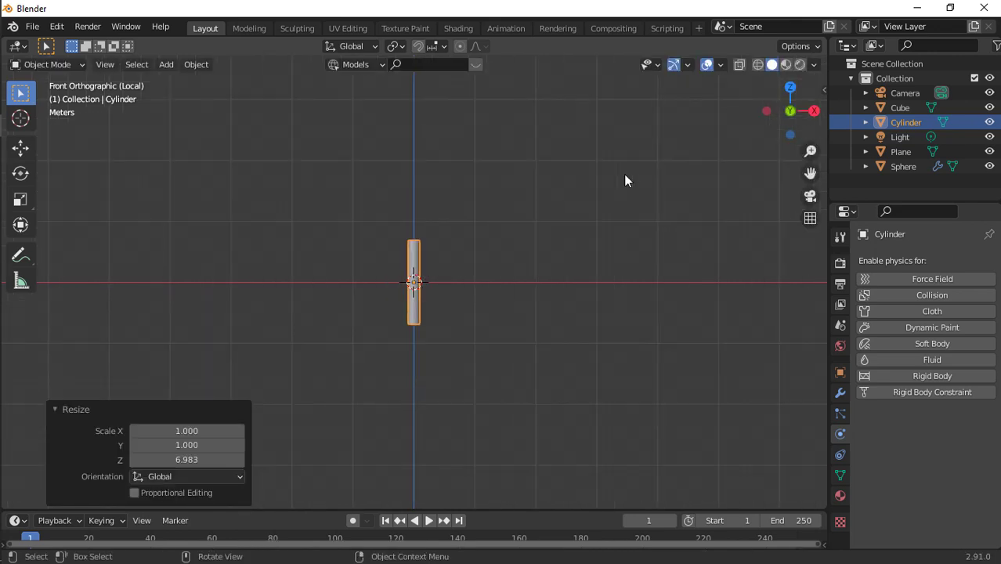
Extrude the cylinder's lower end edges about 8.07 m down along Z and scale the new end to 0.353 for a tapered section.
key("Tab")
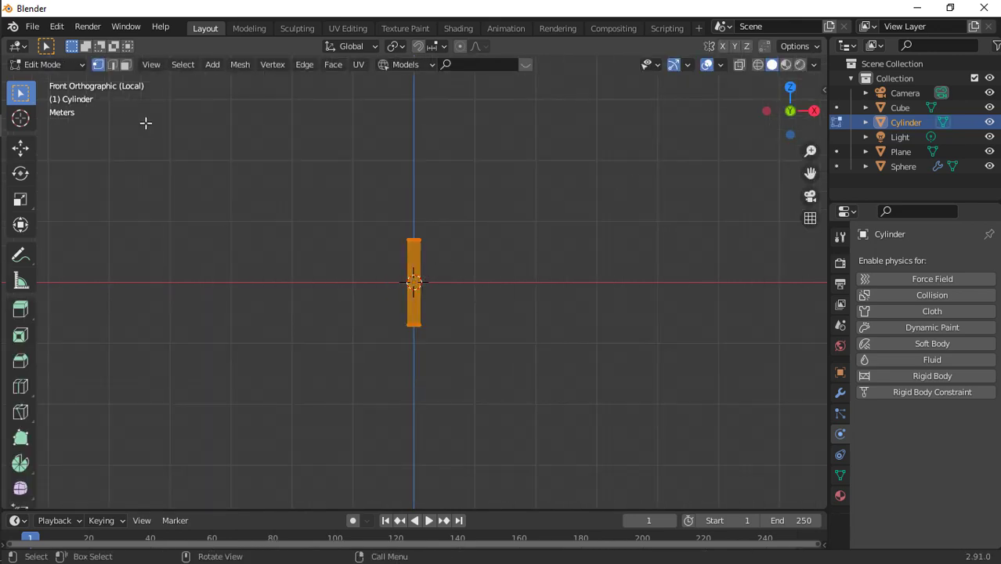
left_click(741, 65)
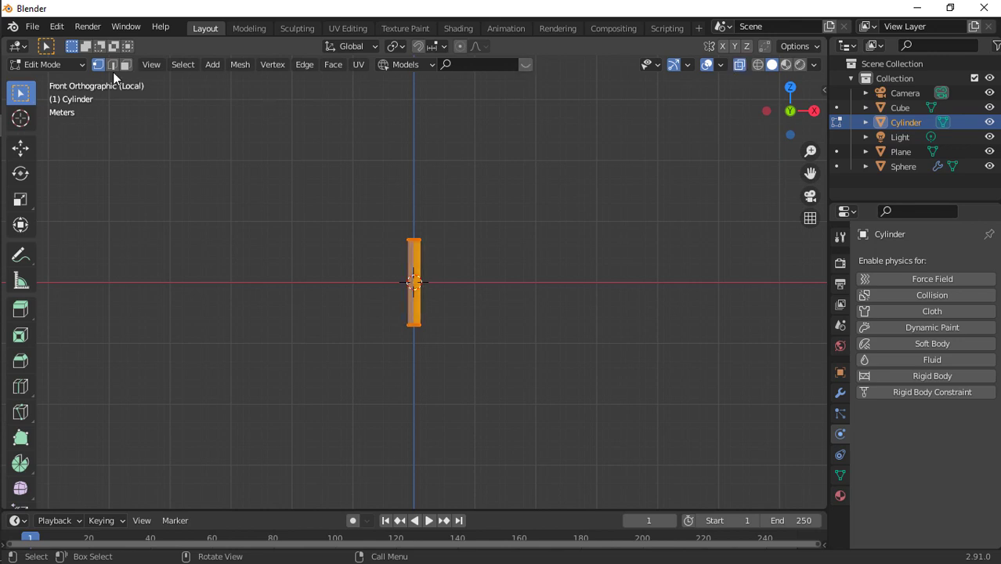
left_click_drag(346, 309, 710, 464)
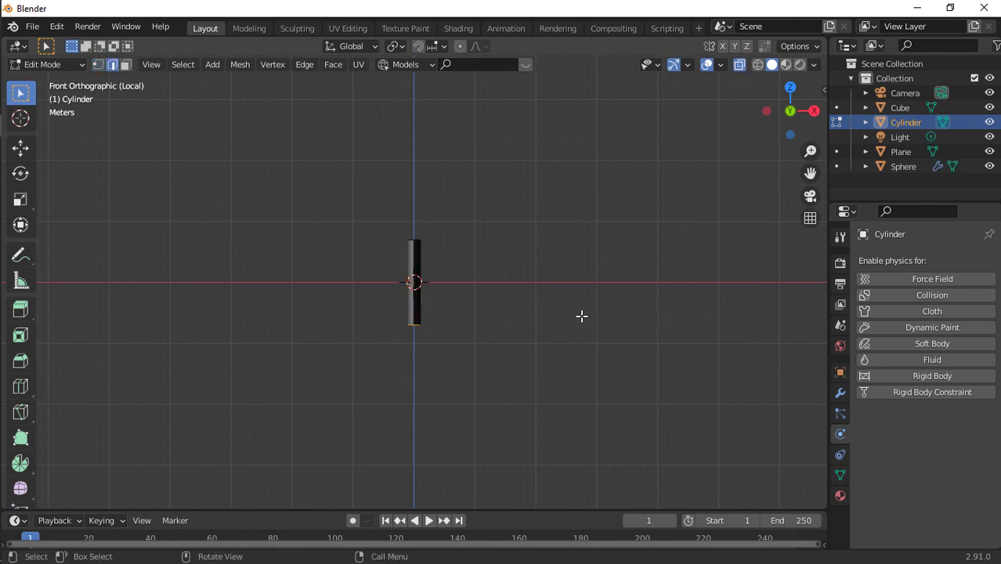
key("e")
key("x")
key("z")
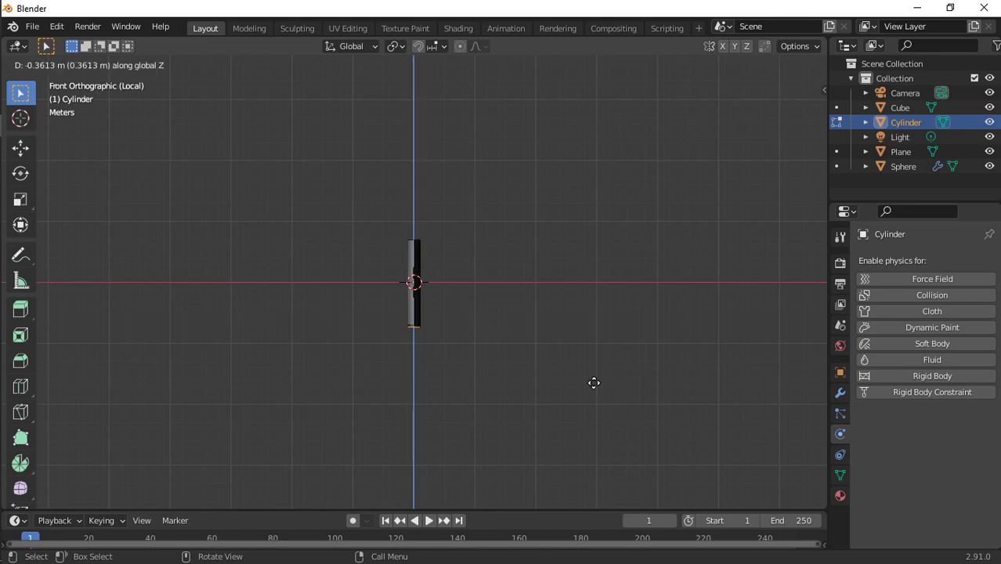
left_click(586, 365)
key("s")
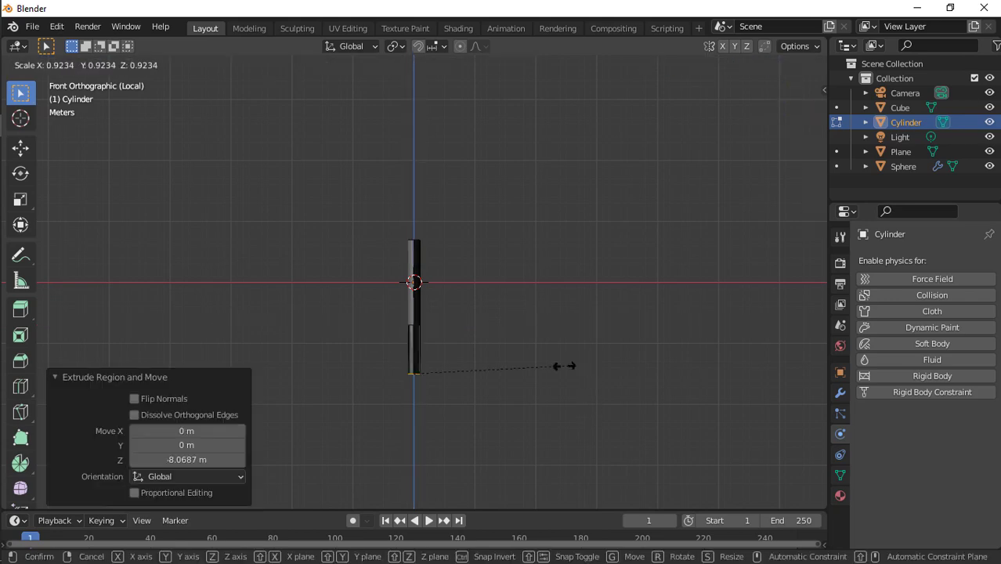
left_click(474, 373)
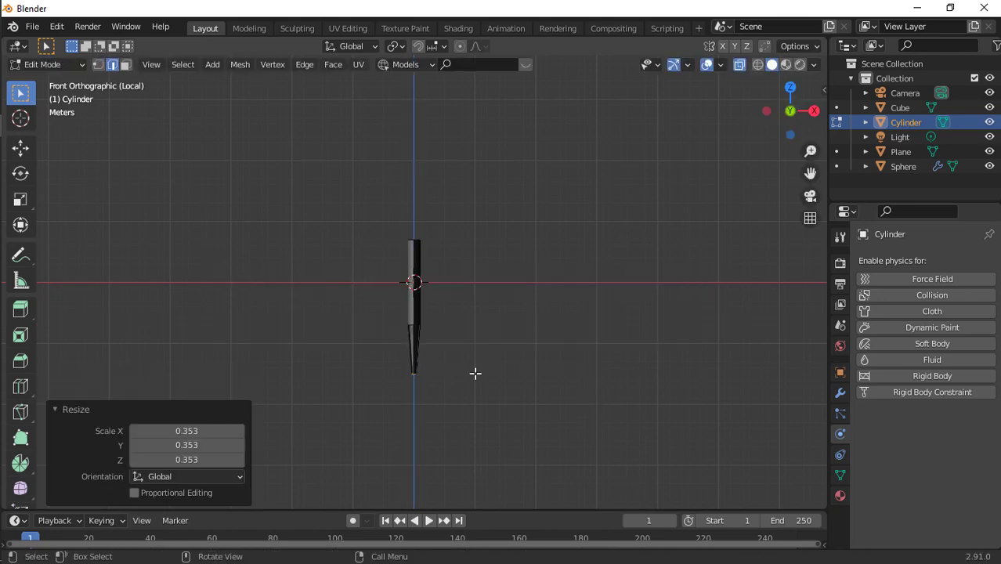
Extrude the tapered end about 4.05 m further and thicken that new segment by extruding its faces along normals.
key("e")
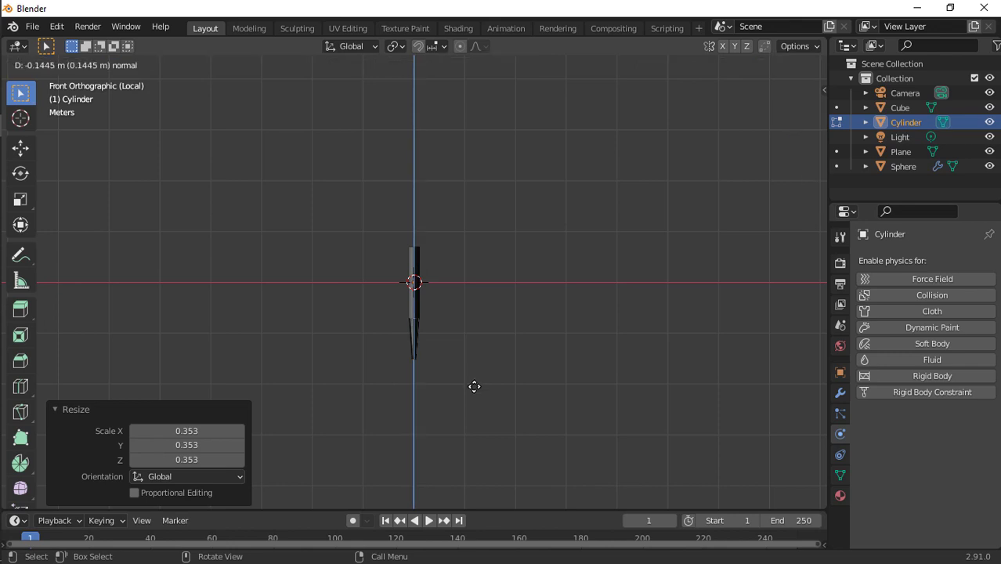
left_click(467, 394)
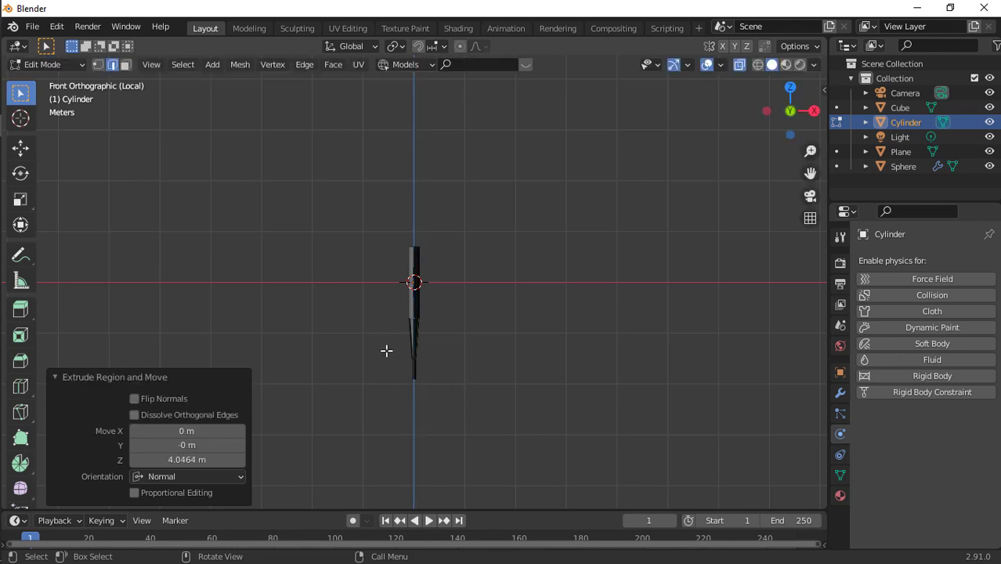
left_click_drag(384, 348, 496, 409)
key("alt+e")
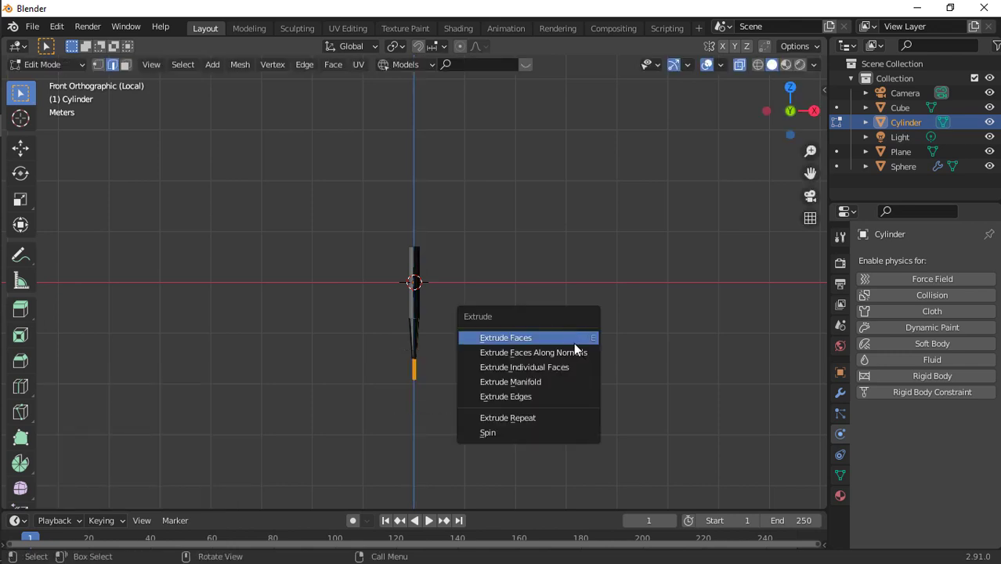
left_click(575, 352)
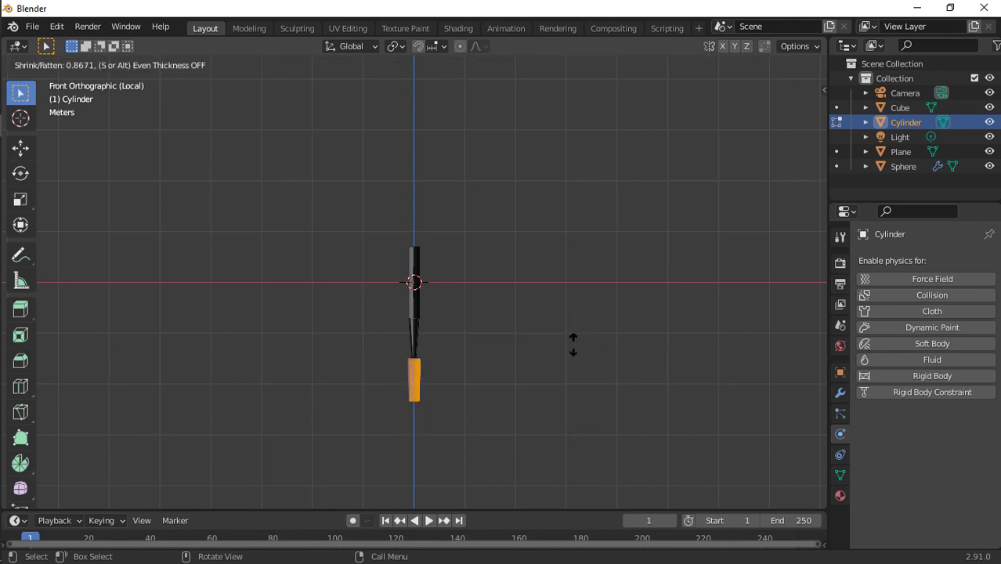
left_click(573, 345)
Scale the edges where the taper meets the thickened lower segment to about 0.64.
left_click_drag(381, 350, 470, 373)
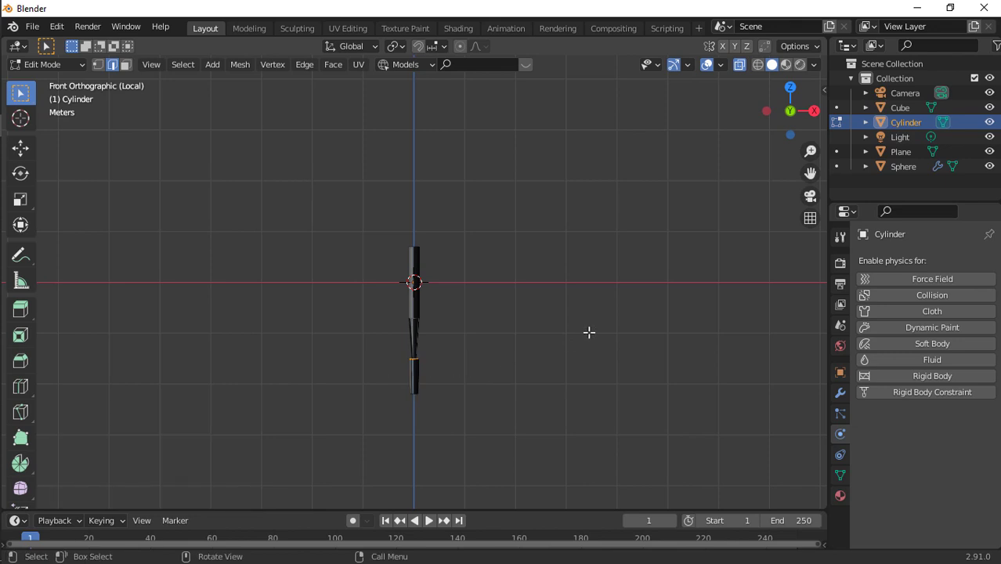
key("s")
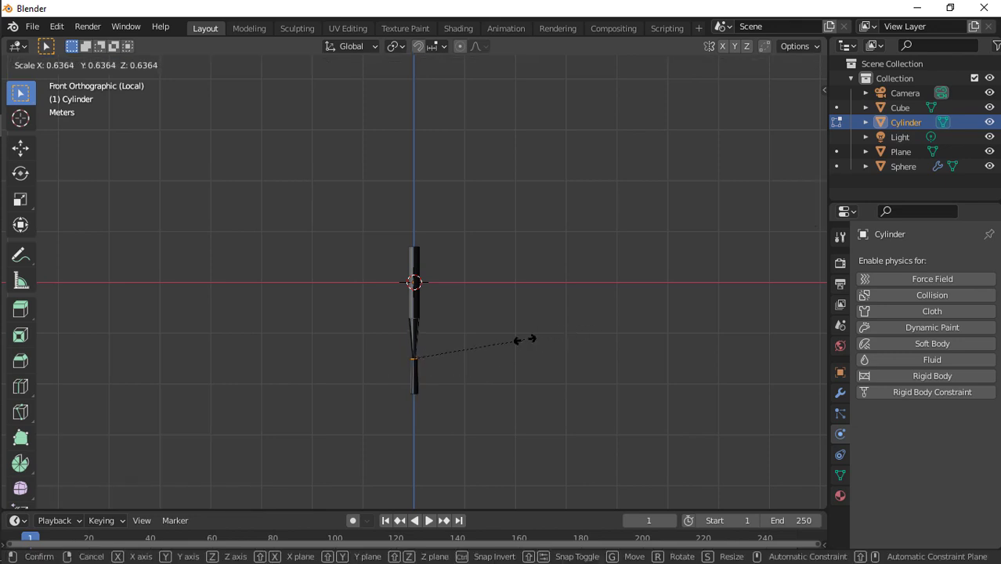
left_click(527, 339)
Scale the edge loop where the straight barrel meets the taper to 0.833.
left_click_drag(396, 341, 524, 434)
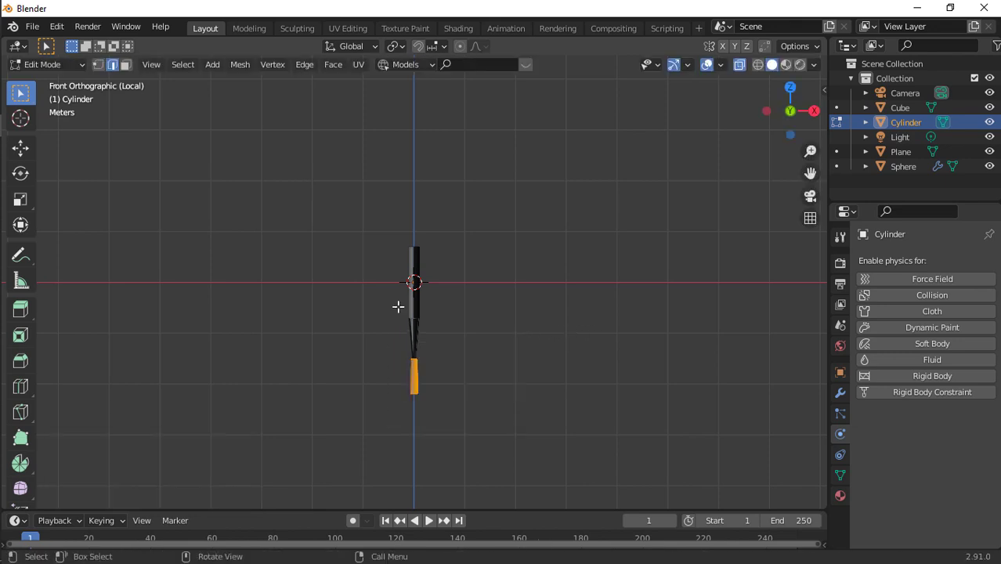
left_click_drag(398, 306, 585, 369)
left_click_drag(324, 306, 509, 339)
key("s")
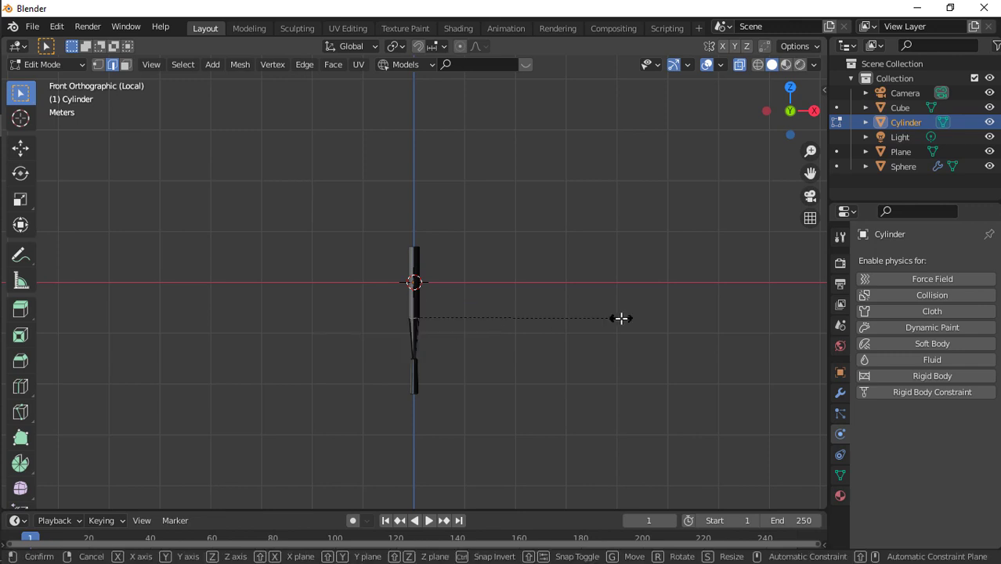
left_click(587, 317)
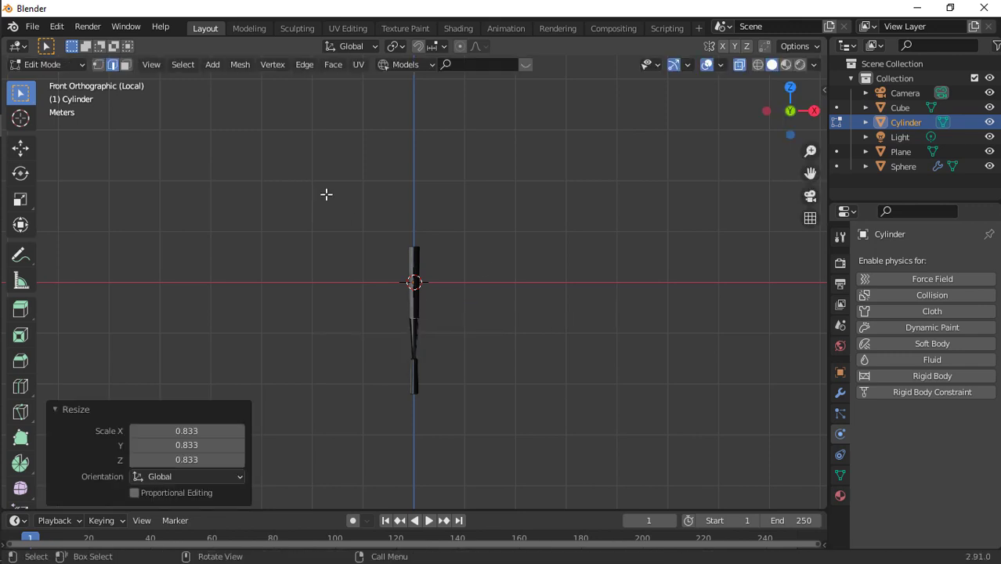
Scale the barrel's upper end edges to about 0.89 and return to Object Mode.
left_click_drag(326, 195, 452, 250)
key("s")
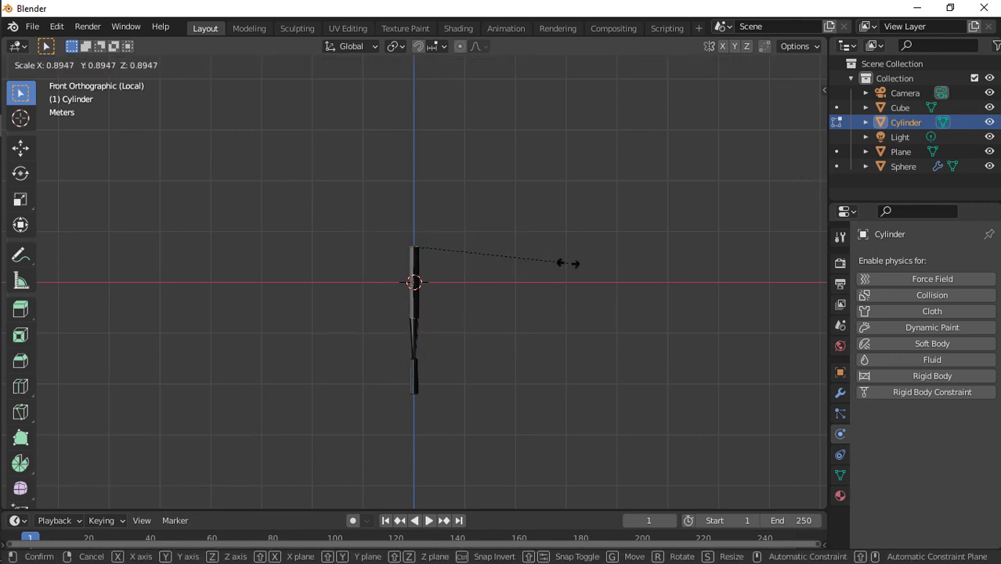
left_click(568, 263)
key("Tab")
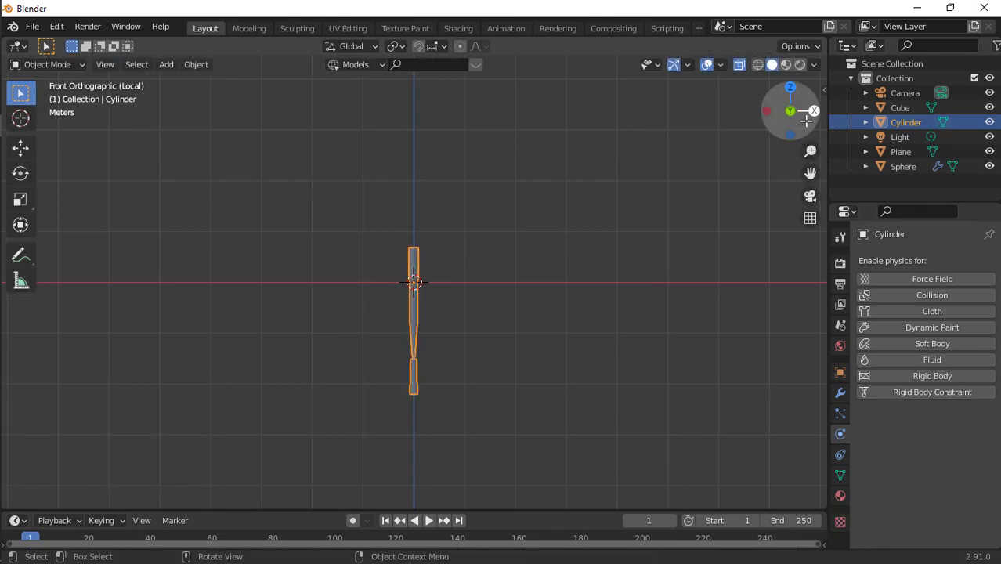
Scale the whole bat-shaped cylinder uniformly by a factor of 0.085.
left_click_drag(792, 112, 608, 205)
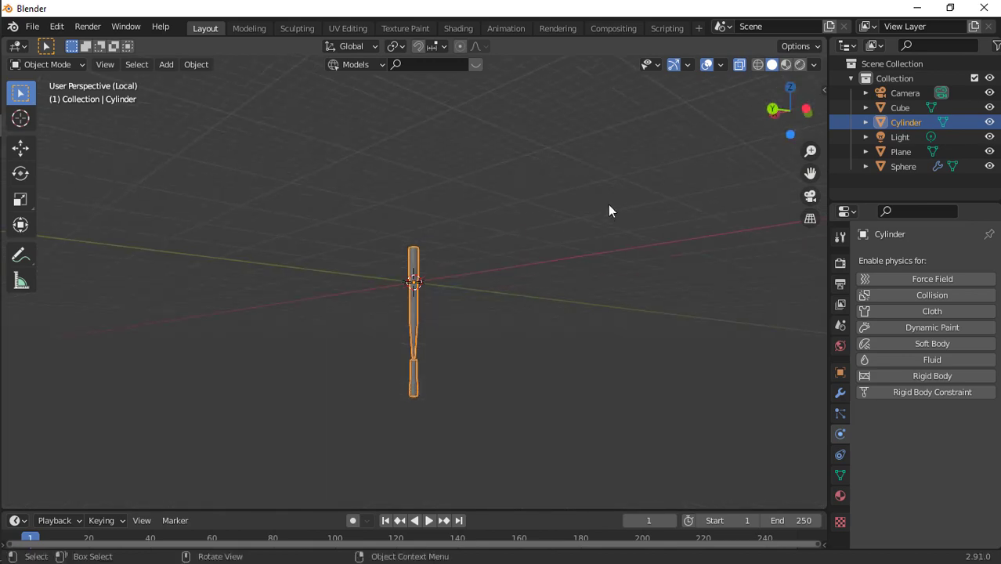
scroll(608, 208, "up", 8)
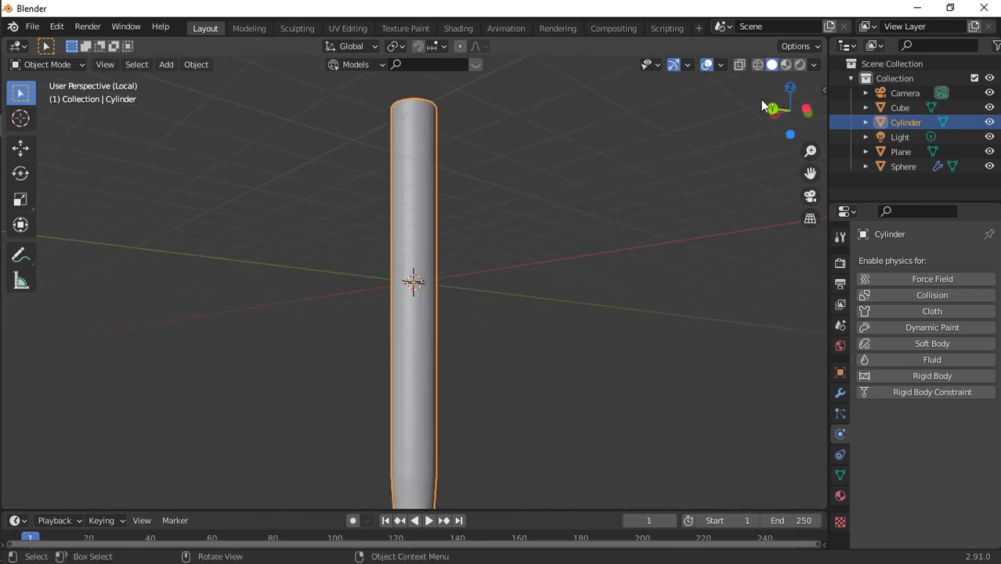
left_click_drag(760, 100, 480, 396)
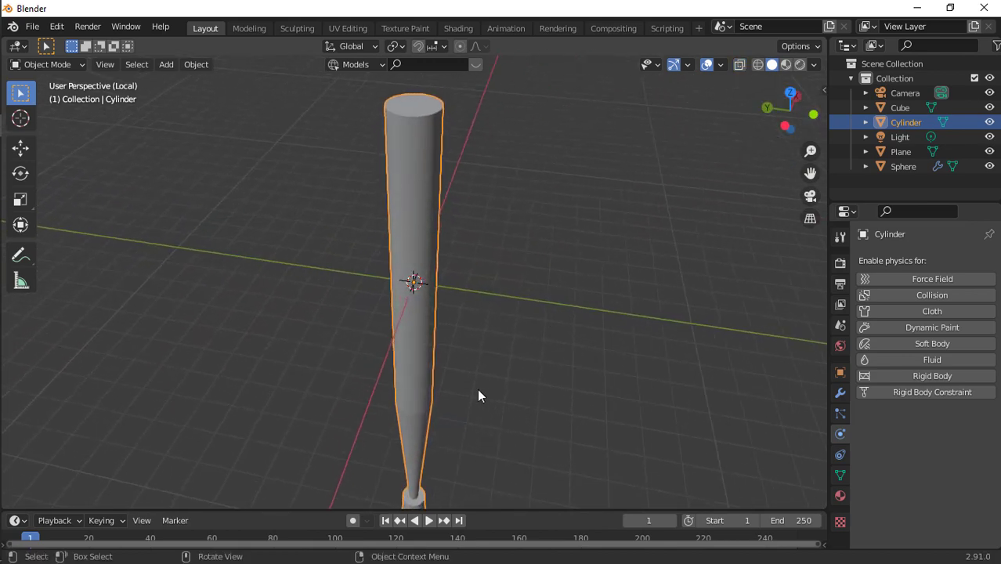
key("s")
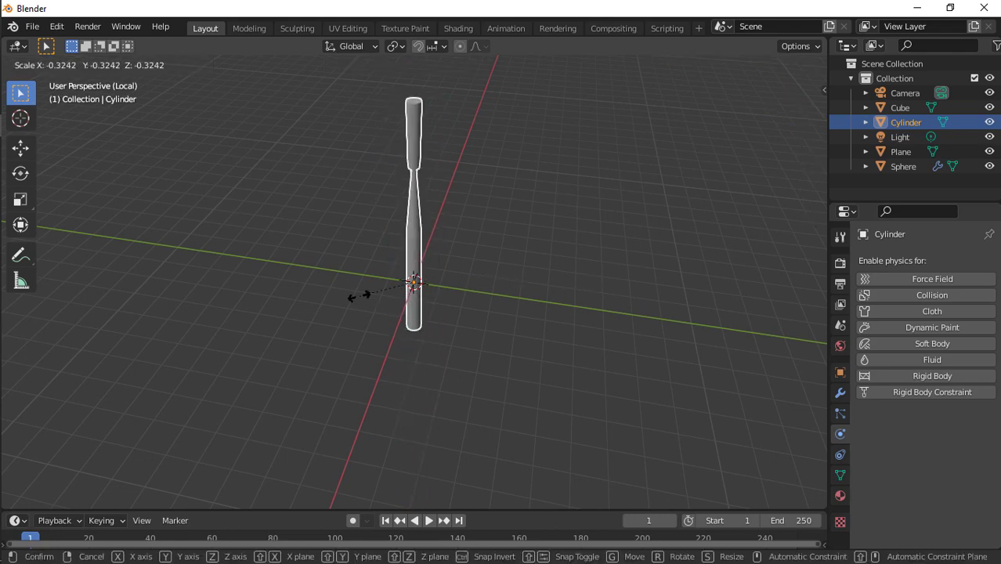
left_click(424, 289)
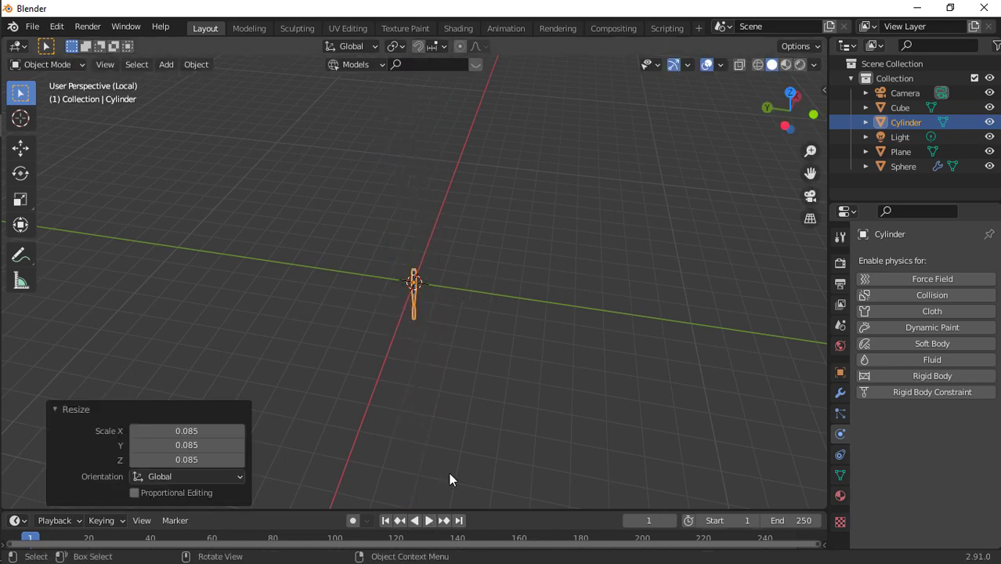
Leave the local view and enlarge the bat by a factor of 2.393 from the back view.
key("KP_Divide")
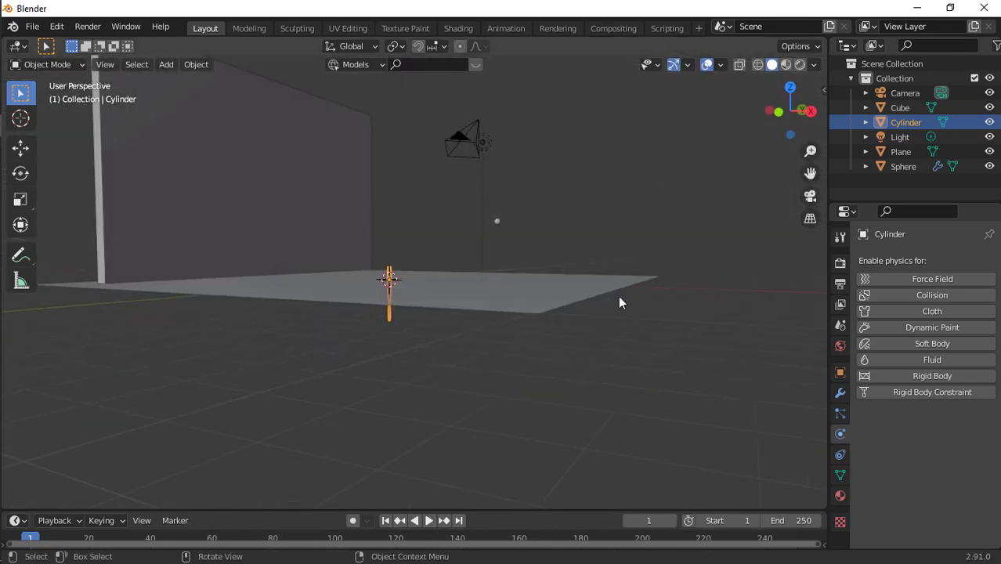
left_click(809, 115)
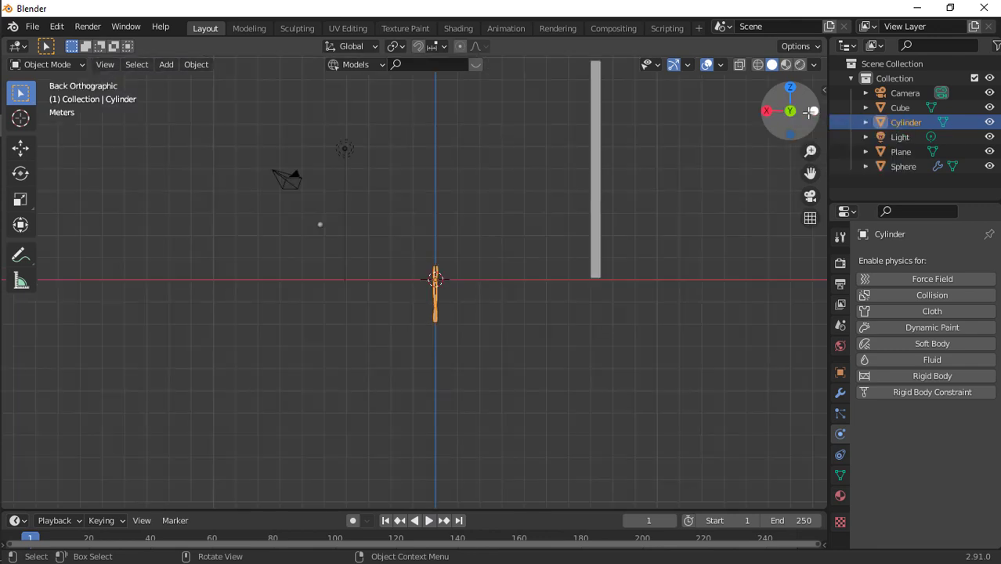
key("s")
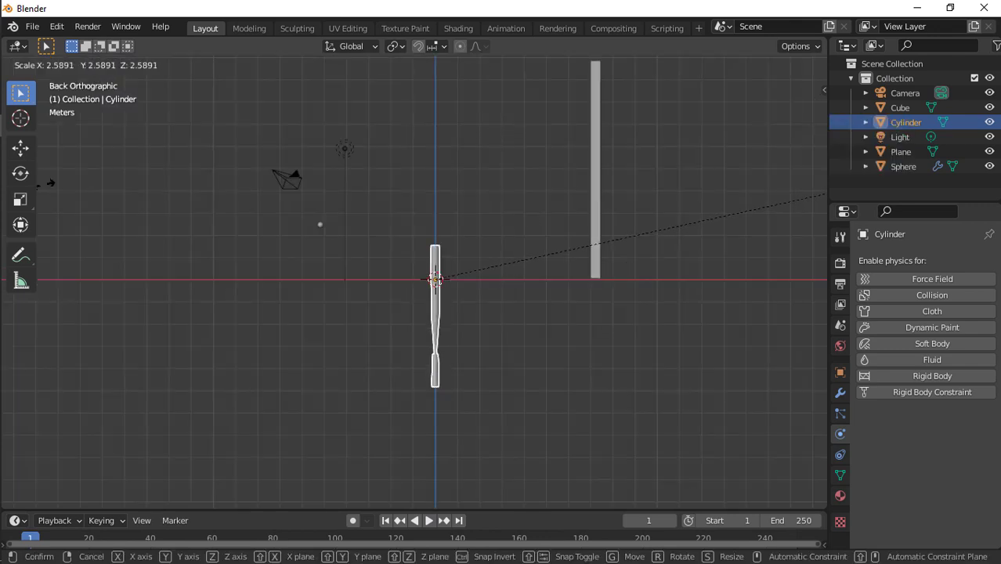
left_click(11, 177)
Move the bat about 6.65 m along the X axis, past the small sphere on the side away from the wall.
key("g")
key("x")
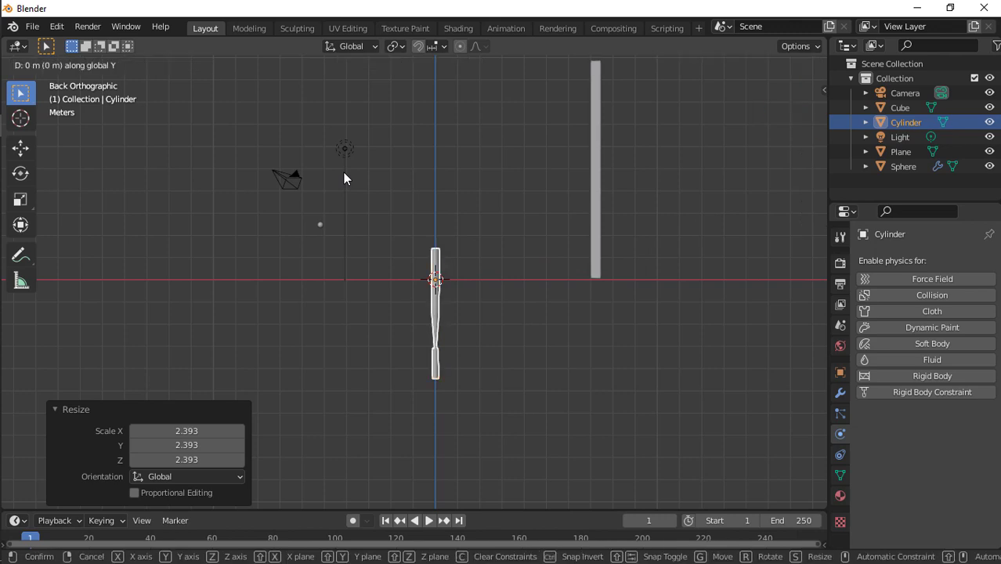
left_click(196, 173)
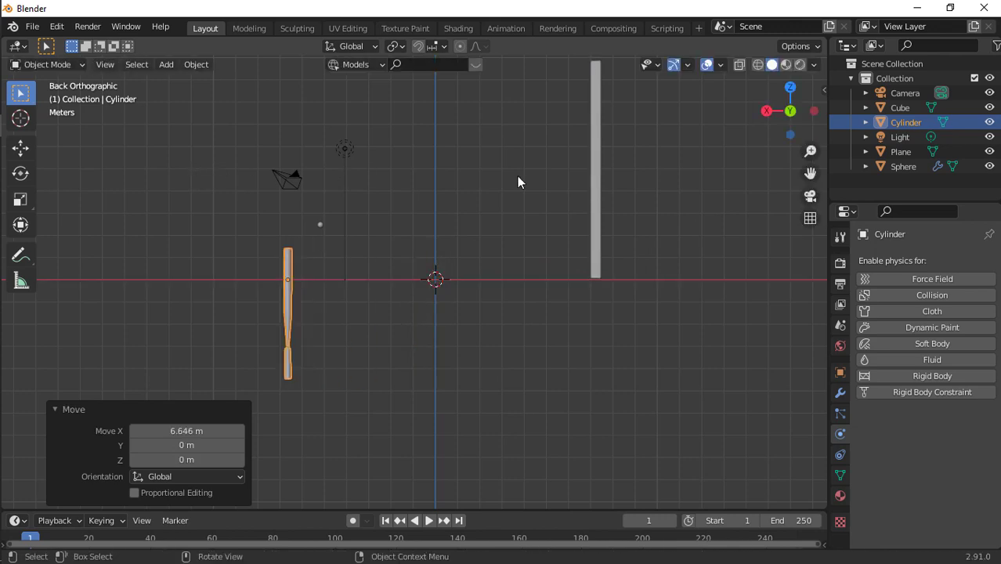
Rotate the bat by -90° around the global X axis so it lies horizontally.
left_click_drag(771, 109, 432, 180)
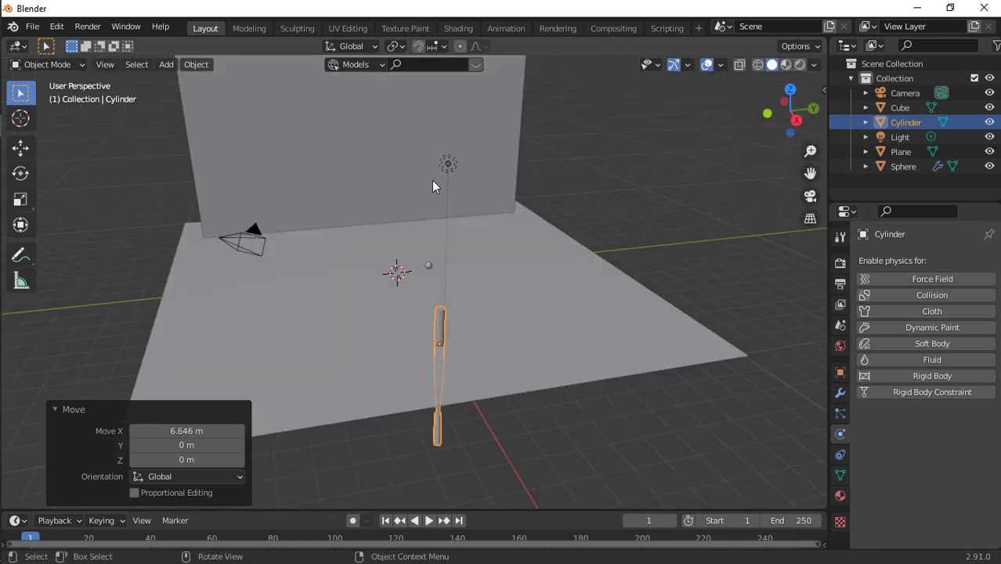
type("rx")
type("90")
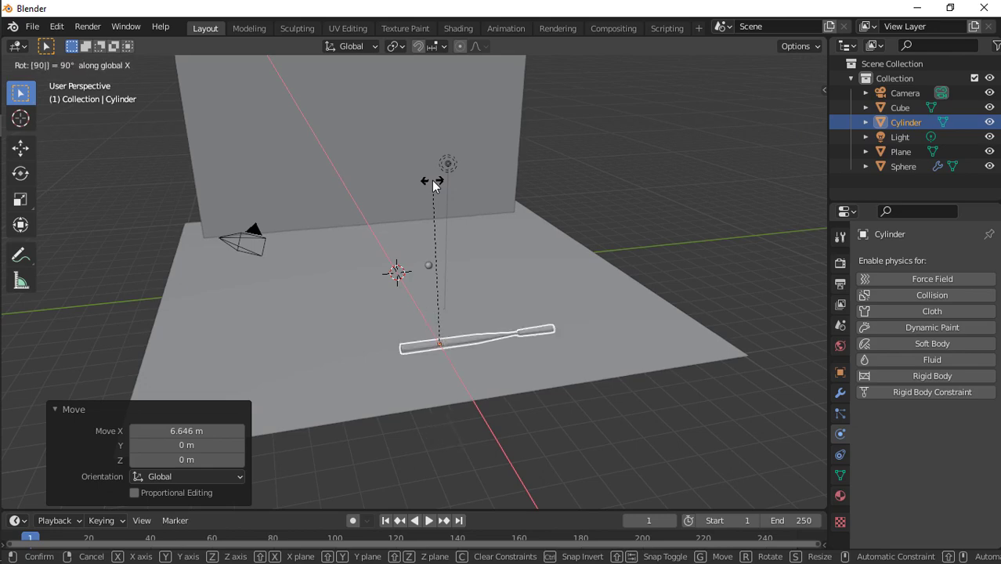
key("BackSpace")
key("BackSpace")
type("-9")
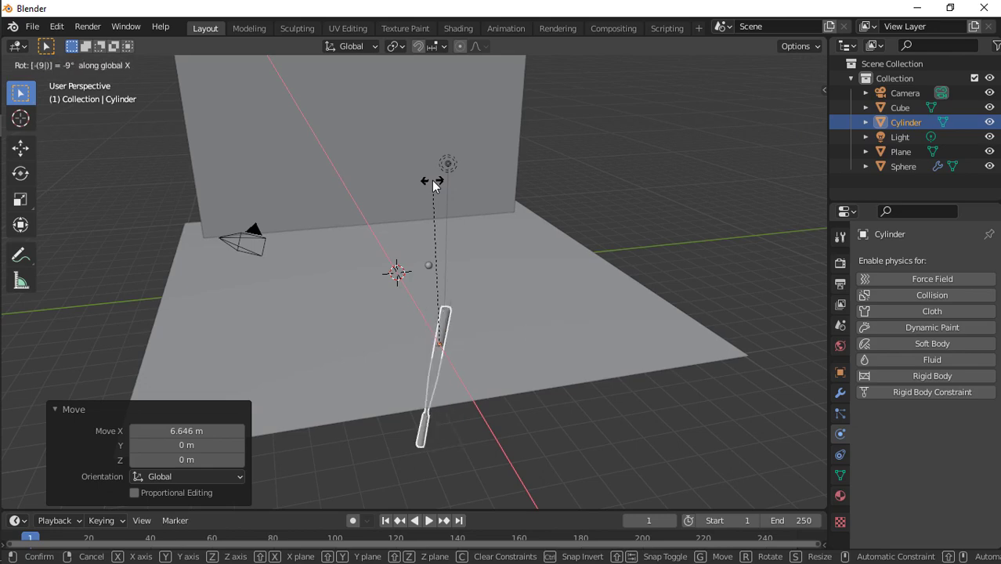
type("0")
key("Return")
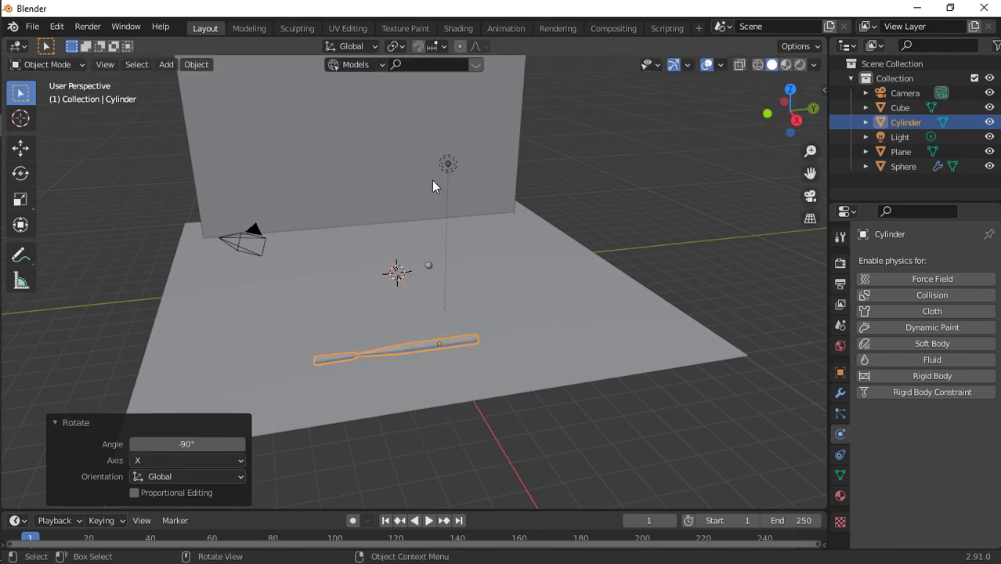
Move the bat about -0.165 m along X, slightly closer to the sphere, from the top view.
left_click(791, 89)
key("g")
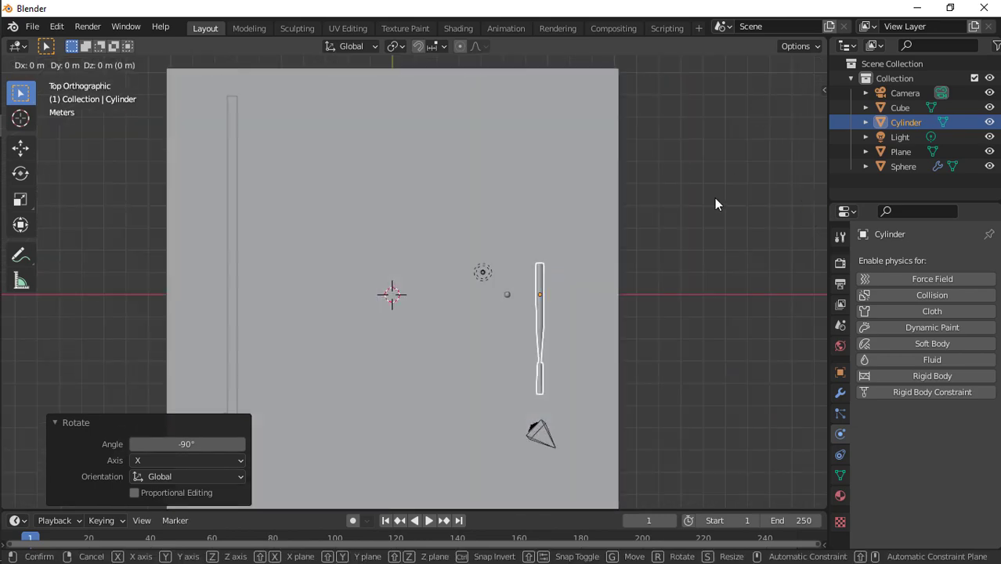
key("y")
key("x")
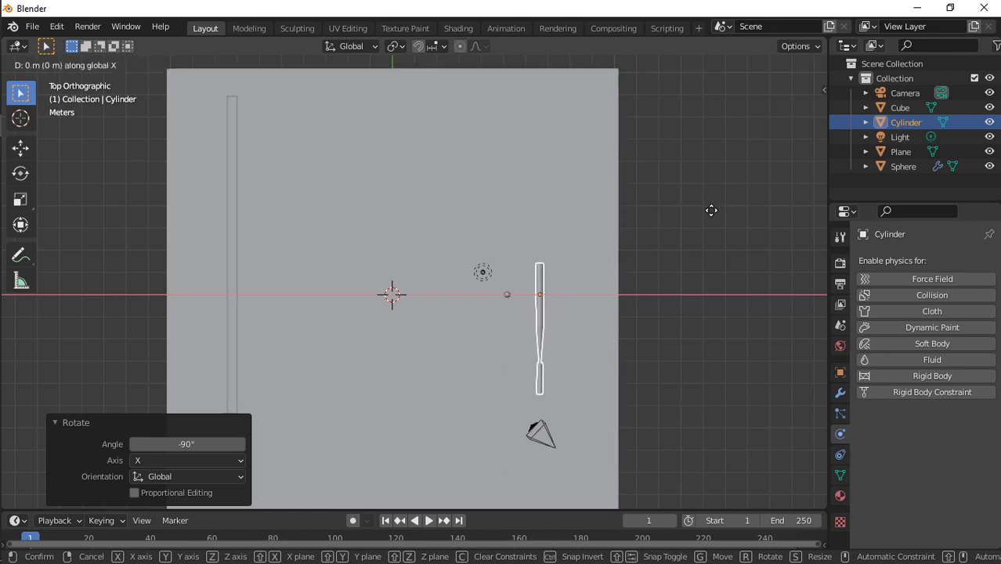
left_click(712, 212)
Move the bat about -0.165 m along the Y axis.
key("z")
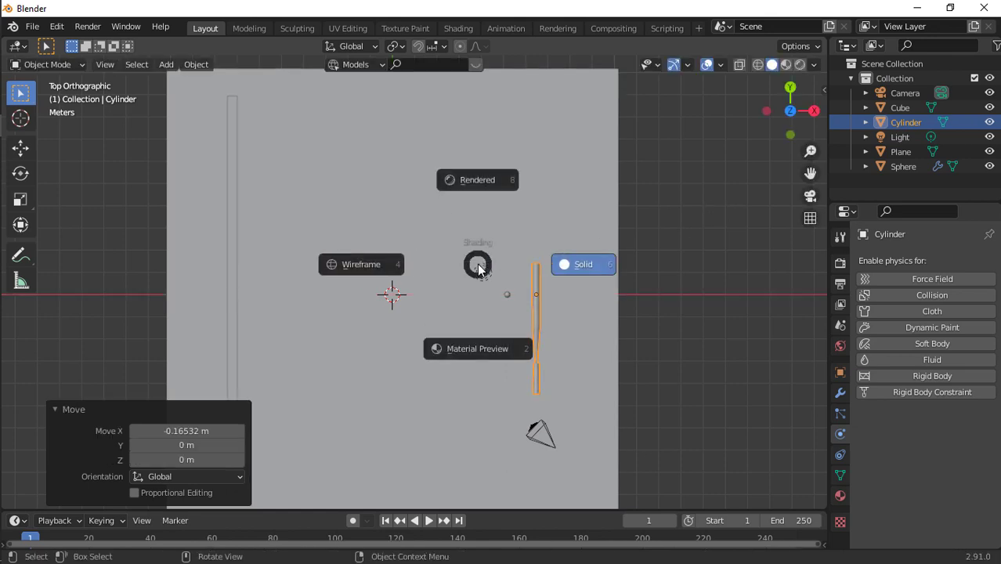
key("Escape")
key("g")
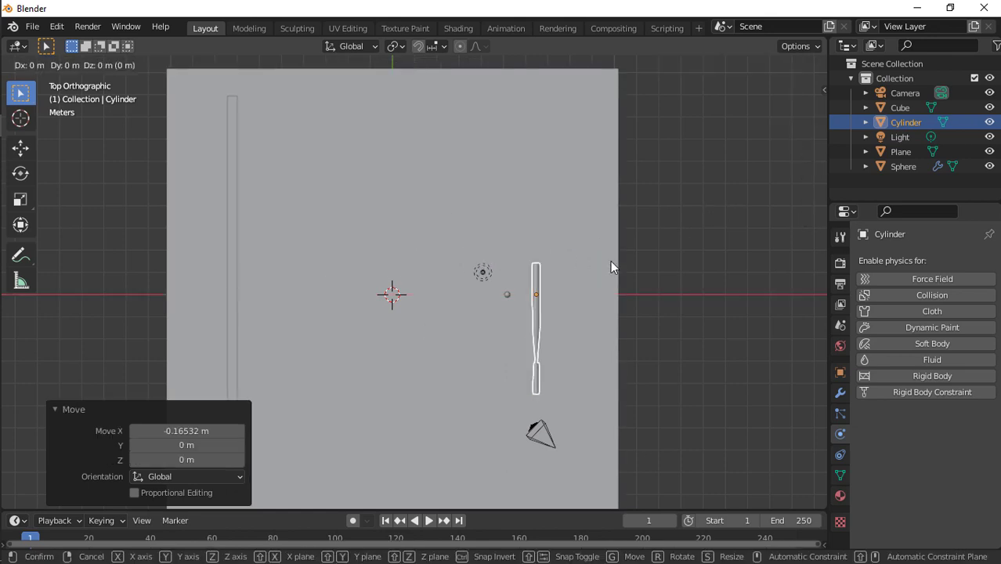
key("y")
left_click(605, 265)
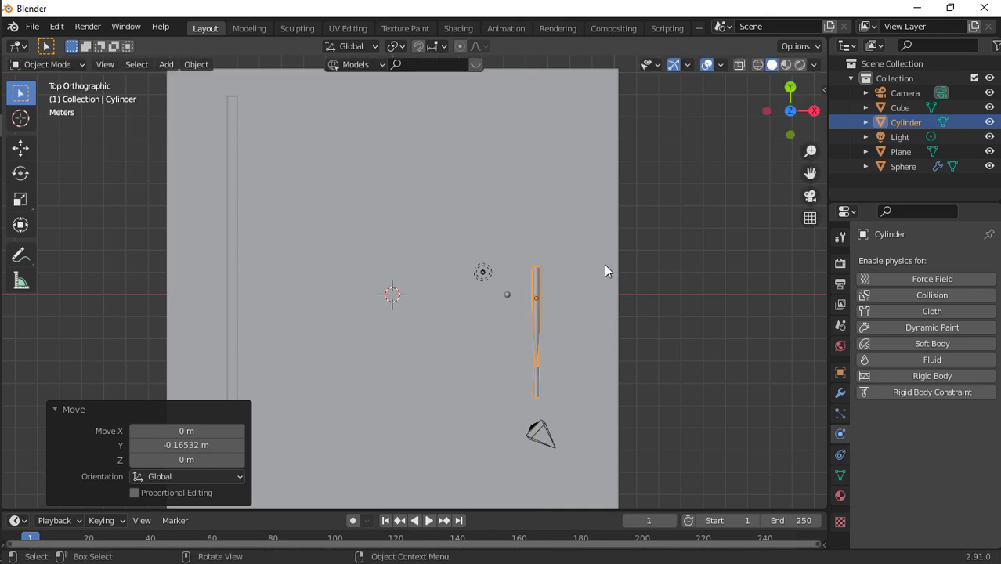
Shorten the bat by scaling it to 0.662 along the Y axis.
key("s")
key("y")
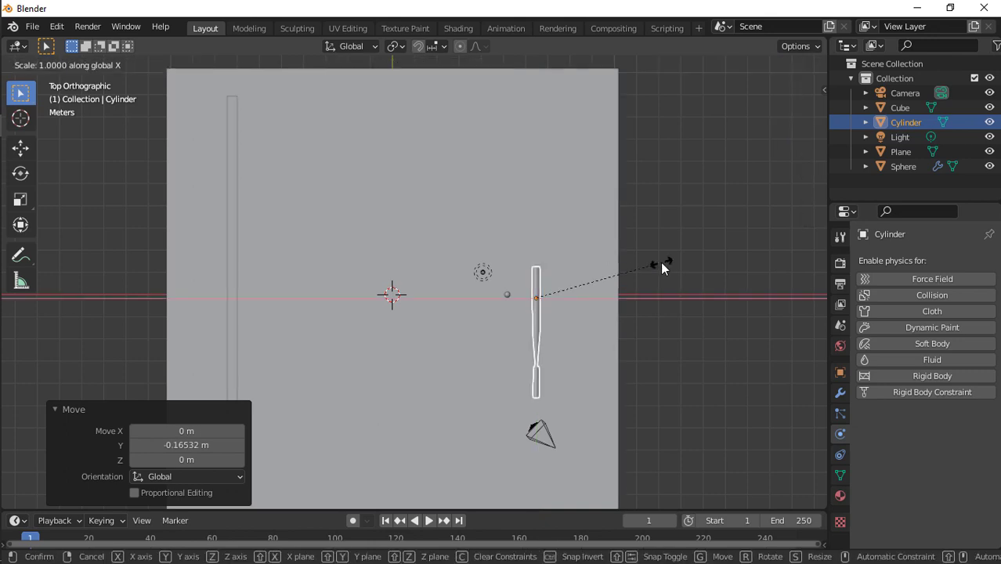
left_click(612, 256)
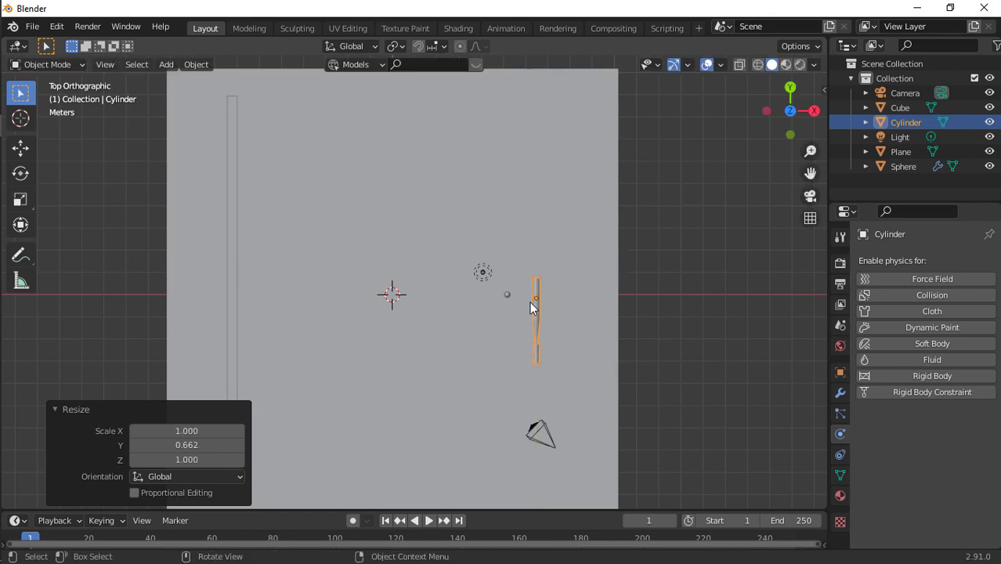
Separate the bat's handle from the rest of its mesh into its own object, with X-ray display switched on.
key("Tab")
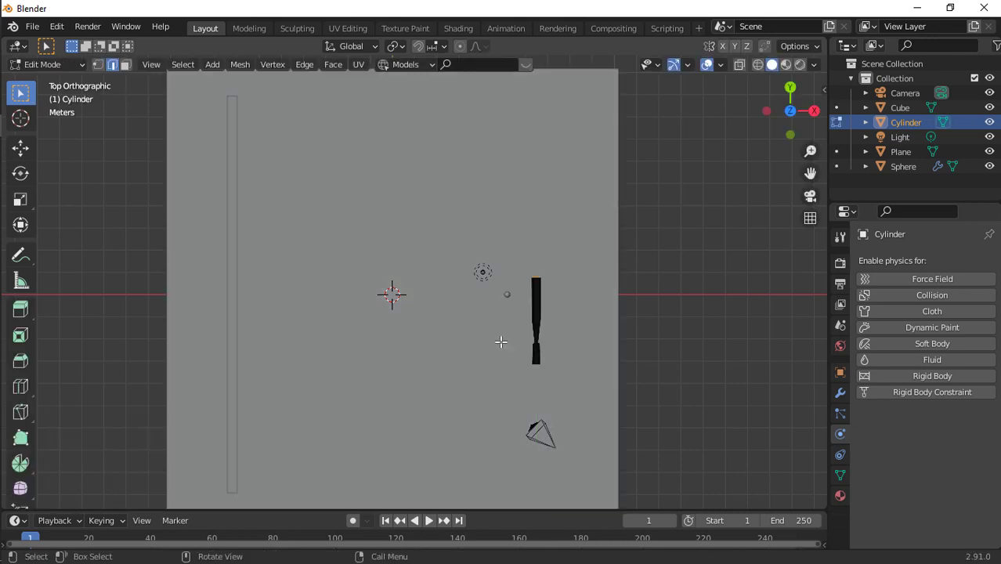
left_click_drag(434, 328, 772, 531)
left_click(740, 65)
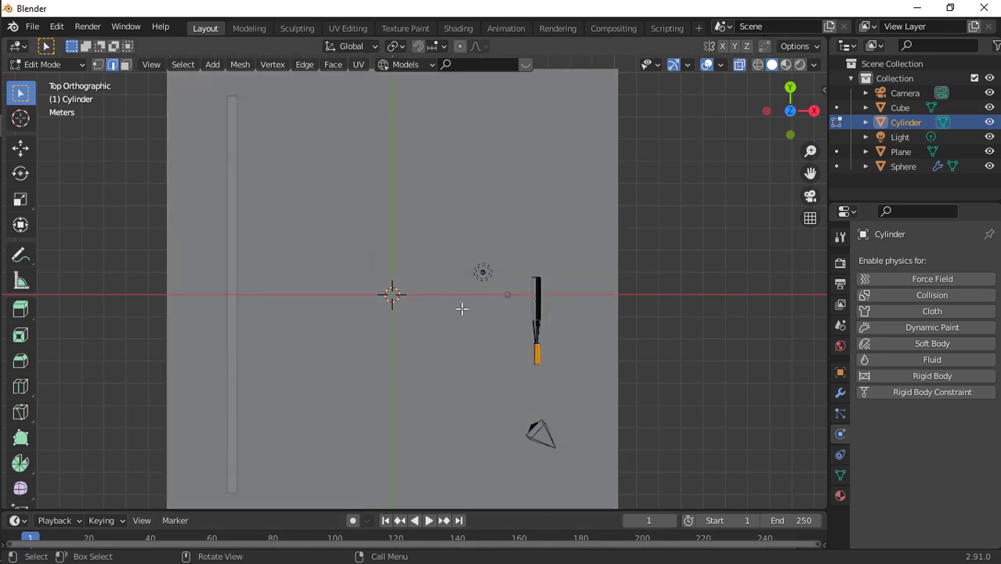
key("p")
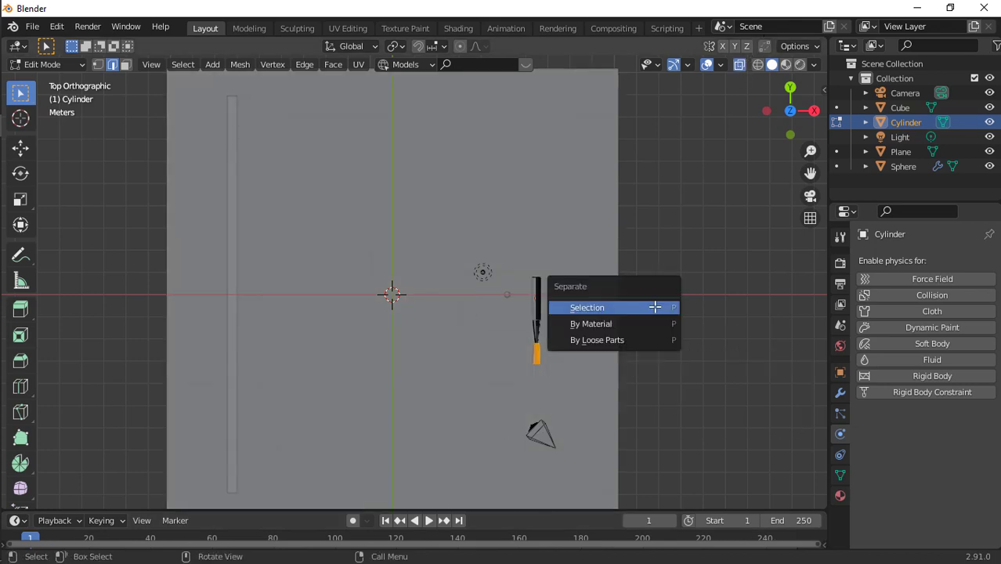
left_click(655, 306)
key("Tab")
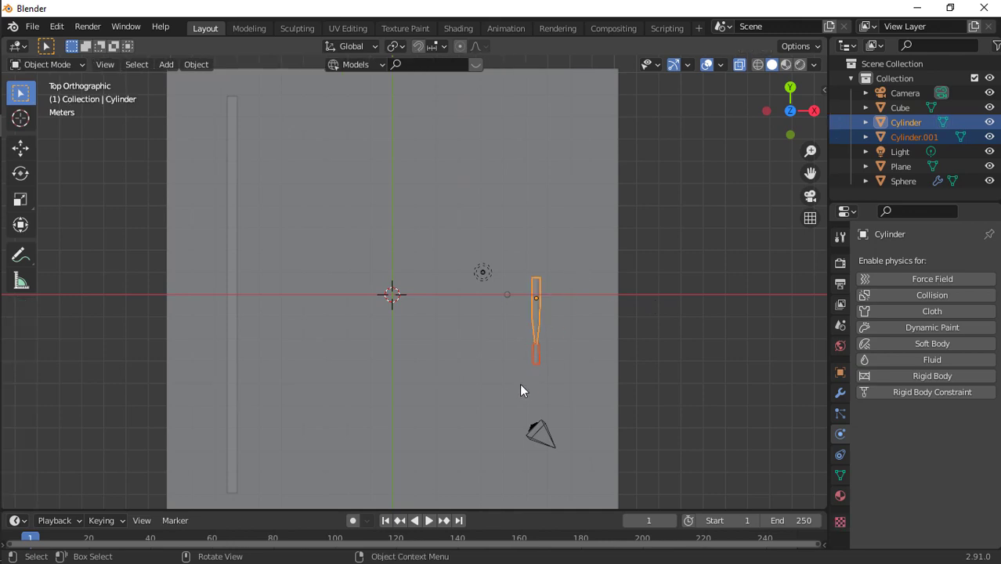
Set the origins of both bat parts to their own geometry.
left_click(197, 65)
mouse_move(220, 92)
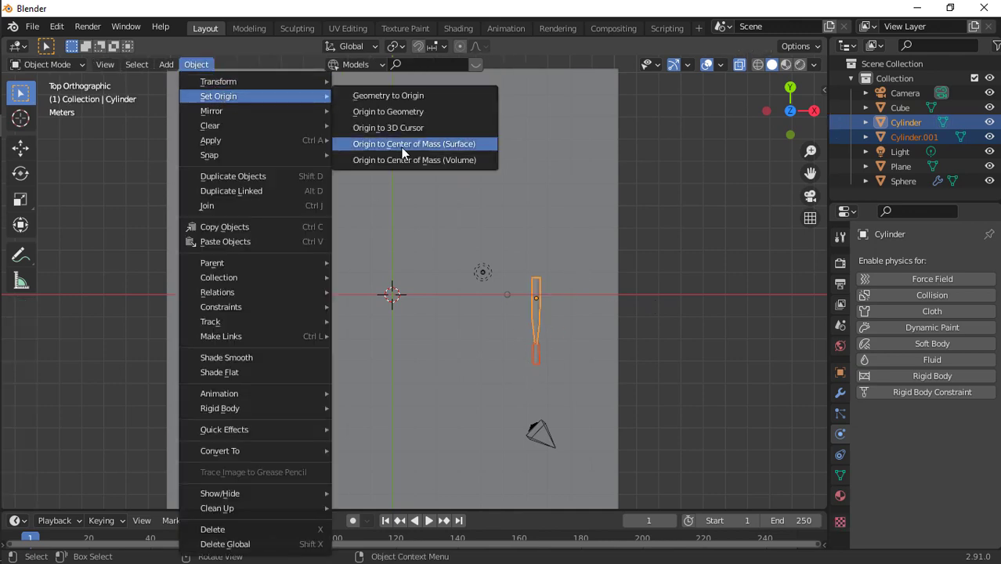
left_click(405, 104)
left_click(595, 354)
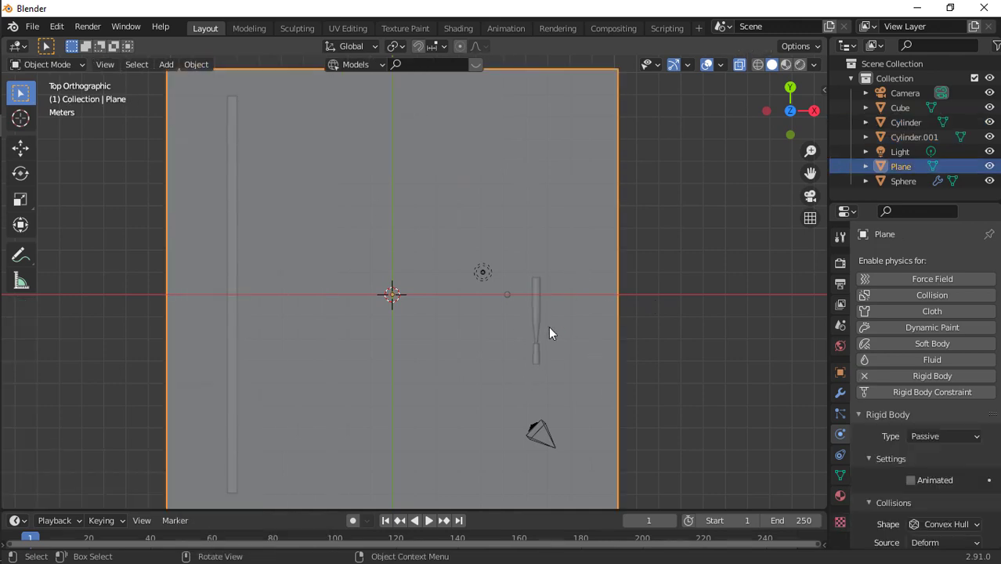
Join the bat's barrel into the handle object so the origin stays at the handle, and switch off X-ray display.
left_click(535, 319)
left_click(537, 354, "shift")
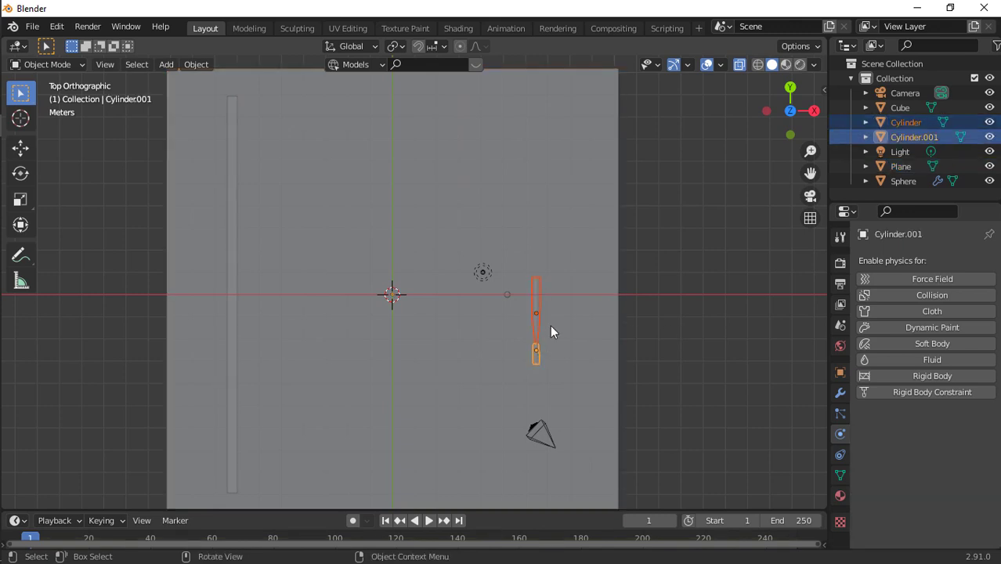
key("ctrl+j")
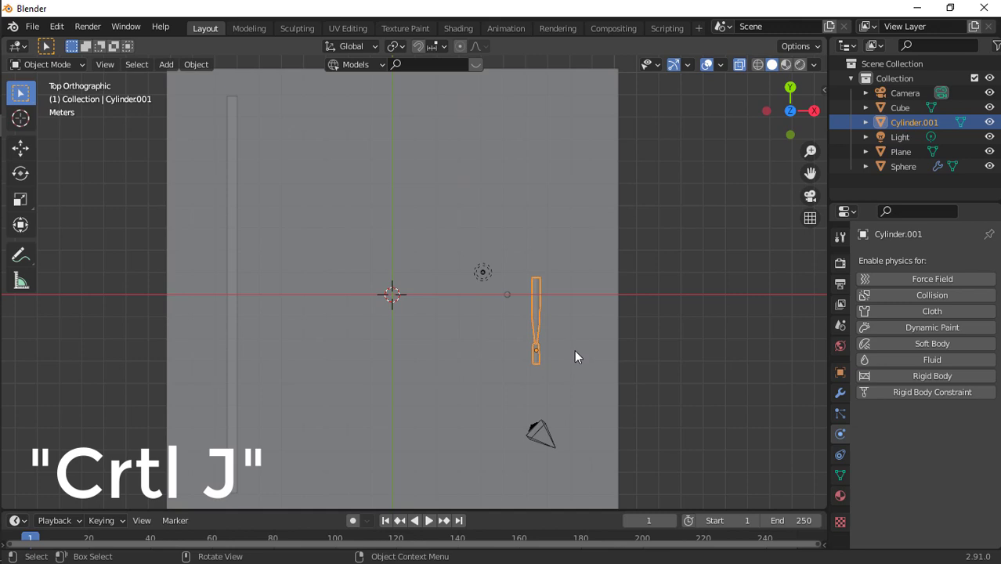
left_click(741, 67)
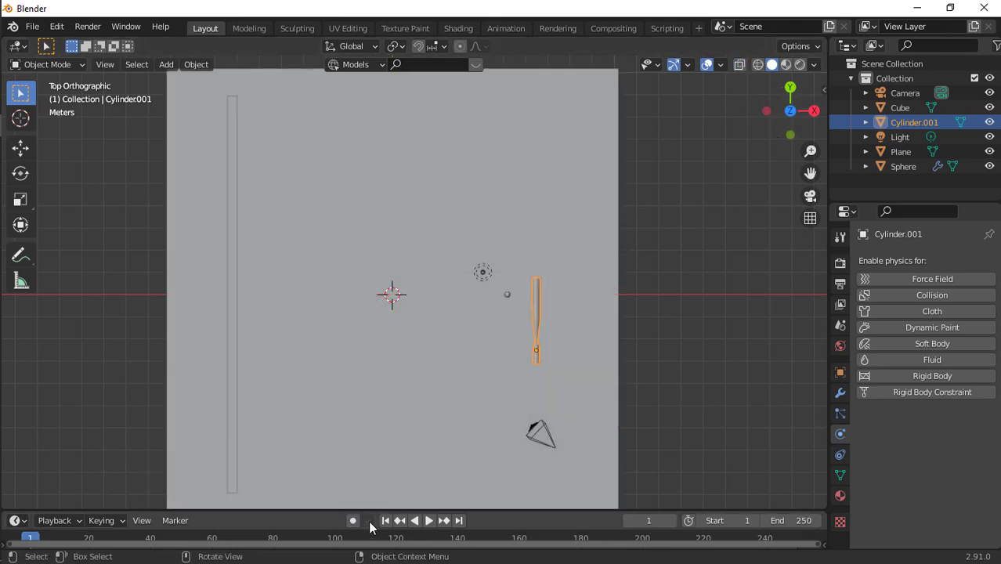
Make the bat an active rigid body with Dynamic off, Animated on, friction 0 and bounciness 1.
left_click(929, 376)
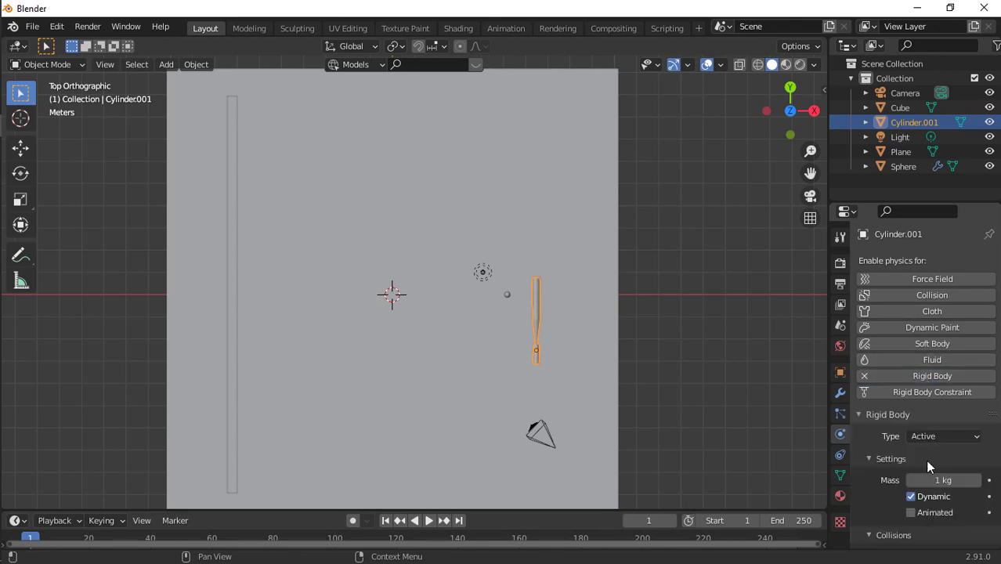
scroll(958, 480, "down", 5)
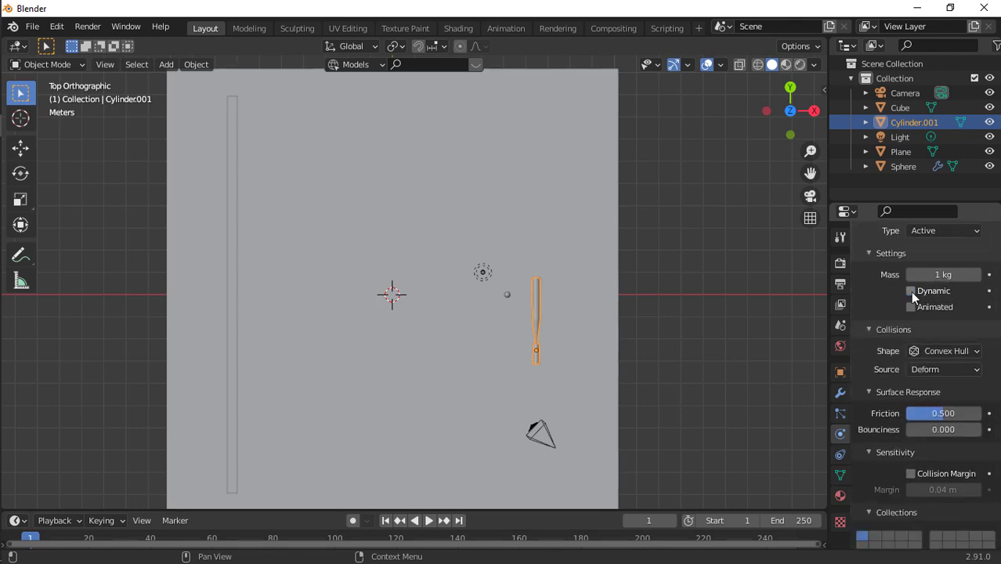
scroll(953, 430, "down", 1)
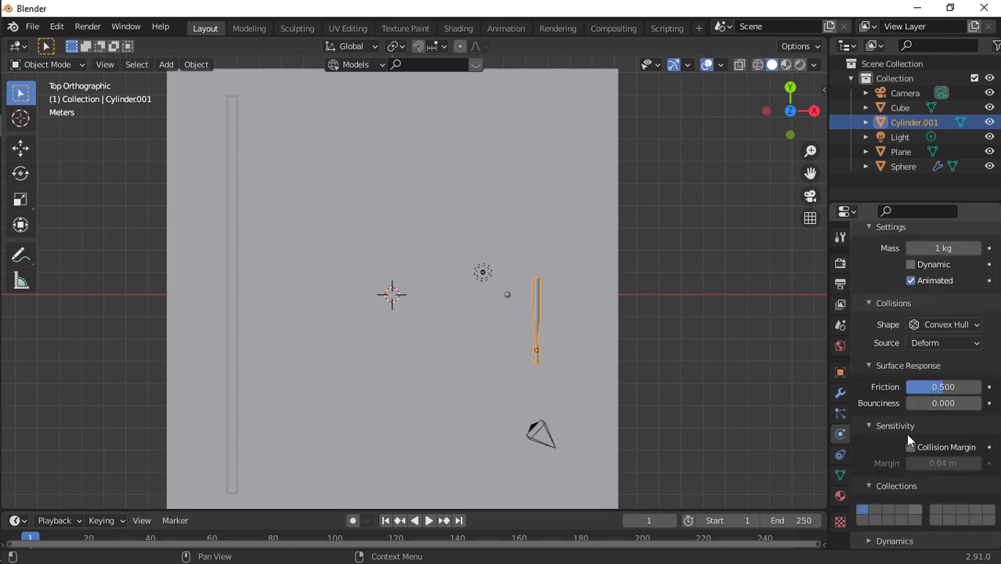
left_click_drag(952, 387, 984, 404)
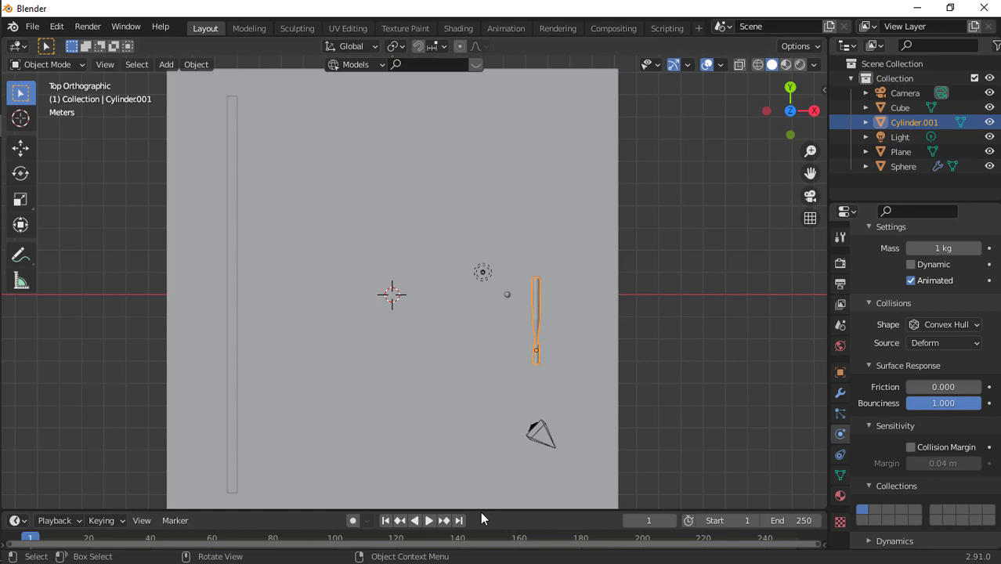
Enlarge the timeline area and raise the bat about 2.46 m along the Z axis.
left_click_drag(480, 511, 492, 467)
left_click_drag(494, 432, 552, 428)
middle_click_drag(552, 423, 631, 188)
key("g")
key("z")
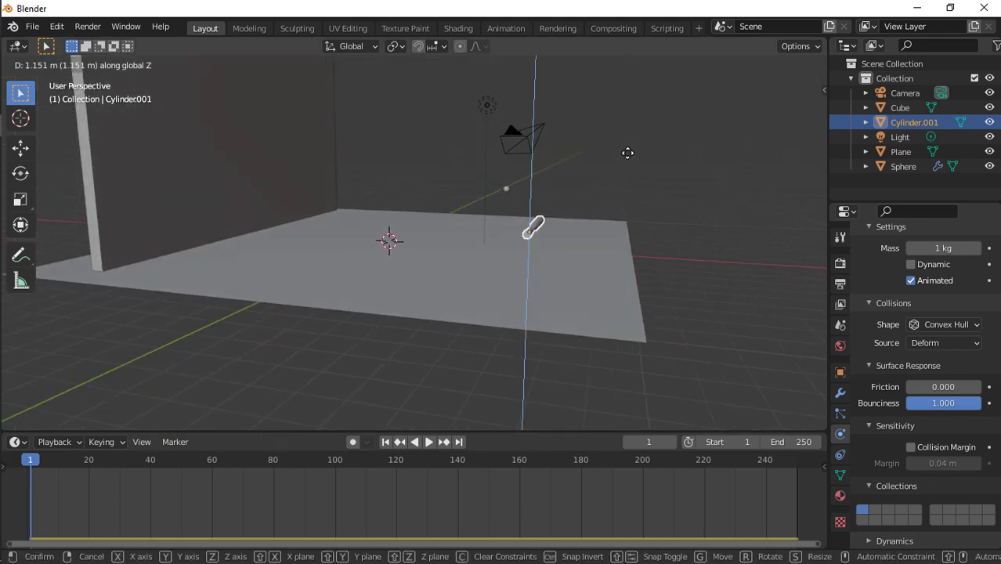
left_click(615, 109)
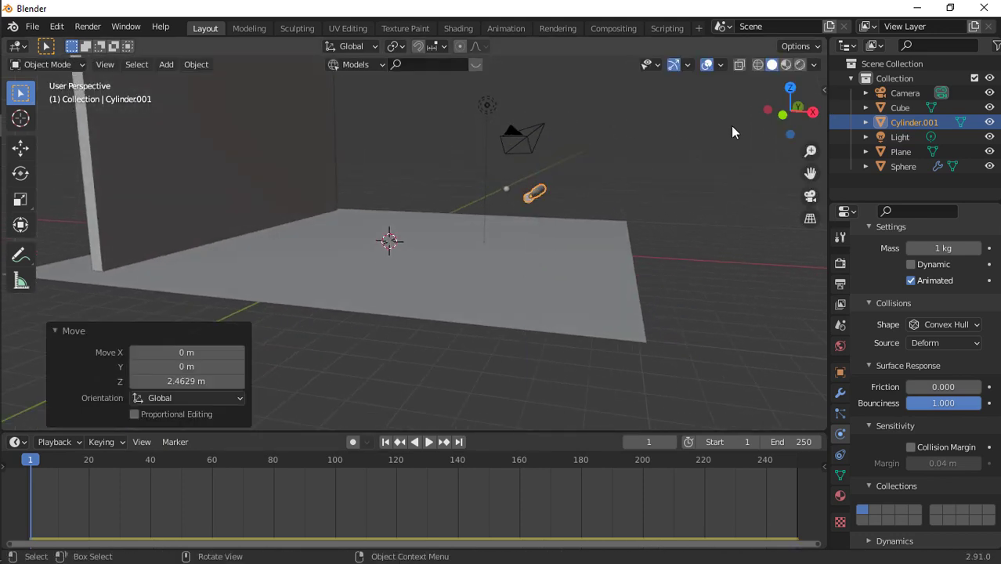
Fine-tune the bat's height from the front view, lowering it about 0.66 m and raising it about 0.066 m along Z.
left_click(783, 115)
key("g")
key("z")
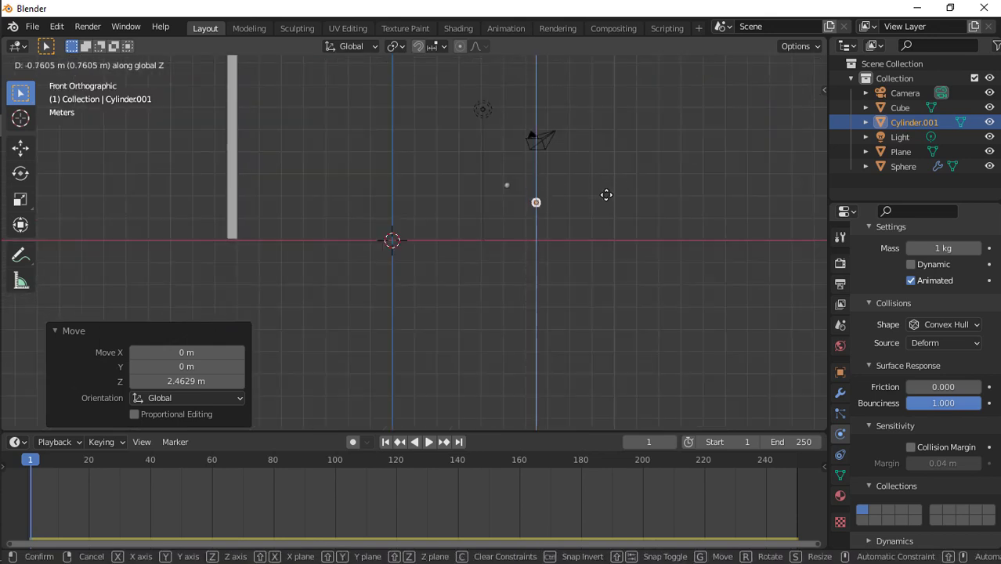
left_click(606, 193)
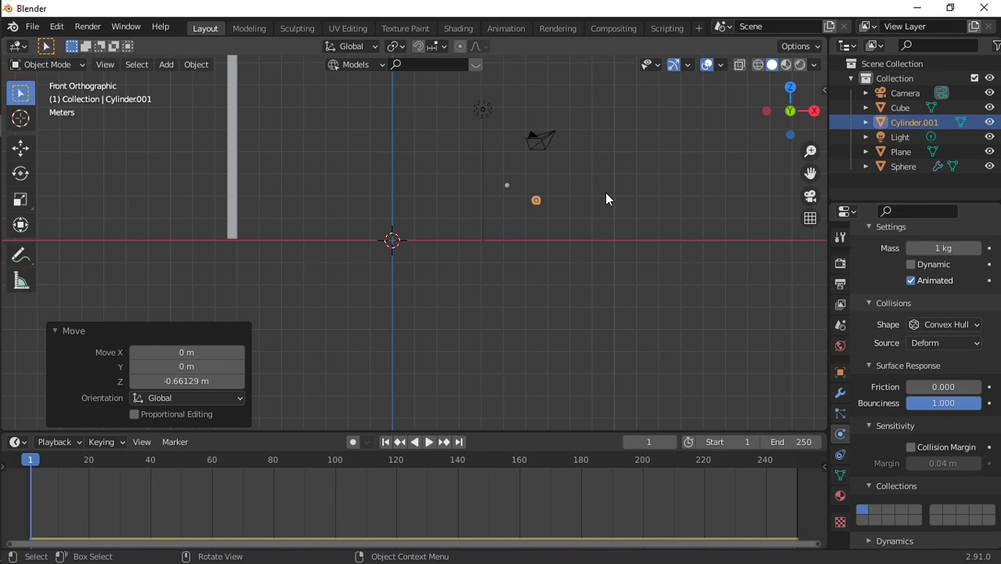
key("g")
key("z")
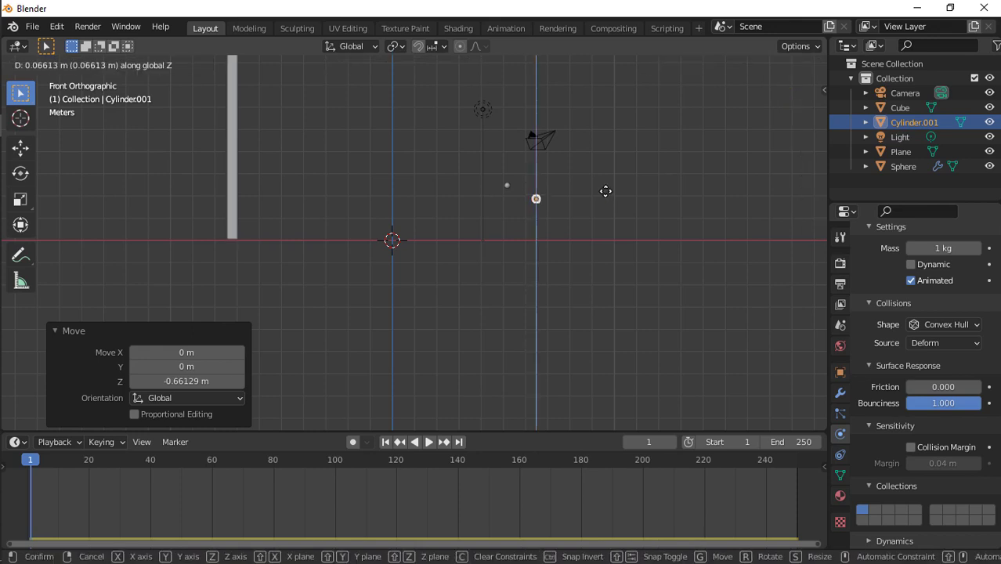
left_click(605, 191)
Play the simulation from the front view to check the sphere's bounce against the bat's height, and return to frame 1.
key("space")
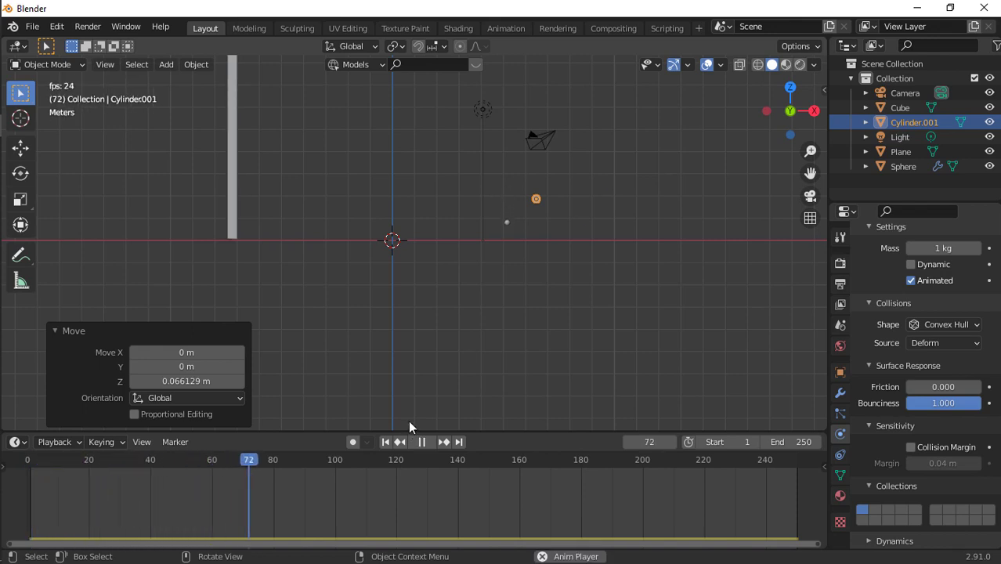
key("space")
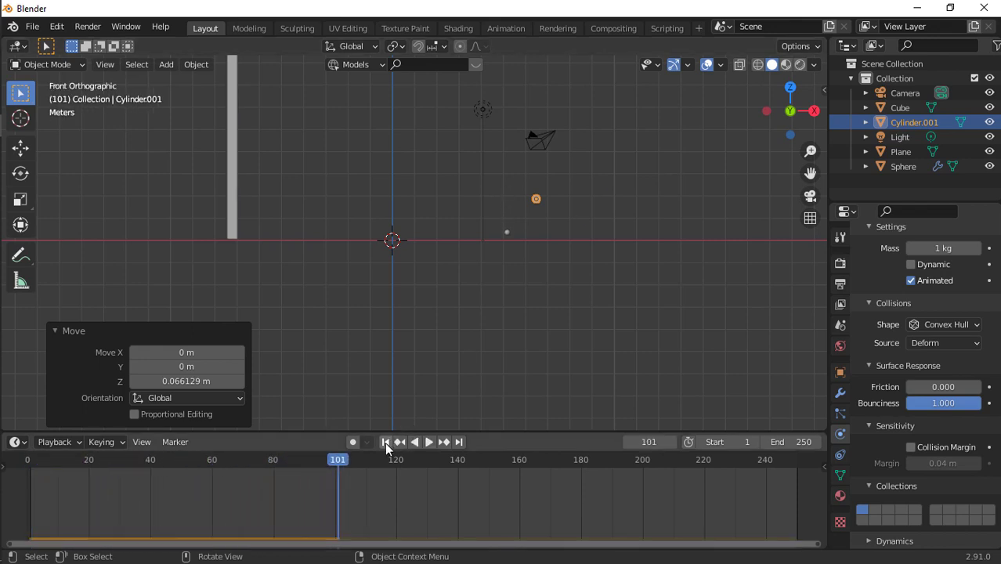
left_click(385, 442)
key("space")
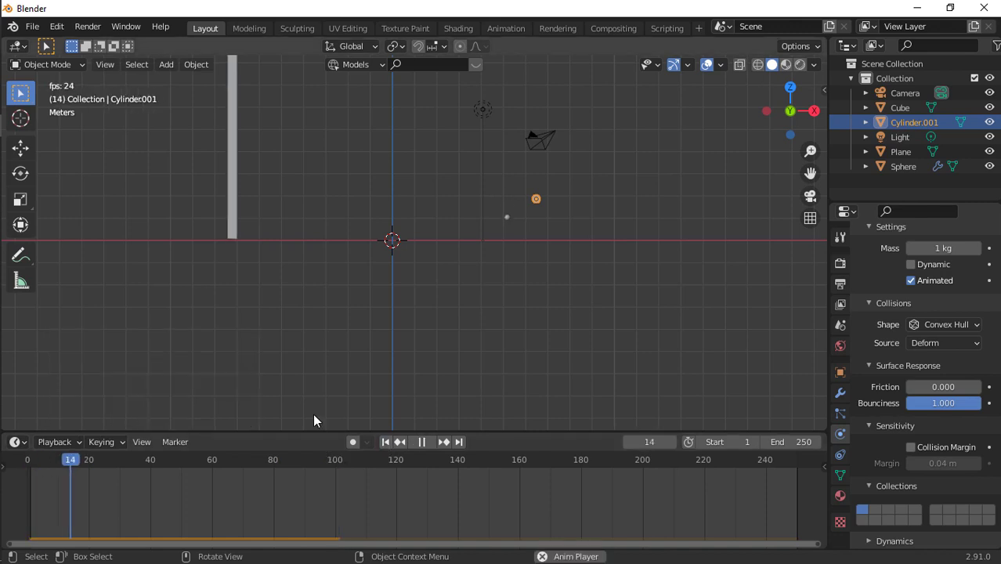
key("space")
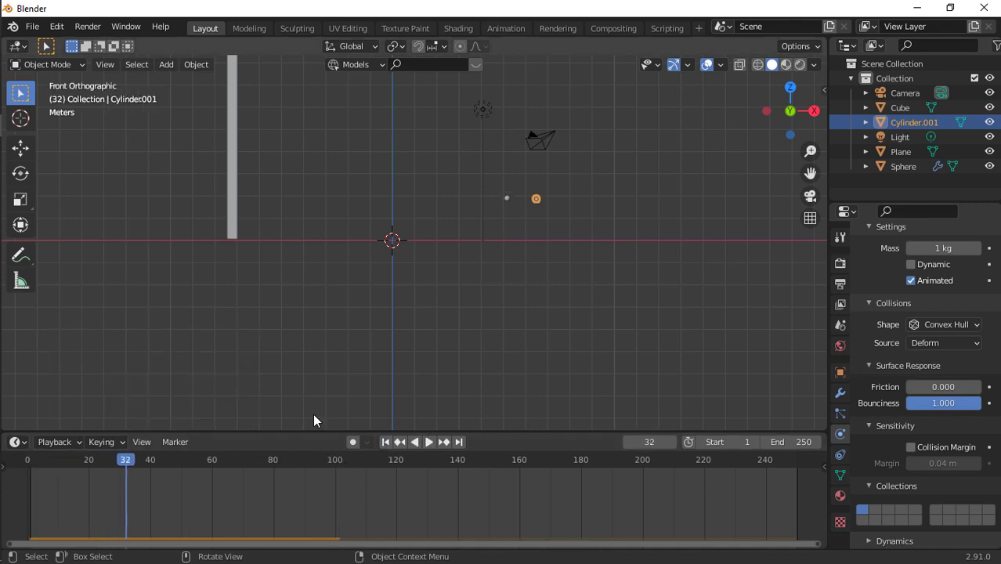
key("space")
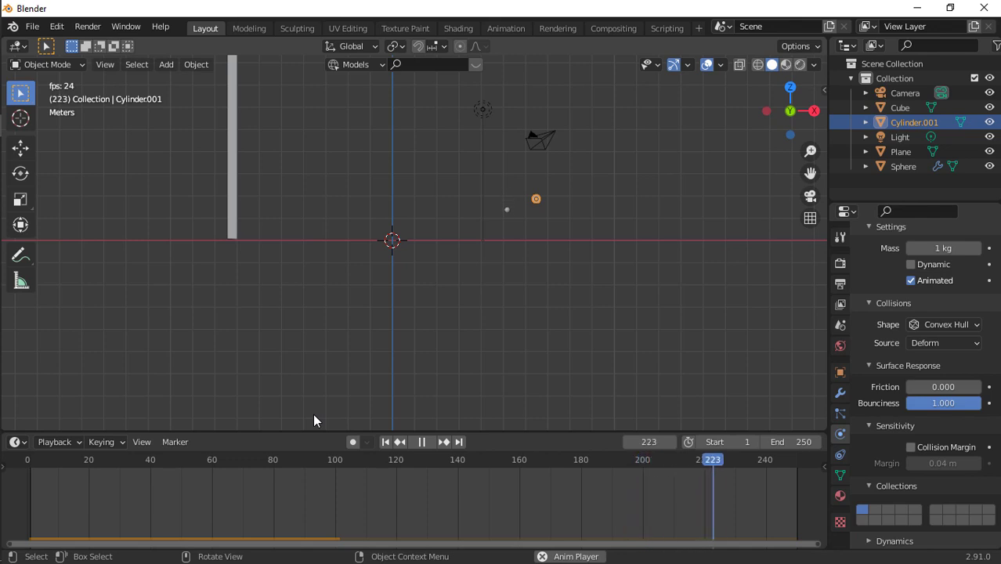
key("space")
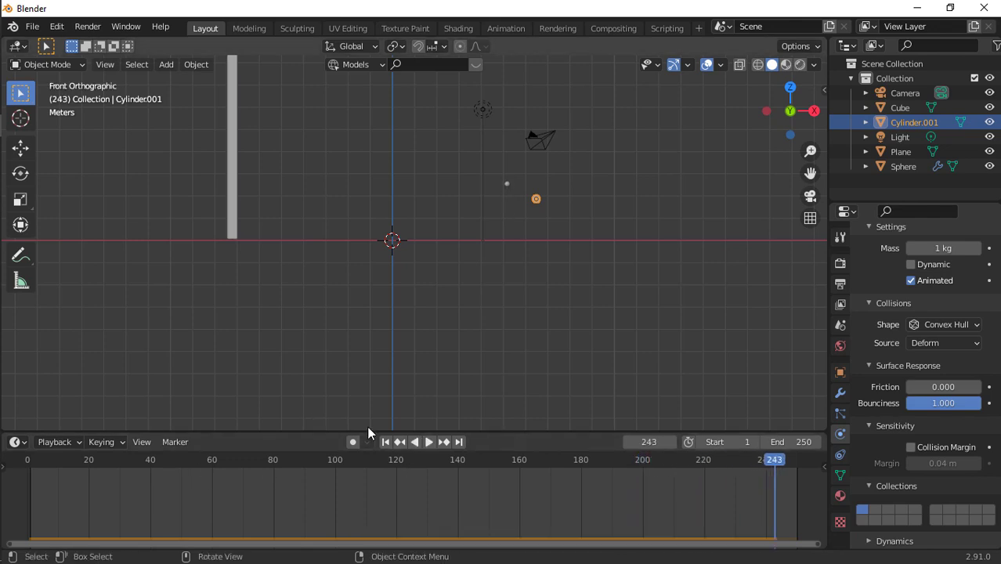
left_click(386, 442)
Lower the floor plane's rigid body friction.
left_click_drag(795, 135, 776, 156)
left_click(525, 358)
left_click_drag(956, 406, 901, 406)
Select the sphere, replay its bounce while viewing from the front, and return to frame 1.
left_click(513, 192)
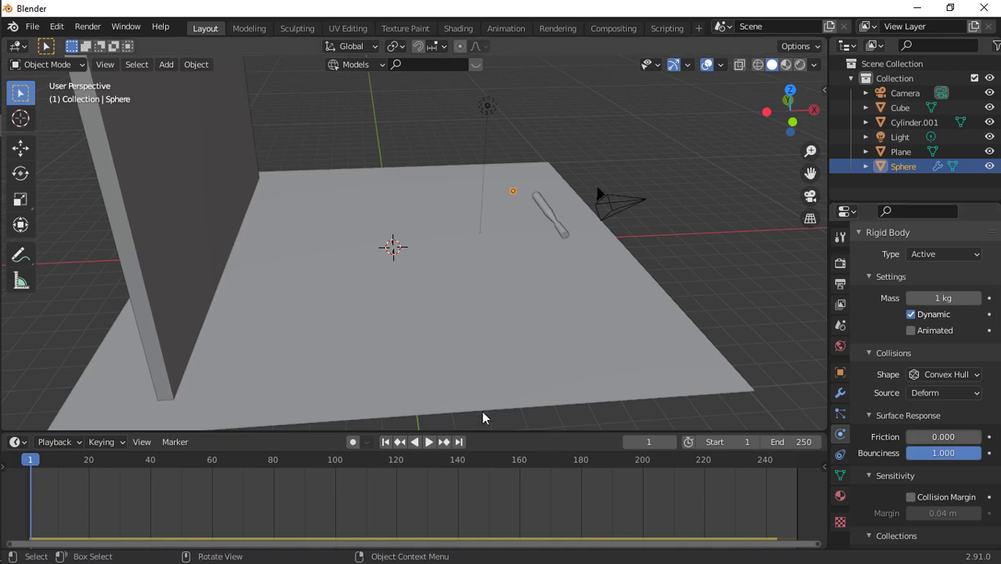
key("space")
left_click(794, 125)
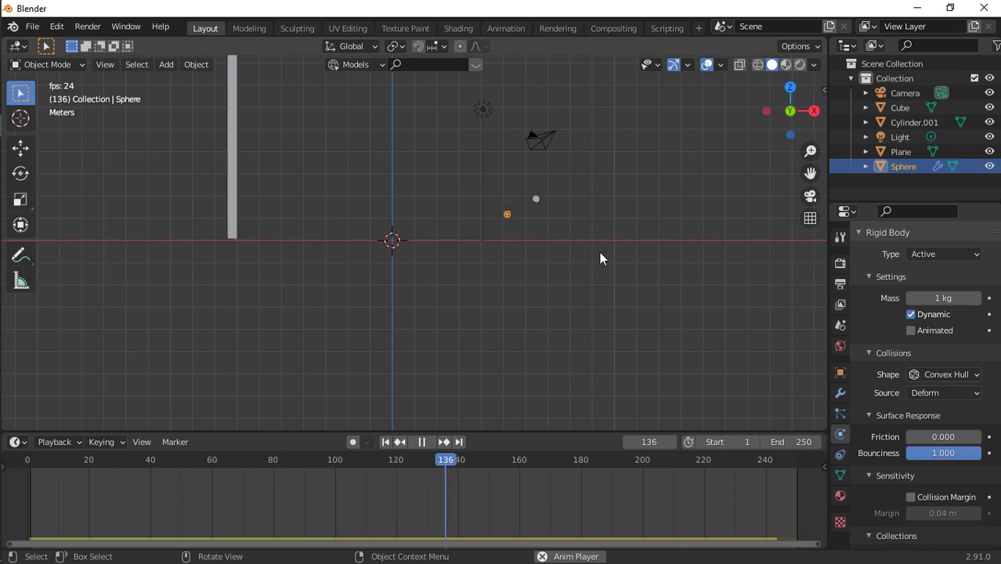
key("space")
left_click(385, 442)
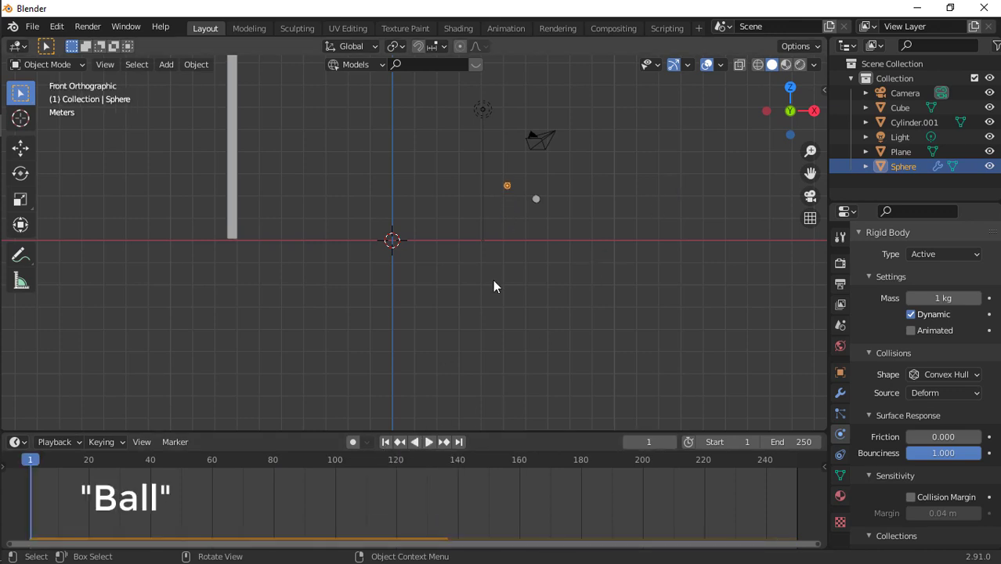
Raise the sphere about 1.22 m along the Z axis.
key("g")
key("z")
left_click(488, 253)
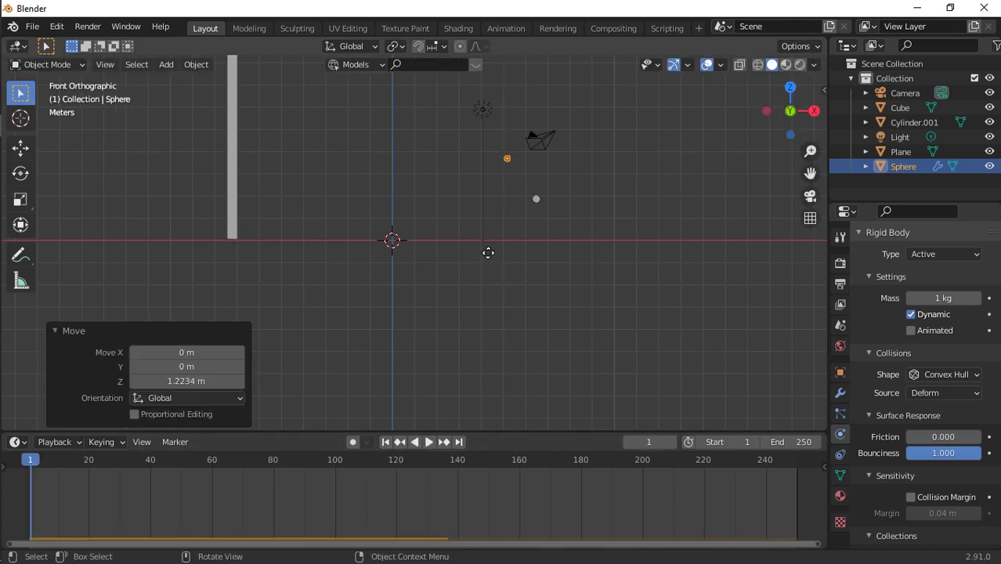
Play the simulation to check the raised sphere's bounce relative to the bat.
key("space")
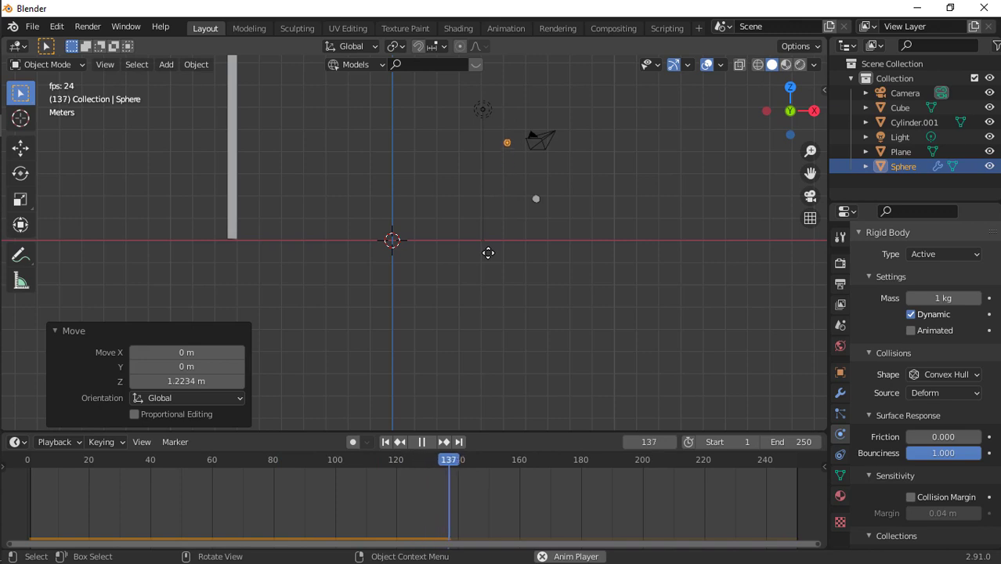
key("space")
left_click(414, 442)
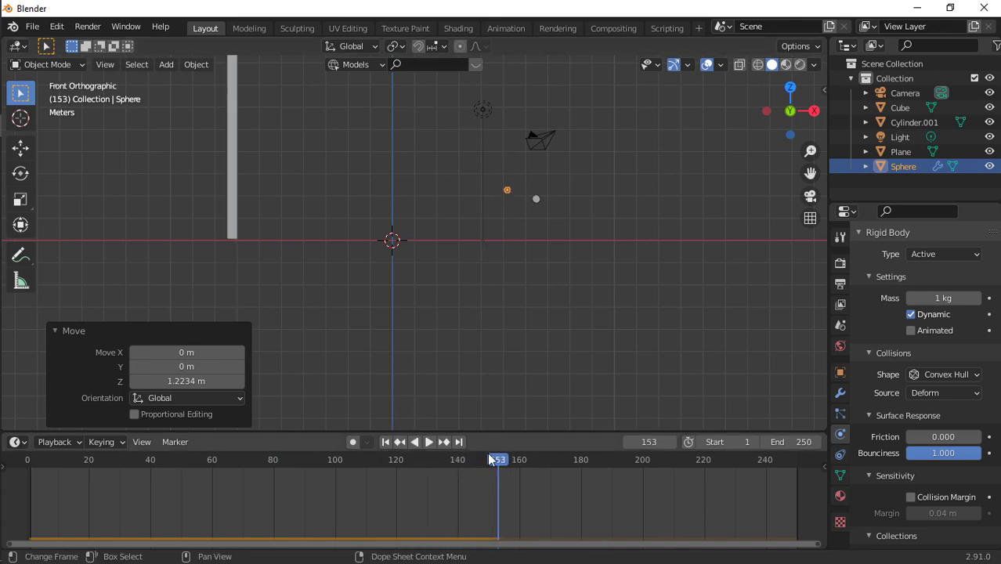
Replay the simulation from the start and stop at frame 58, where the sphere falls near the bat's height.
left_click_drag(373, 460, 30, 492)
key("space")
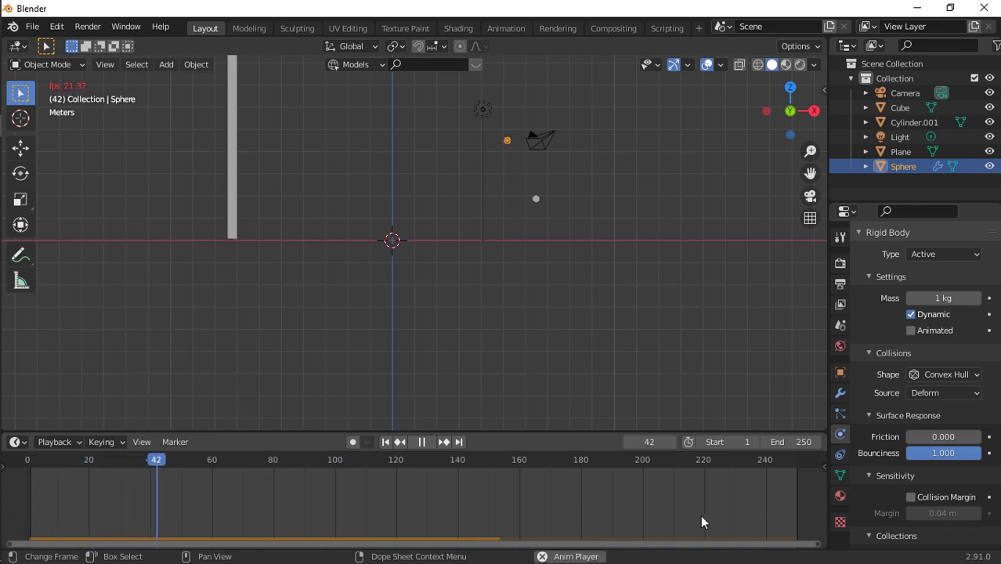
key("space")
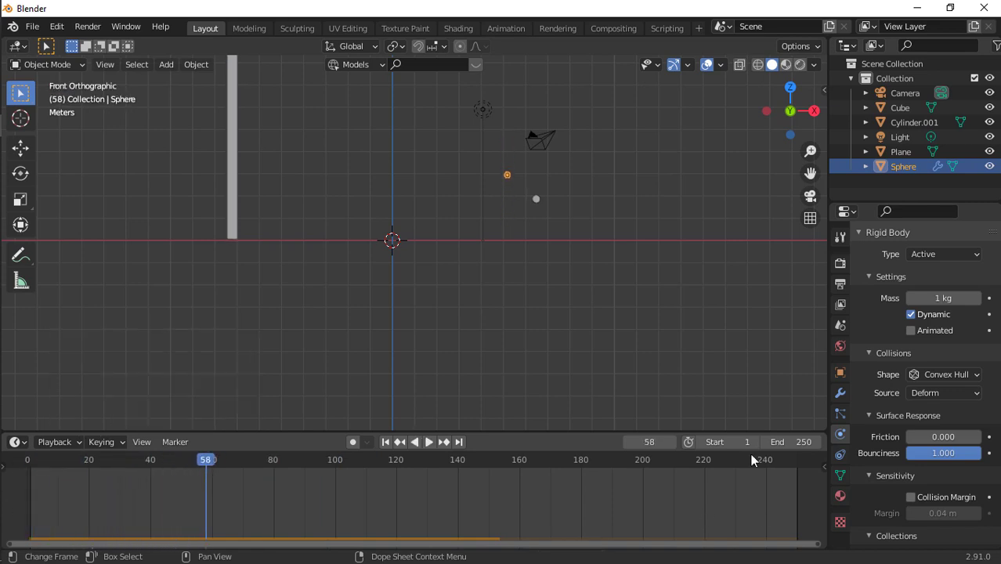
Select the bat, return to frame 1, and raise it about 0.8 m along the Z axis.
left_click(536, 199)
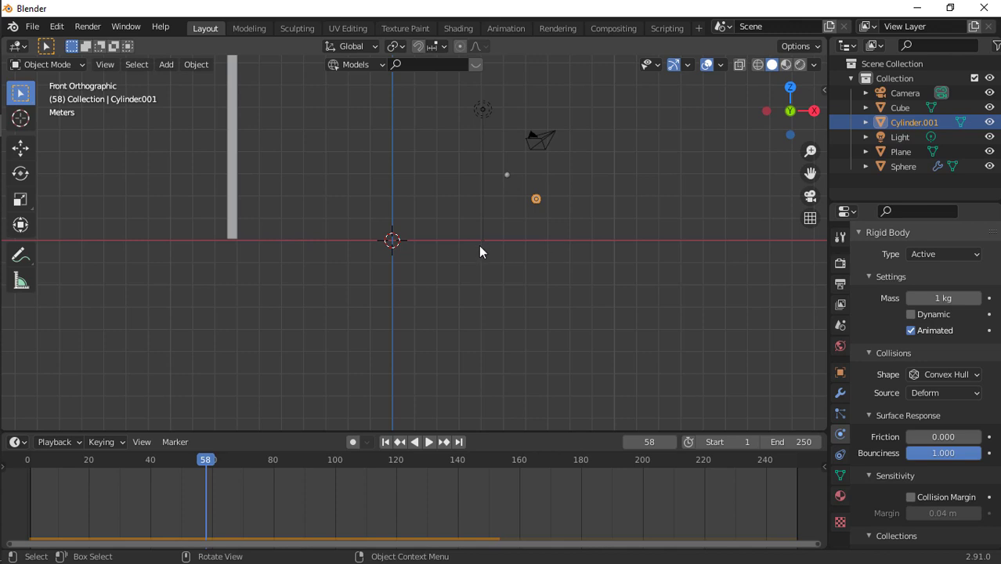
scroll(381, 257, "down", 3)
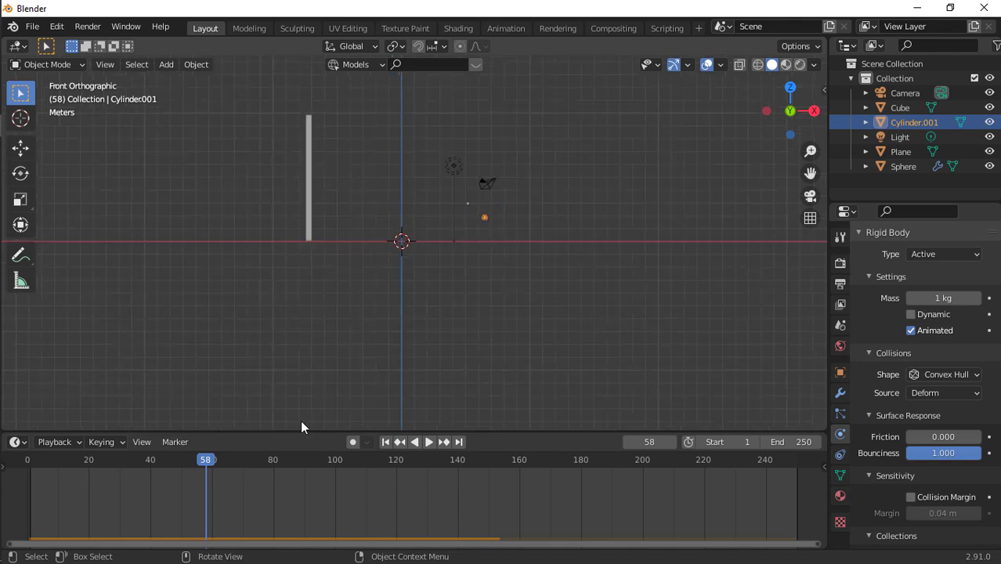
left_click(385, 442)
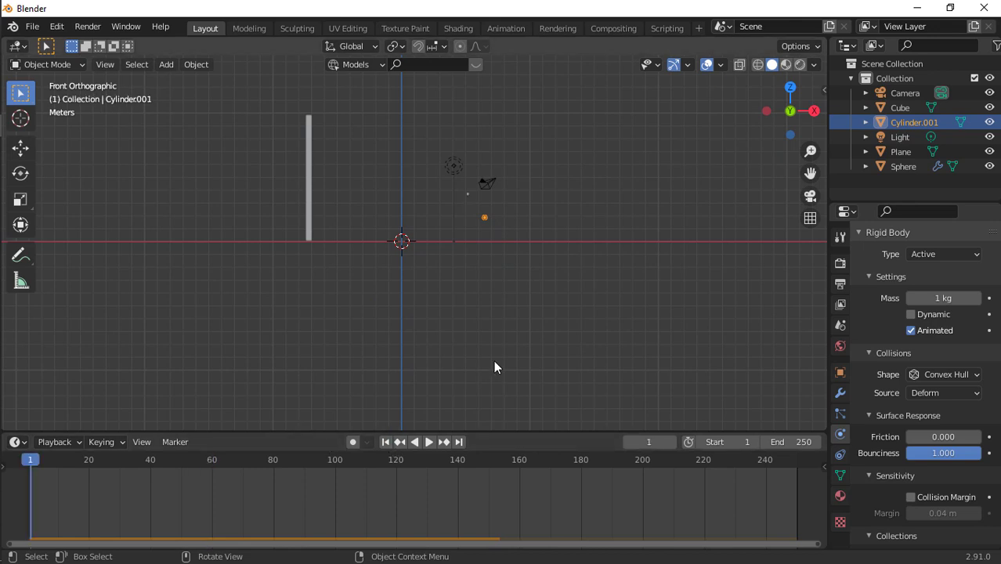
key("g")
key("z")
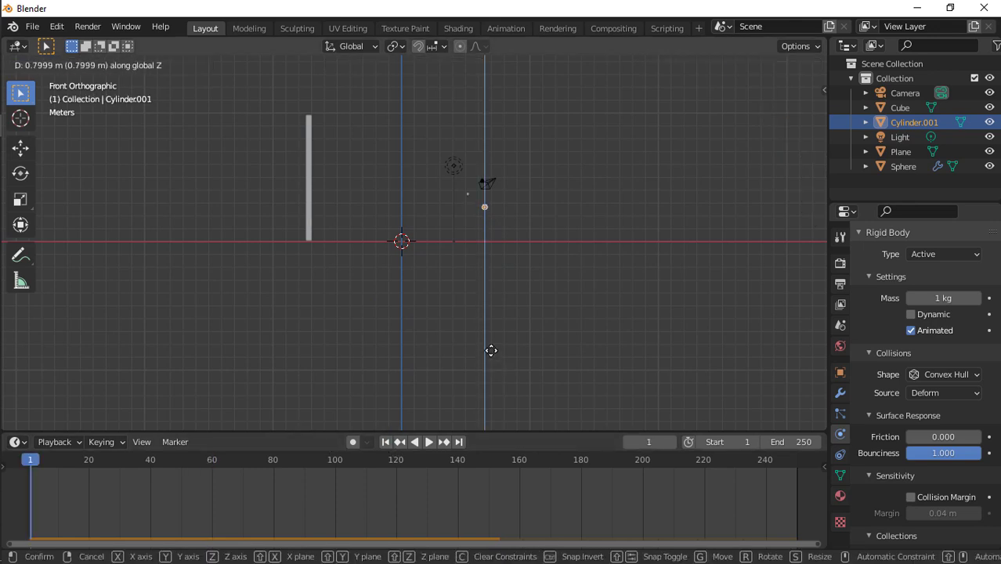
left_click(491, 350)
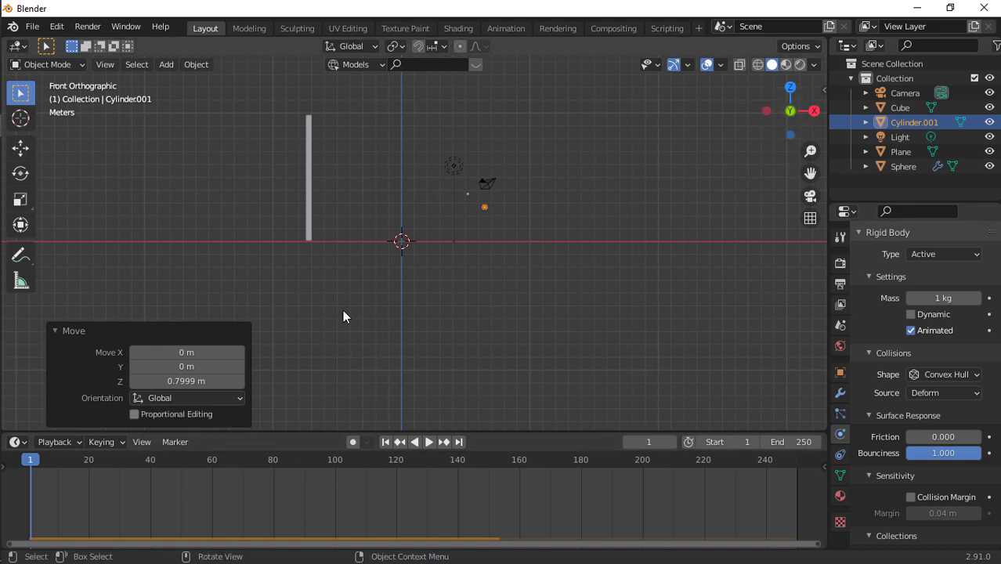
Insert Location, Rotation & Scale keyframes for the bat at frames 1 and 50, and advance to frame 58.
key("i")
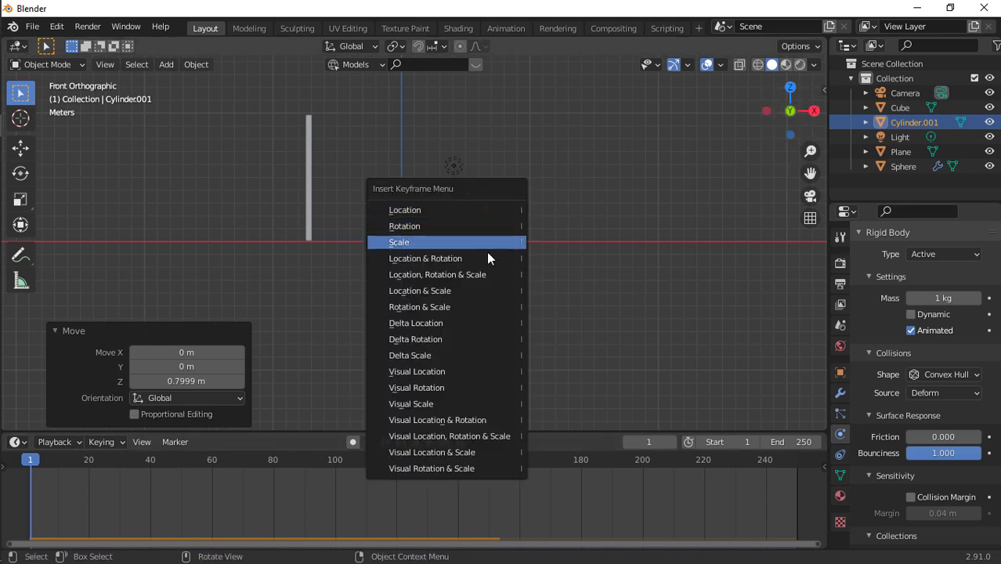
left_click(488, 275)
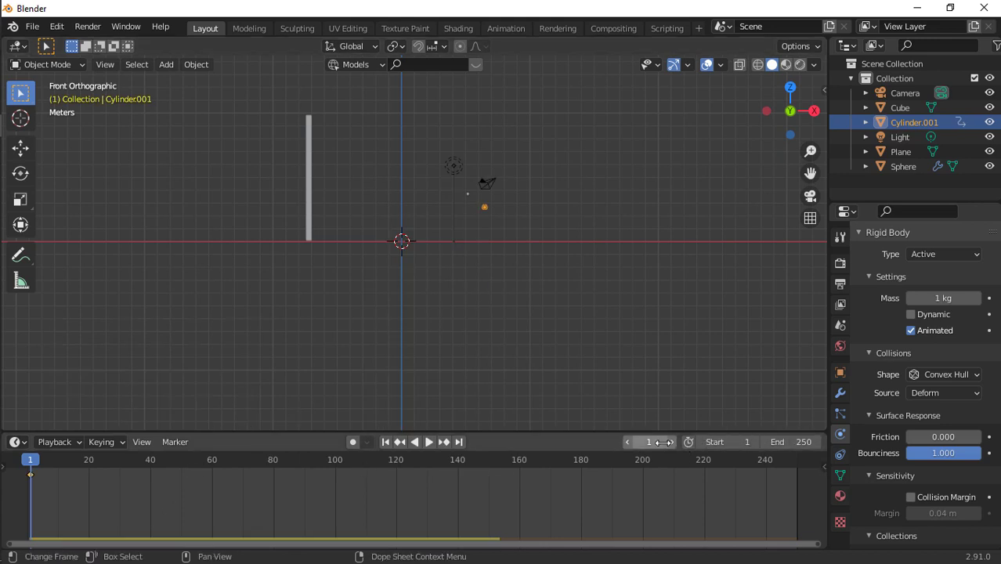
left_click_drag(30, 463, 182, 462)
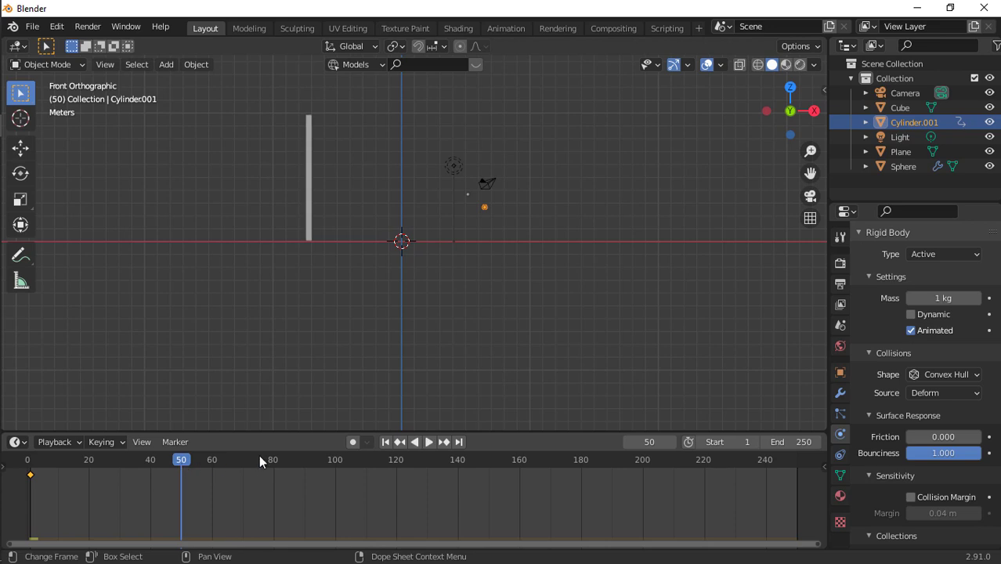
key("i")
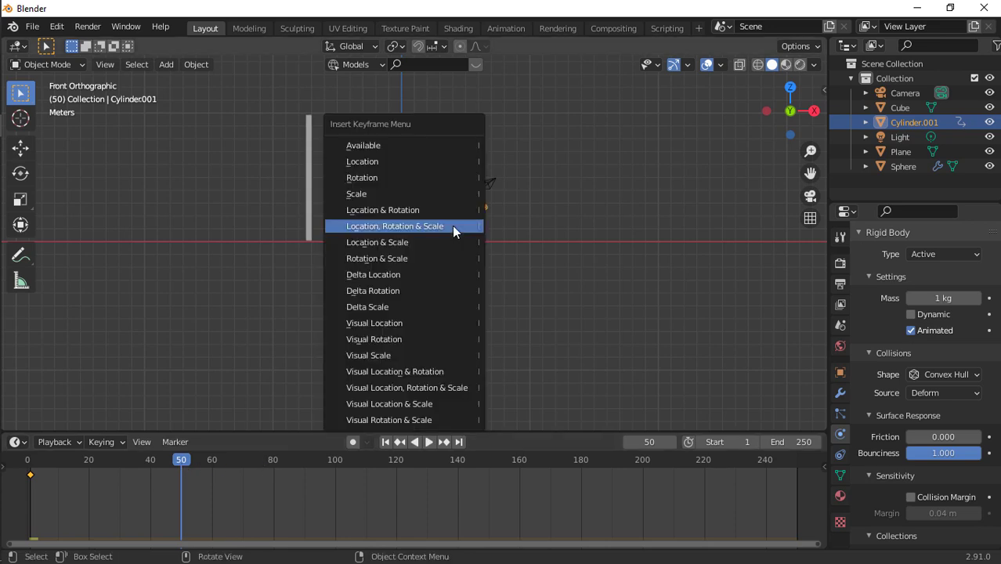
left_click(452, 225)
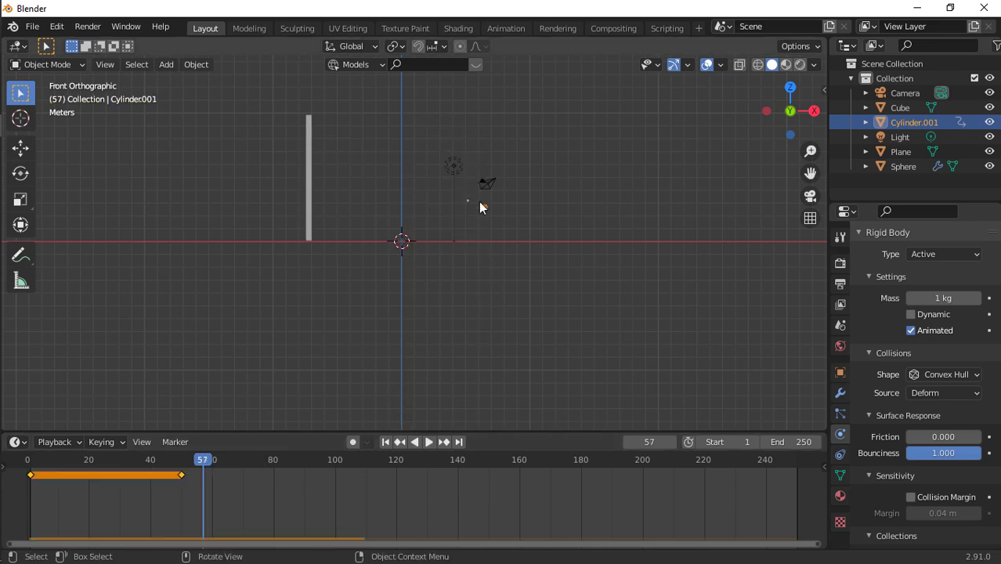
left_click(483, 206)
left_click(667, 443)
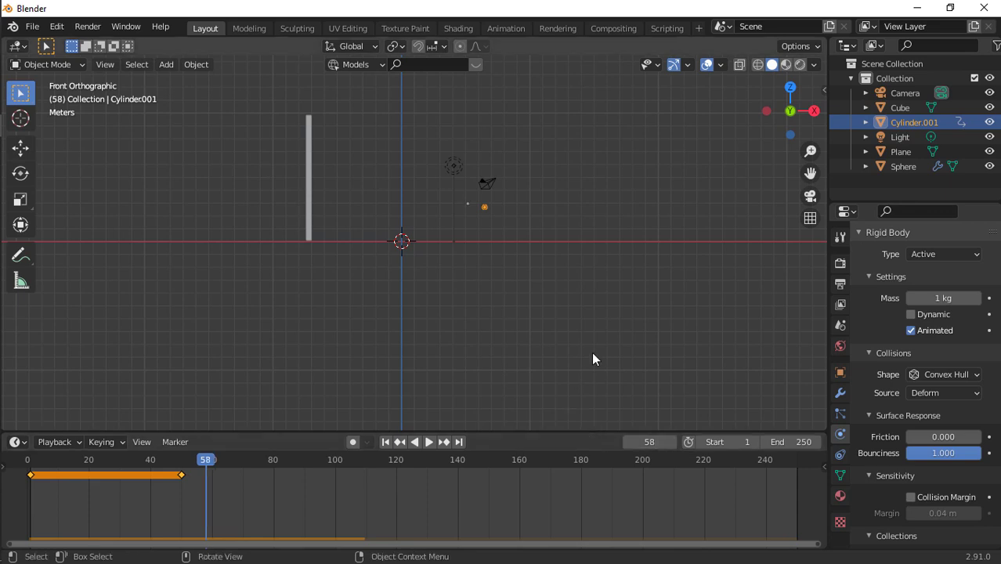
Try rotating the bat about -39° around the Z axis, and undo the rotation.
key("r")
key("z")
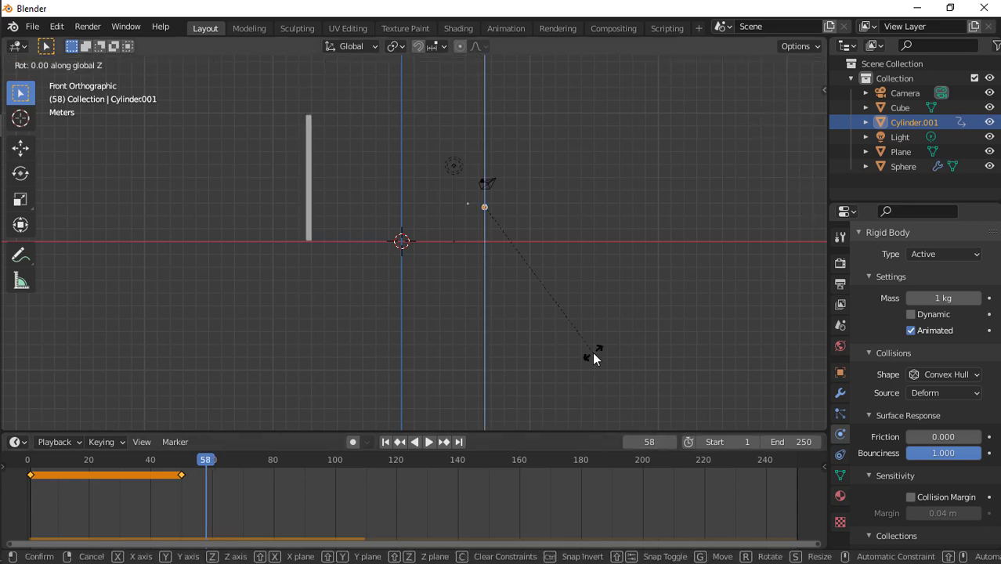
left_click(771, 301)
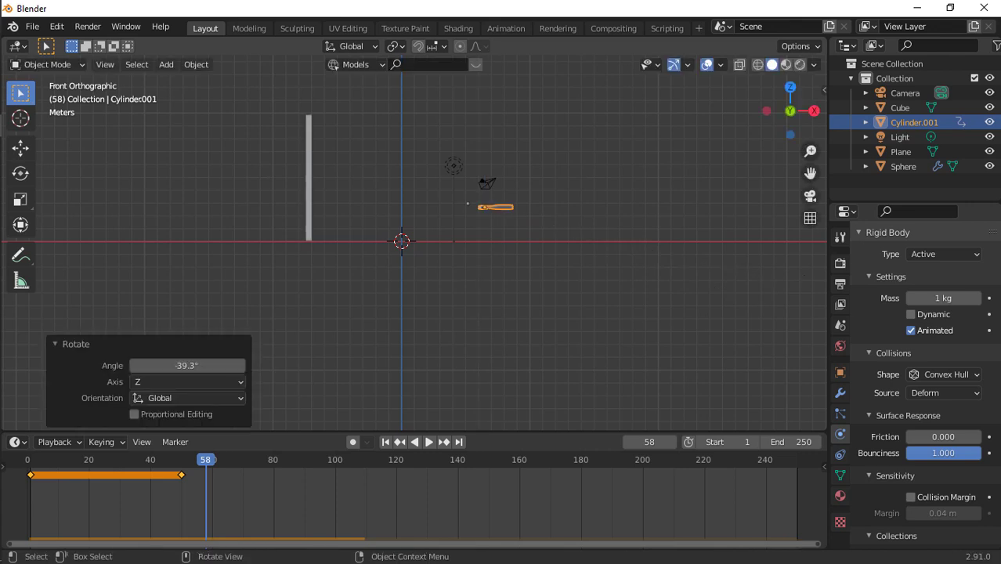
left_click_drag(787, 112, 714, 188)
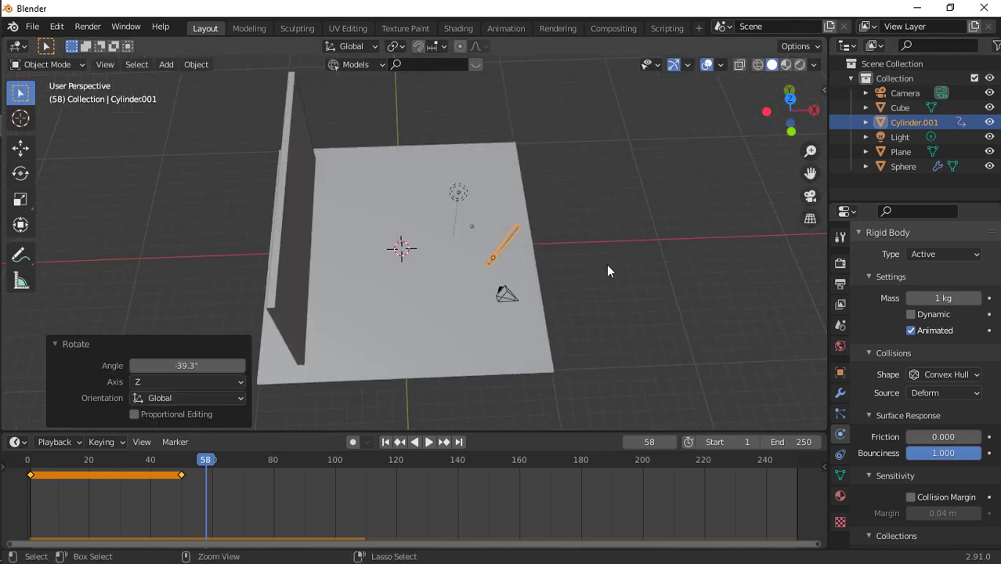
key("ctrl+z")
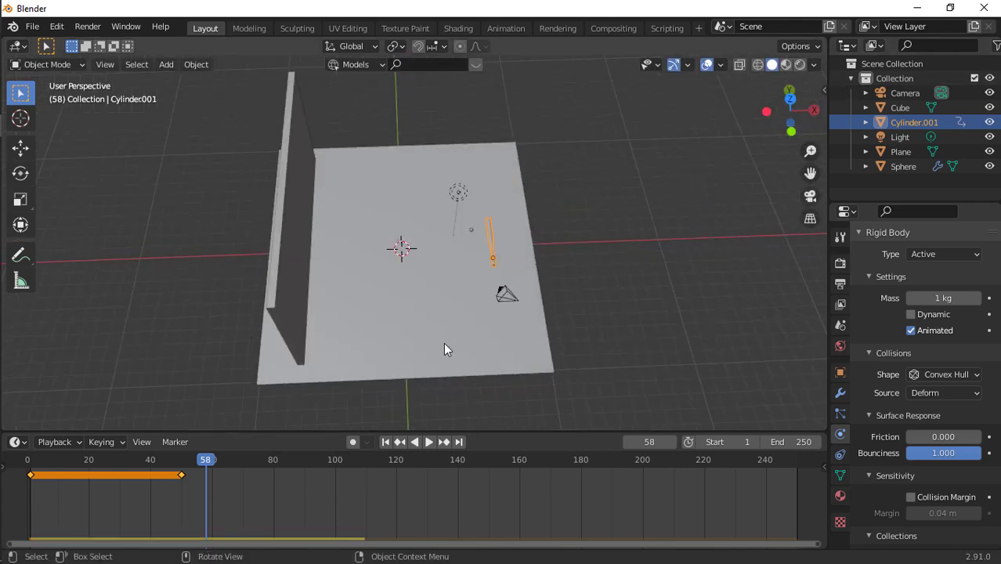
Rotate the bat about 59° around the Z axis and insert a keyframe at frame 58.
key("r")
key("z")
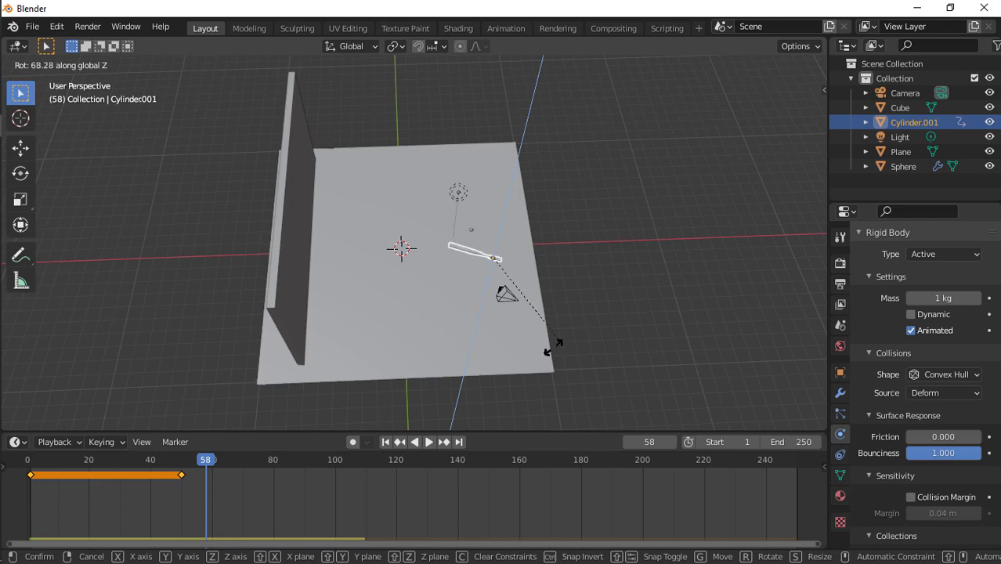
left_click(541, 348)
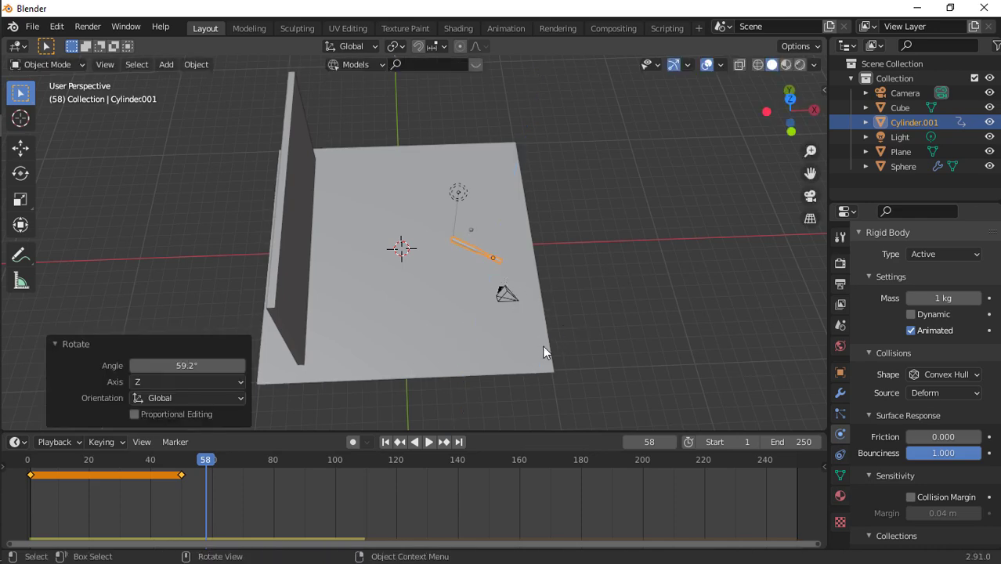
key("i")
left_click(595, 208)
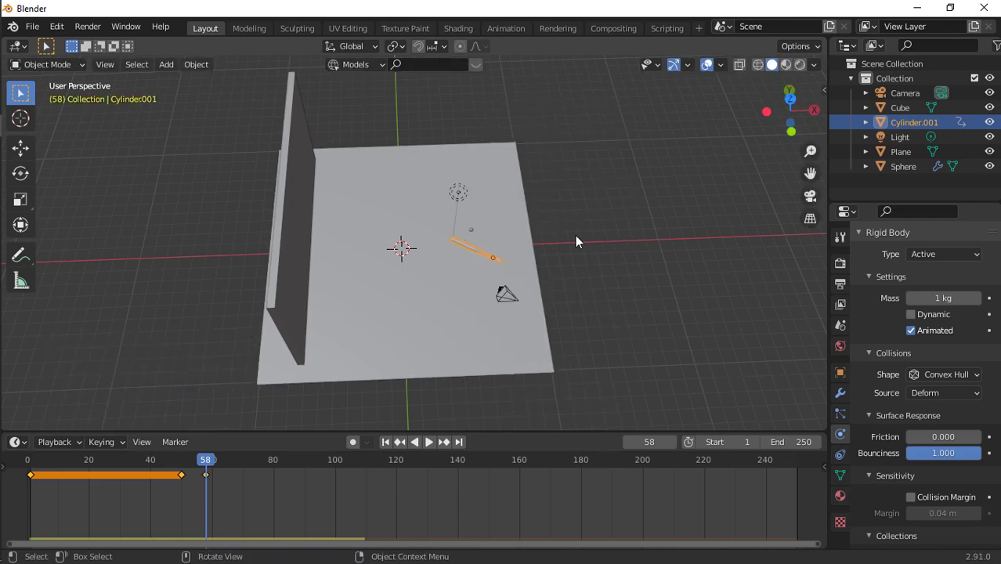
Play the animation from frame 1 to check the bat's swing against the sphere from a lower view.
left_click(385, 443)
key("space")
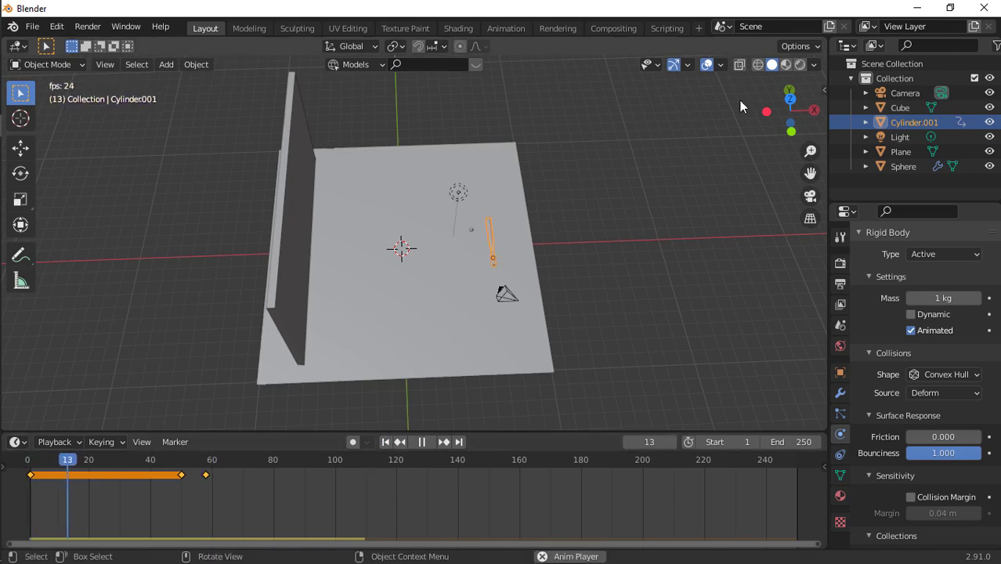
left_click_drag(789, 100, 789, 78)
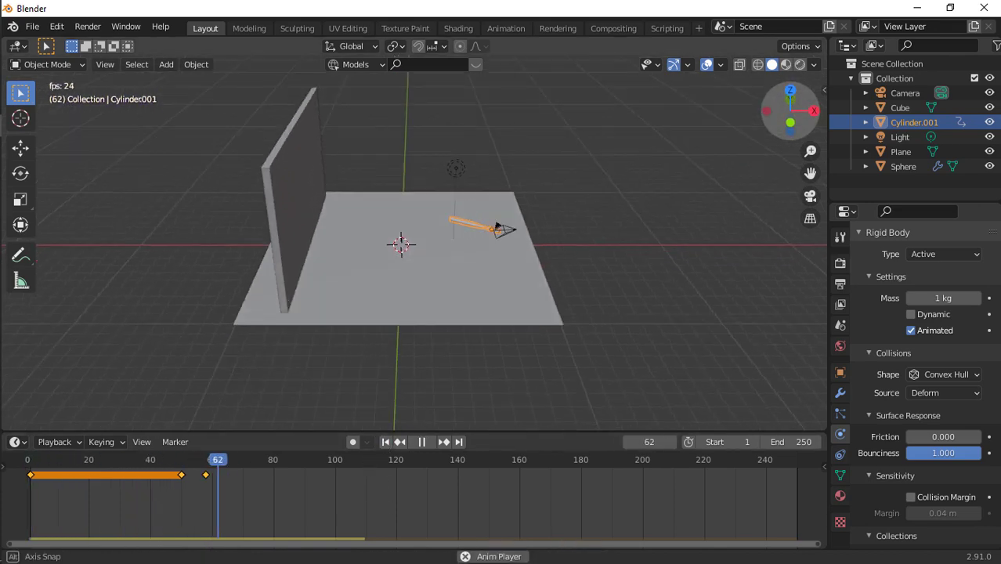
key("space")
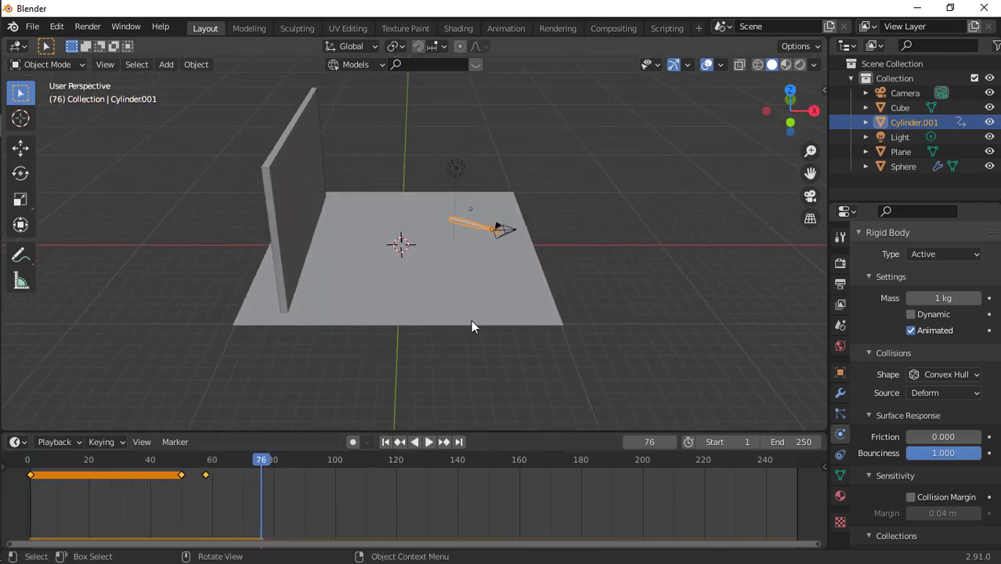
Delay the bat's last keyframe to about frame 65 and replay the animation from the start.
left_click(197, 492)
left_click_drag(207, 475, 229, 473)
left_click(389, 447)
key("space")
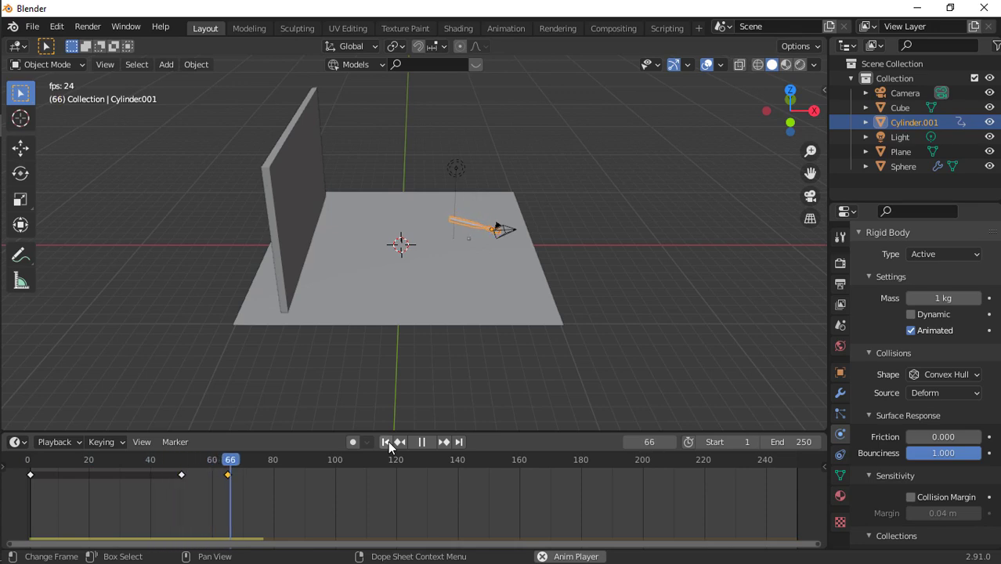
key("space")
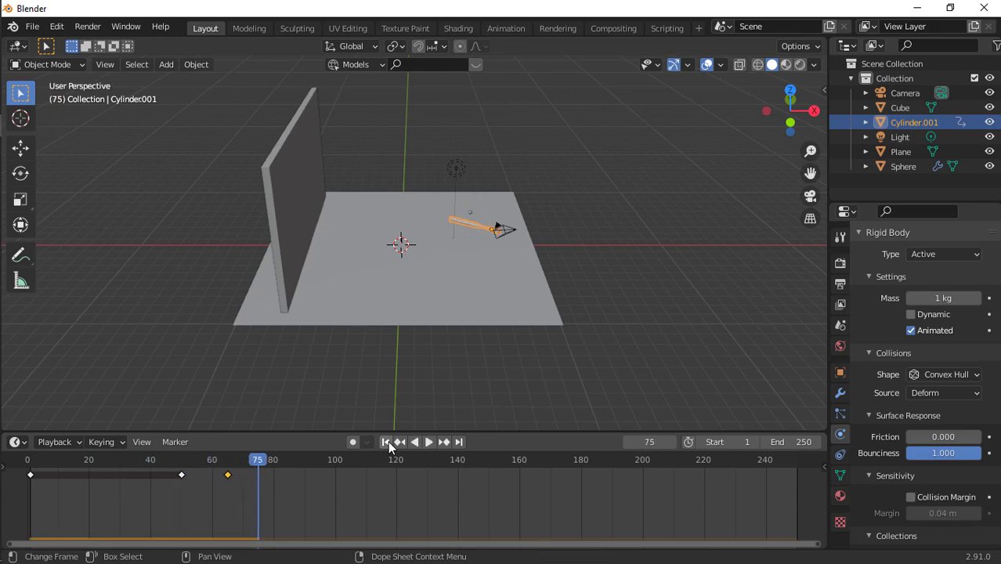
Delay the bat's last keyframe to frame 67 and replay the swing from frame 1.
left_click(183, 475)
left_click_drag(228, 475, 236, 476)
left_click(384, 442)
key("space")
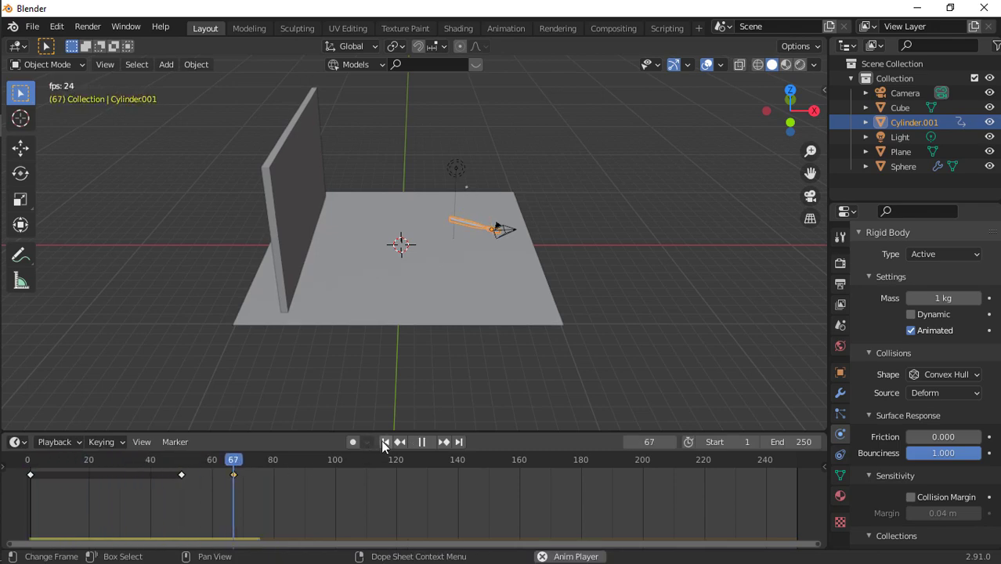
key("space")
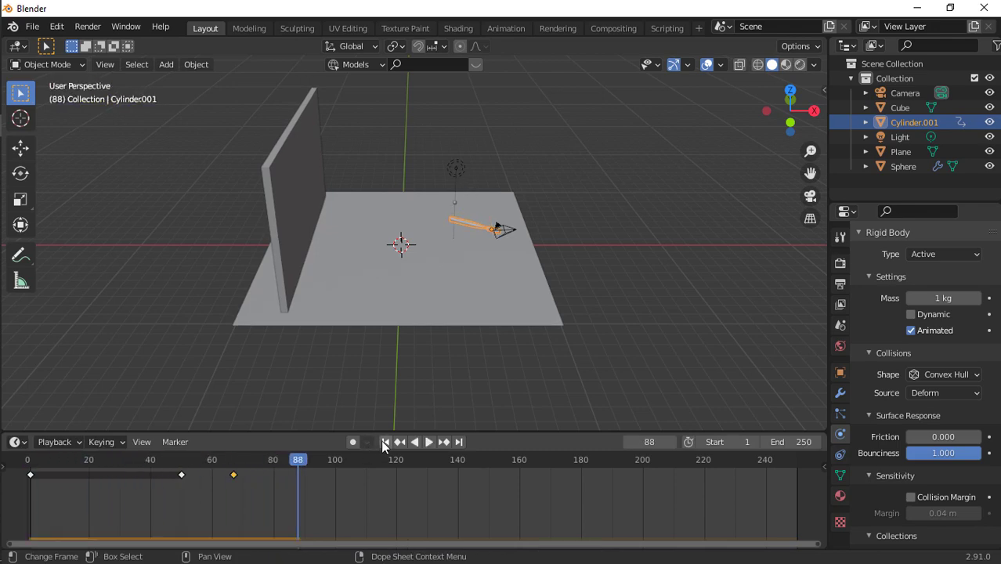
Move the bat's middle keyframe to about frame 53 and replay the simulation from the start.
left_click(182, 474)
key("g")
left_click(188, 474)
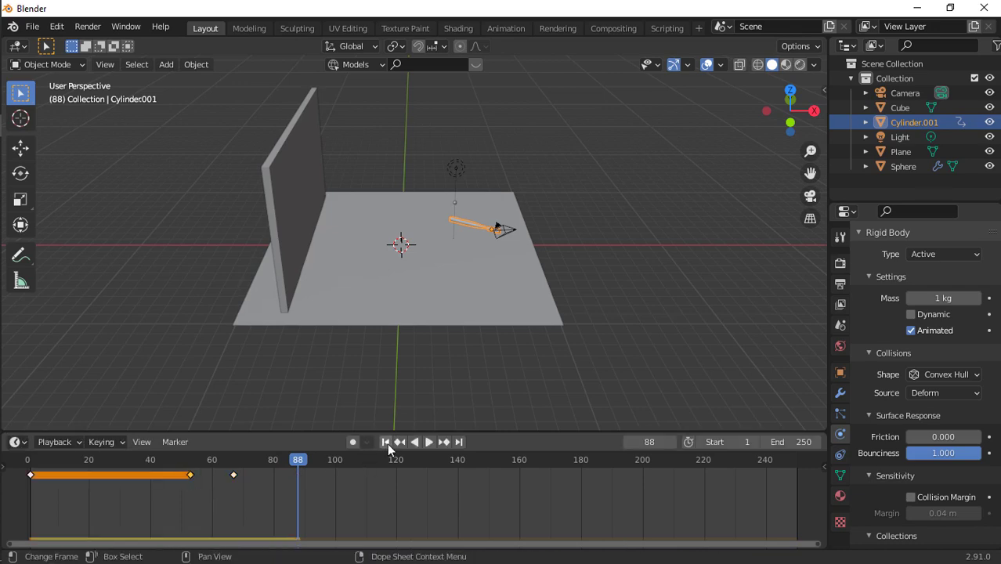
left_click(388, 442)
key("space")
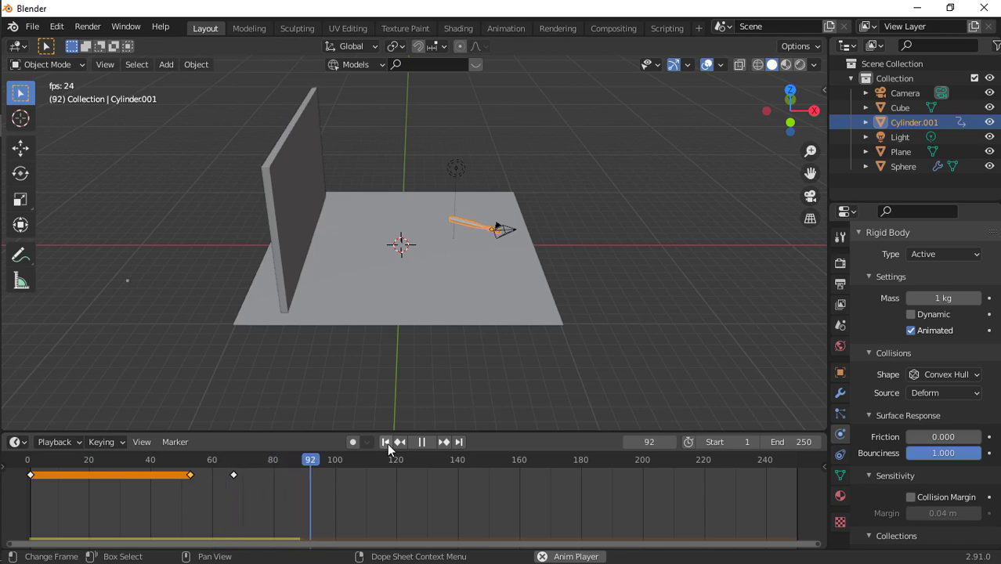
Play the simulation from an angled view to check how the hit sphere strikes the wall.
left_click_drag(792, 129, 740, 118)
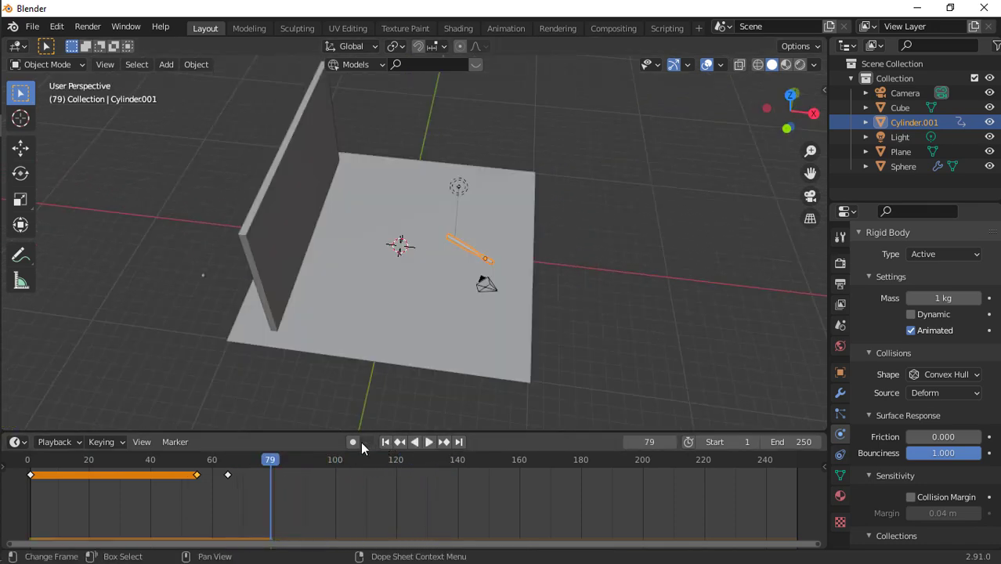
left_click_drag(790, 110, 823, 126)
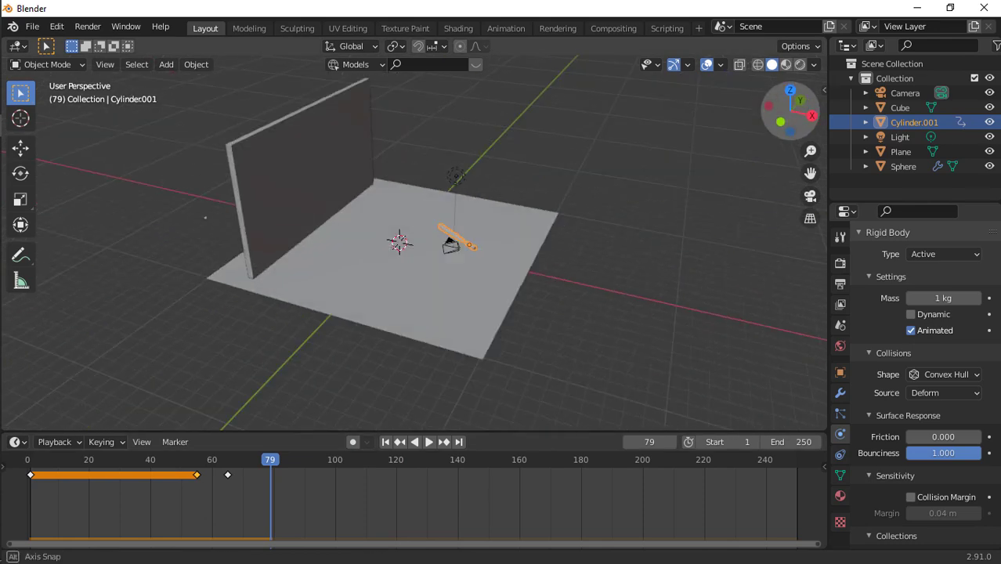
left_click(773, 81)
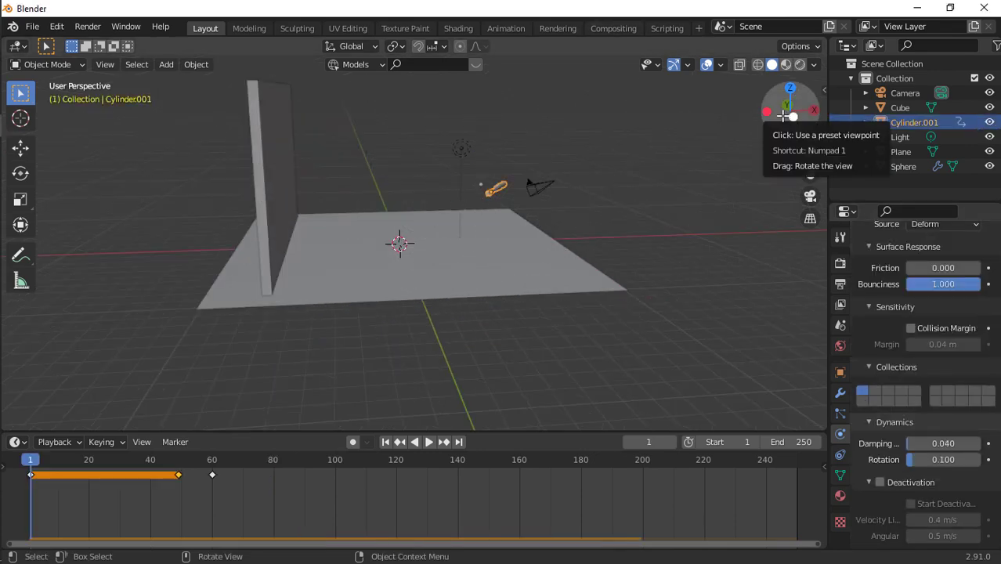
left_click_drag(783, 115, 777, 118)
left_click(789, 103)
key("space")
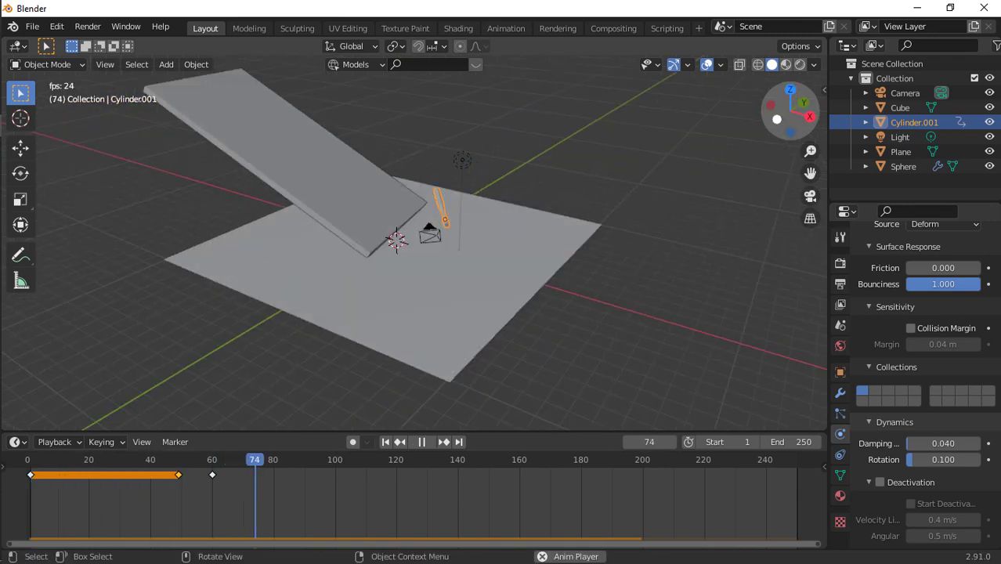
key("space")
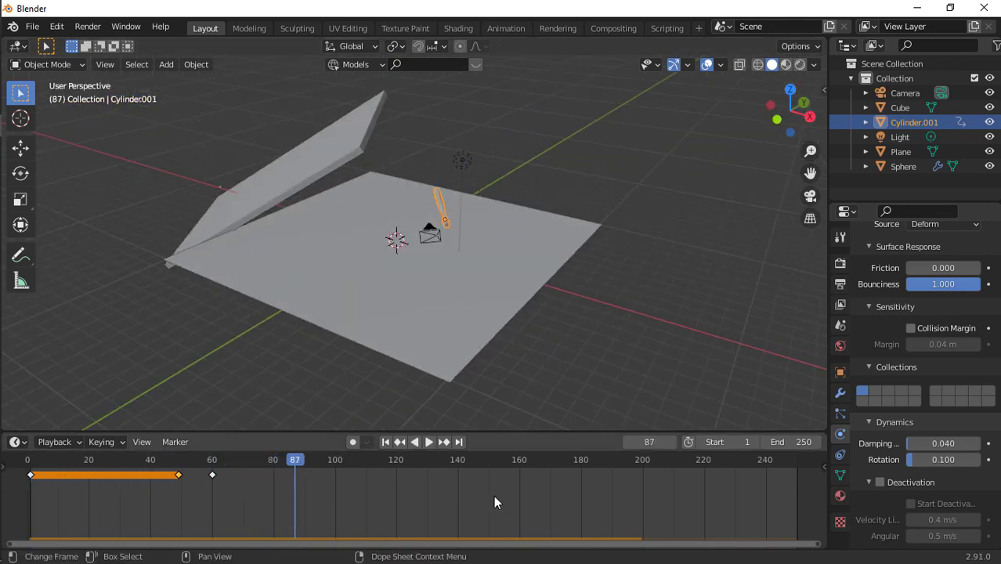
Return the animation to frame 1 and select the wall.
left_click(385, 442)
left_click(256, 168)
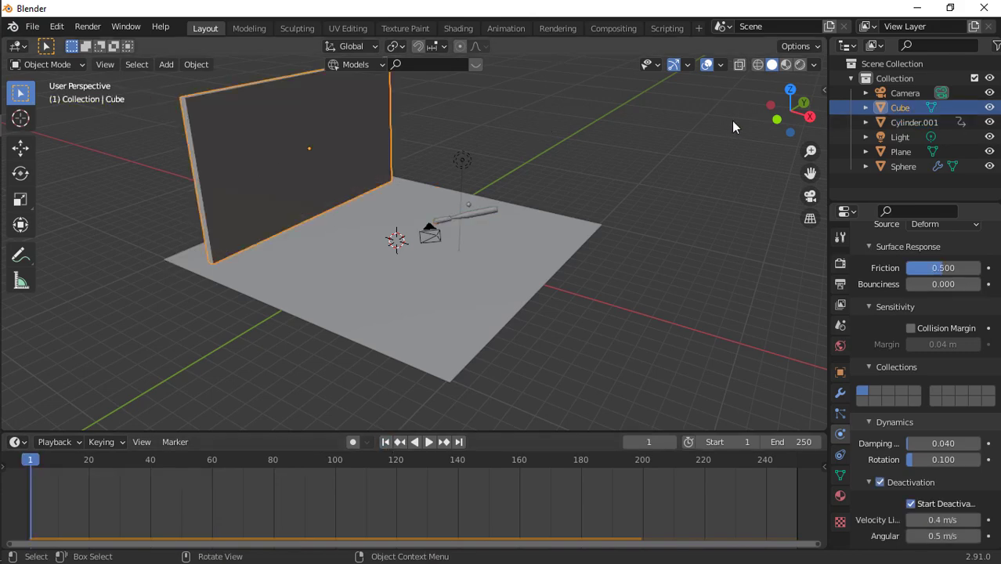
left_click_drag(798, 103, 825, 113)
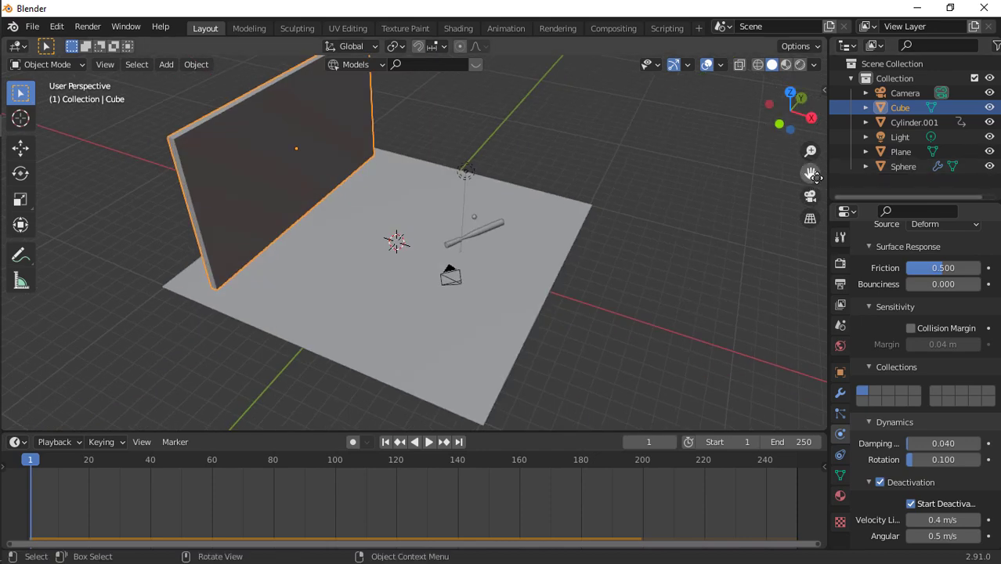
left_click_drag(812, 174, 930, 244)
Check in the preferences whether the Cell Fracture add-on is enabled, searching the add-ons for "cell".
left_click(49, 28)
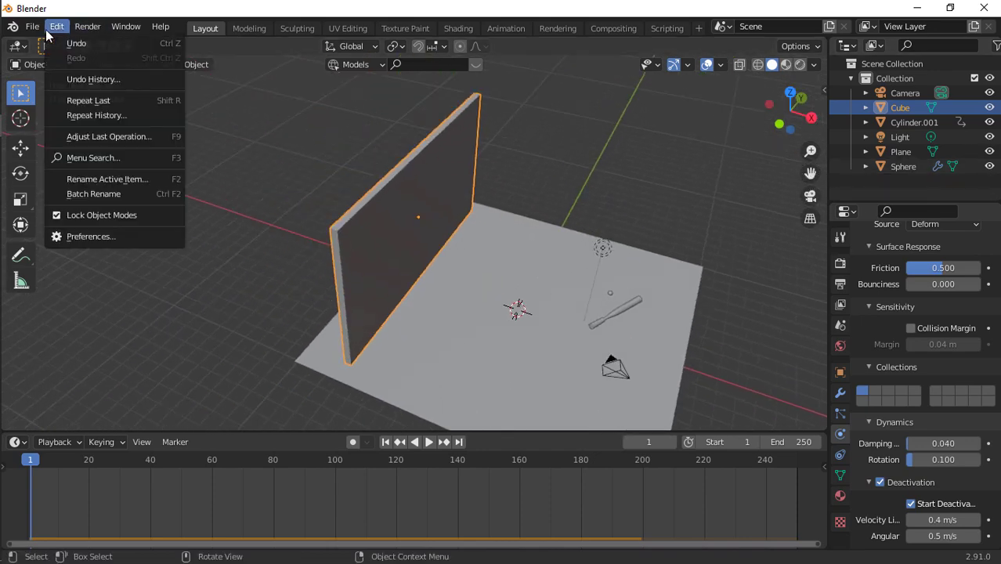
left_click(120, 238)
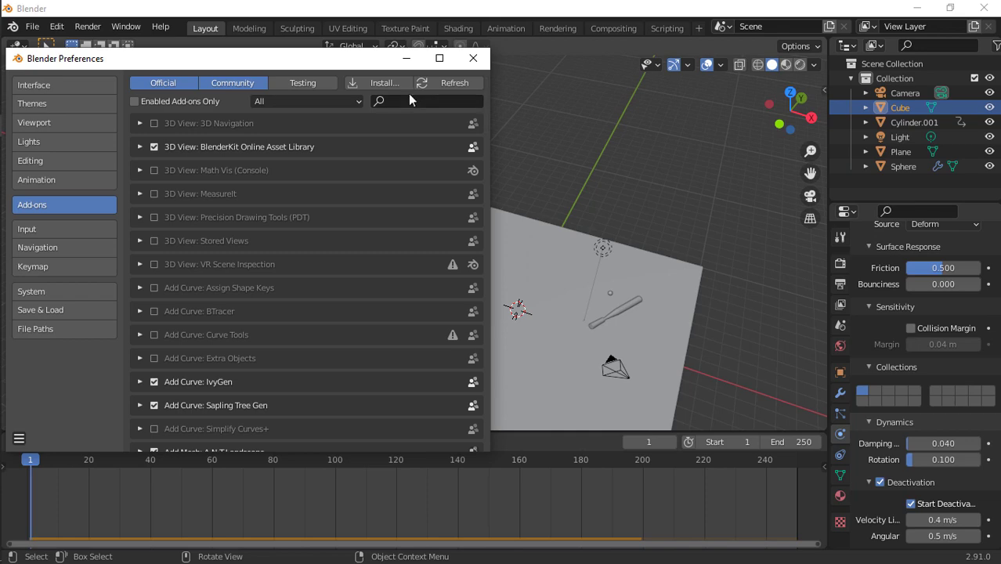
left_click(420, 101)
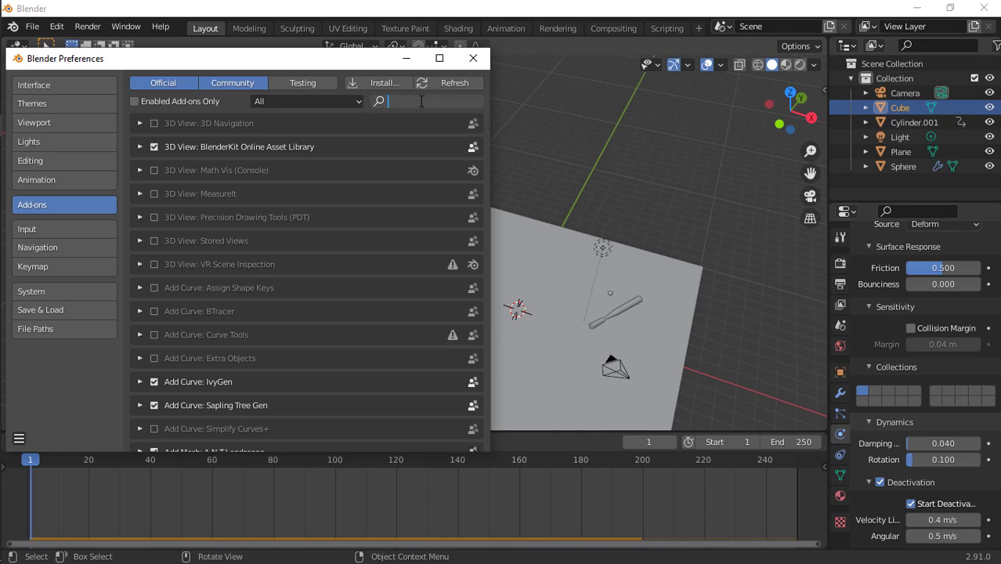
type("cell")
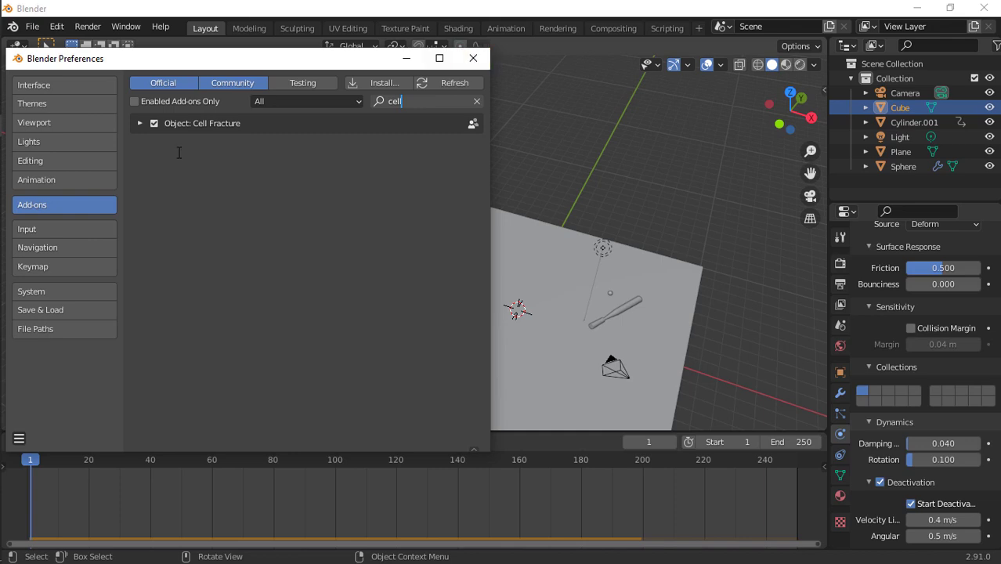
left_click(19, 438)
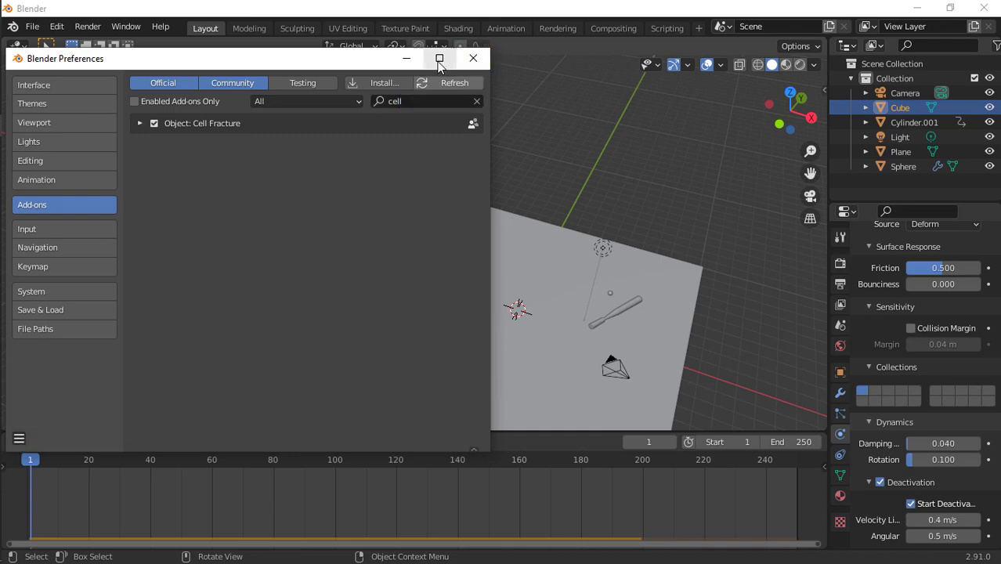
left_click(473, 58)
scroll(636, 170, "down", 2)
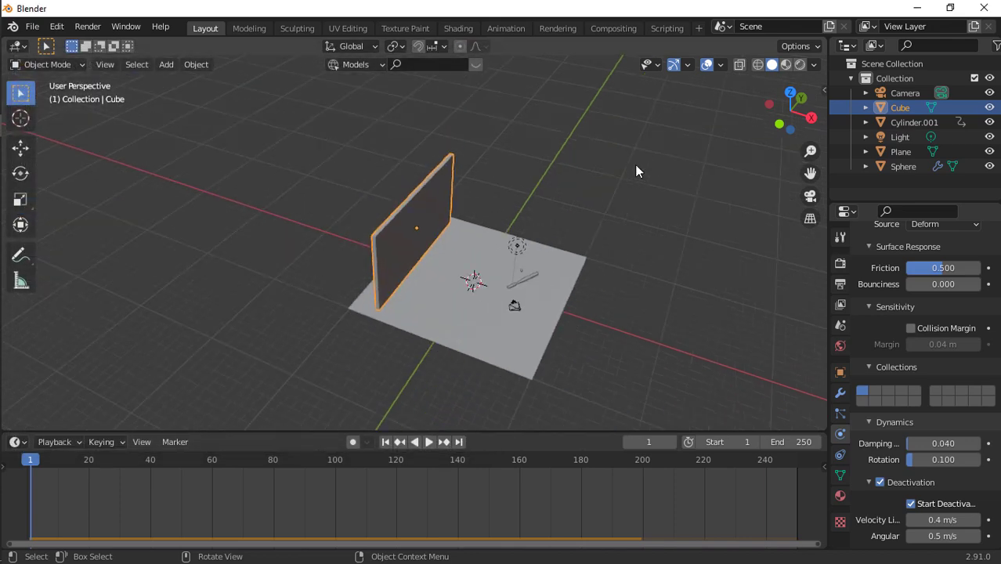
key("KP_Divide")
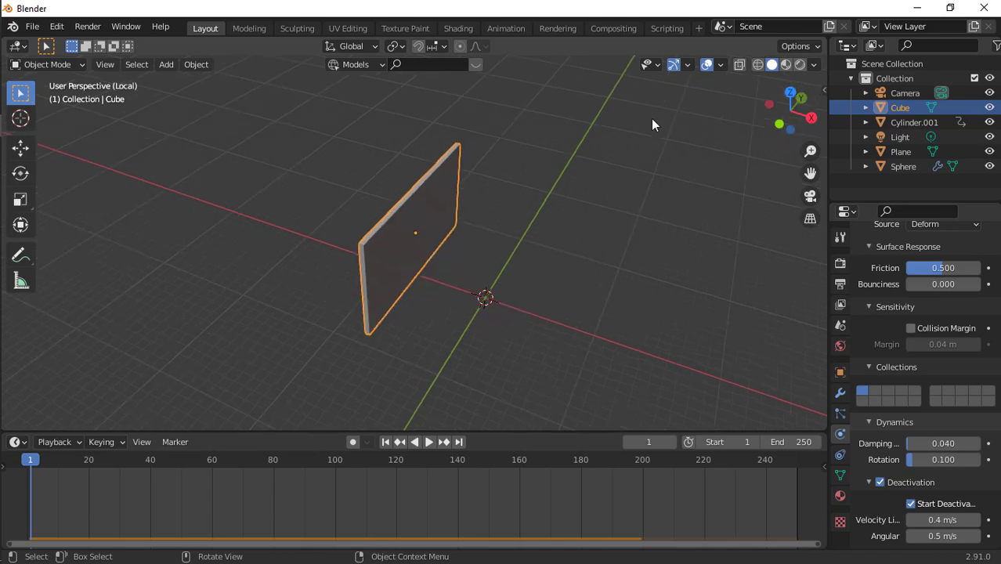
key("KP_Divide")
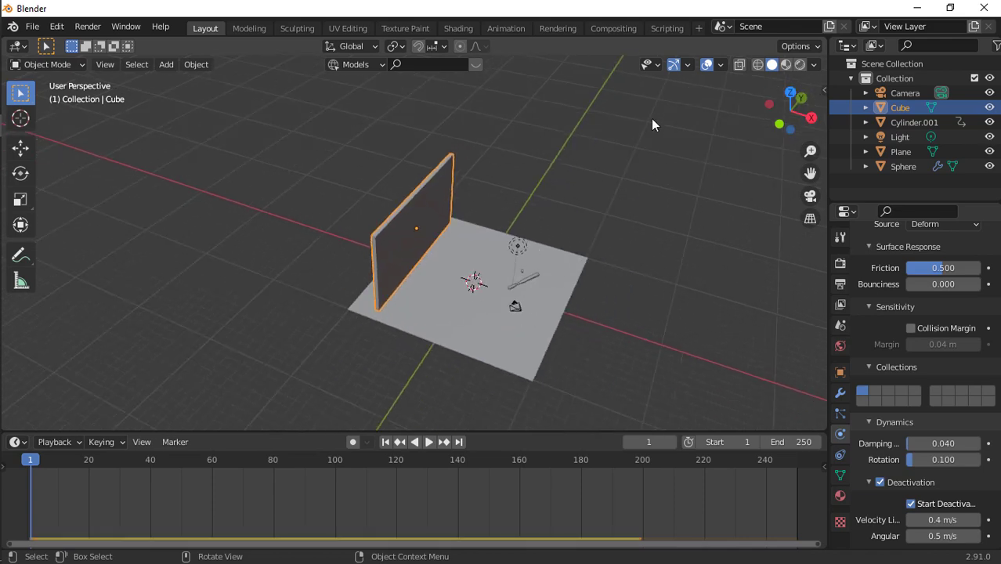
Play the simulation in right orthographic view to watch the bat hit the sphere, pausing just after the hit.
left_click_drag(796, 124, 786, 115)
left_click(786, 114)
scroll(699, 261, "up", 6)
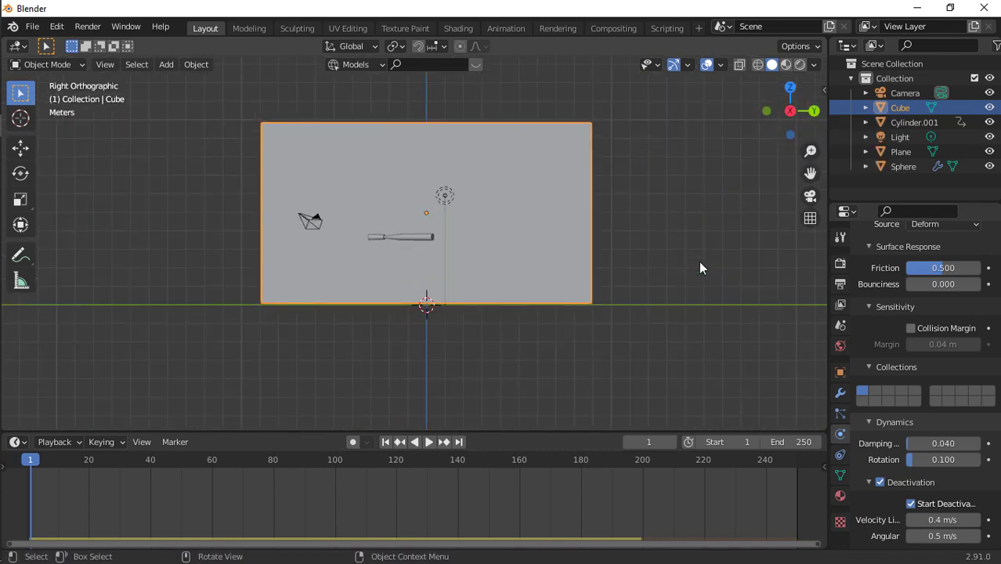
key("space")
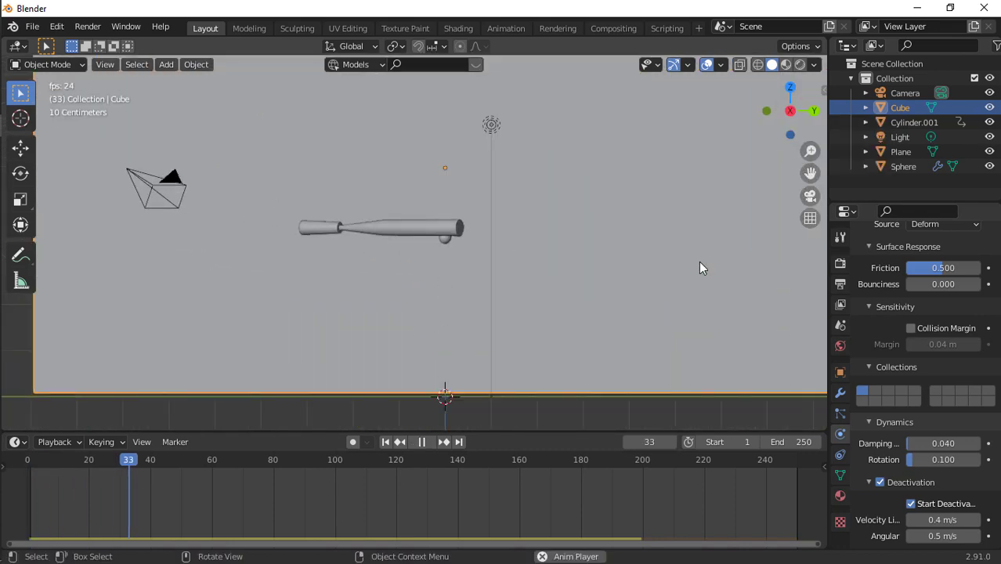
key("space")
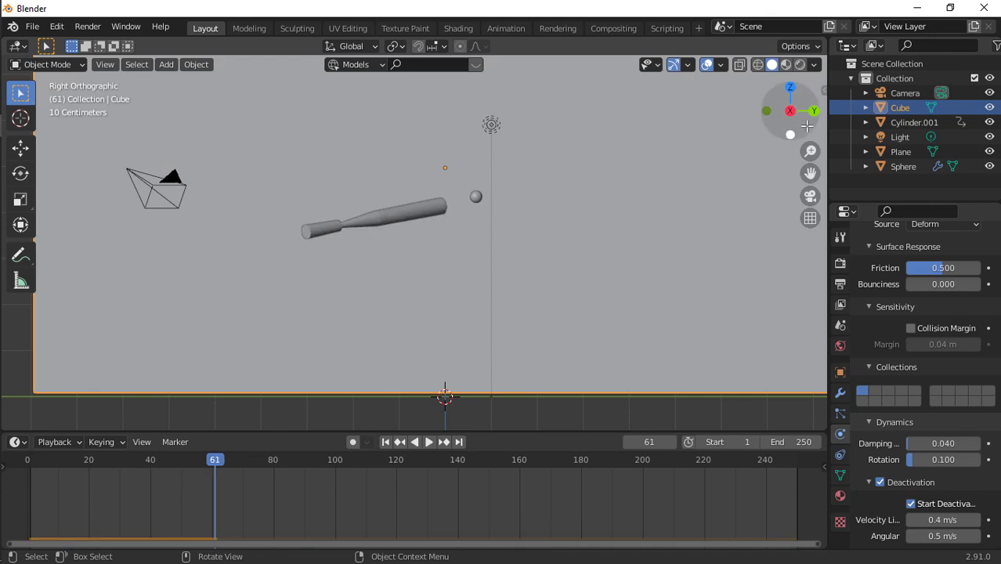
Step through the frames around the sphere's impact on the wall and stop at frame 66.
left_click_drag(775, 112, 773, 116)
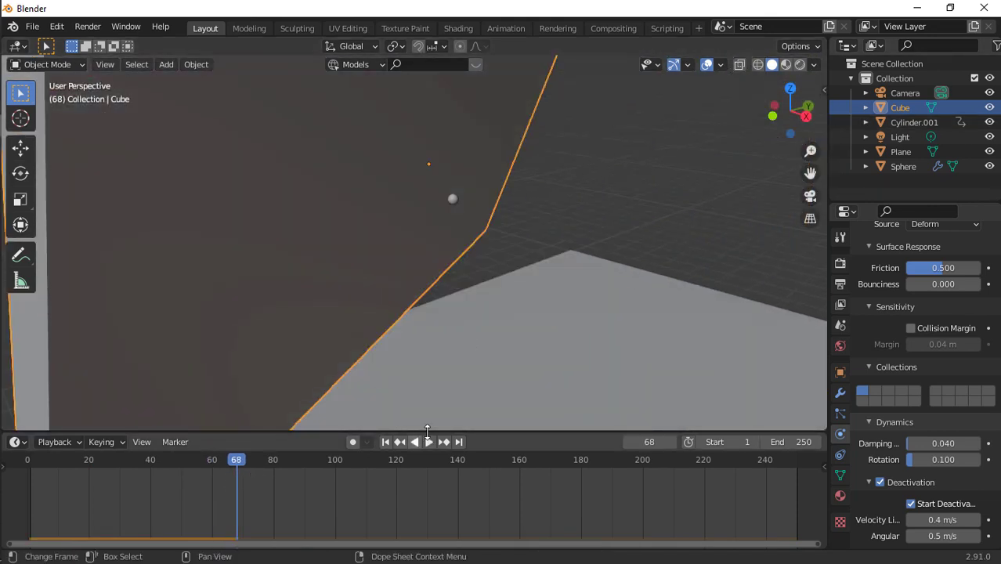
left_click(627, 444)
left_click(627, 444)
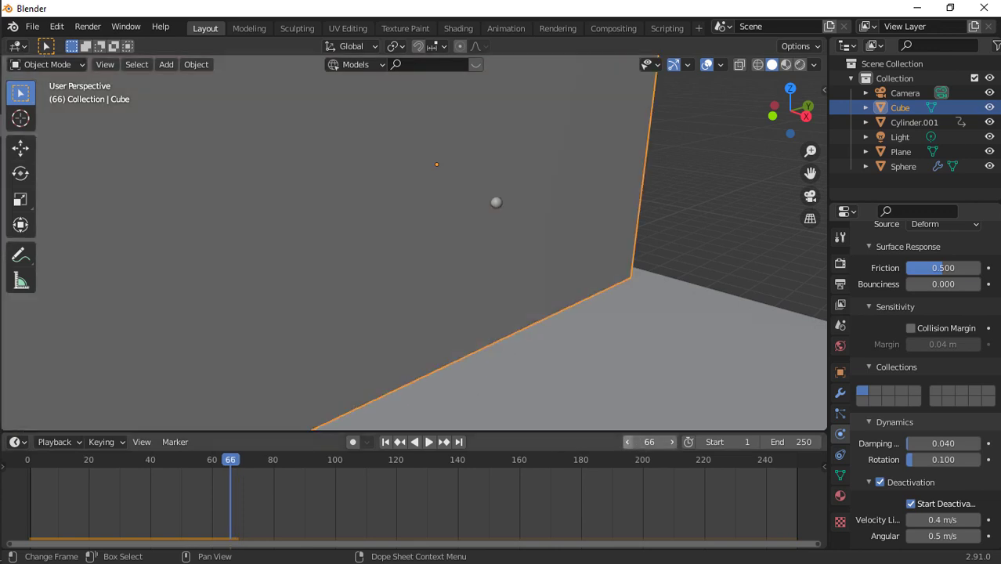
left_click(626, 444)
left_click(672, 444)
left_click_drag(813, 98, 71, 405)
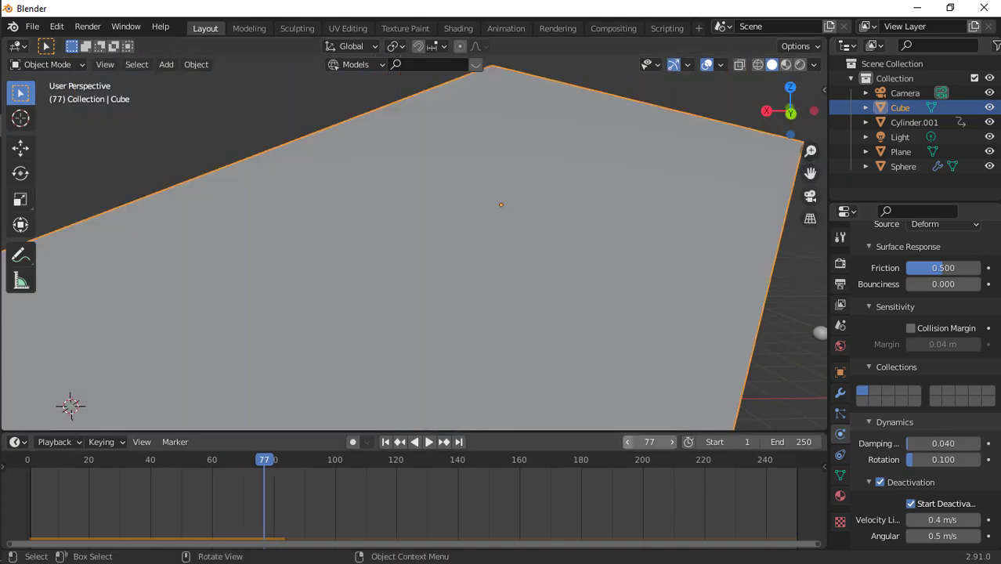
left_click(633, 443)
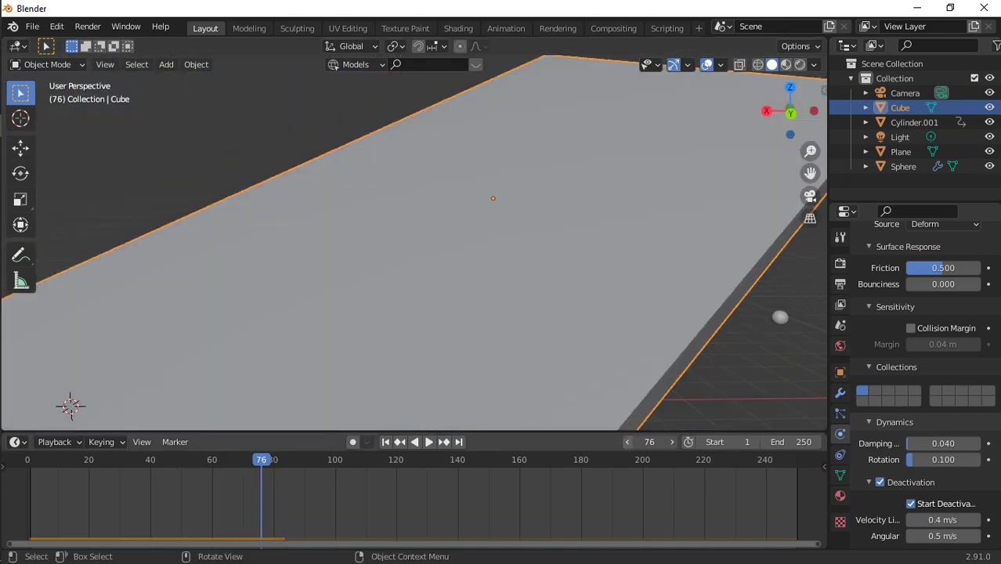
left_click(633, 444)
left_click(634, 444)
left_click(633, 444)
left_click(633, 444)
left_click(633, 443)
left_click(633, 444)
left_click(628, 442)
left_click(628, 442)
left_click(627, 442)
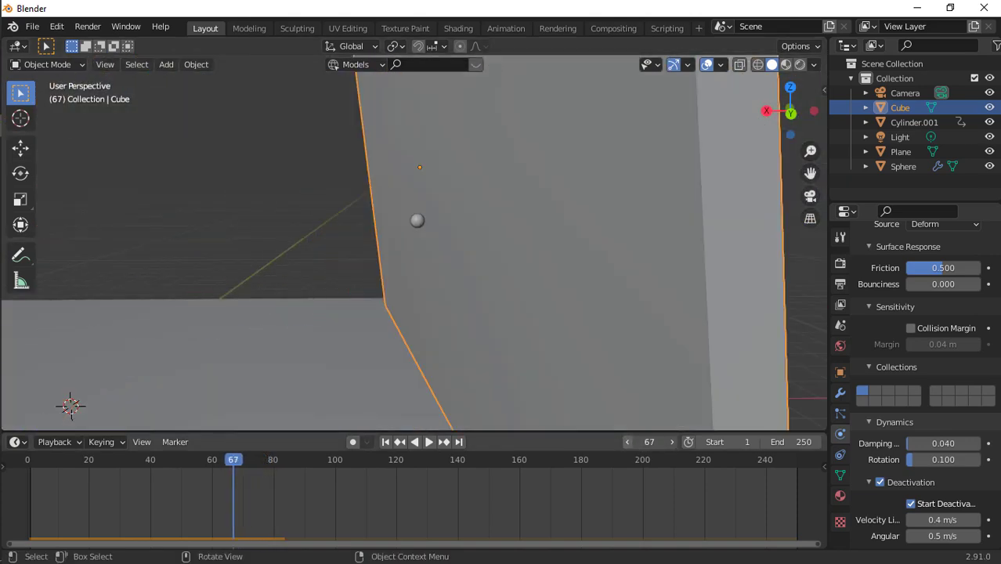
left_click(627, 442)
Mark the sphere's impact point with the Annotate tool in right orthographic view.
left_click(767, 110)
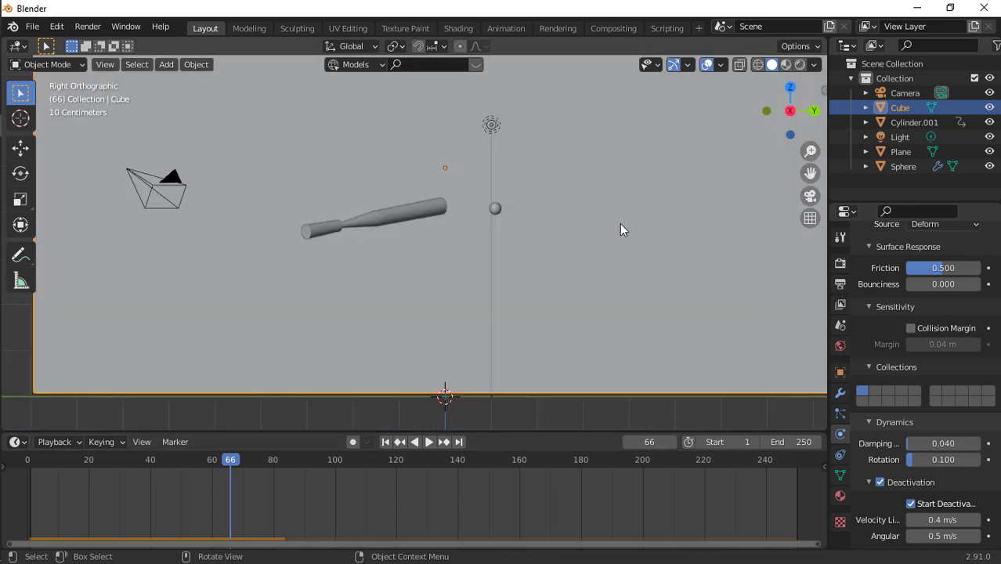
scroll(620, 223, "up", 4)
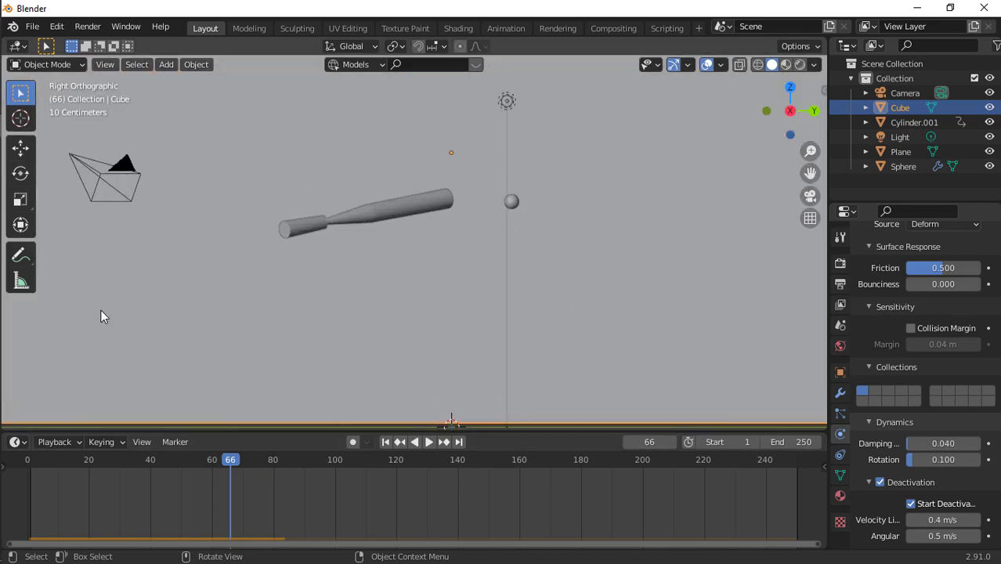
left_click(21, 254)
scroll(321, 217, "down", 5)
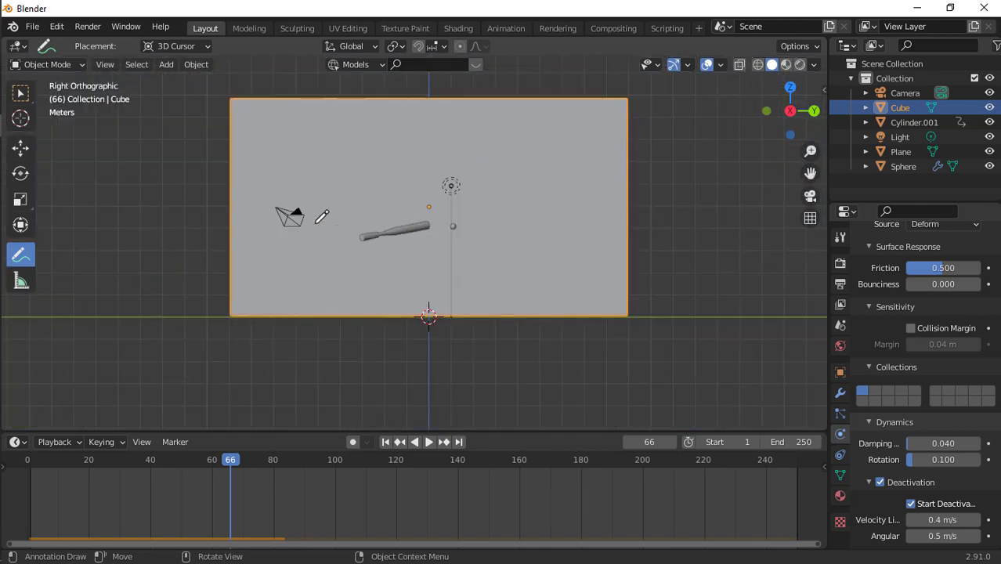
left_click(452, 226)
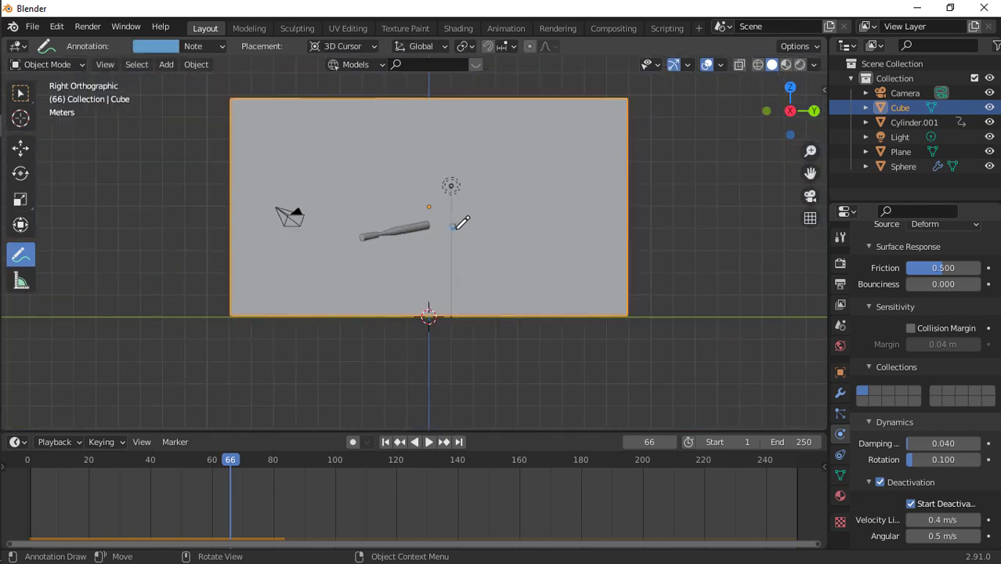
Isolate the wall in local view and scribble dense annotation strokes around the marked impact point.
key("KP_Divide")
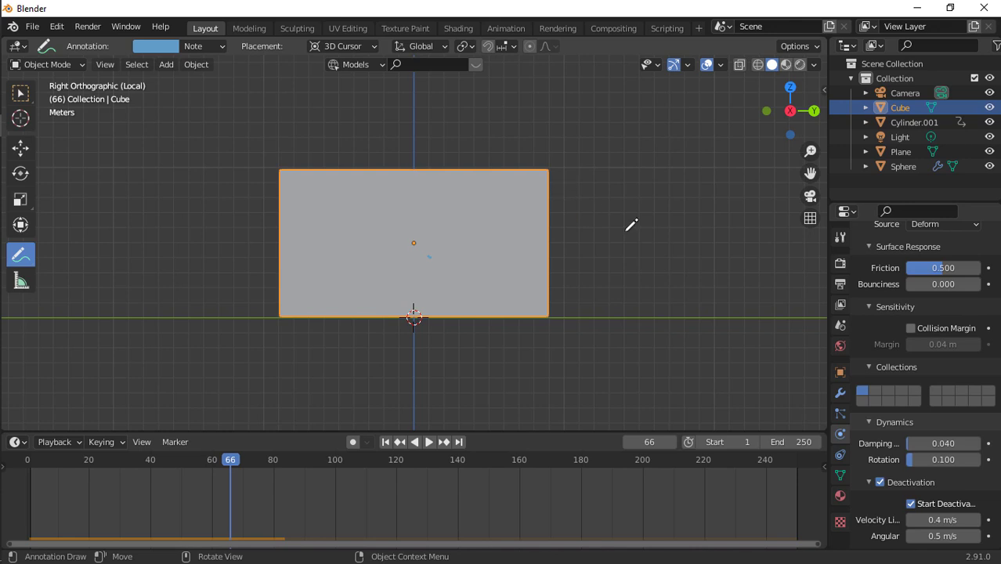
scroll(631, 225, "up", 5)
scroll(631, 225, "down", 2)
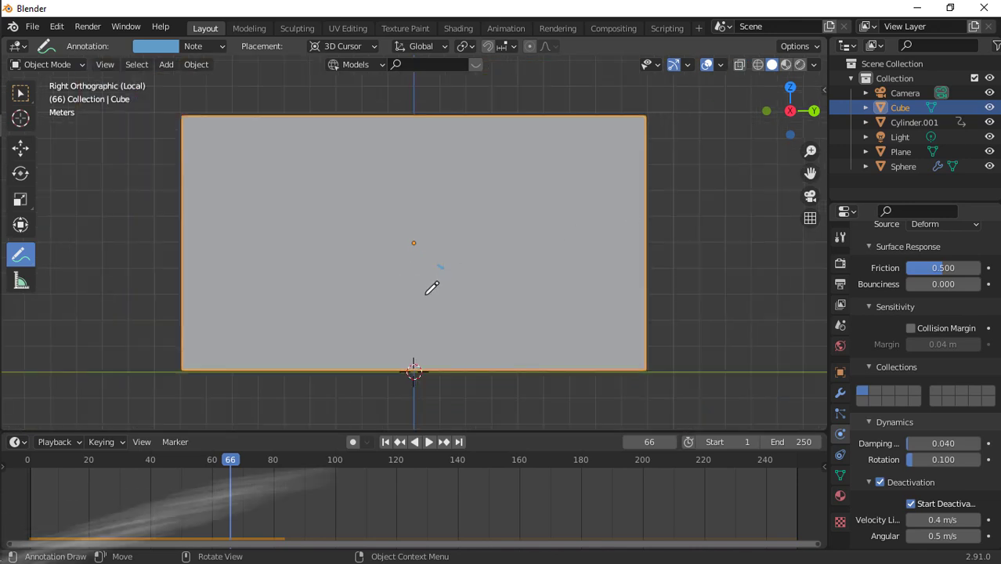
scroll(435, 287, "up", 2)
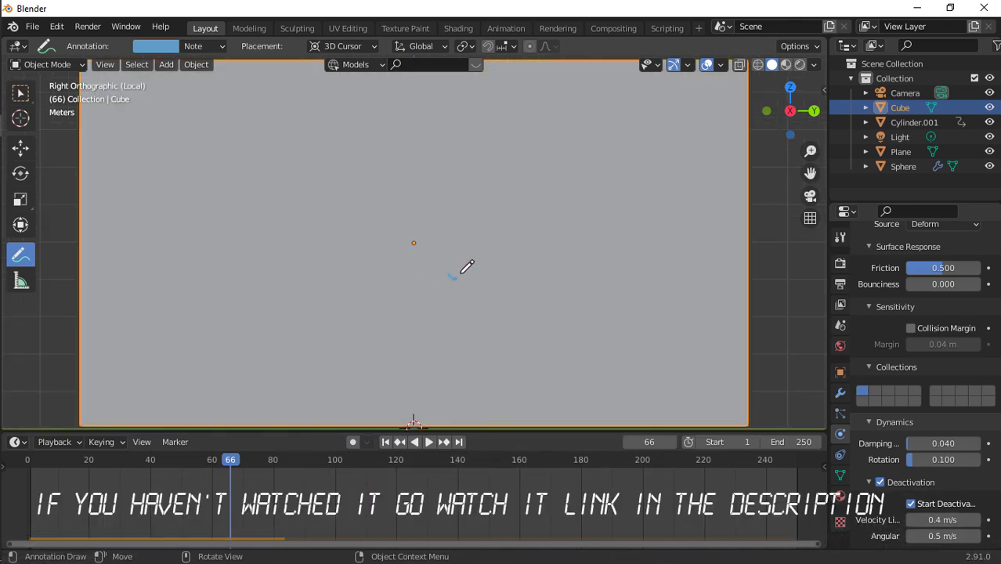
mouse_move(465, 267)
left_mouse_down()
mouse_move(427, 288)
mouse_move(551, 172)
mouse_move(344, 430)
left_mouse_up()
left_click_drag(498, 328, 463, 430)
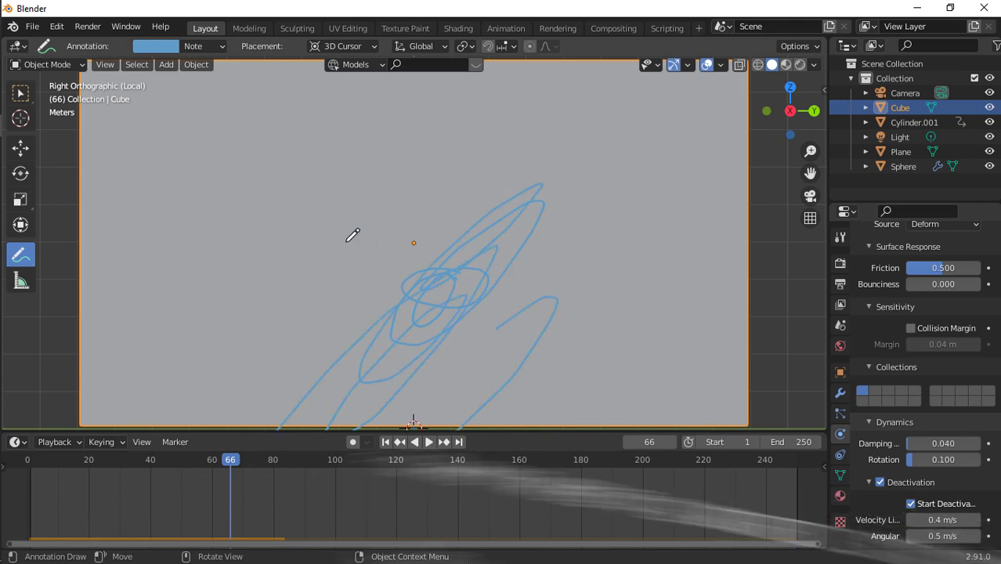
mouse_move(488, 301)
left_mouse_down()
mouse_move(443, 290)
mouse_move(456, 279)
mouse_move(390, 313)
mouse_move(500, 261)
mouse_move(338, 327)
mouse_move(509, 242)
mouse_move(476, 335)
mouse_move(502, 229)
mouse_move(459, 242)
mouse_move(595, 86)
mouse_move(547, 205)
mouse_move(398, 357)
mouse_move(581, 205)
mouse_move(398, 385)
mouse_move(502, 274)
mouse_move(380, 384)
mouse_move(391, 328)
mouse_move(524, 172)
mouse_move(269, 355)
mouse_move(358, 291)
left_mouse_up()
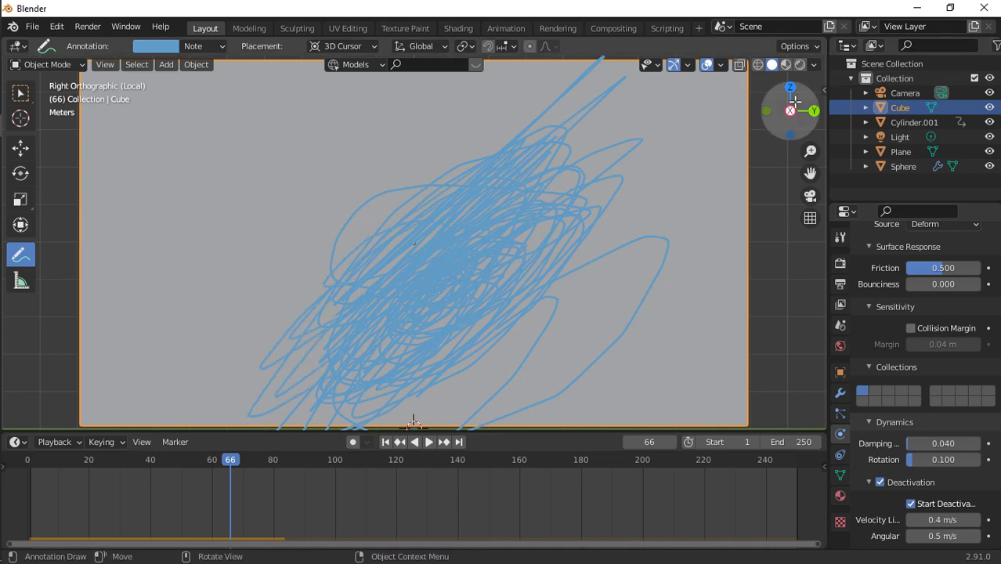
Set the annotation placement to Surface, clear the earlier scribble and put a small test mark near the wall's upper corner.
left_click(336, 49)
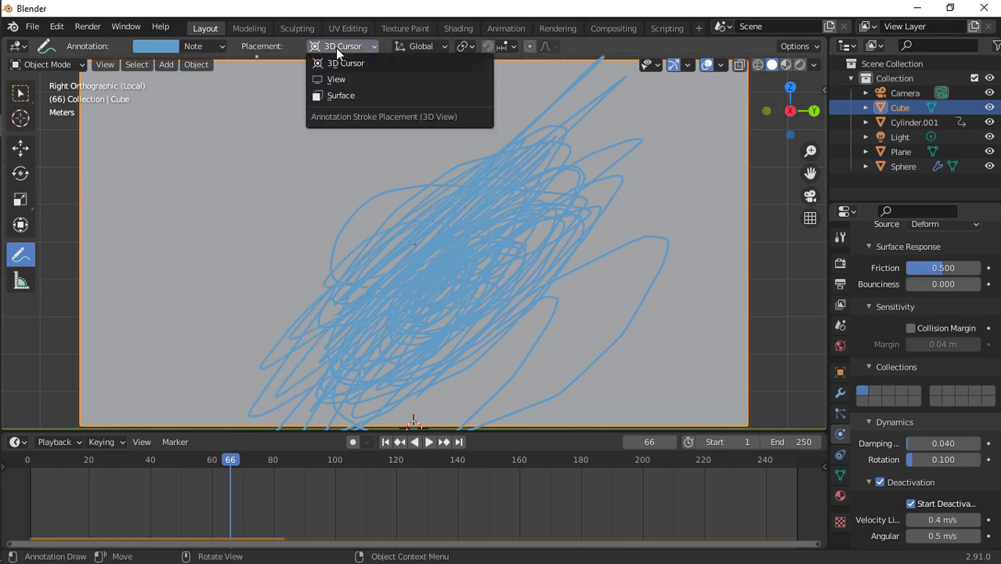
left_click(360, 95)
left_click_drag(771, 112, 649, 146)
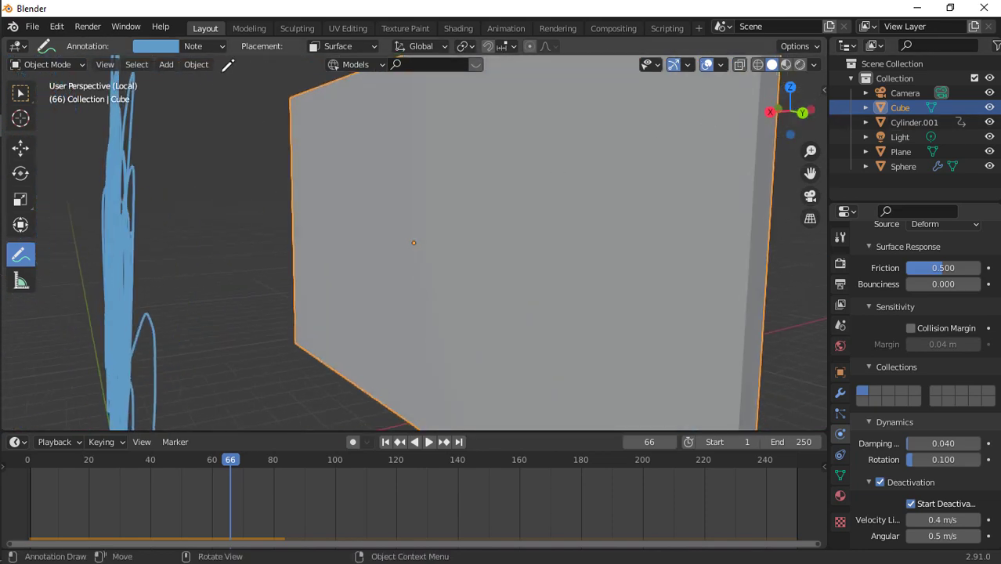
left_click(203, 45)
left_click(298, 107)
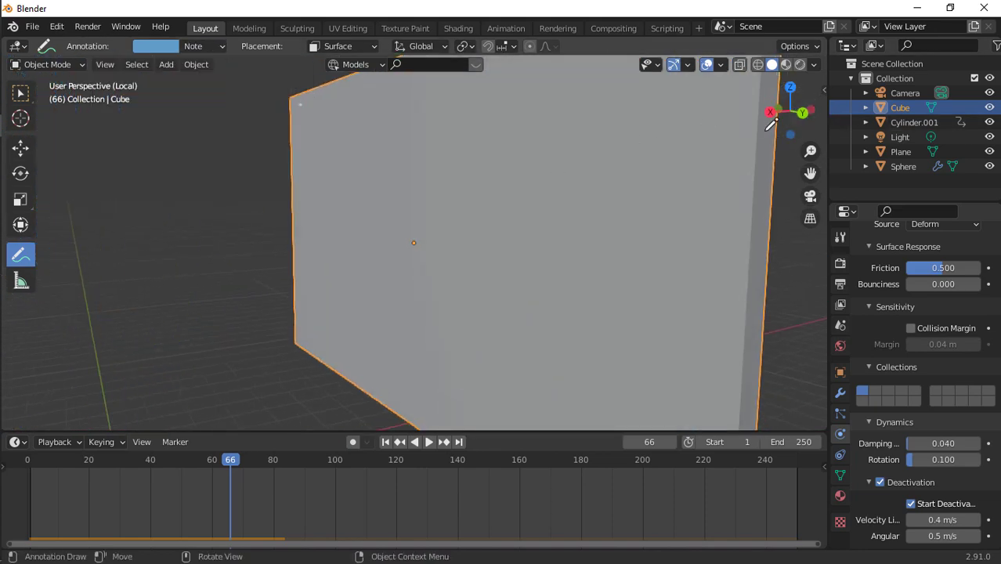
Mark the sphere's impact point on the wall surface in right orthographic view with all objects shown, and isolate the wall again.
left_click(772, 113)
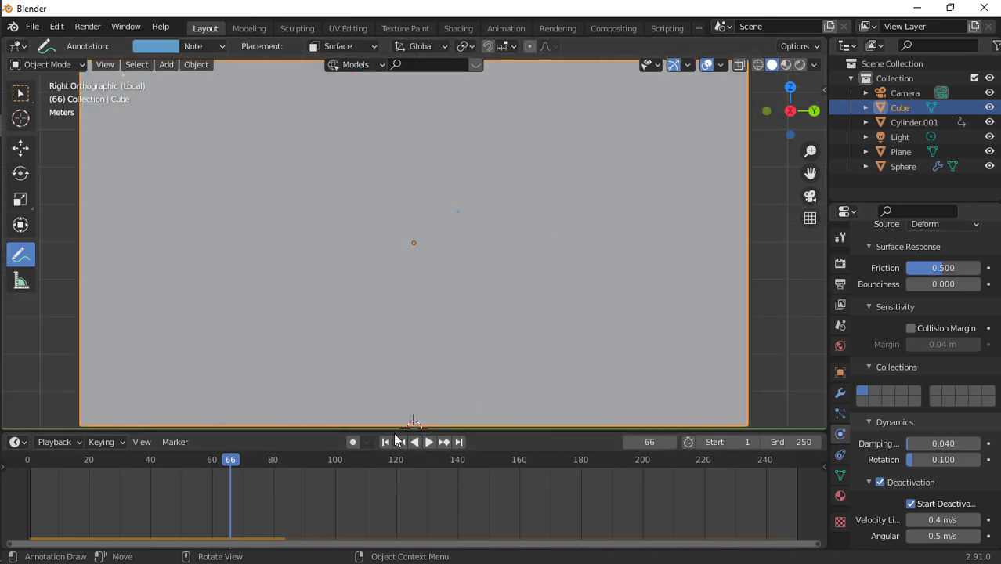
key("KP_Divide")
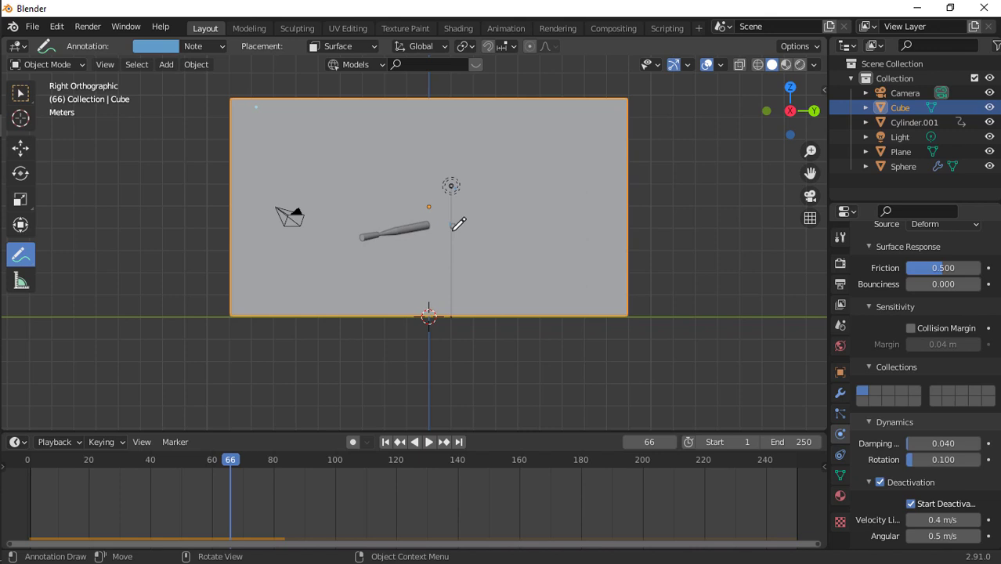
key("KP_Divide")
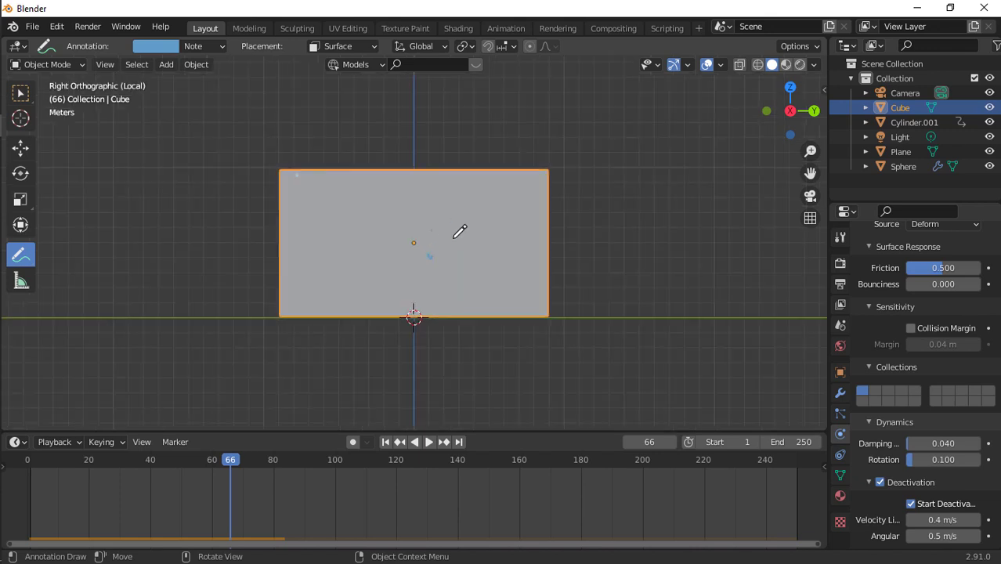
Scribble dense annotation strokes on the wall surface around the marked impact point.
scroll(460, 243, "up", 8)
scroll(460, 244, "down", 8)
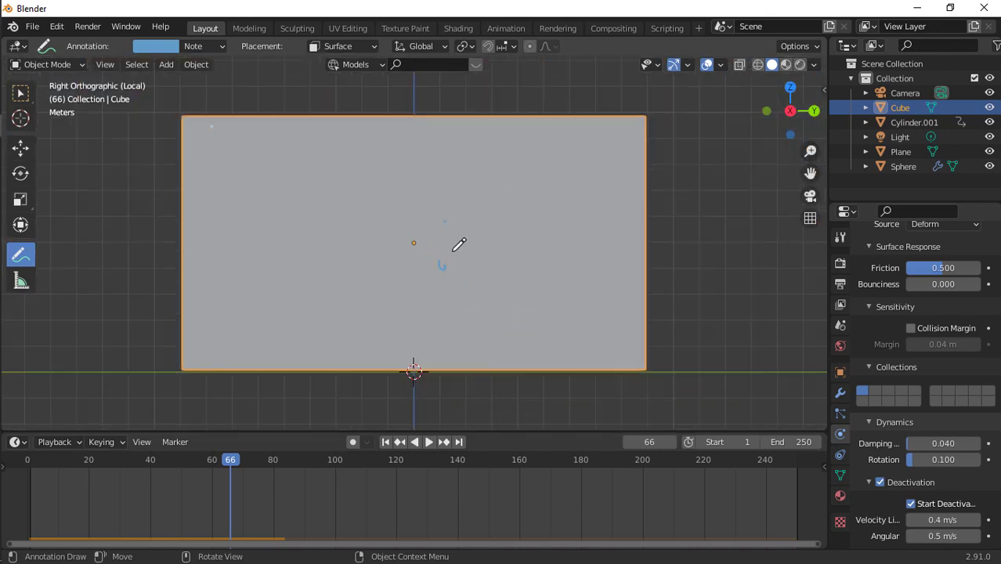
mouse_move(459, 246)
left_mouse_down()
mouse_move(429, 274)
mouse_move(458, 260)
mouse_move(462, 280)
left_mouse_up()
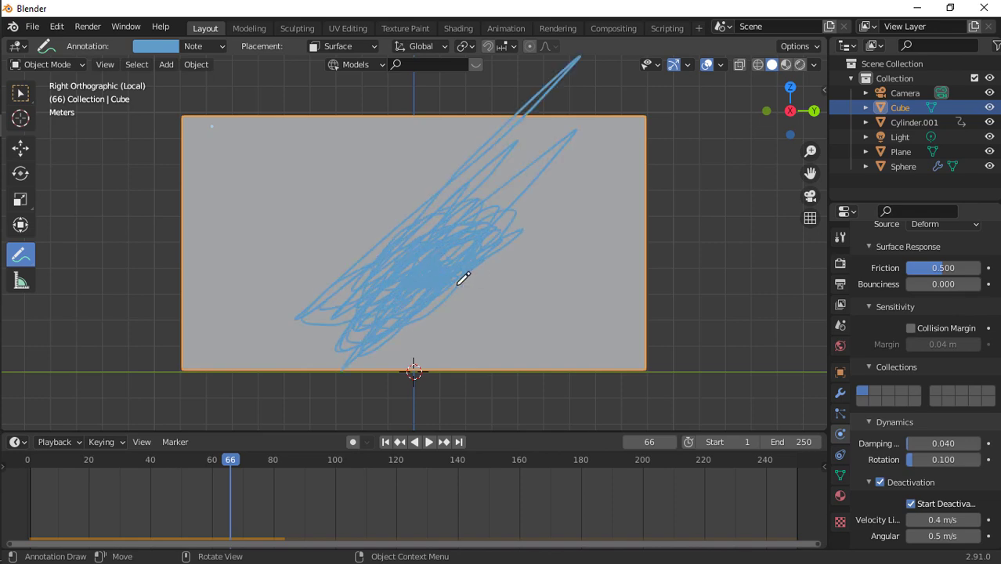
Scribble looser annotation strokes across the whole wall surface, out past its edges, around the dense impact area.
scroll(423, 252, "up", 8)
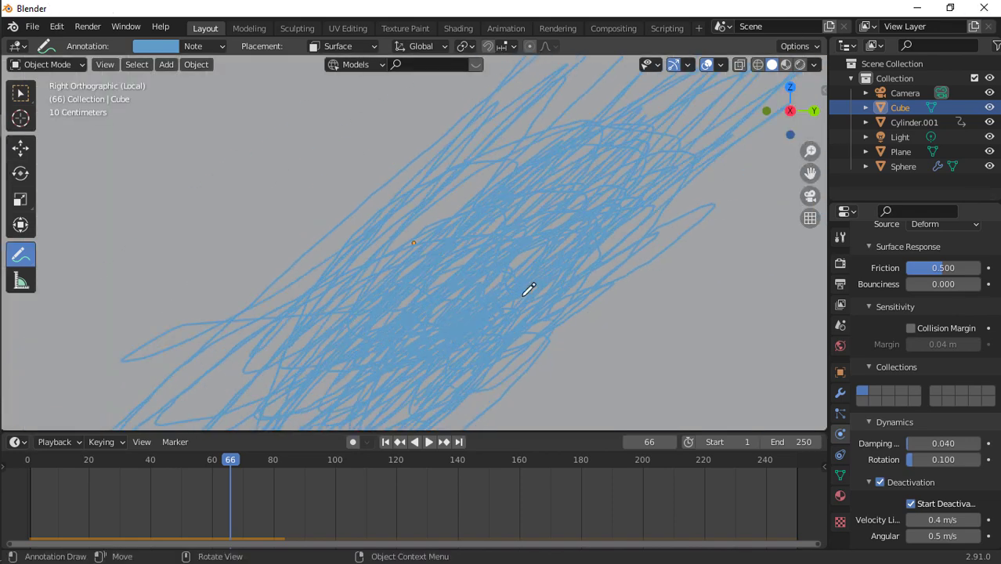
scroll(497, 359, "down", 8)
middle_click_drag(627, 153, 438, 262)
mouse_move(415, 255)
left_mouse_down()
mouse_move(288, 517)
mouse_move(457, 14)
left_mouse_up()
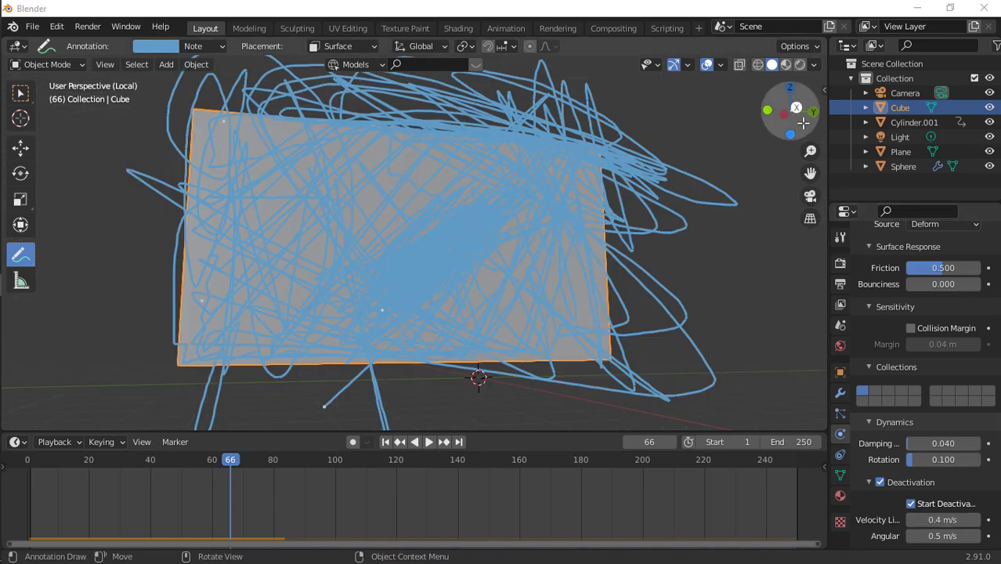
Start Cell Fracture on the wall with Annotation Pencil as the point source and recursive shatter randomness at 1.00.
mouse_move(802, 120)
left_mouse_down()
mouse_move(568, 266)
mouse_move(610, 164)
left_mouse_up()
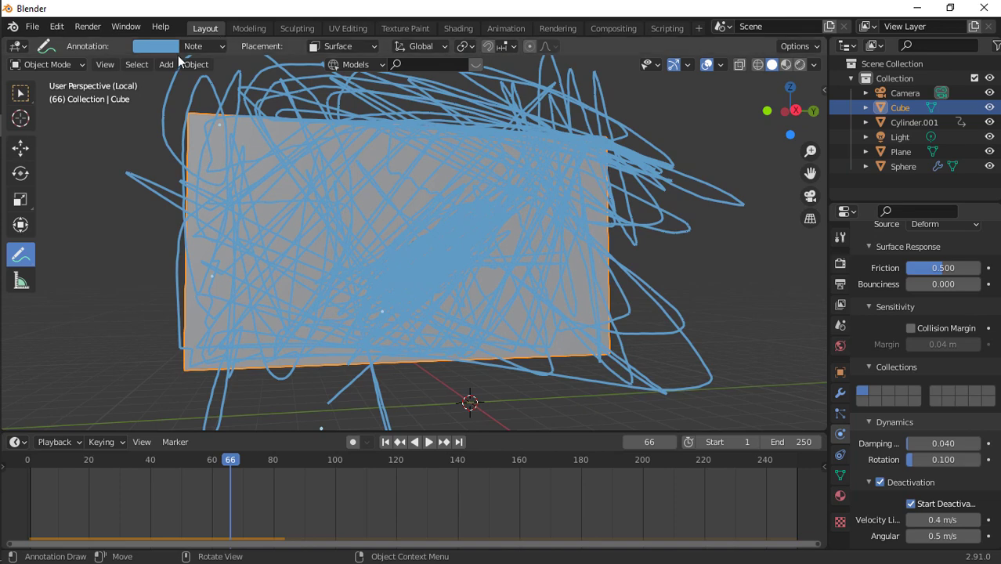
left_click(198, 66)
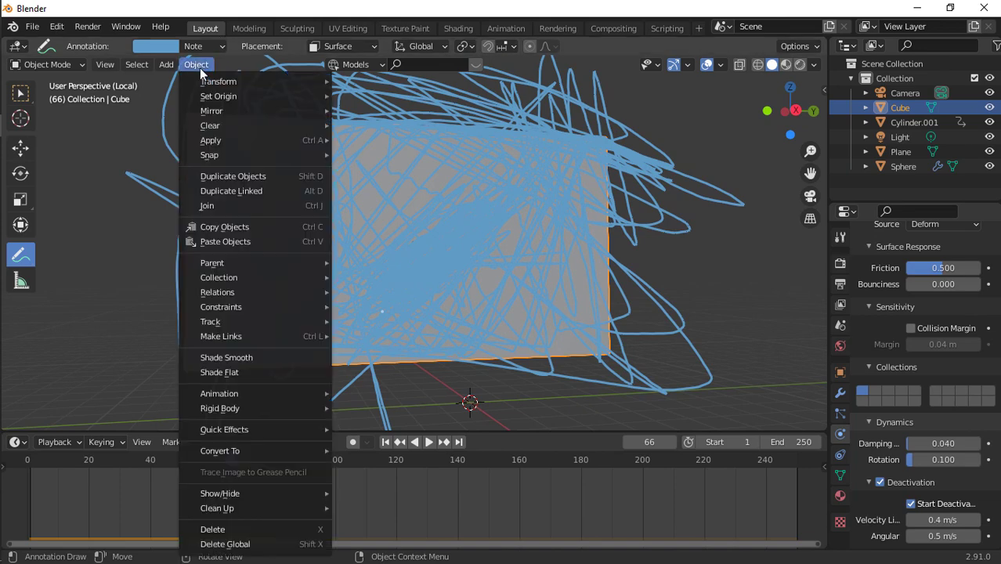
mouse_move(242, 430)
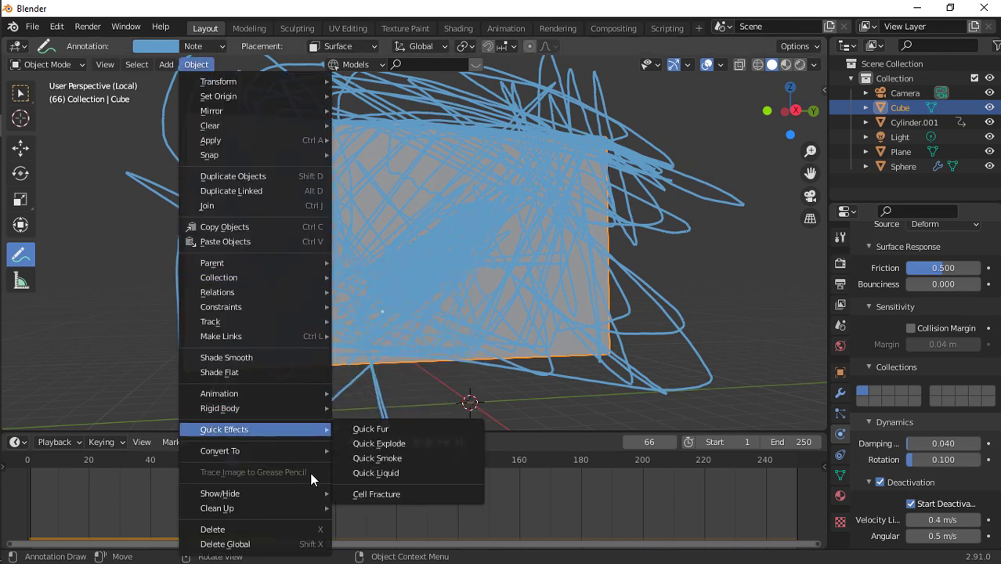
left_click(368, 495)
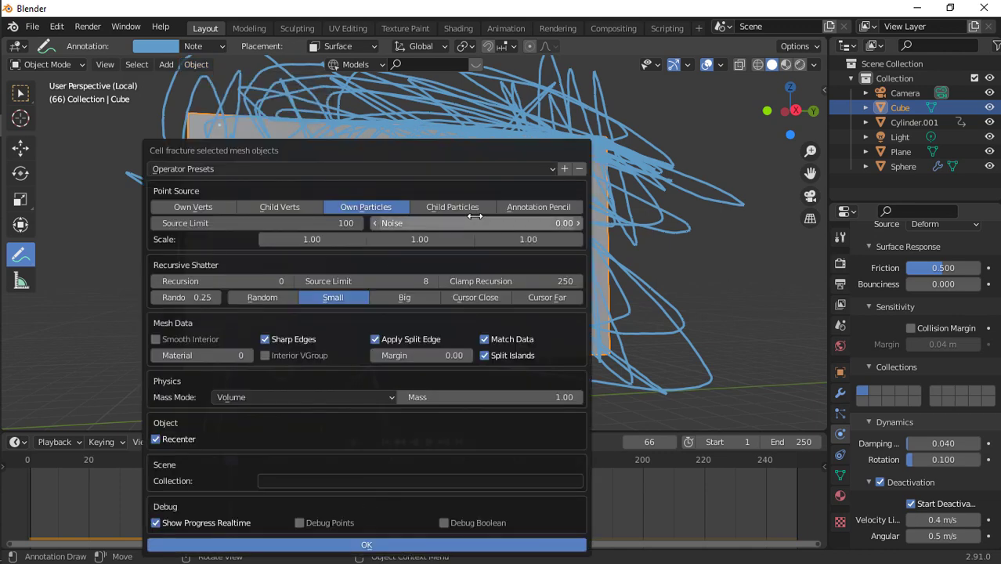
left_click(516, 210)
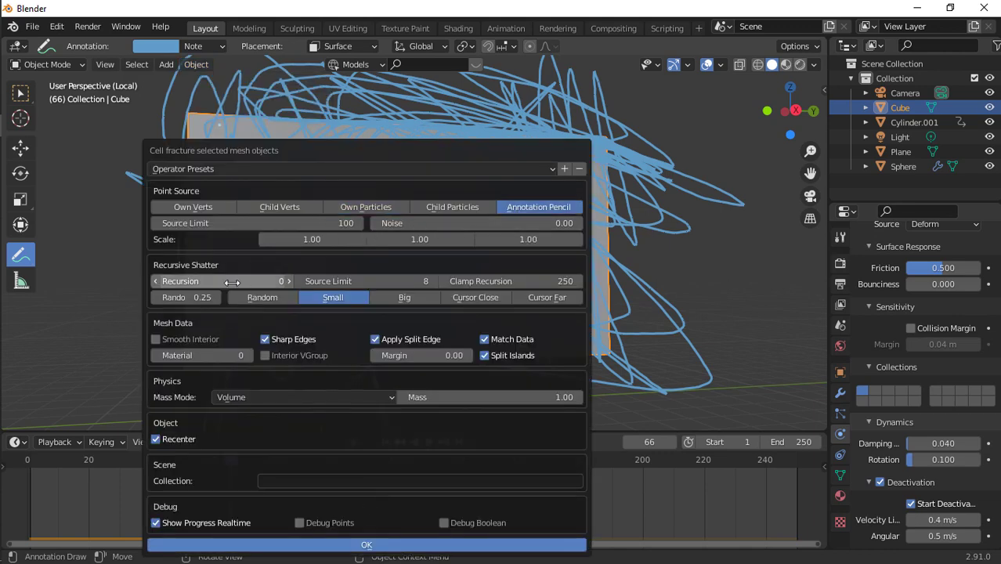
left_click_drag(192, 298, 274, 299)
Raise the recursive source limit to 147 and clamp recursion to 422, and set the point source limit to 300.
left_click_drag(404, 281, 644, 281)
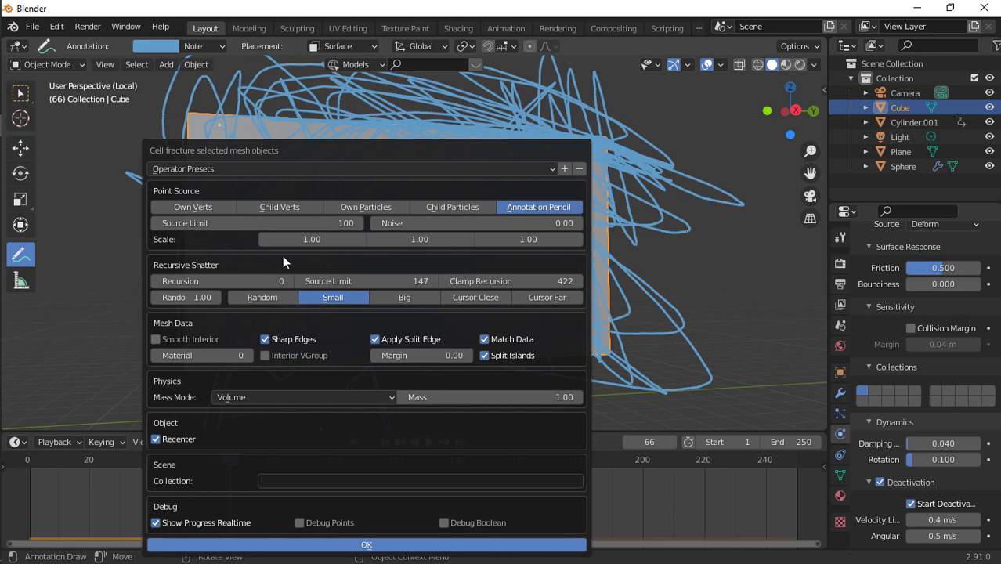
left_click_drag(224, 223, 410, 223)
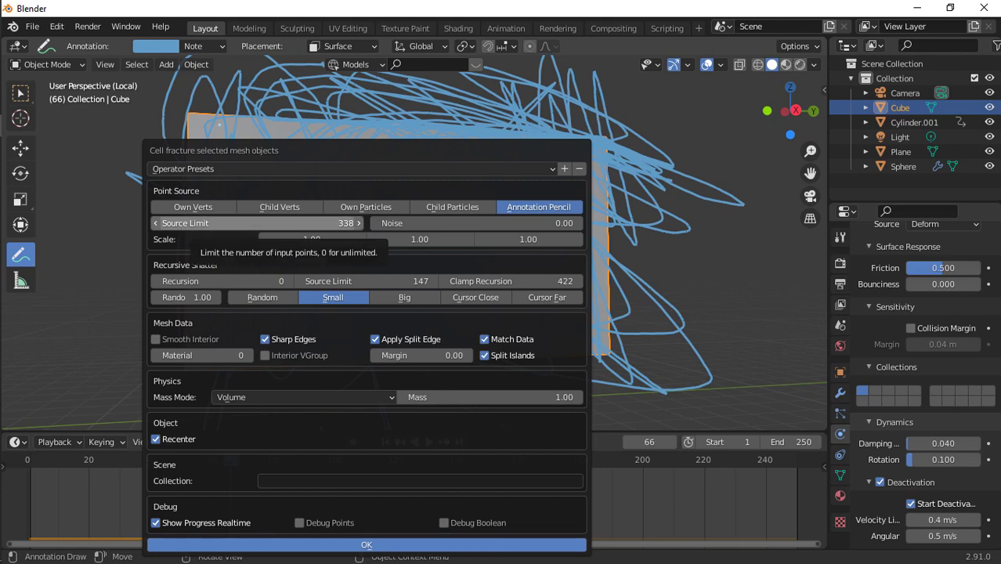
left_click(257, 223)
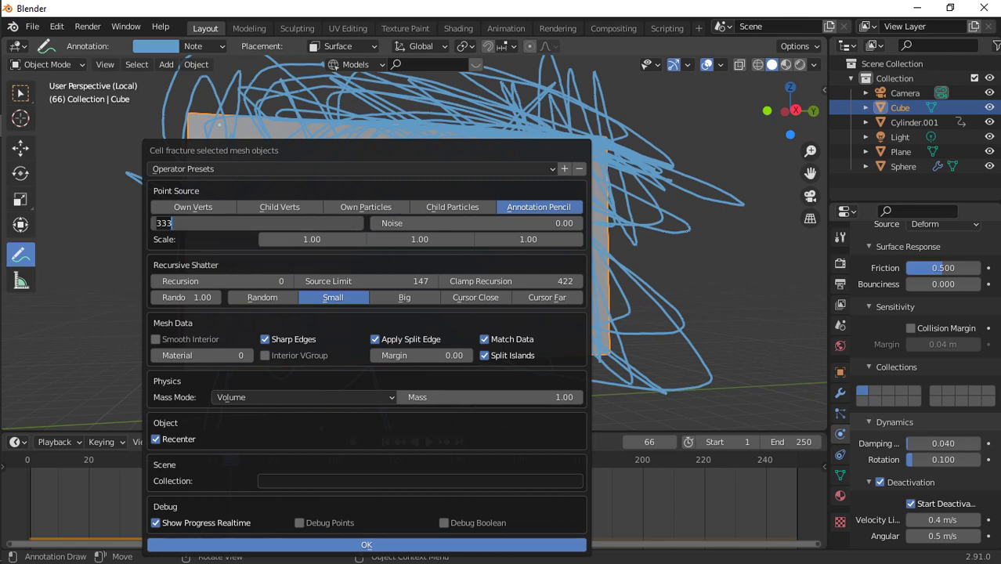
type("300")
key("Return")
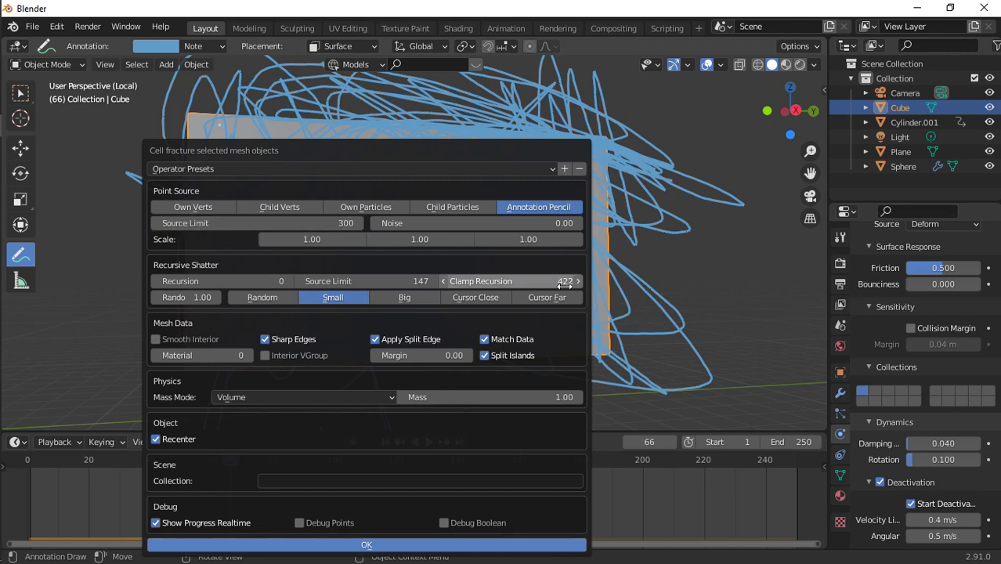
Set Clamp Recursion to 500 and the recursive shatter source limit to 200.
left_click(564, 285)
type("500")
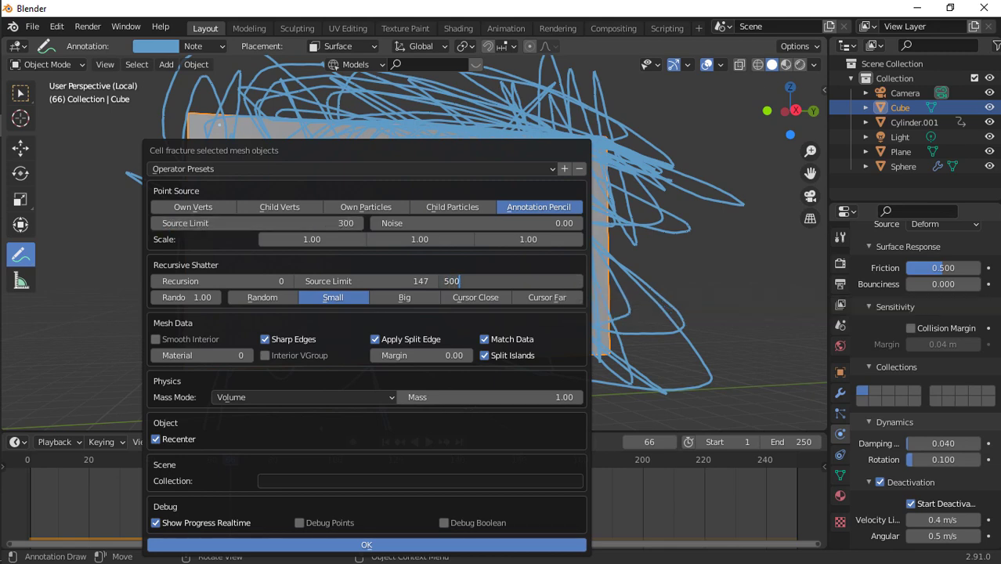
key("Return")
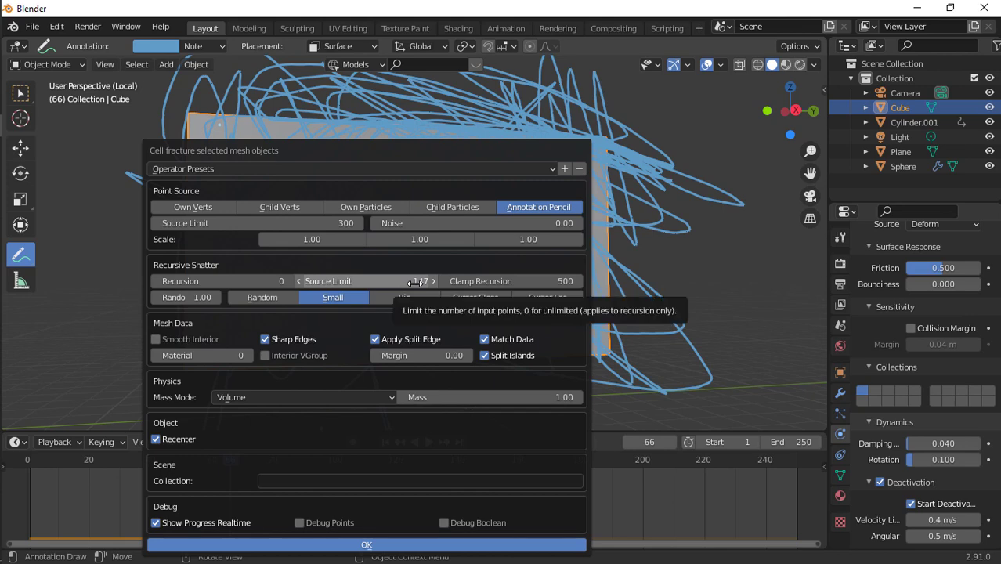
left_click(367, 283)
type("2")
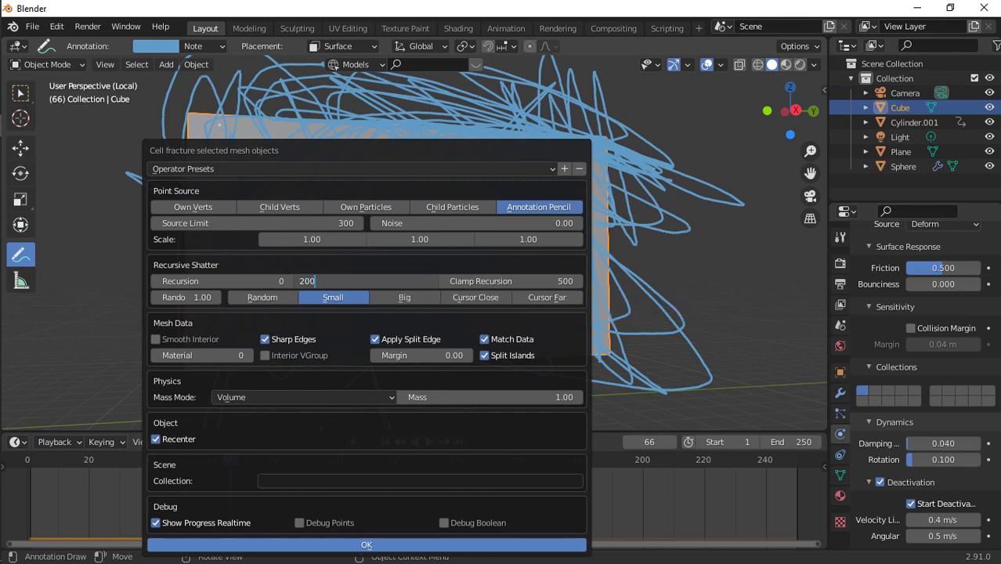
type("00")
key("Return")
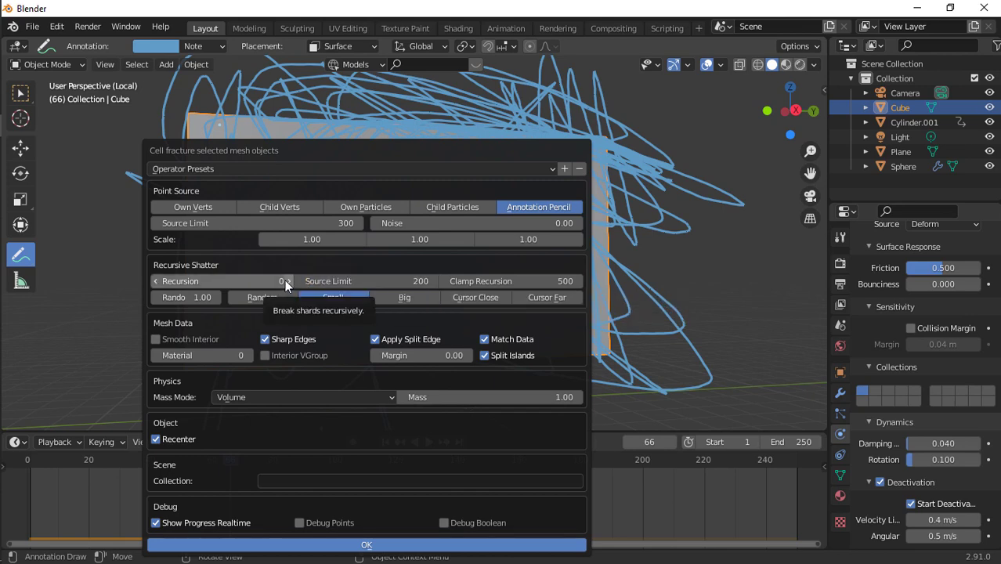
Set the recursive shatter's Recursion value to 100.
left_click(286, 281)
left_click(285, 281)
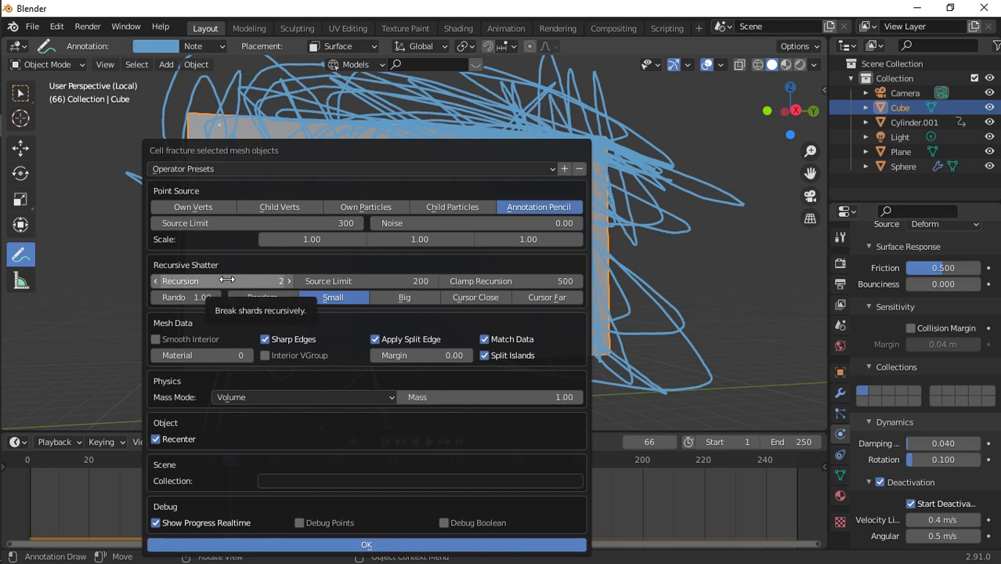
left_click(250, 281)
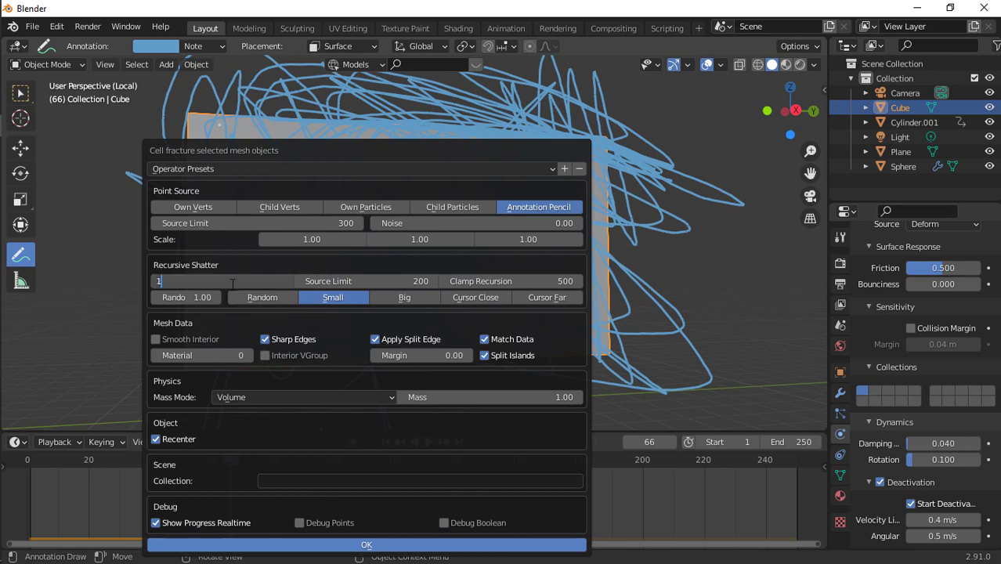
type("100")
key("Return")
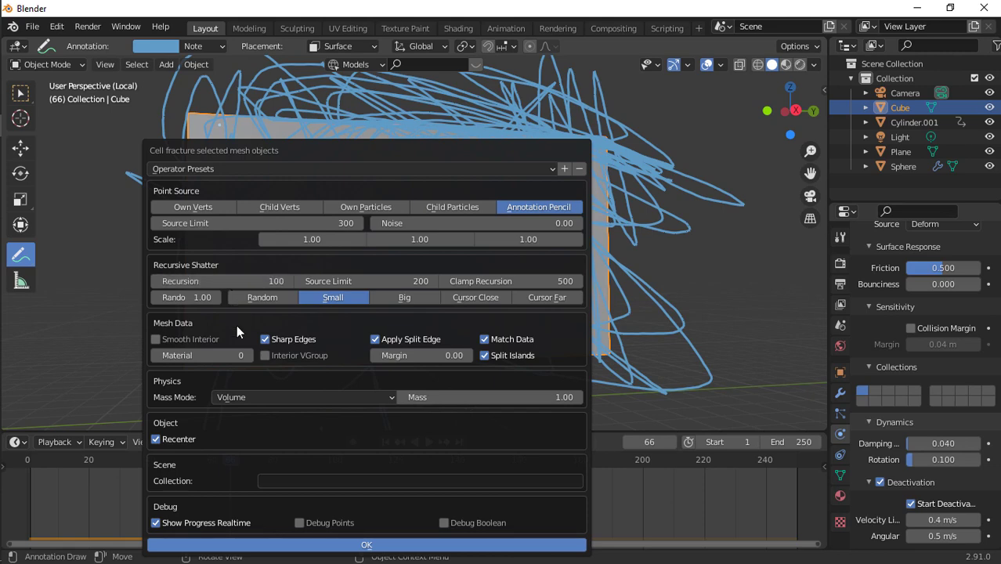
Name the target collection nothingness and run the cell fracture on the wall.
left_click(358, 483)
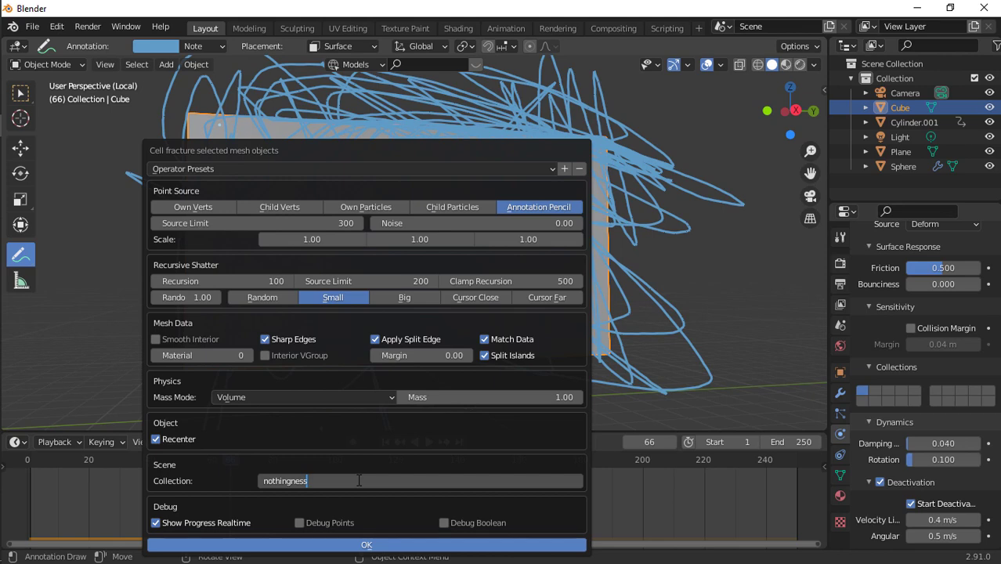
key("Return")
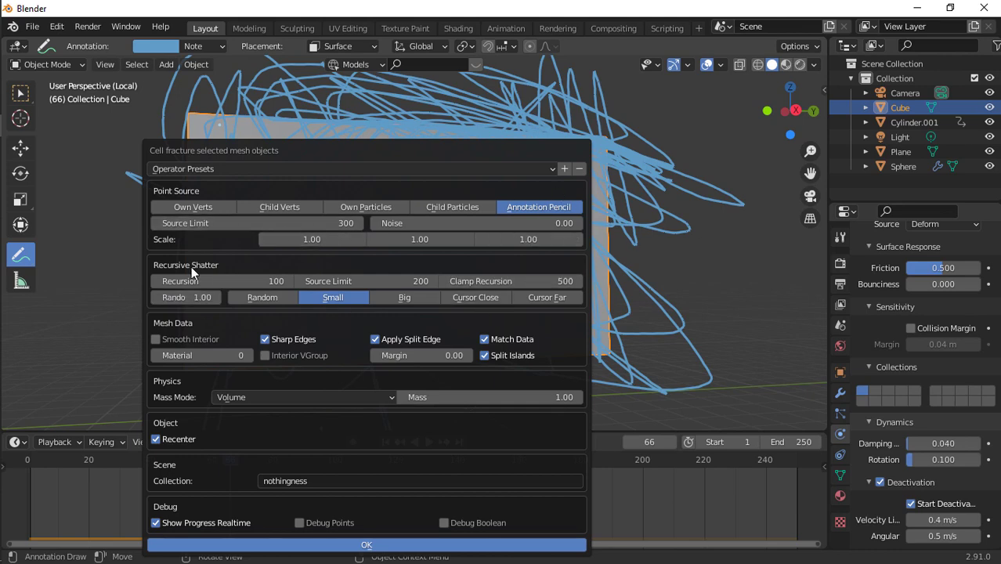
left_click(354, 546)
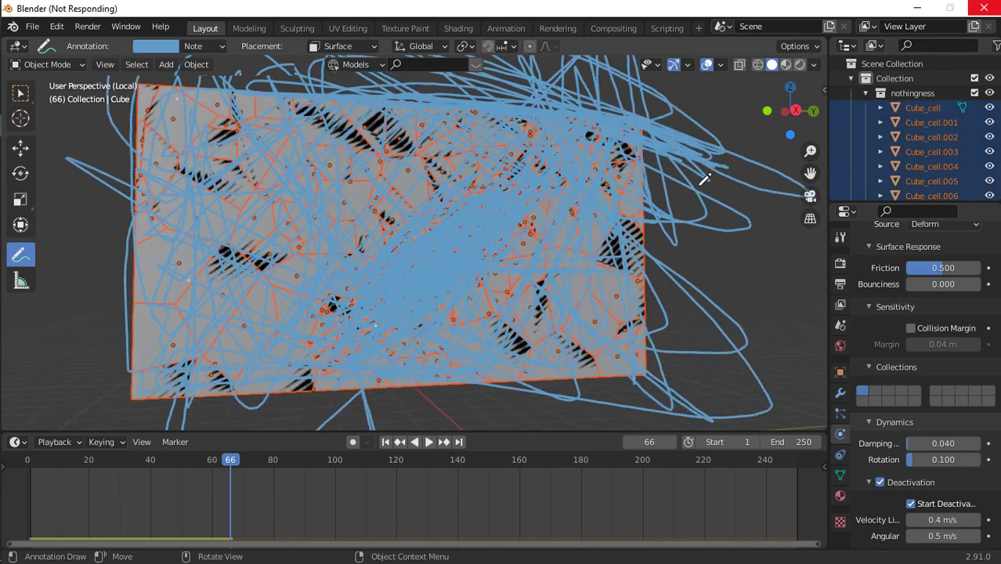
Play the animation from the first frame to examine the fractured wall in local view.
left_click(385, 442)
key("space")
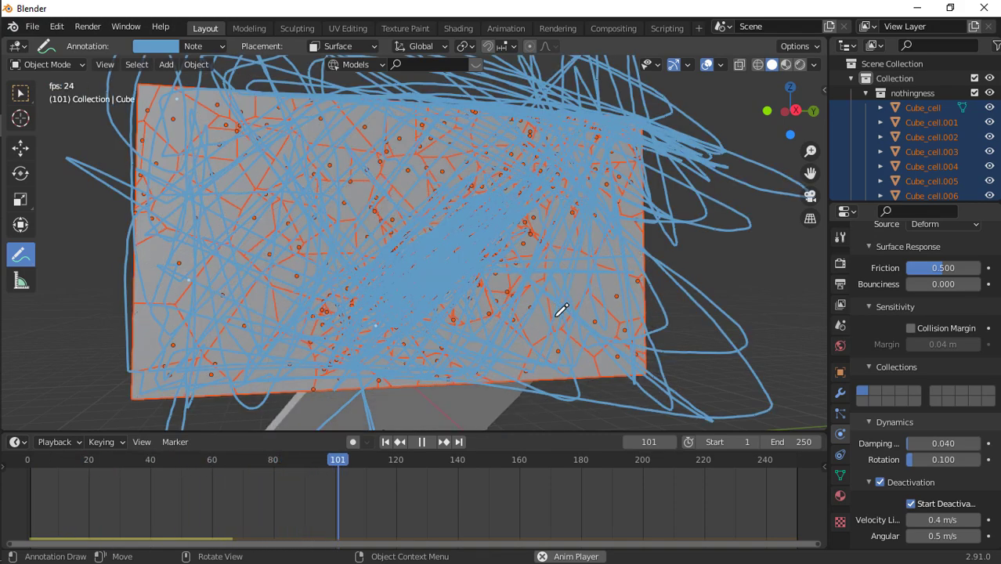
key("space")
Delete the annotation layer covering the fractured wall, play the animation on and rewind it to the start.
left_click(211, 49)
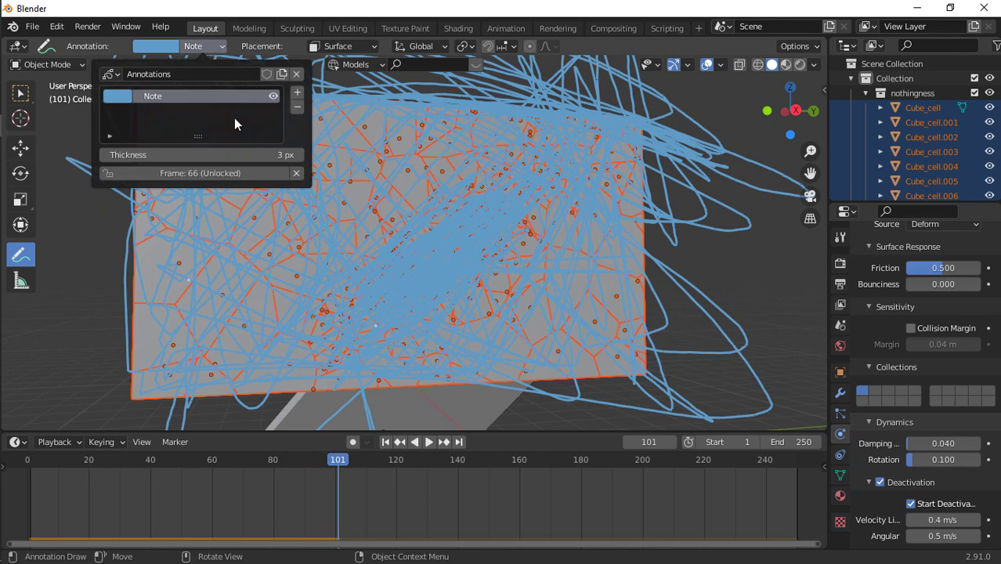
left_click(297, 108)
key("space")
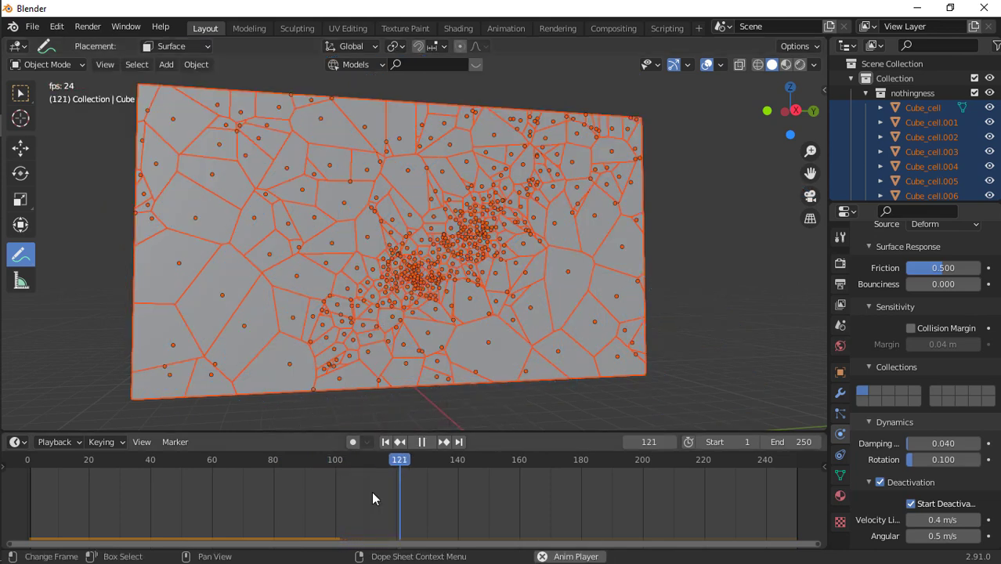
left_click(386, 442)
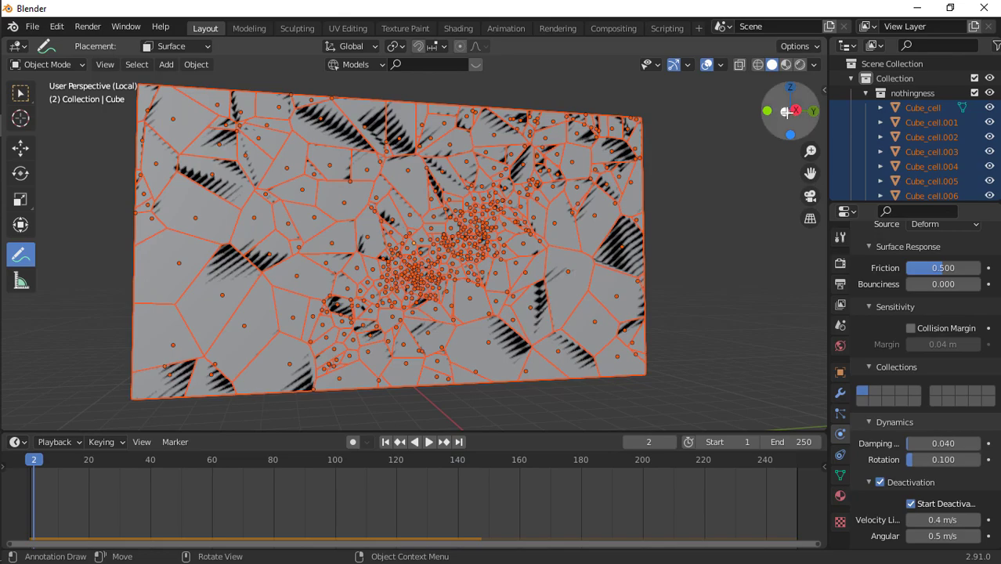
Exit local view, play the animation with all objects shown from an angled view, and return to the first frame.
left_click_drag(786, 113, 764, 116)
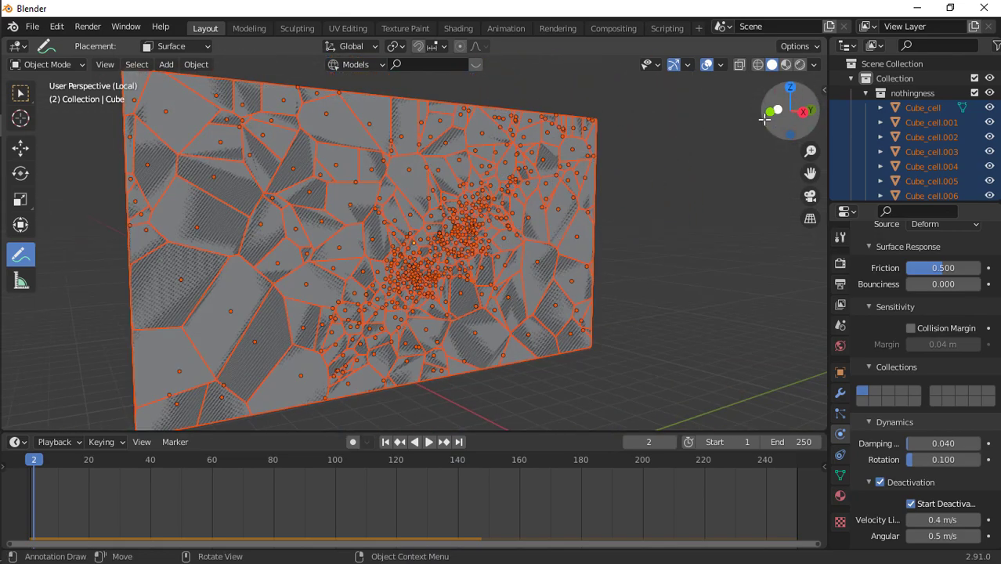
key("KP_Divide")
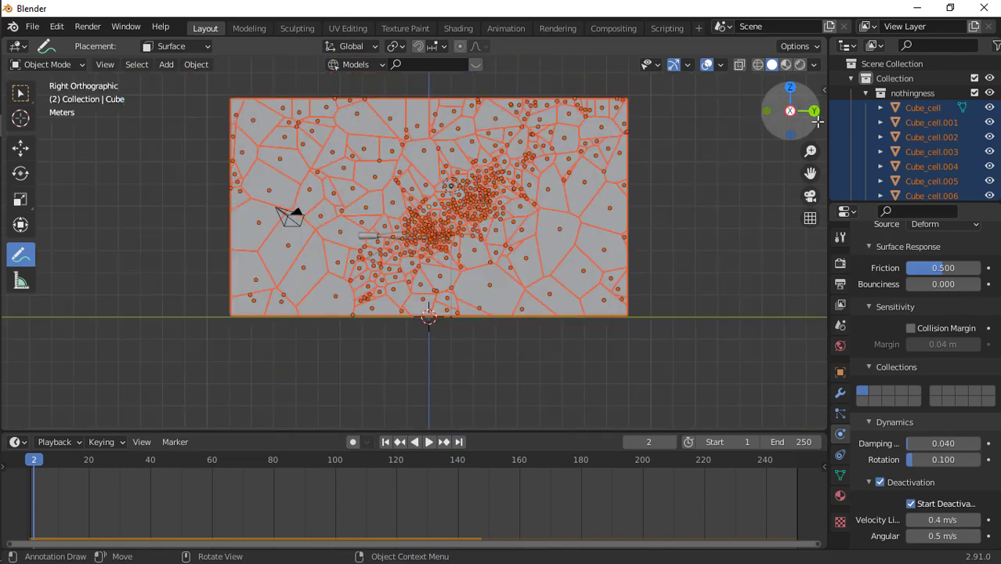
left_click_drag(775, 112, 637, 197)
key("space")
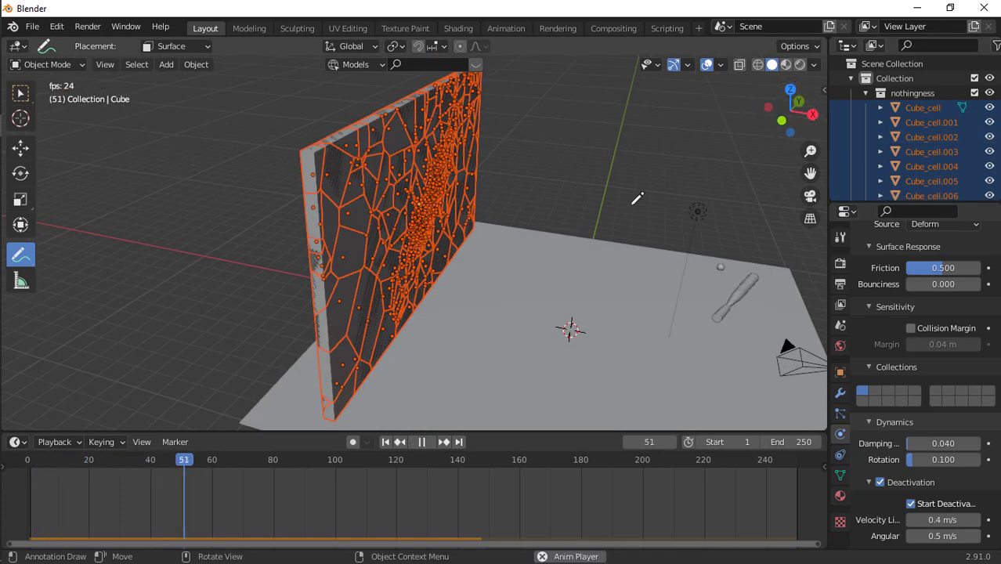
key("space")
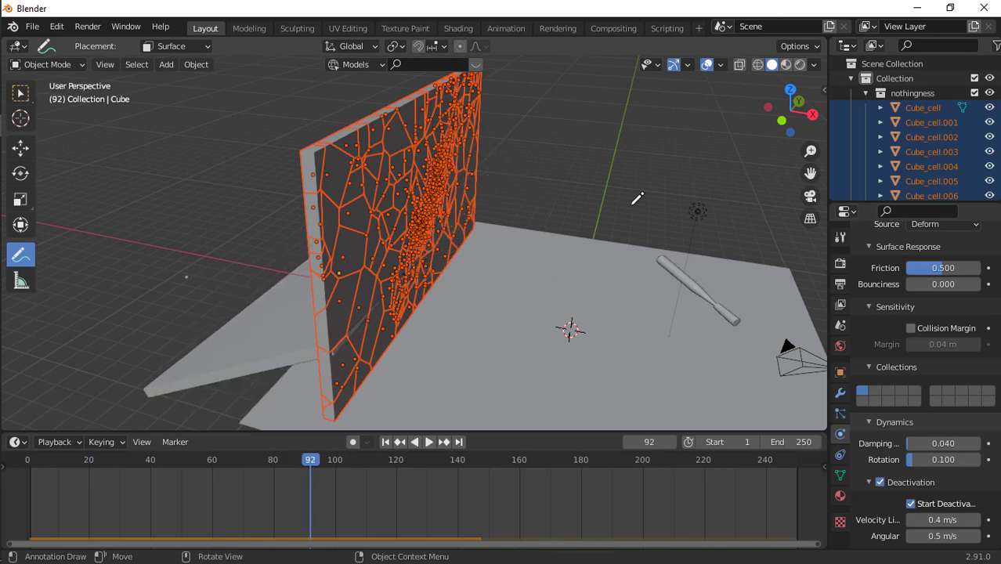
left_click(387, 443)
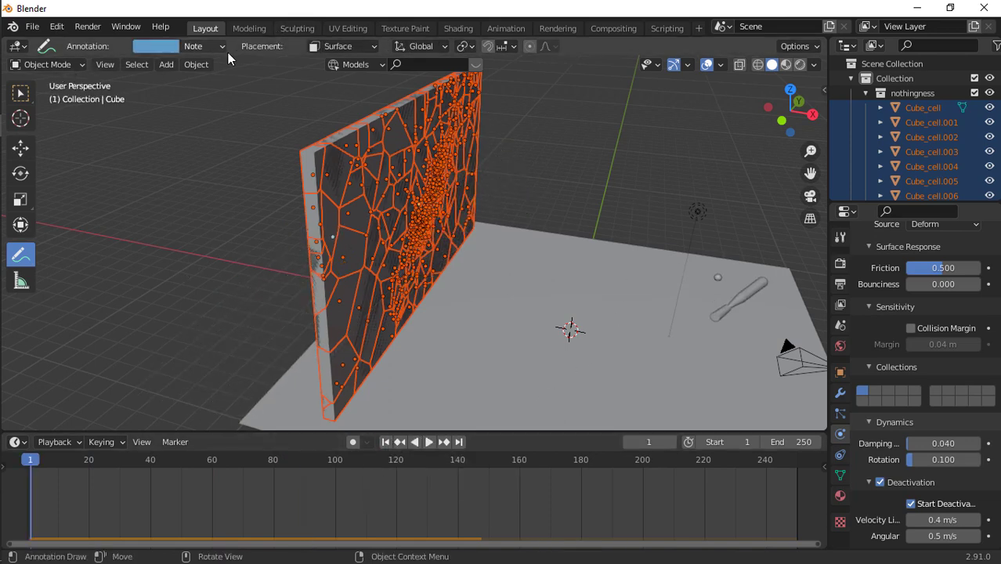
Return to the selection tool and move the original unfractured wall about 12.4 m down along the Z axis, below the floor.
left_click(214, 51)
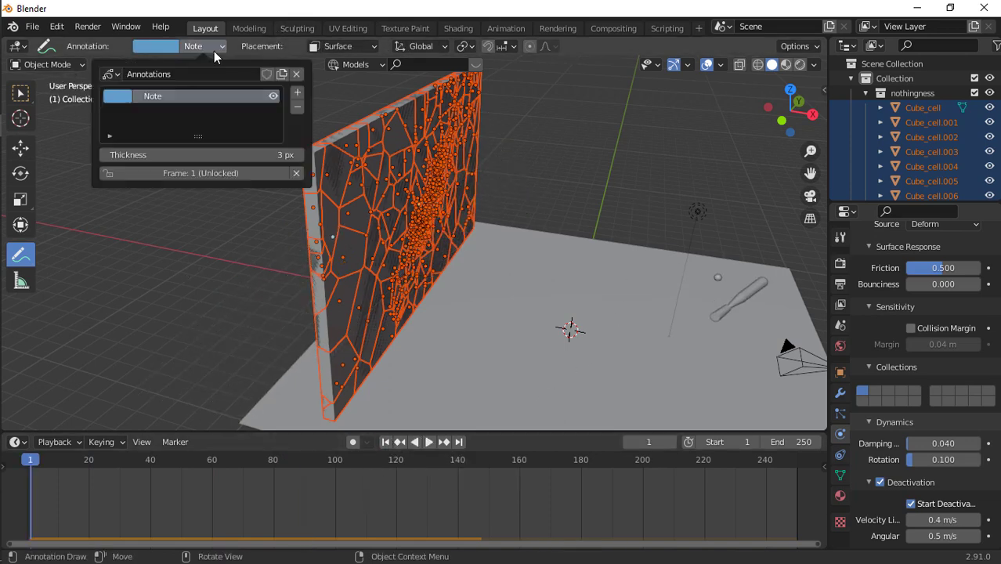
left_click(20, 93)
left_click(460, 268)
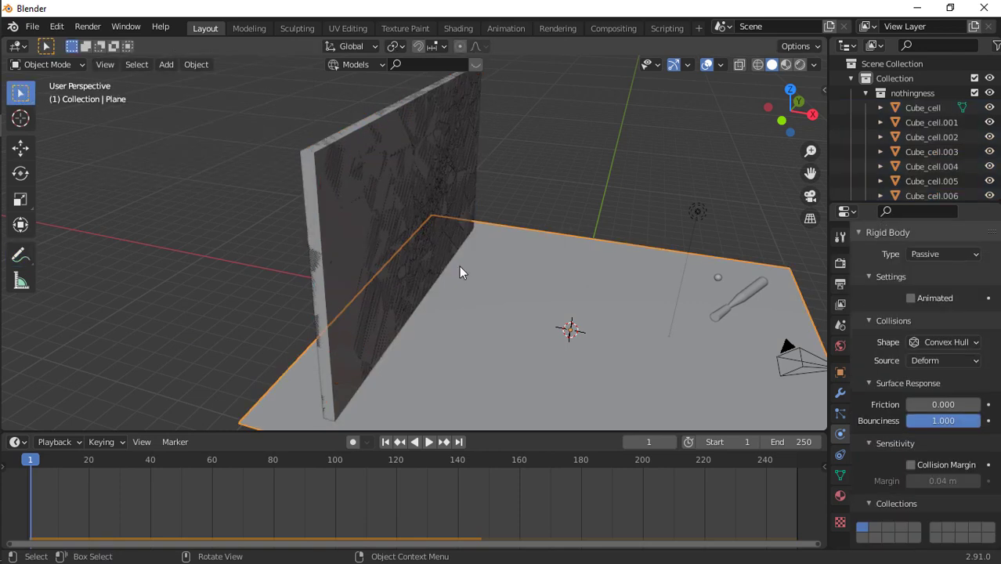
left_click(421, 259)
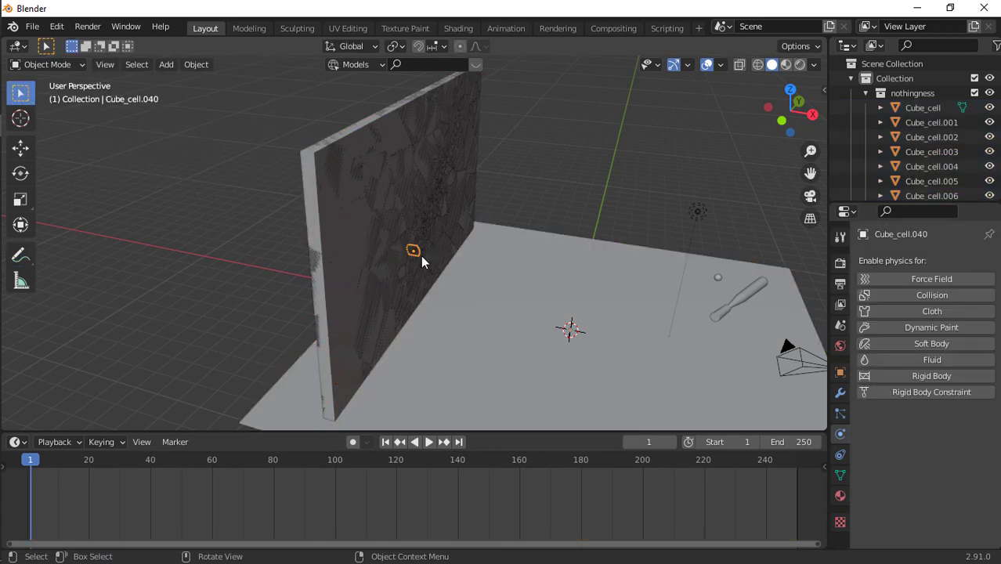
left_click(341, 234)
key("g")
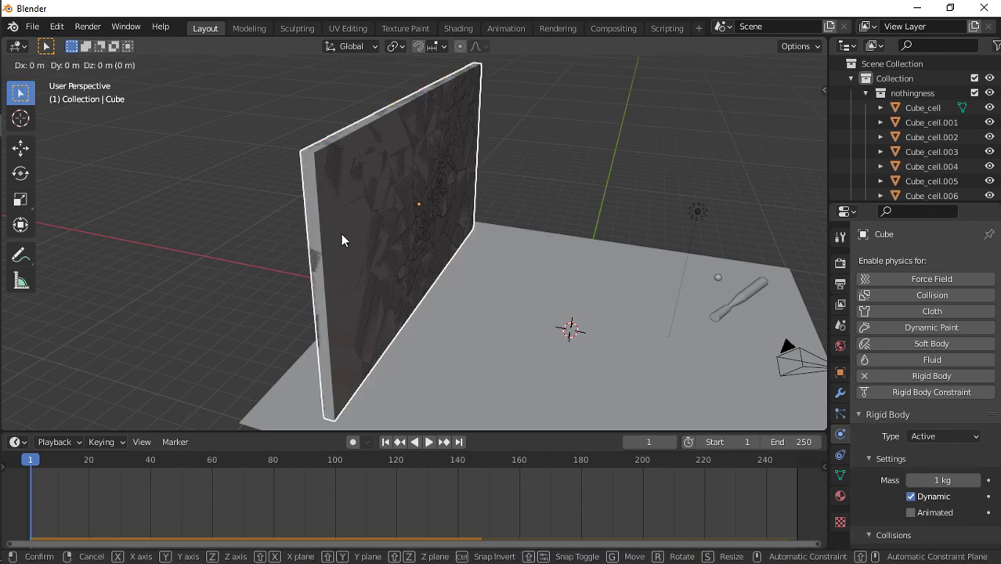
key("z")
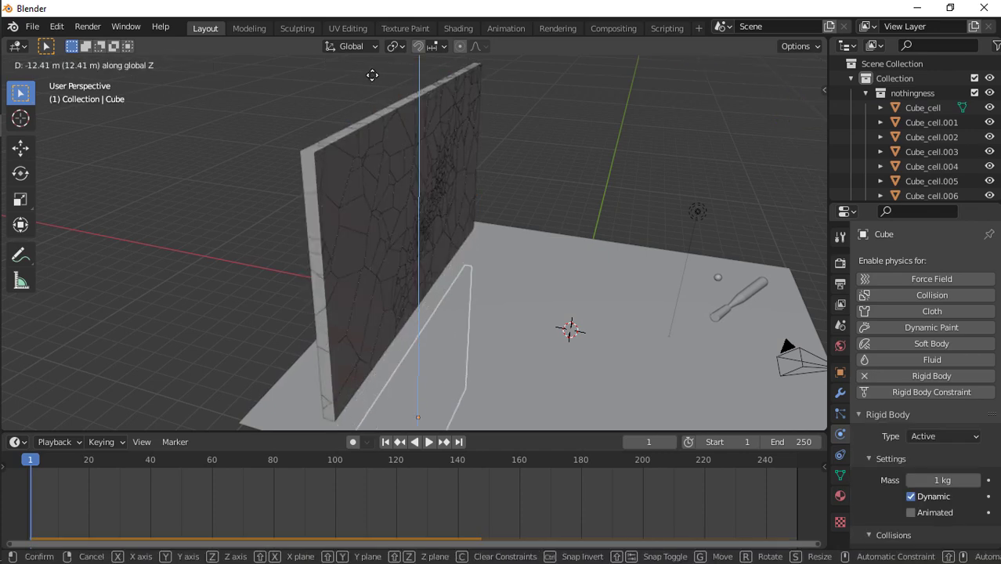
left_click(372, 75)
Make one wall fragment active, select all objects in the nothingness collection and add Rigid Body physics.
left_click(388, 188)
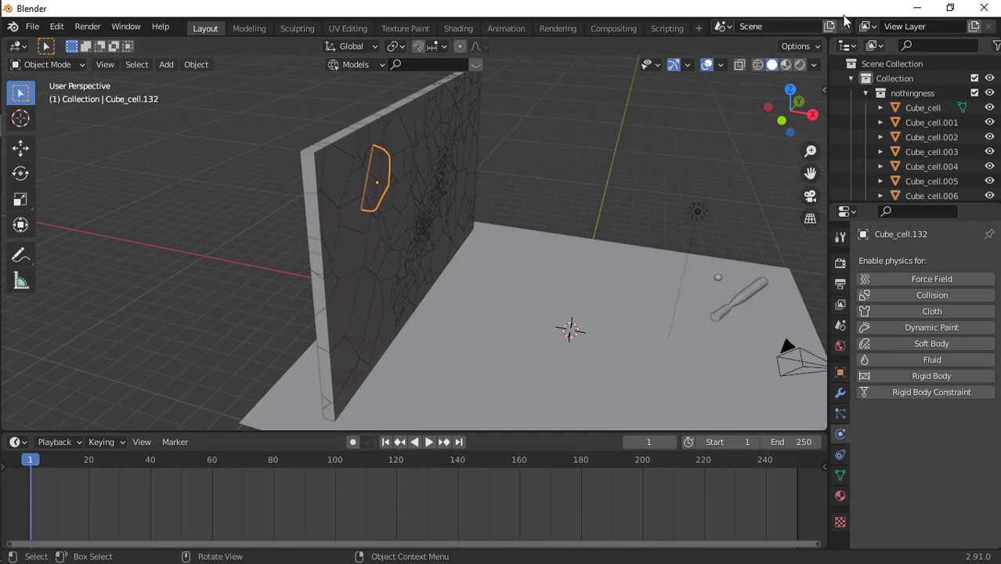
right_click(912, 94)
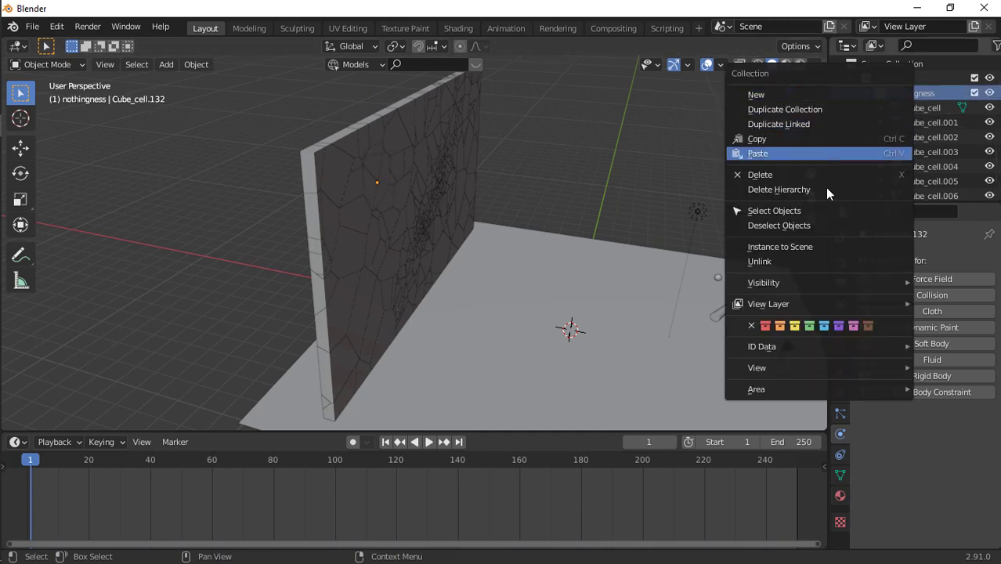
left_click(790, 211)
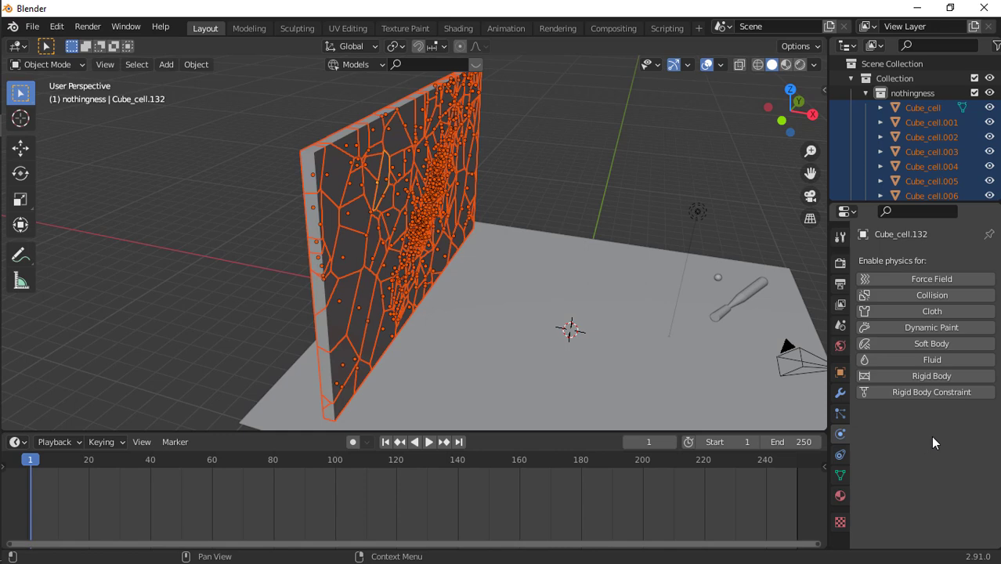
left_click(941, 374)
Enable Deactivation and Start Deactivated on the active wall fragment and copy its rigid body settings to all selected fragments.
scroll(959, 488, "down", 8)
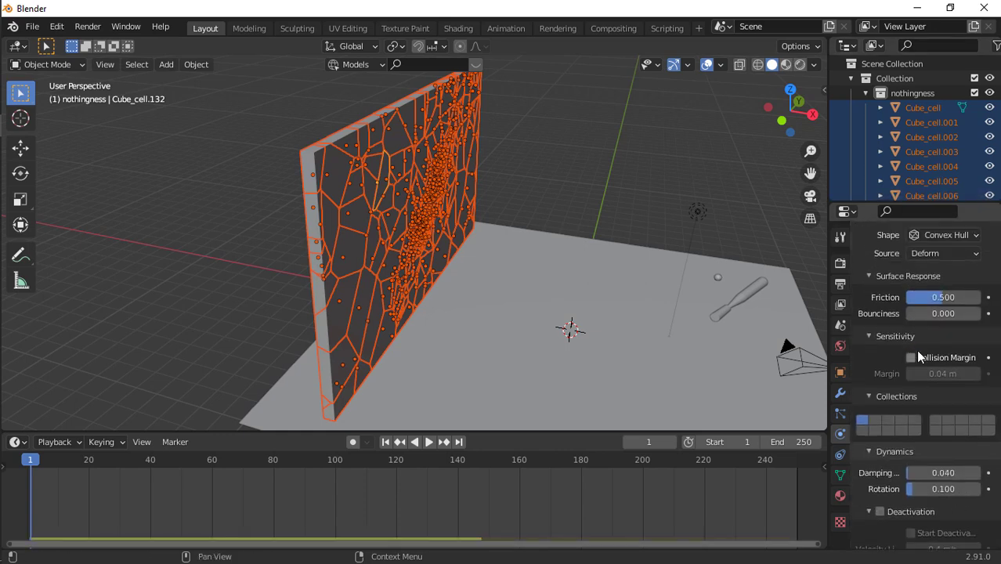
scroll(917, 364, "up", 1)
scroll(946, 310, "up", 5)
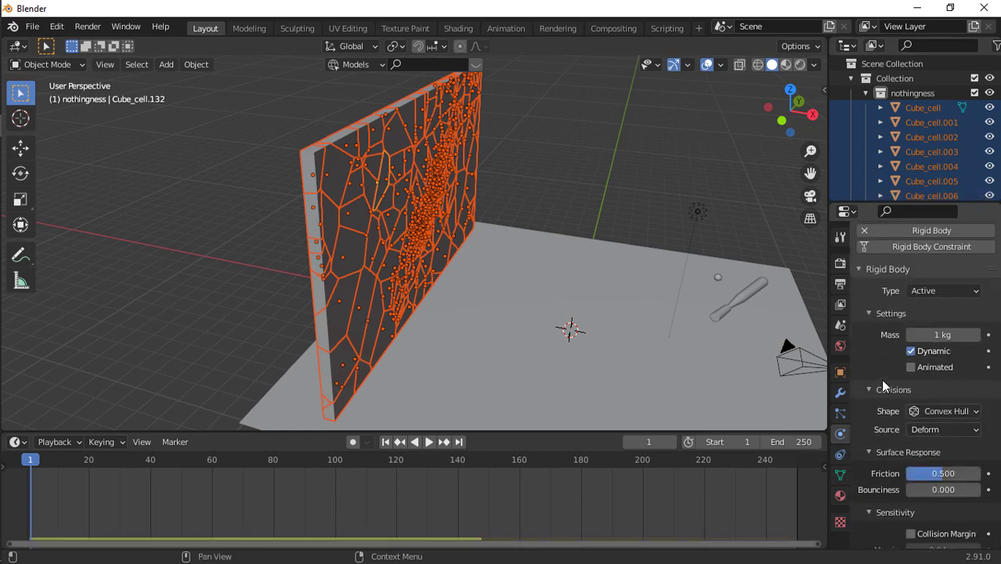
scroll(949, 439, "down", 5)
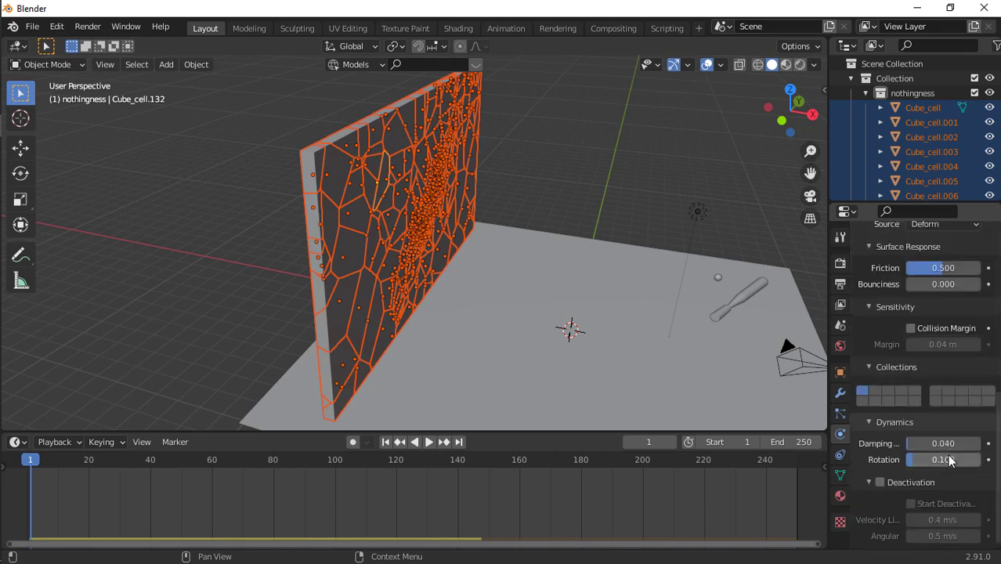
left_click(880, 482)
left_click(912, 505)
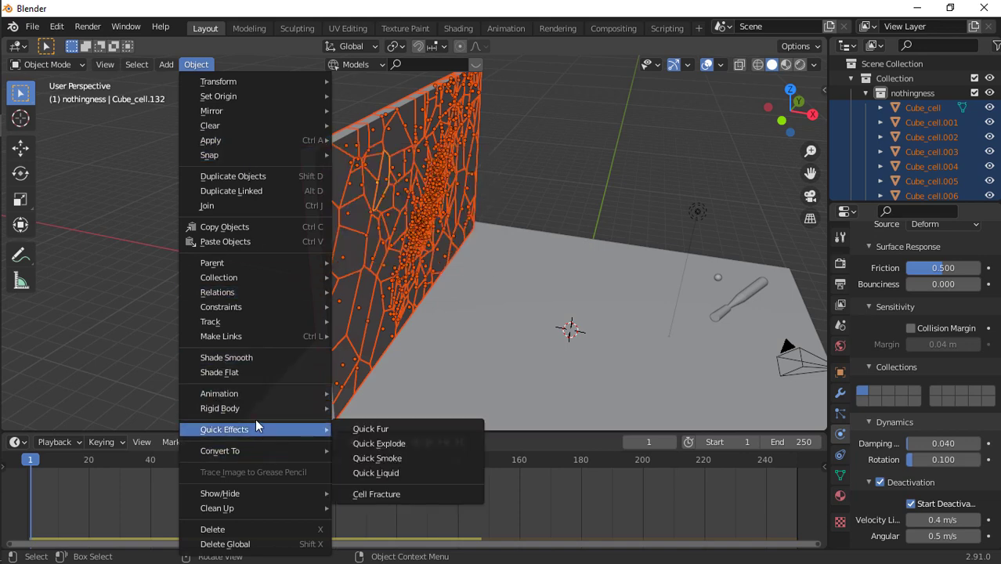
mouse_move(243, 408)
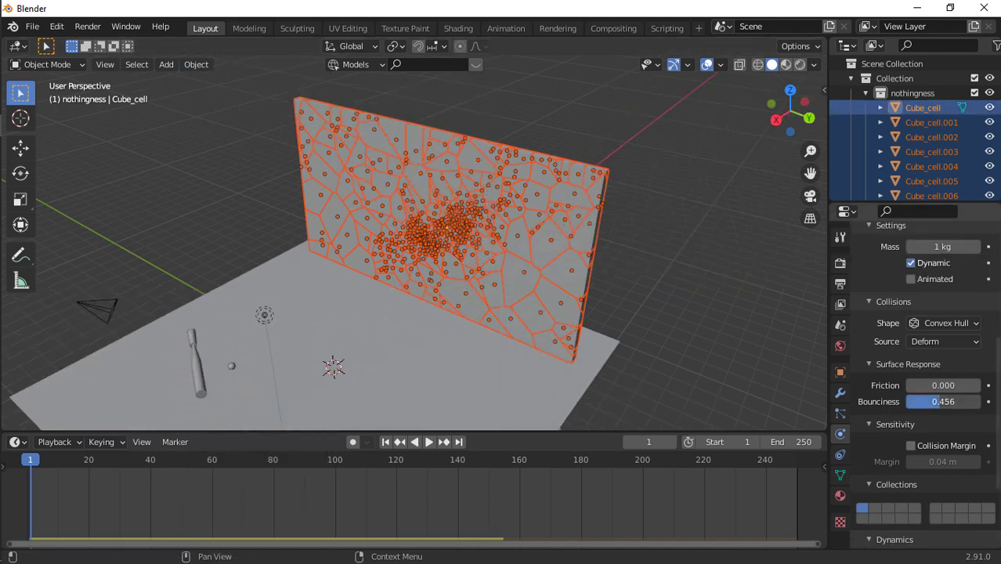
Set the active wall fragment's rigid body bounciness to 0.544 and its translation damping to 0.118.
scroll(932, 439, "down", 5)
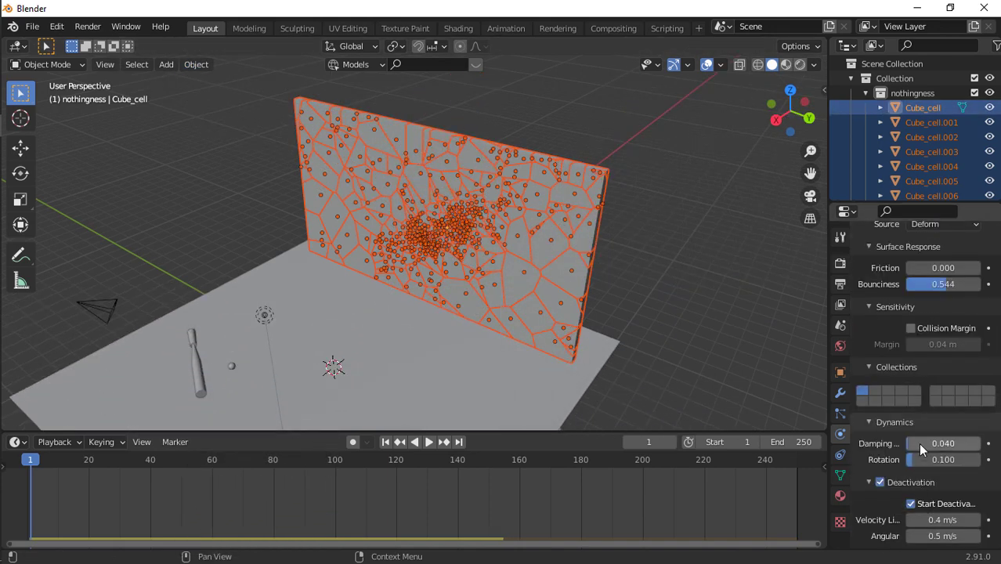
left_click_drag(921, 444, 923, 445)
scroll(925, 376, "up", 12)
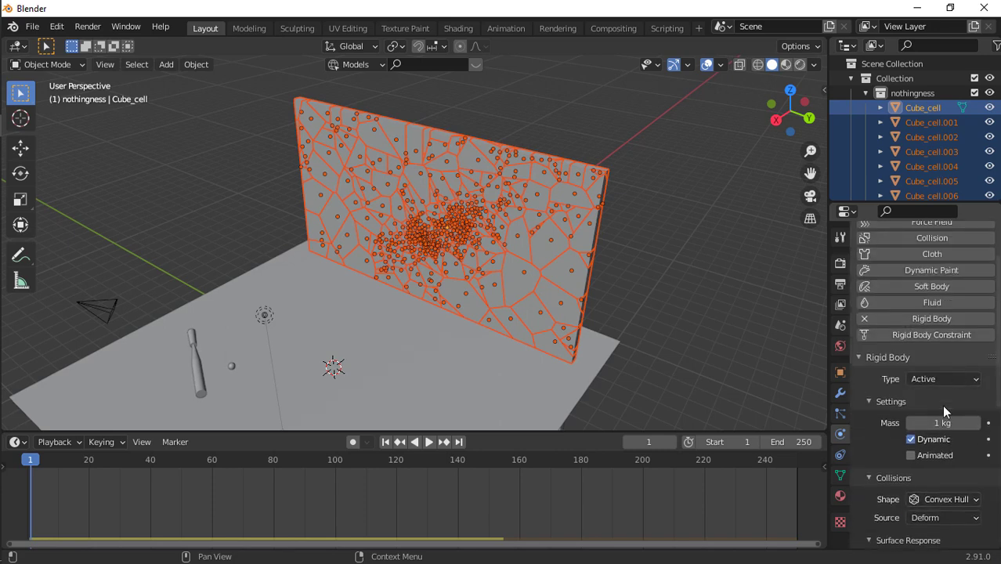
scroll(942, 407, "down", 11)
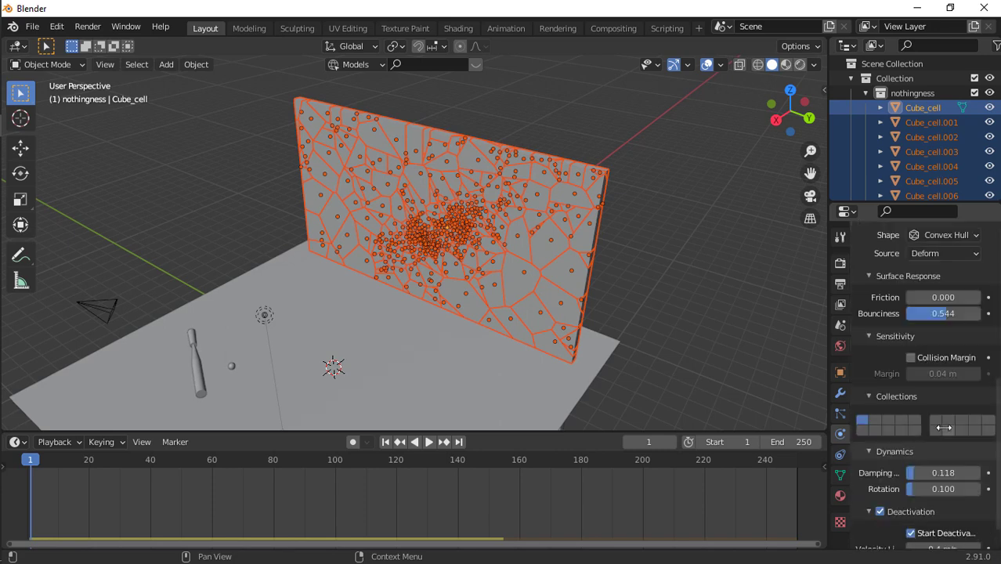
Calculate the mass of all wall fragments with the Gold material preset and play the animation.
left_click(195, 64)
mouse_move(241, 455)
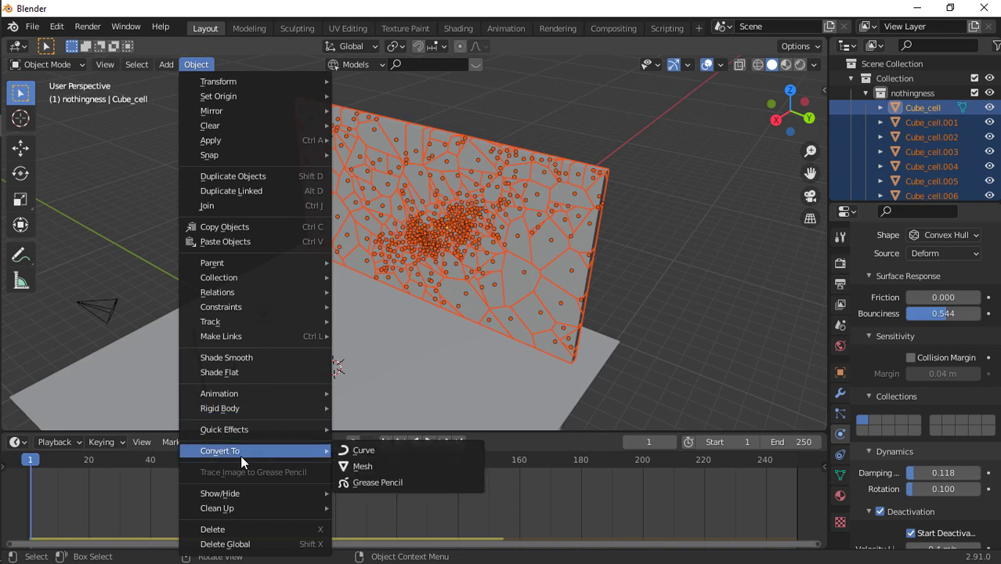
mouse_move(240, 421)
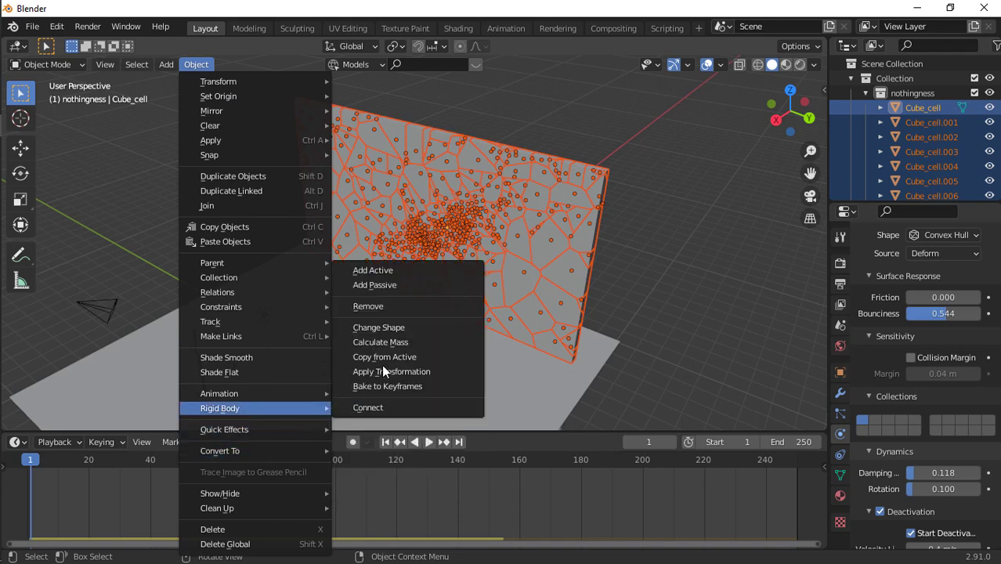
left_click(385, 342)
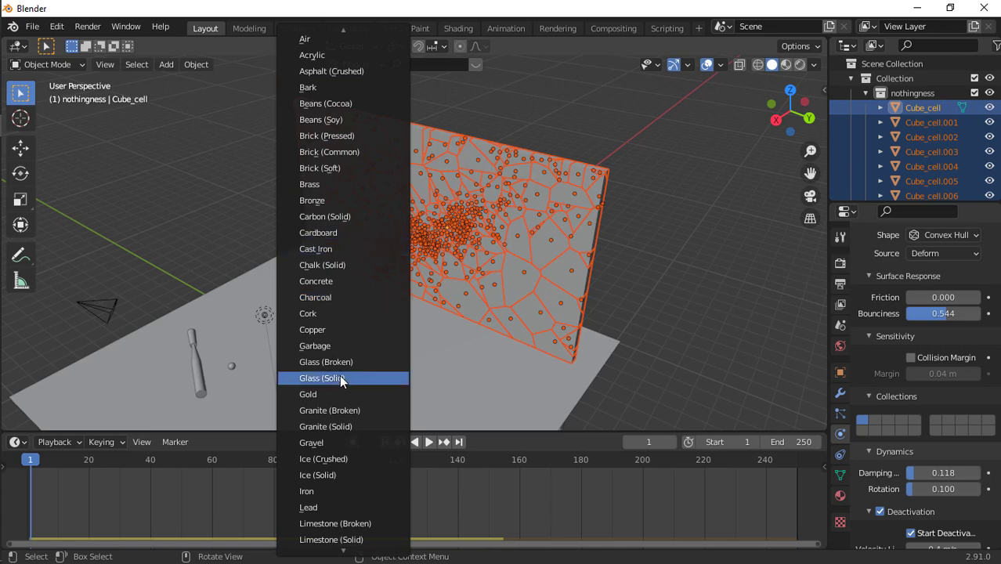
scroll(340, 375, "down", 12)
scroll(340, 375, "down", 5)
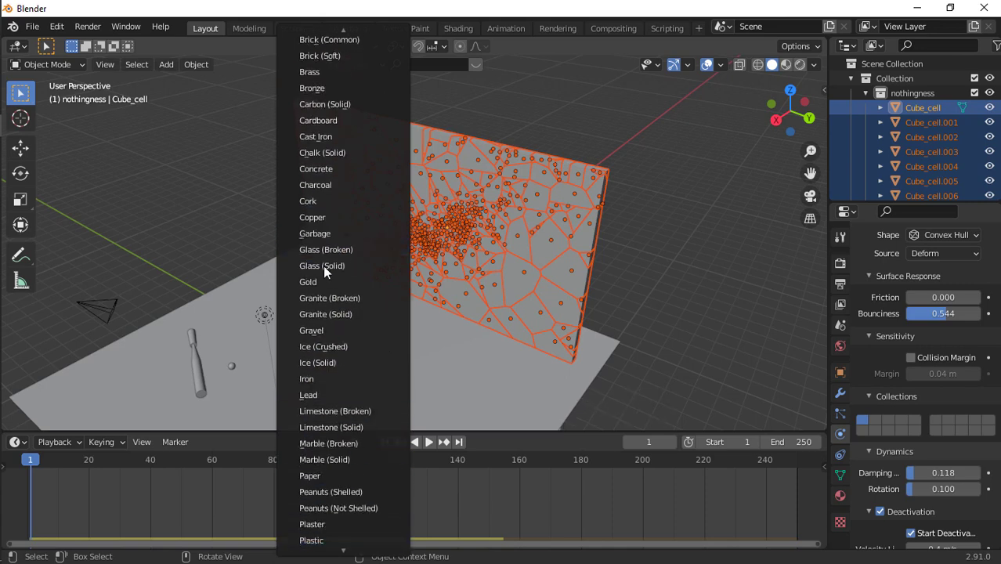
scroll(322, 306, "down", 2)
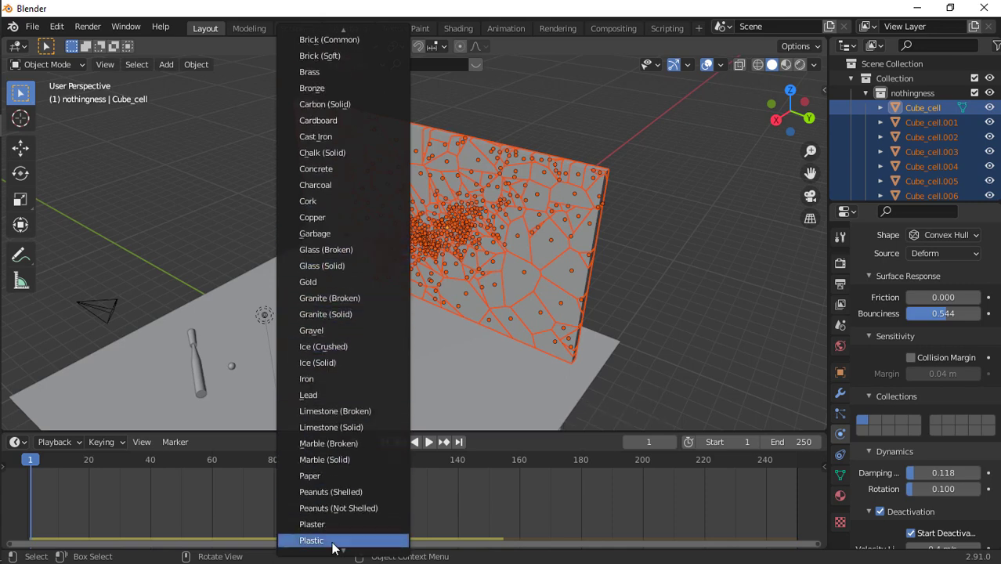
left_click(324, 282)
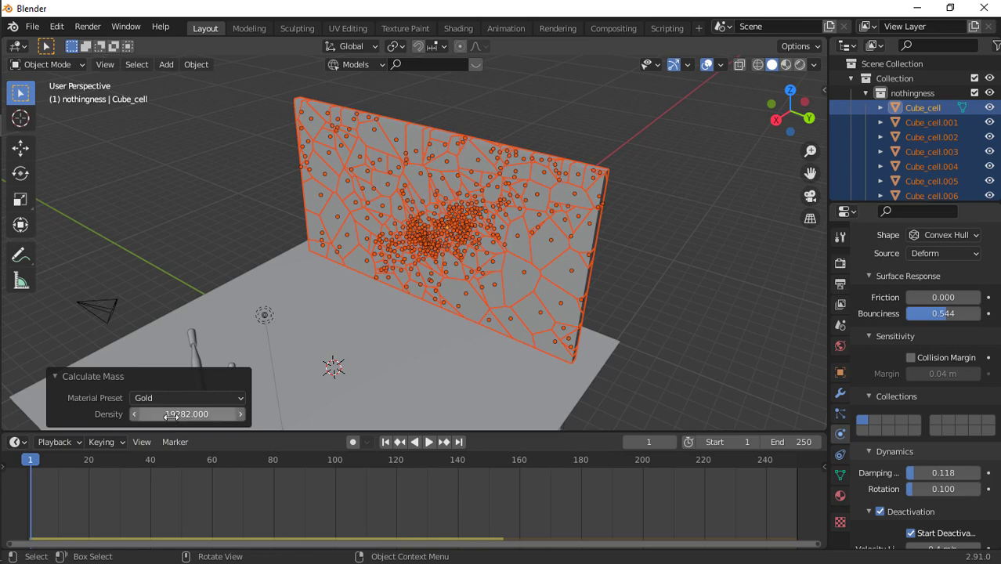
key("space")
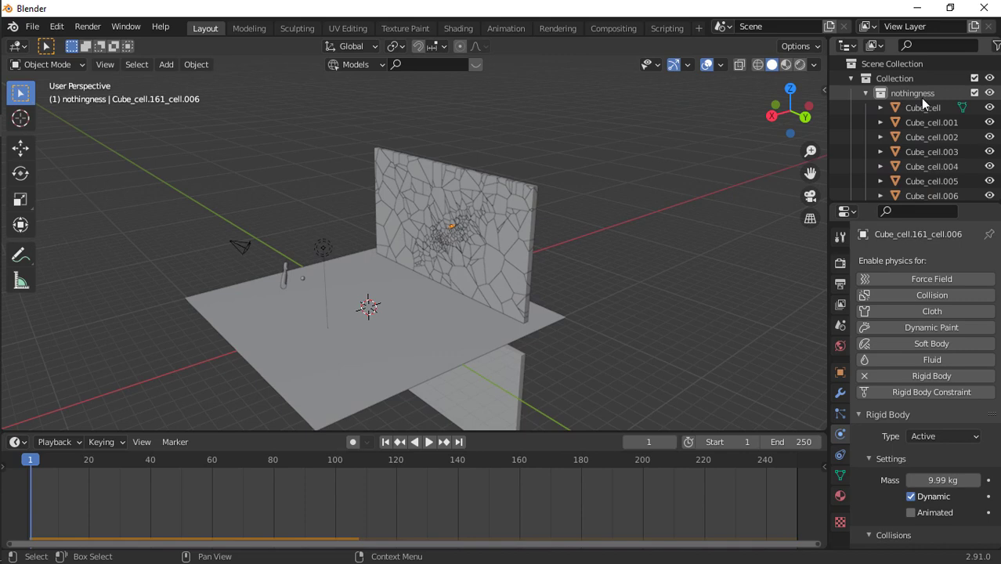
Select all objects in the nothingness collection and look through the material presets for calculating their mass.
right_click(921, 98)
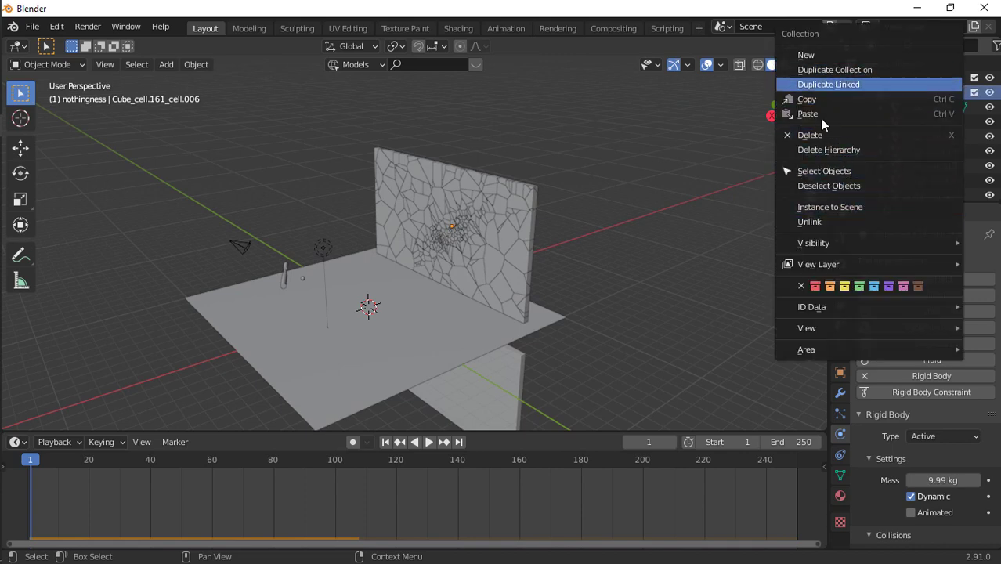
left_click(824, 172)
left_click(196, 64)
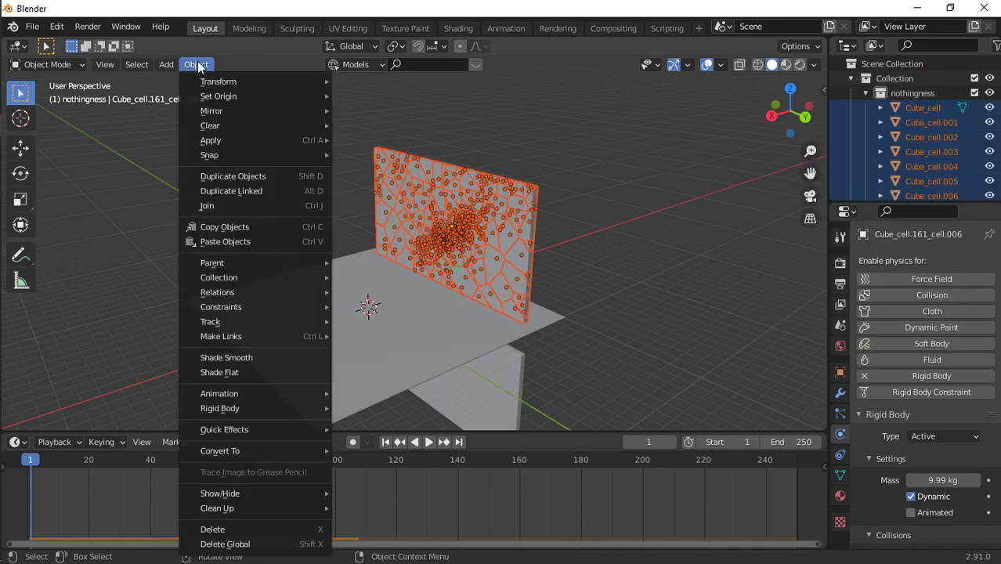
mouse_move(284, 409)
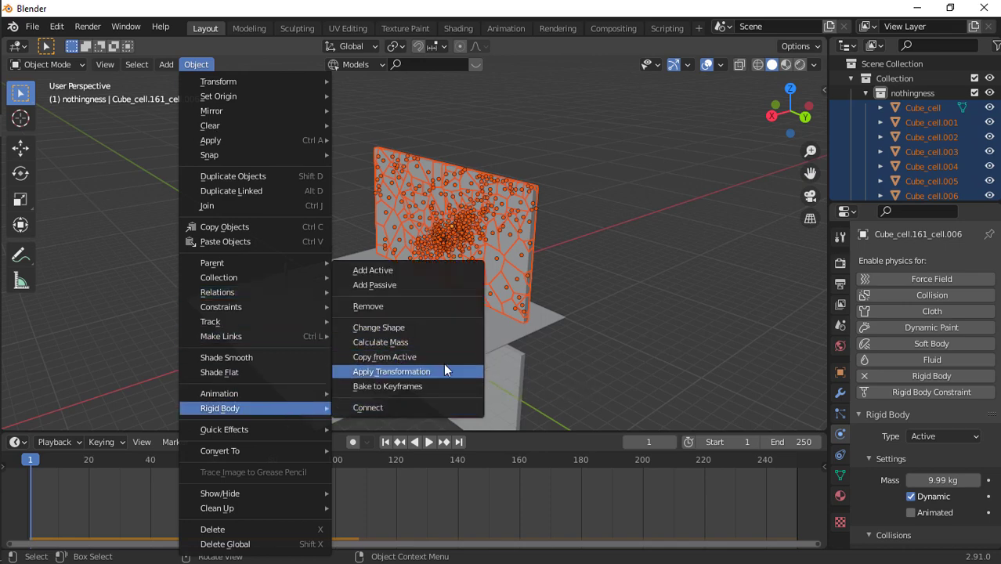
left_click(401, 342)
scroll(402, 340, "down", 4)
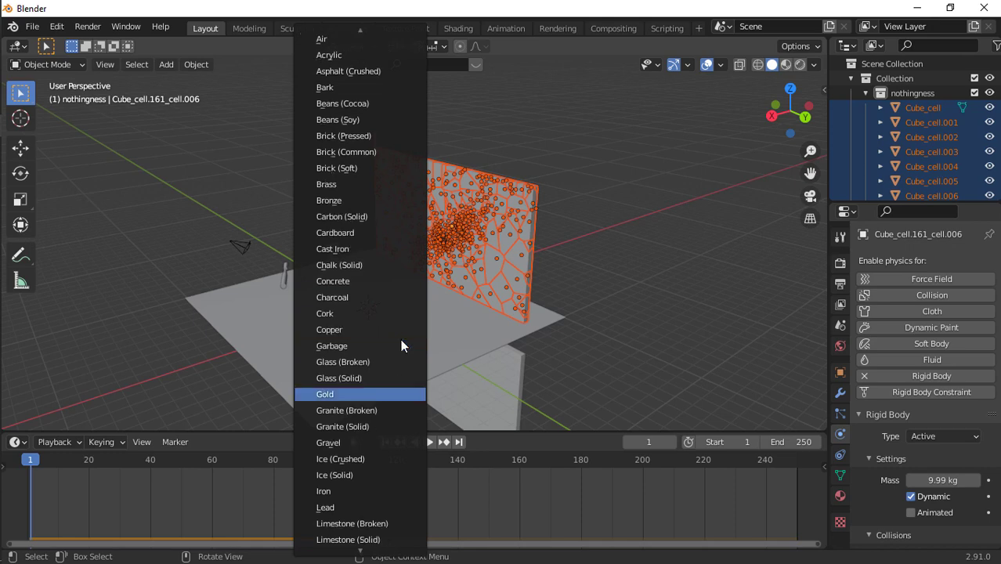
scroll(355, 326, "down", 20)
scroll(354, 330, "up", 20)
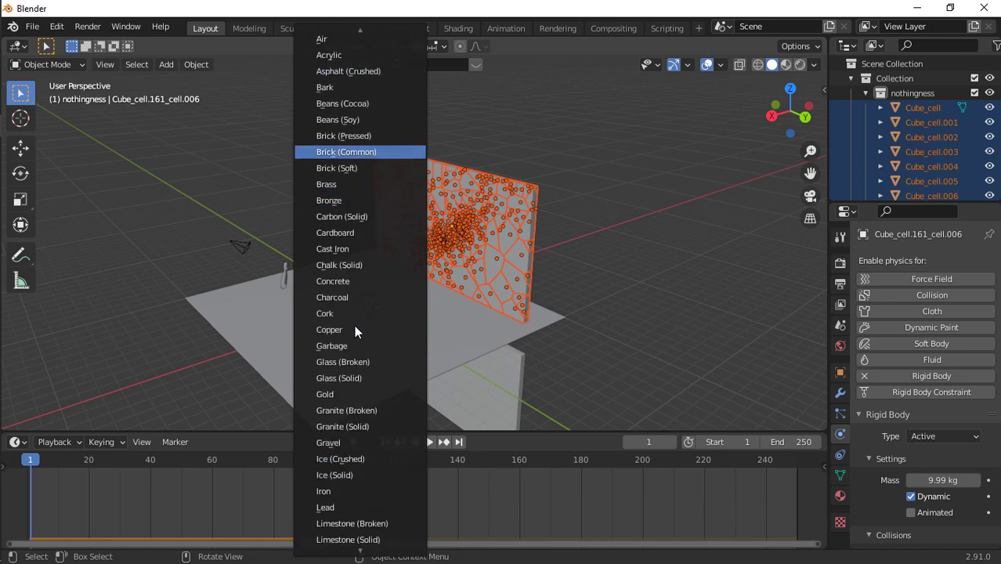
scroll(355, 330, "up", 1)
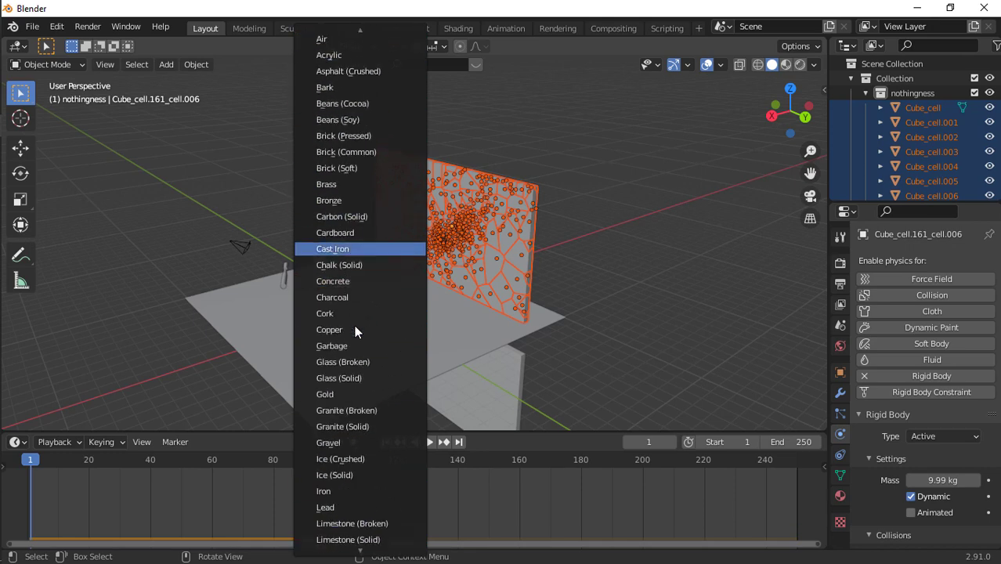
scroll(354, 330, "down", 20)
scroll(354, 330, "up", 20)
scroll(355, 329, "up", 1)
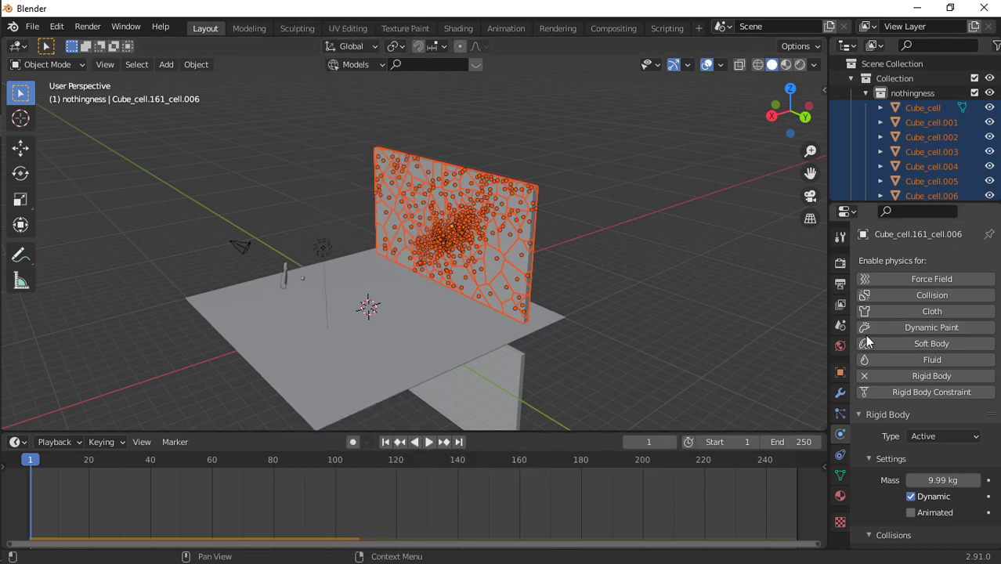
Examine the wall fragments' surface response, damping and deactivation settings, and view the scene from the front.
scroll(963, 536, "down", 8)
scroll(953, 252, "up", 5)
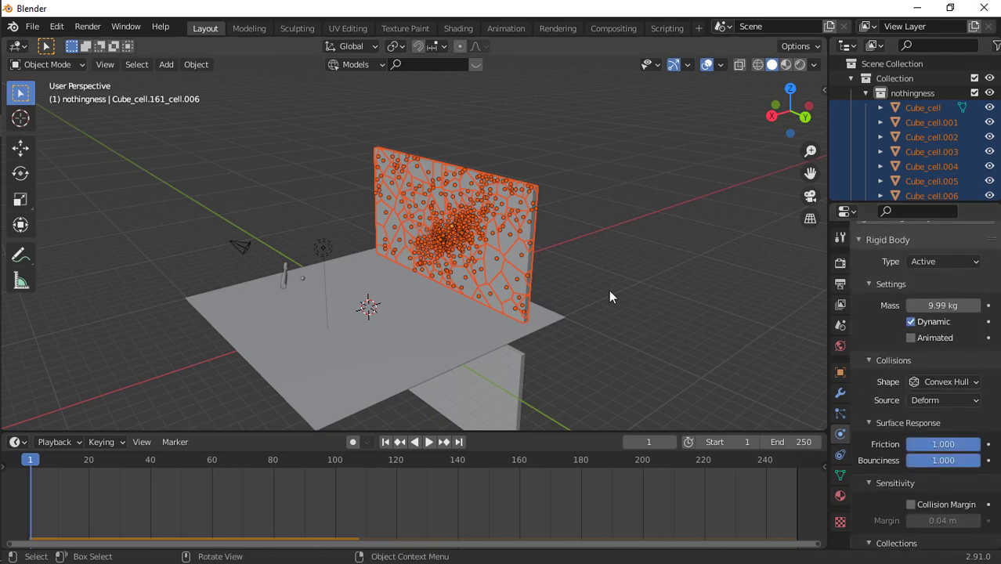
scroll(926, 398, "down", 5)
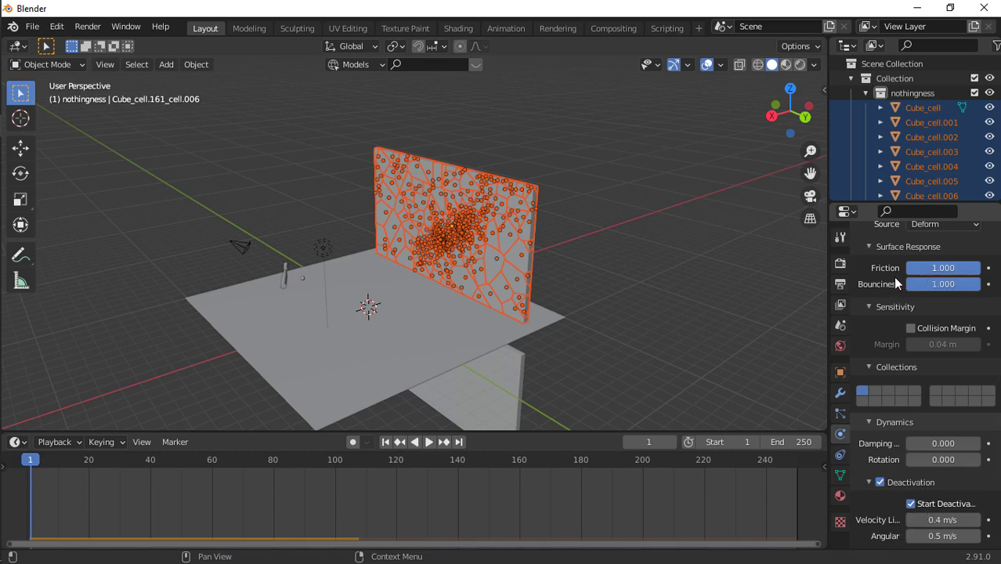
scroll(533, 220, "up", 5)
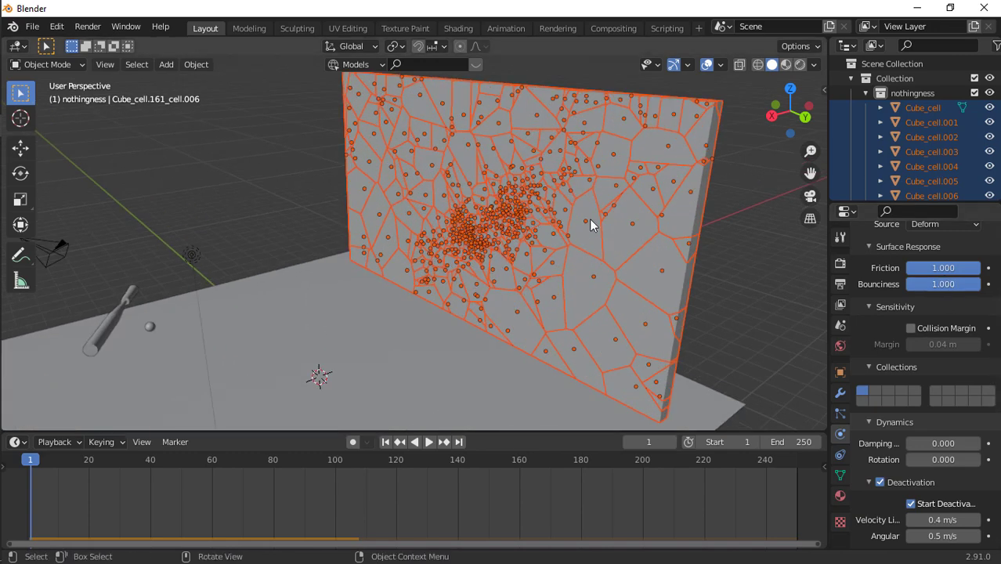
scroll(589, 219, "down", 6)
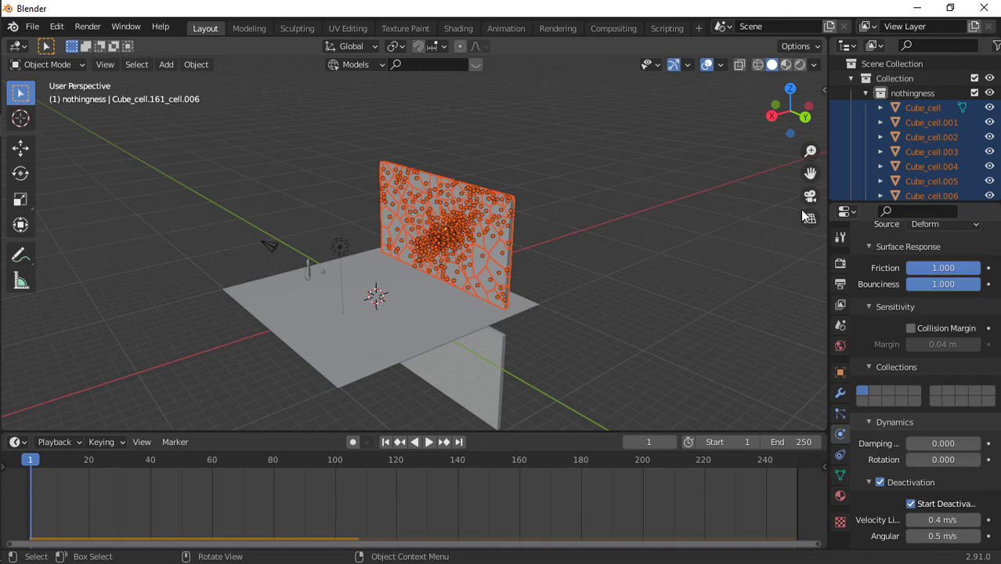
left_click(791, 108)
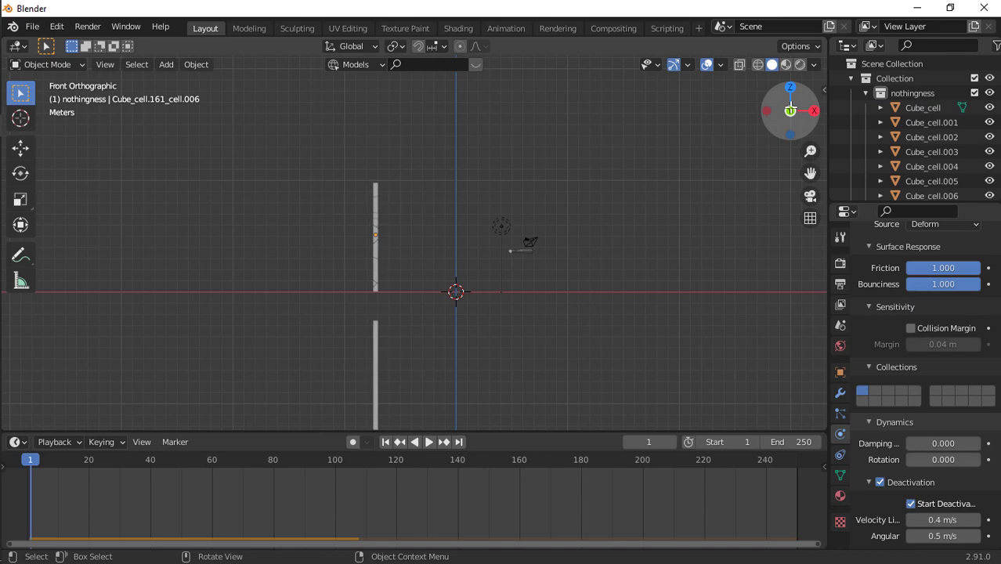
Play the wall-shatter simulation from an angled perspective view, stop it after the impact and return to the first frame.
left_click_drag(791, 109, 782, 156)
scroll(538, 211, "up", 3)
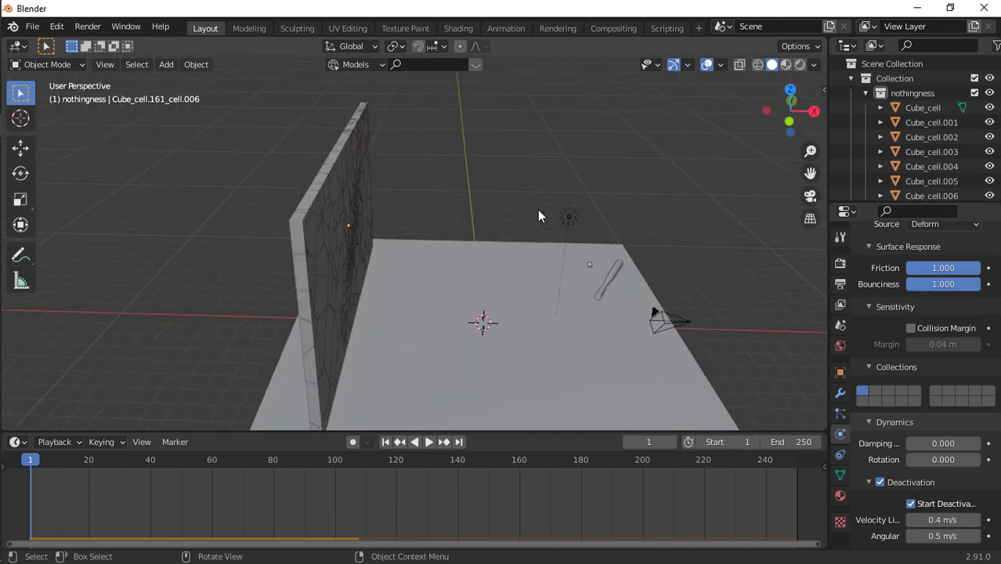
key("space")
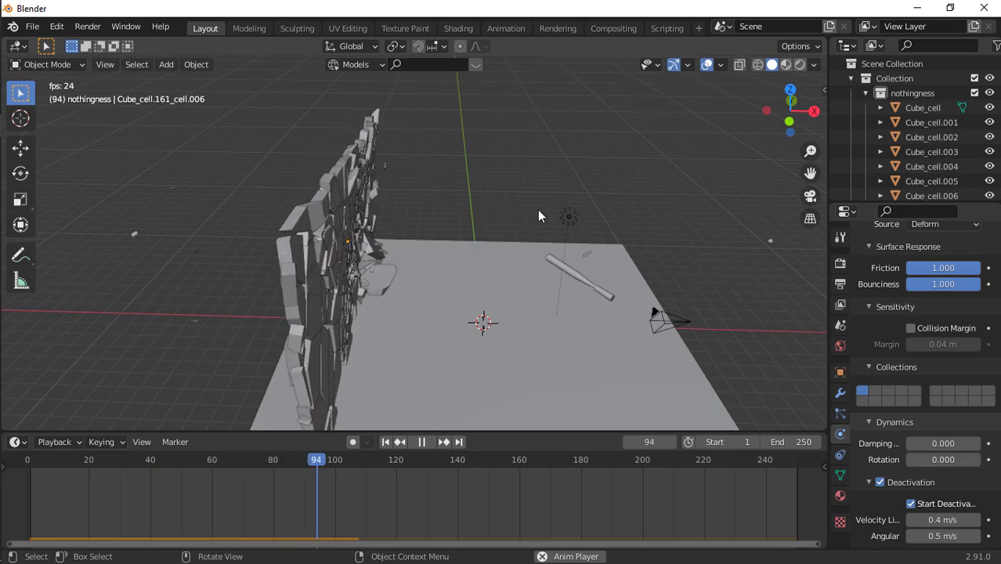
key("space")
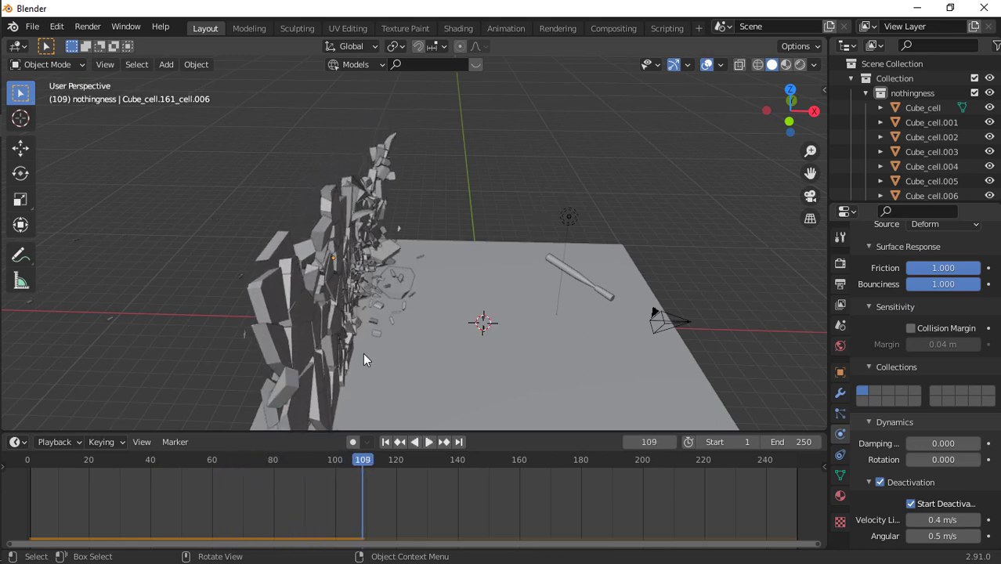
left_click(384, 442)
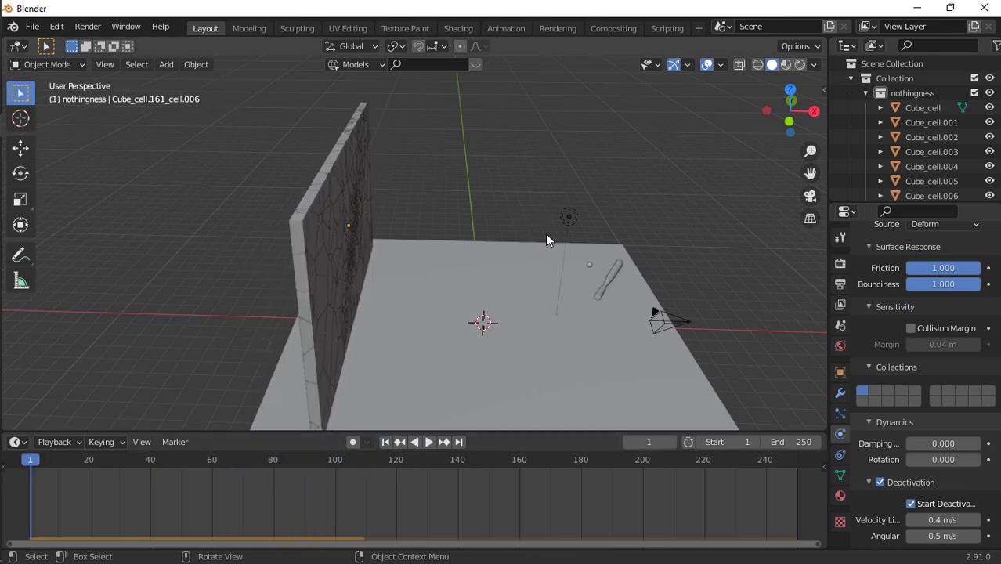
Inspect the fractured wall from the side and above, replay the collapse facing the wall's fractured face, and rewind to the start.
mouse_move(791, 114)
left_mouse_down()
mouse_move(889, 88)
mouse_move(853, 115)
mouse_move(811, 114)
left_mouse_up()
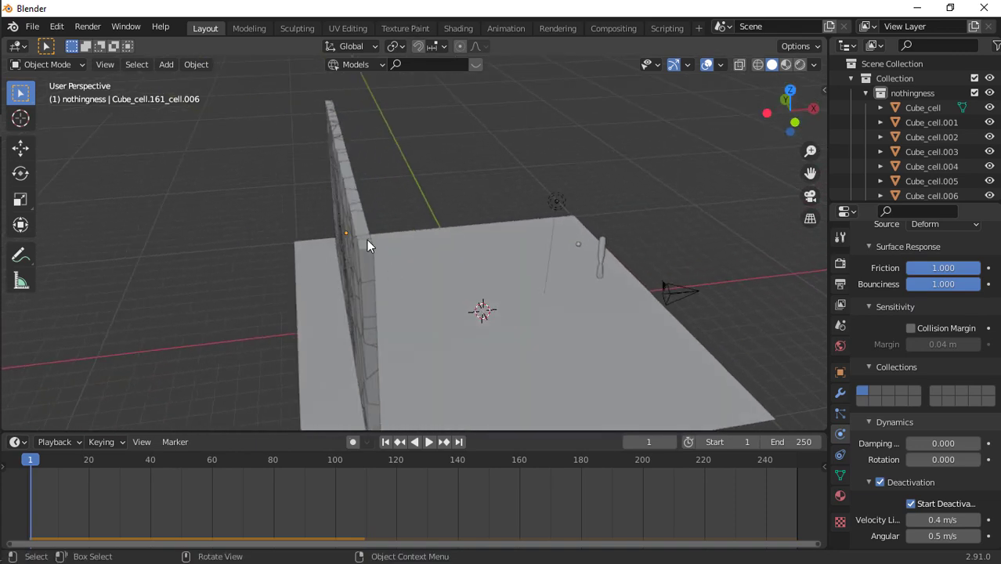
left_click_drag(797, 93, 341, 181)
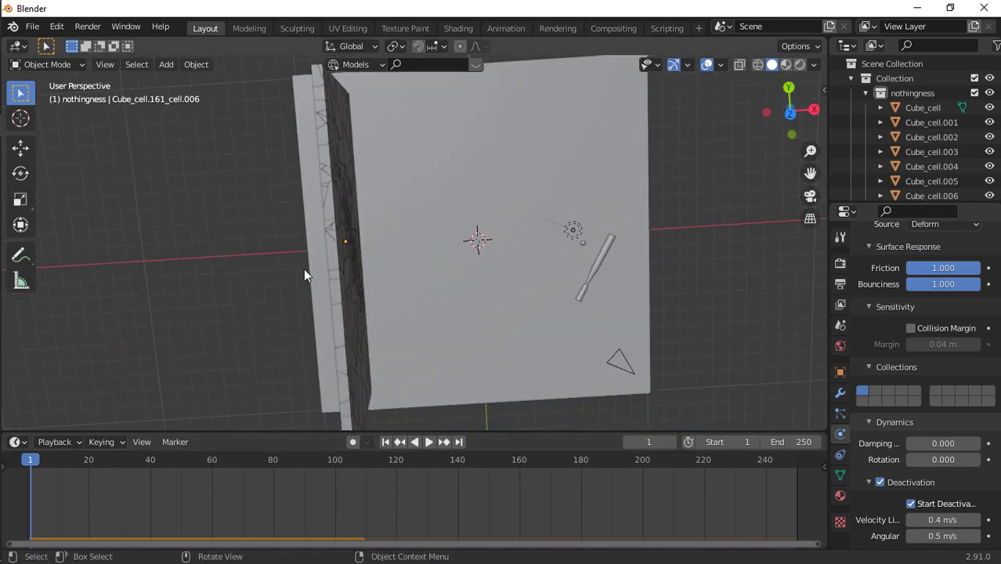
mouse_move(790, 112)
left_mouse_down()
mouse_move(141, 127)
mouse_move(793, 121)
left_mouse_up()
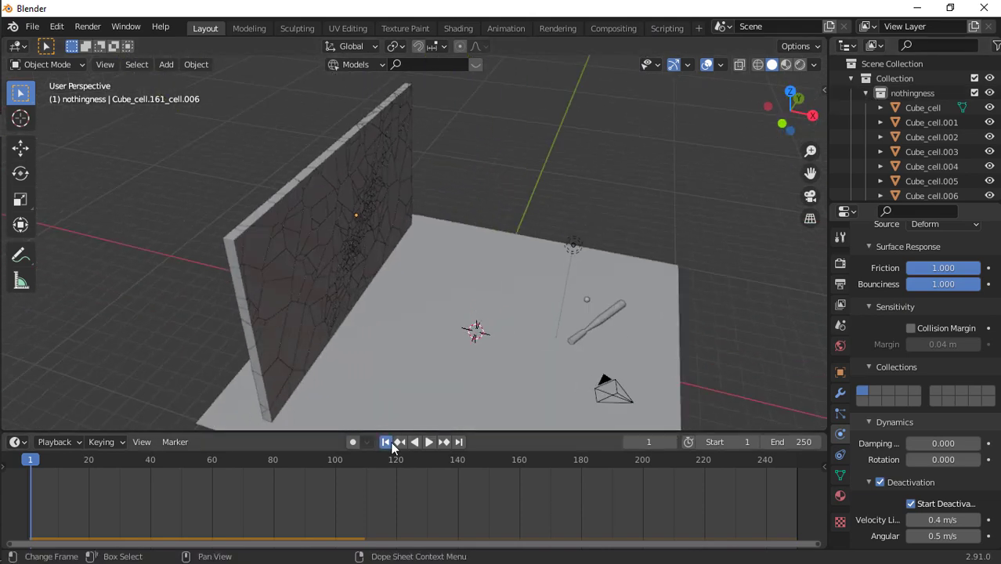
key("space")
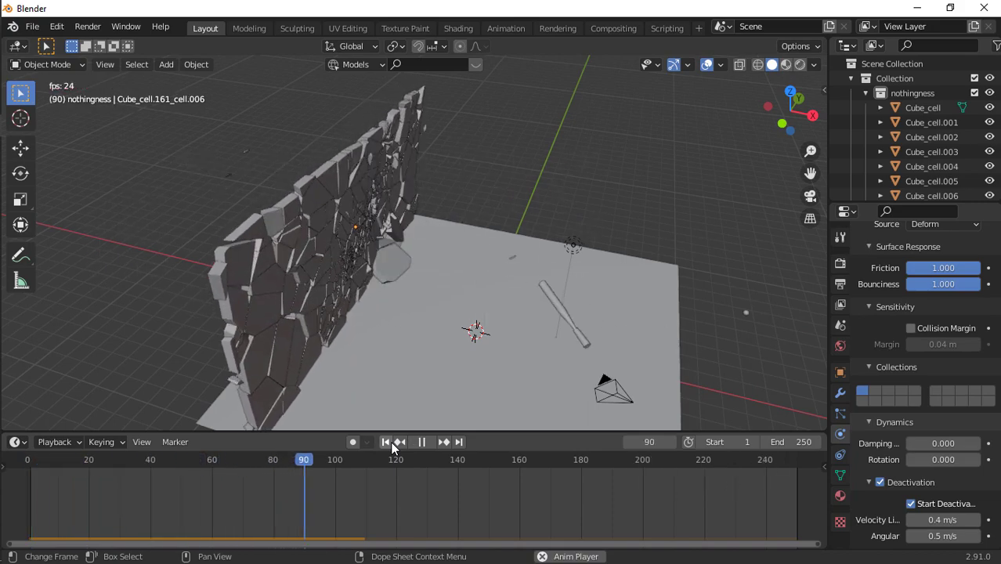
left_click(389, 443)
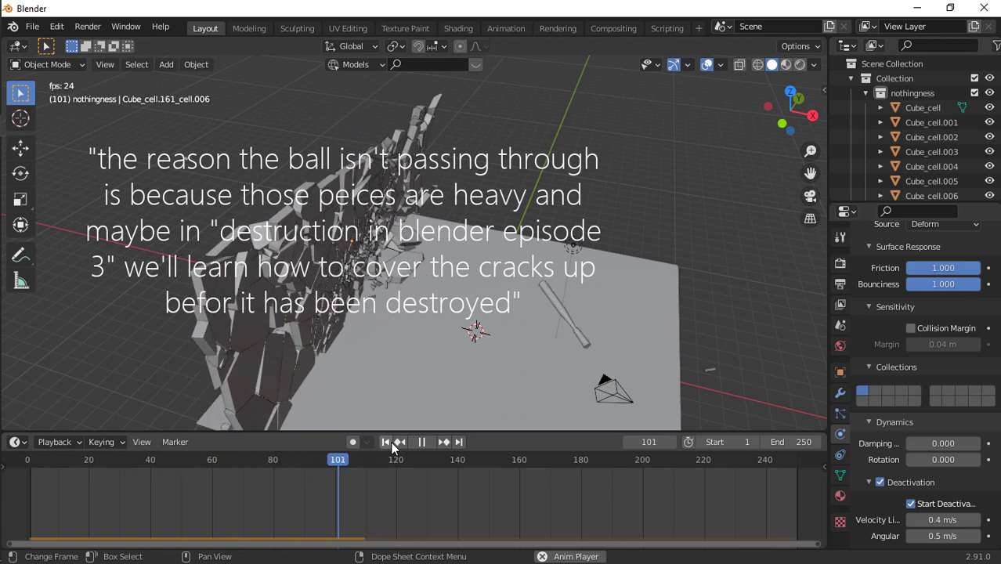
key("space")
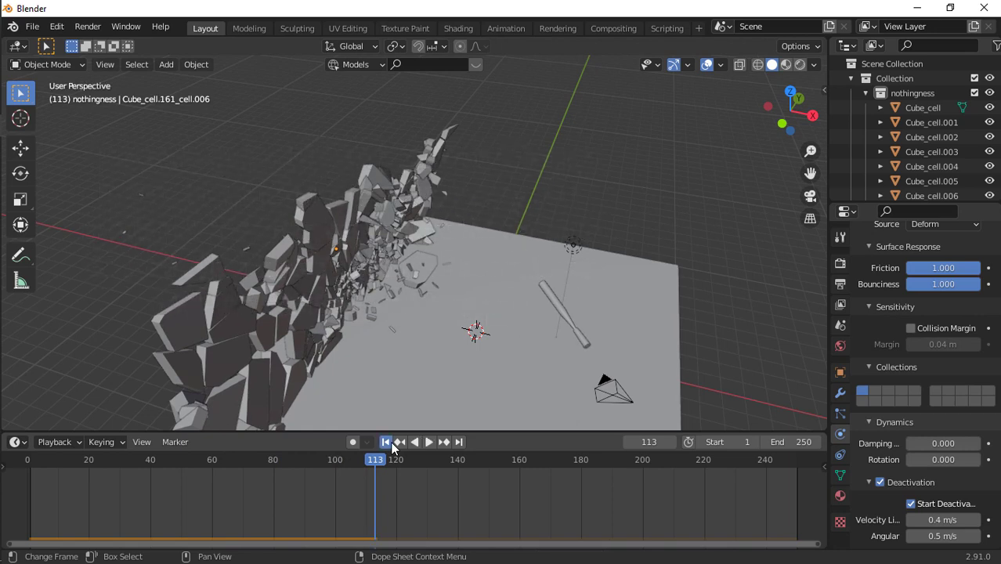
left_click(386, 443)
scroll(693, 302, "down", 4)
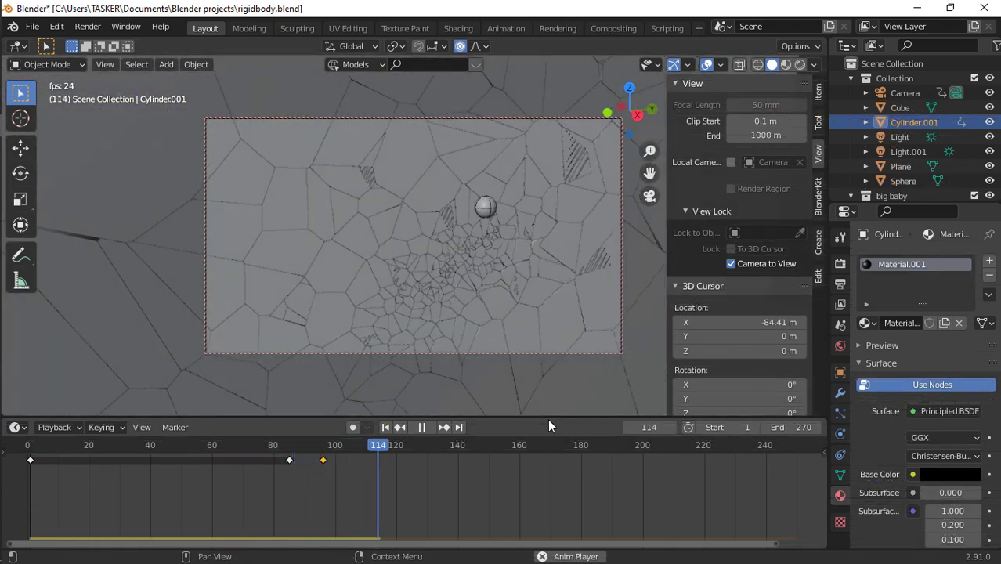
Review the finished animation in rigidbody.blend through the camera, playing the wall's collapse up to the title text and replaying it from the start.
key("space")
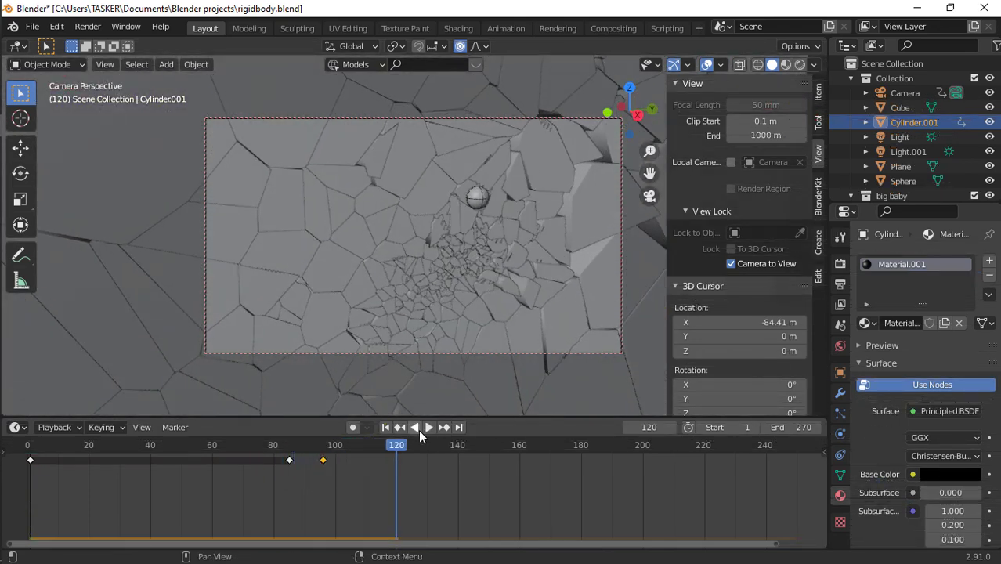
left_click(419, 430)
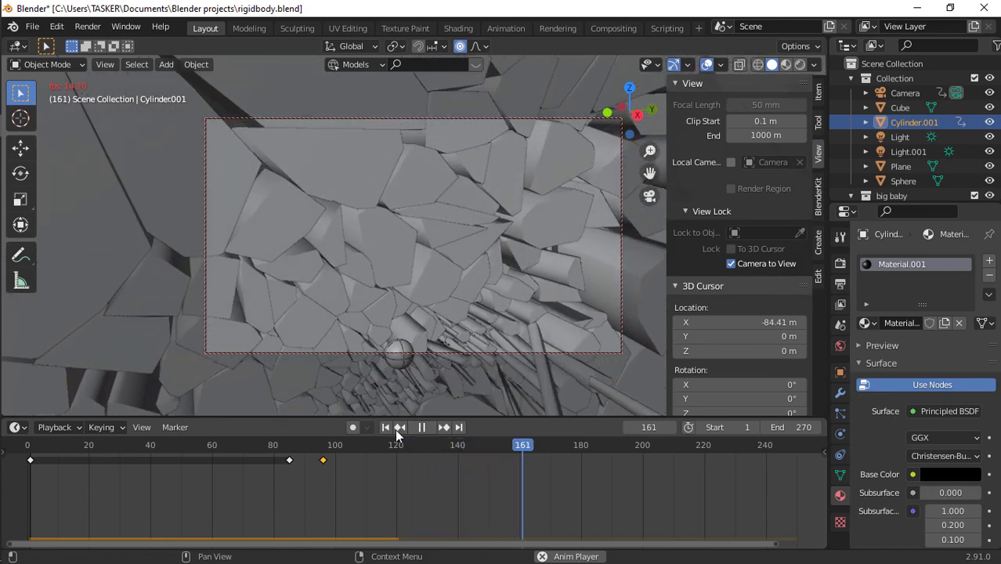
left_click(386, 428)
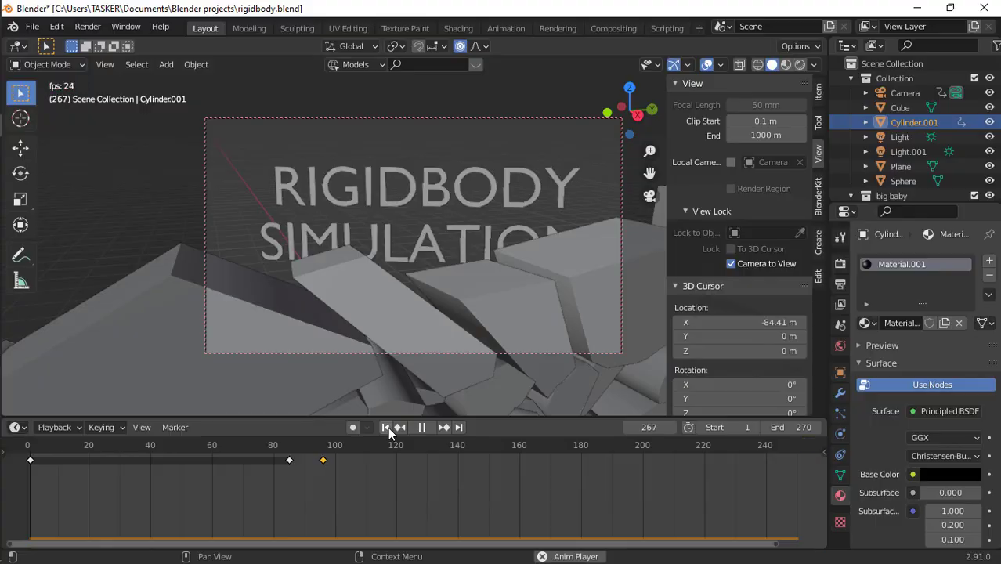
key("space")
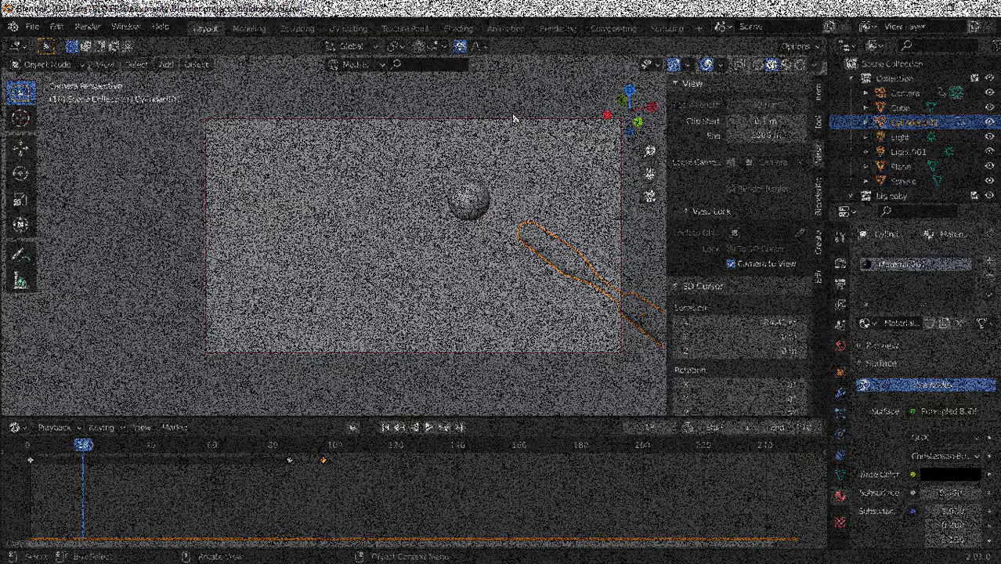